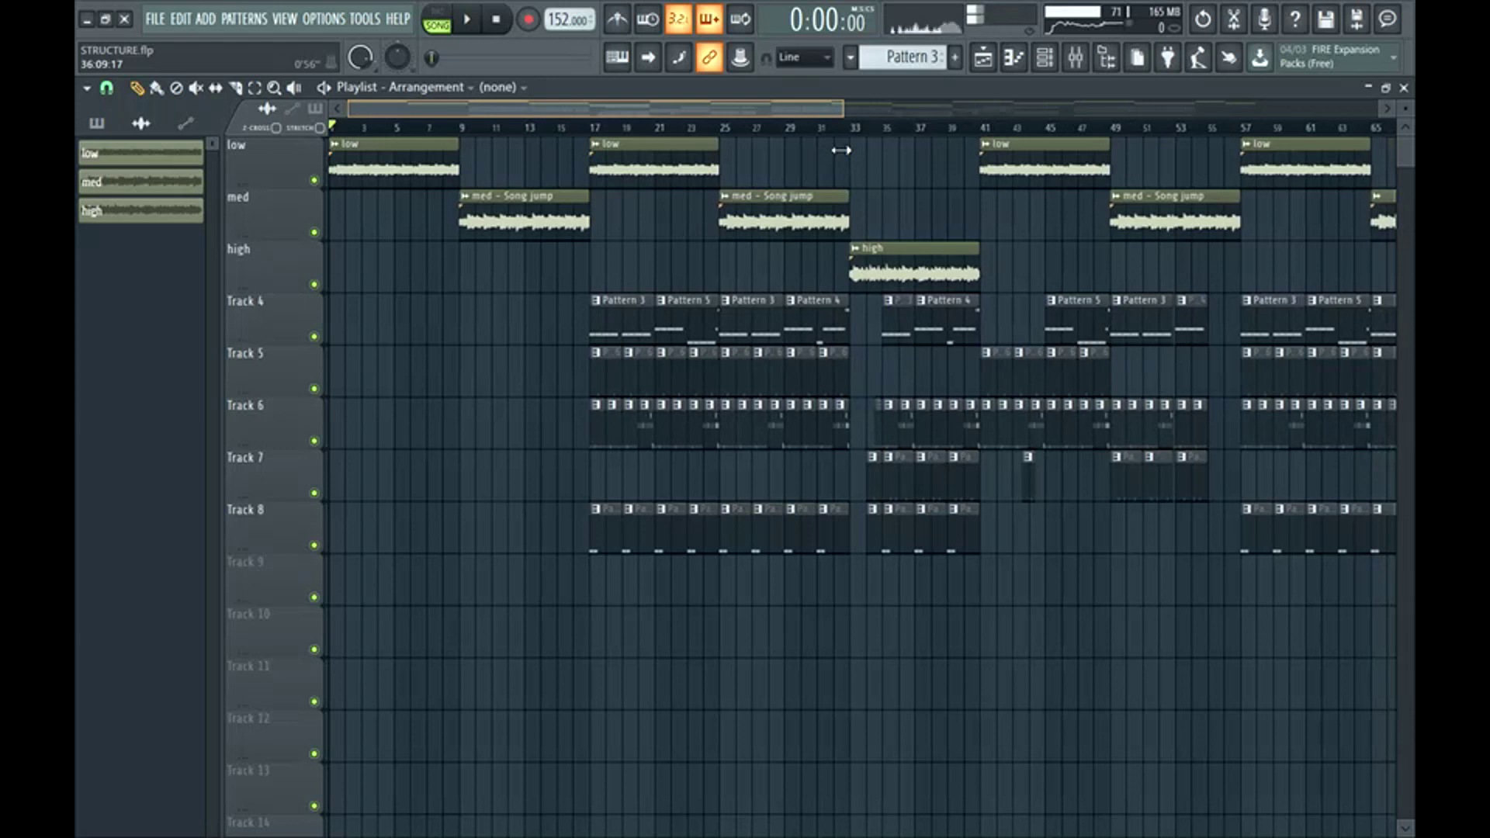
drag(841, 151, 651, 195)
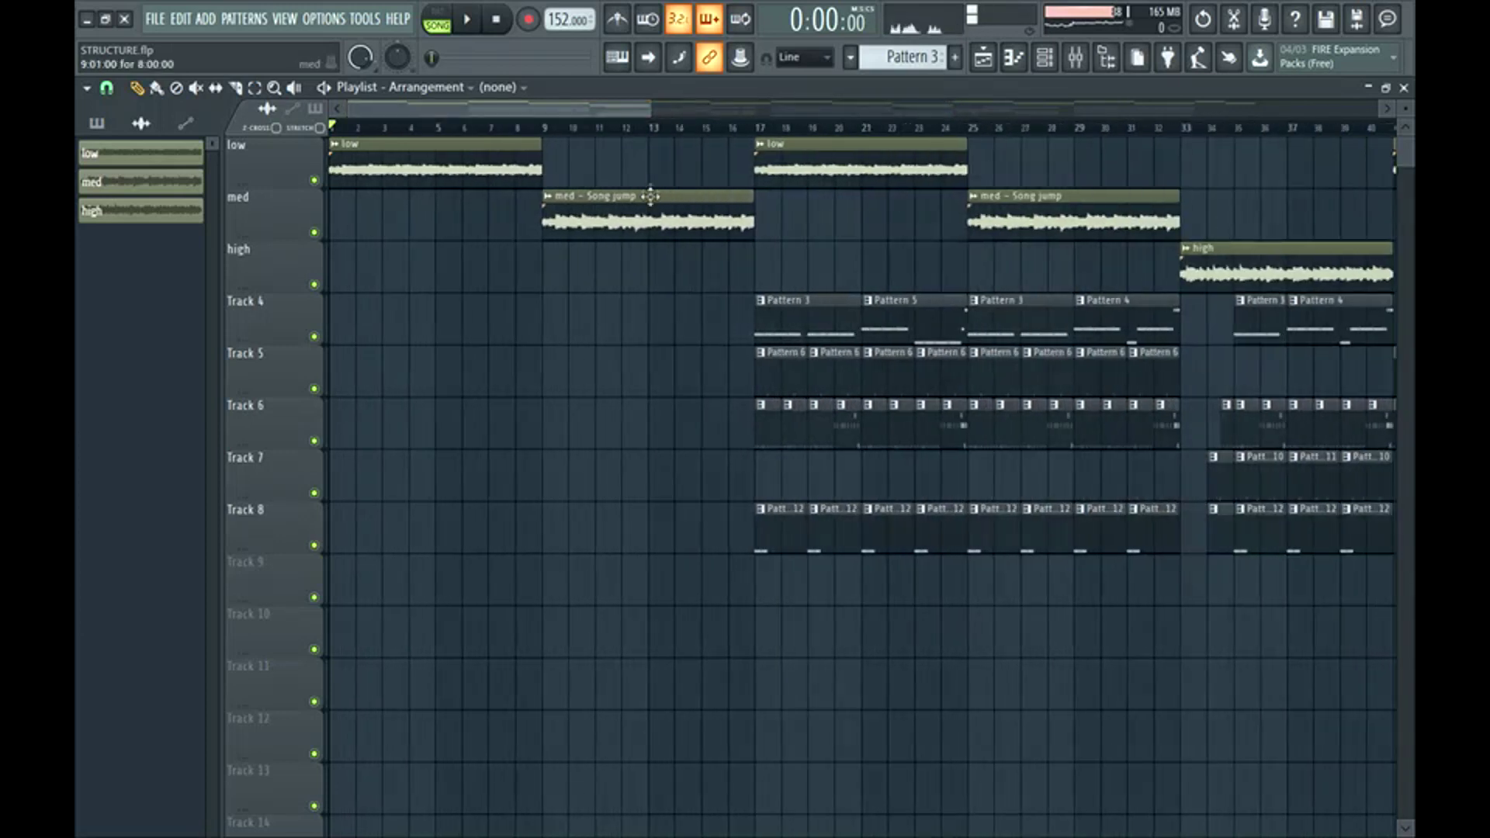
drag(633, 112, 463, 84)
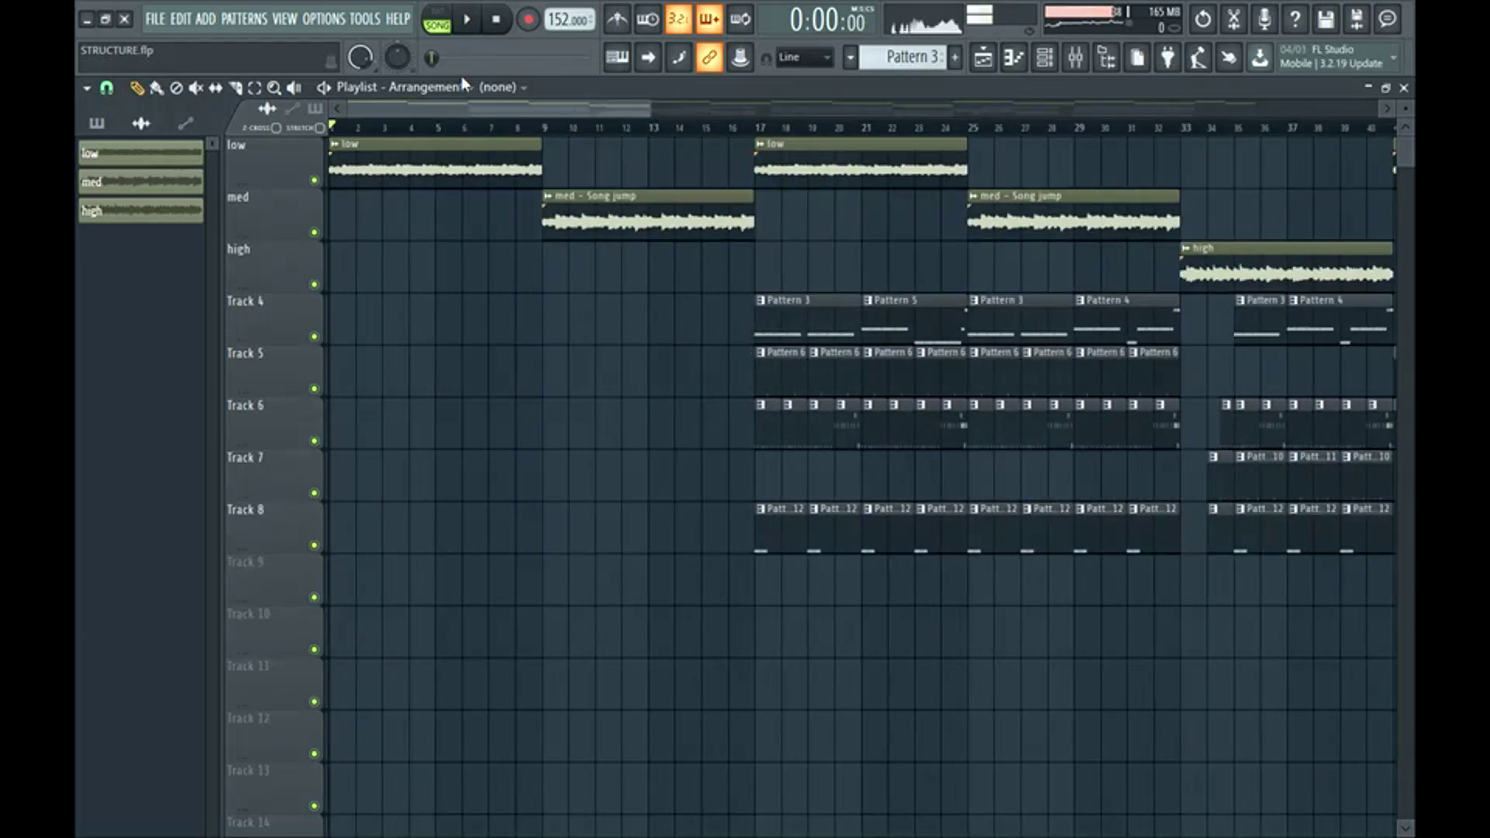
scroll(463, 84, down, 1)
scroll(517, 290, up, 1)
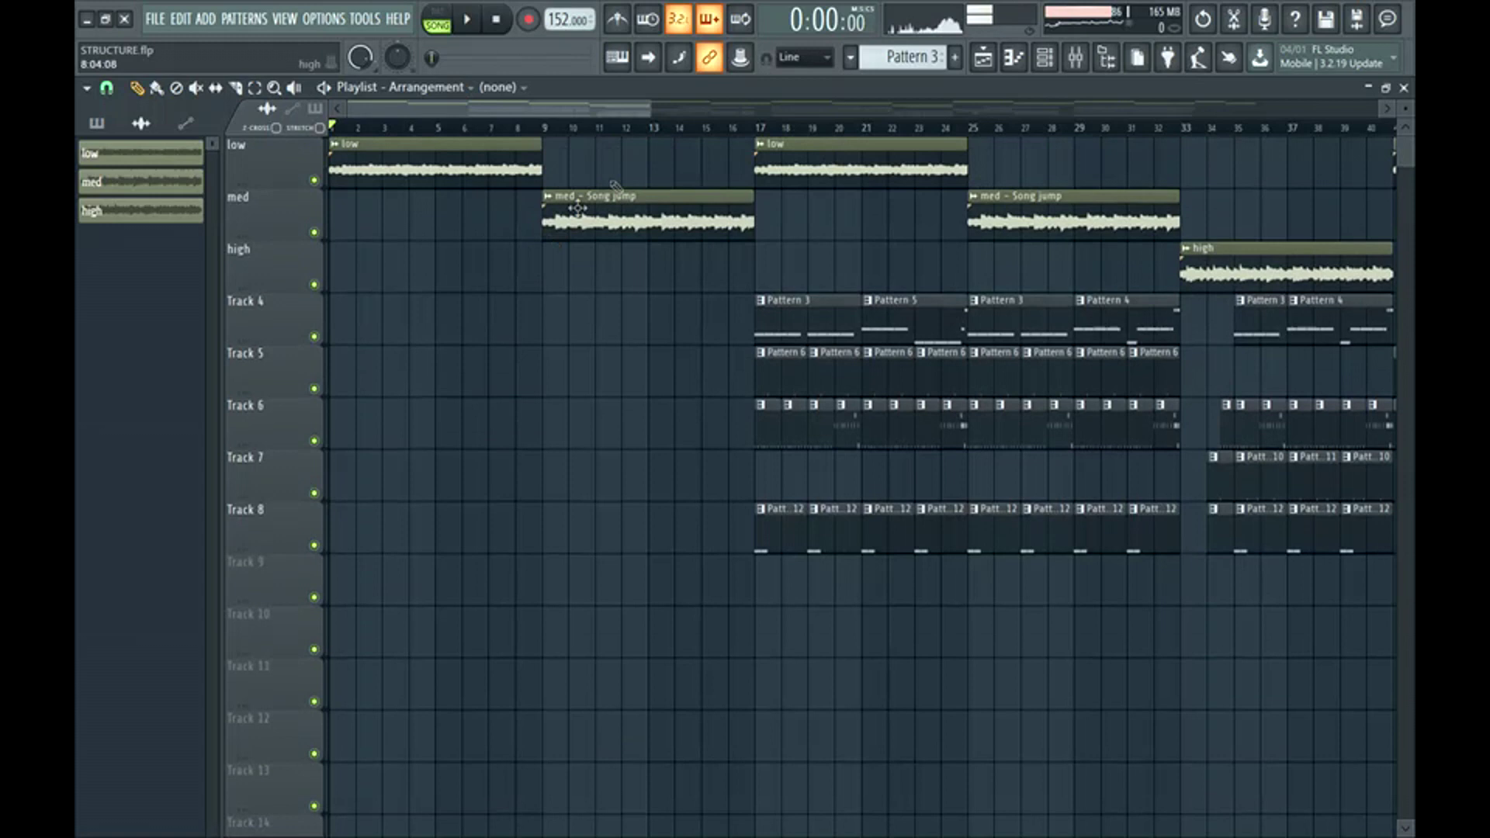
drag(646, 108, 857, 108)
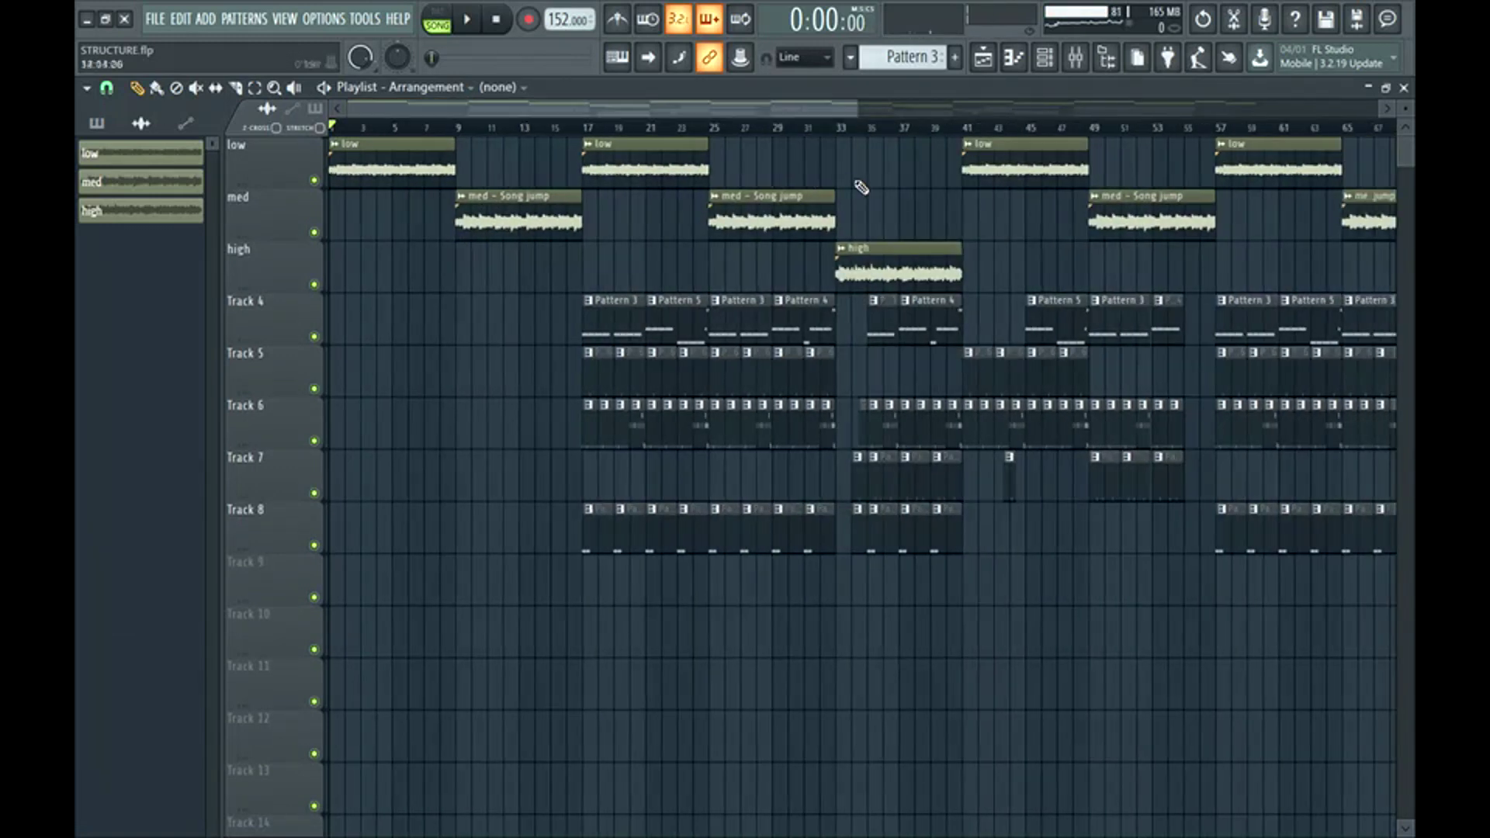
drag(562, 262, 799, 268)
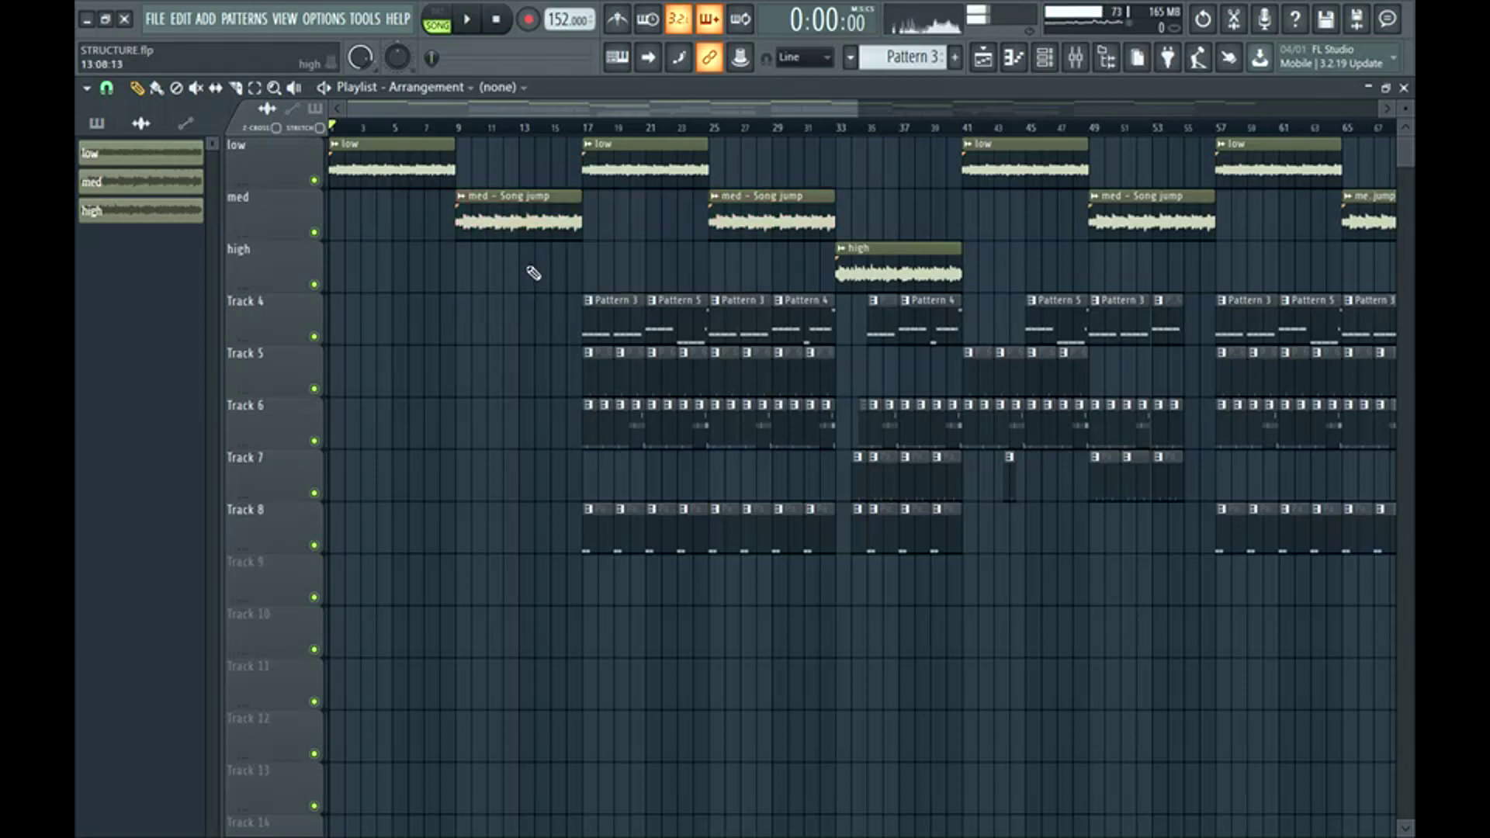
Highlight the opening low and med clips in bars 1 to 16 as the intro, clearing the selection each time
drag(534, 266, 392, 175)
ctrl+click(408, 255)
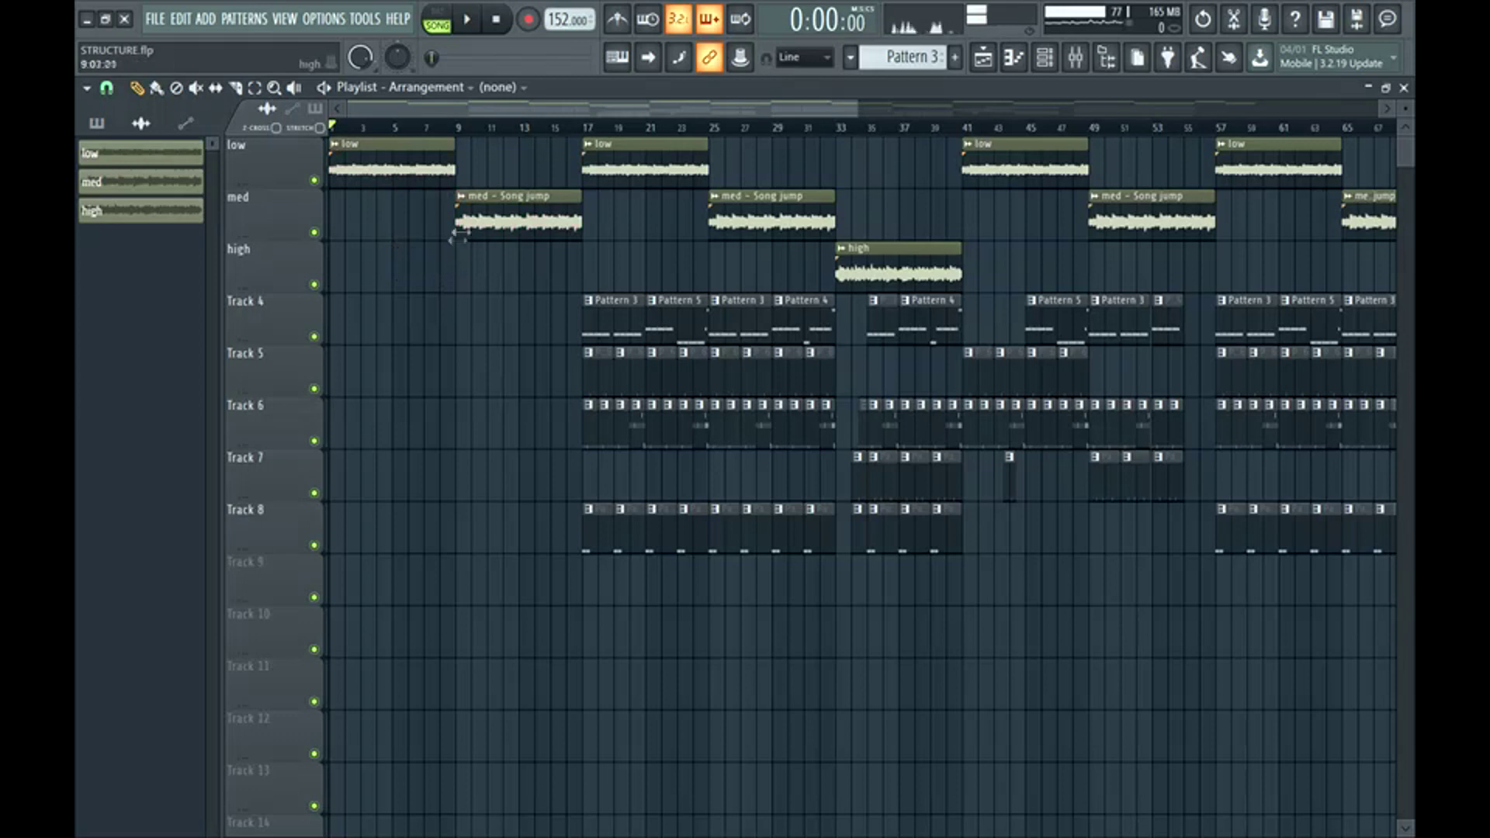
drag(442, 186, 329, 199)
ctrl+click(410, 256)
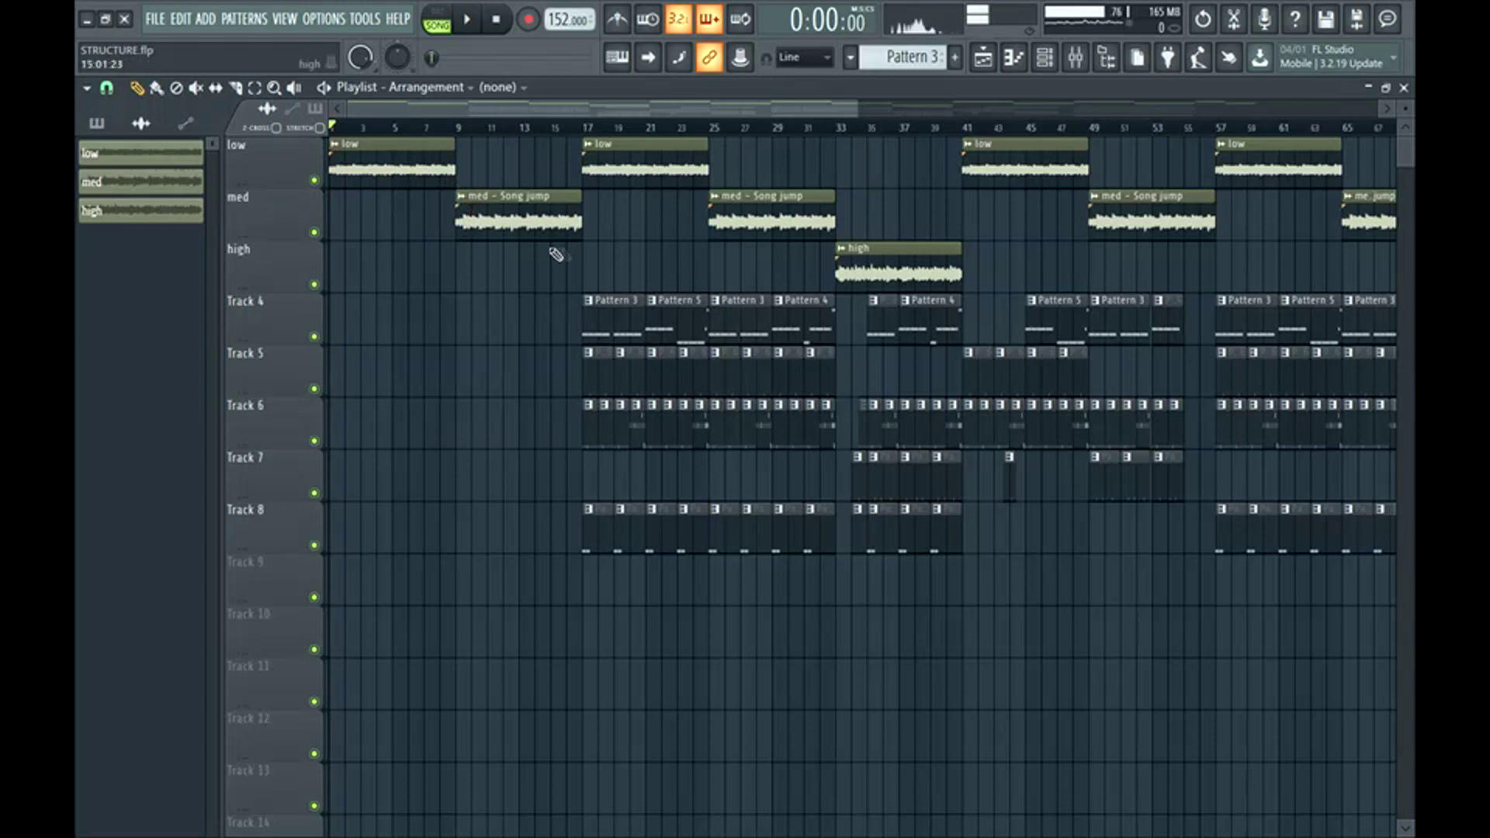
drag(499, 230, 432, 186)
ctrl+click(431, 261)
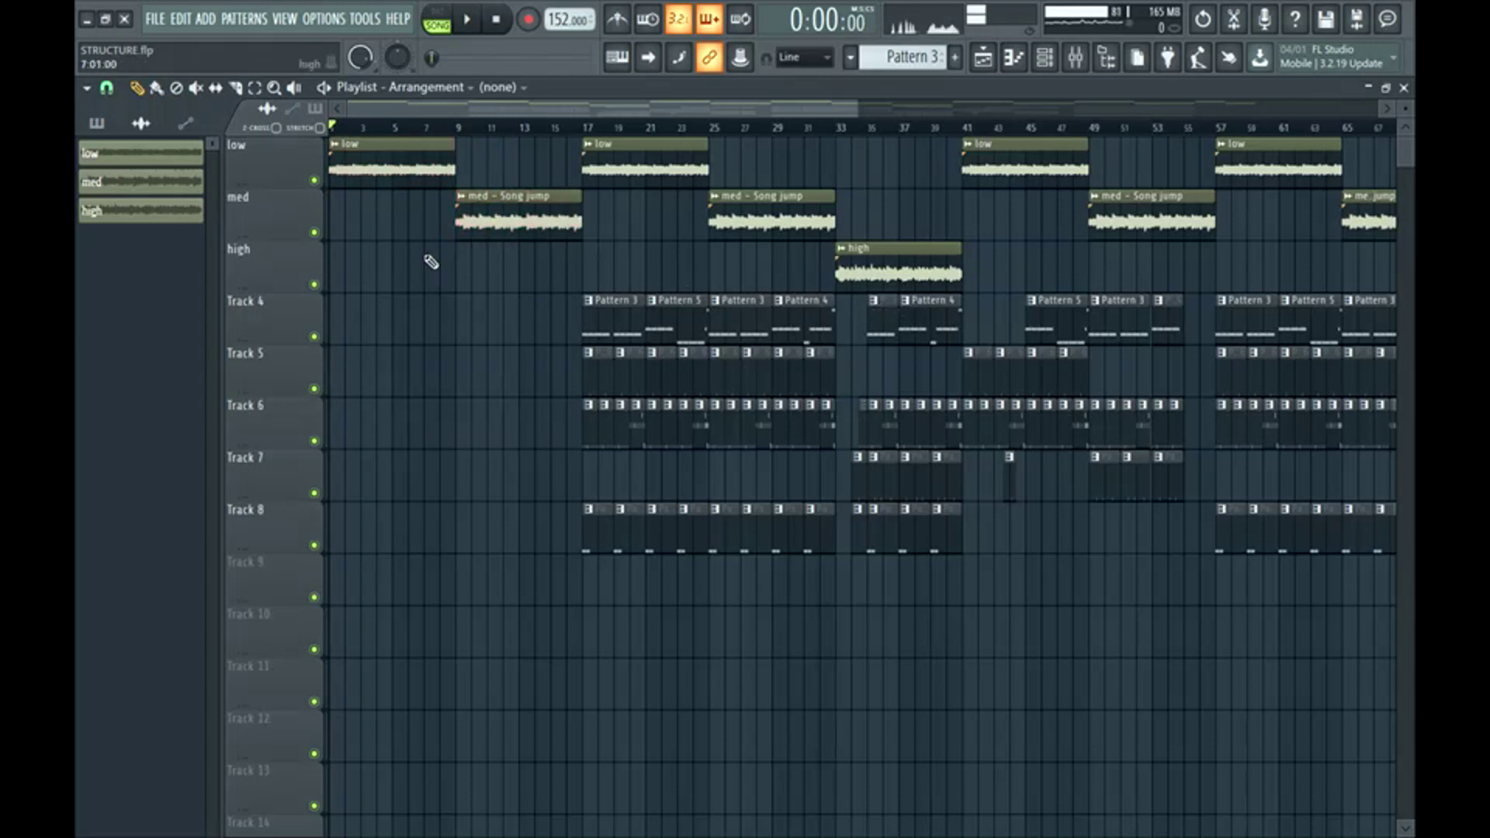
Solo the low track and play its first clip from the start of the song
right_click(314, 180)
key(space)
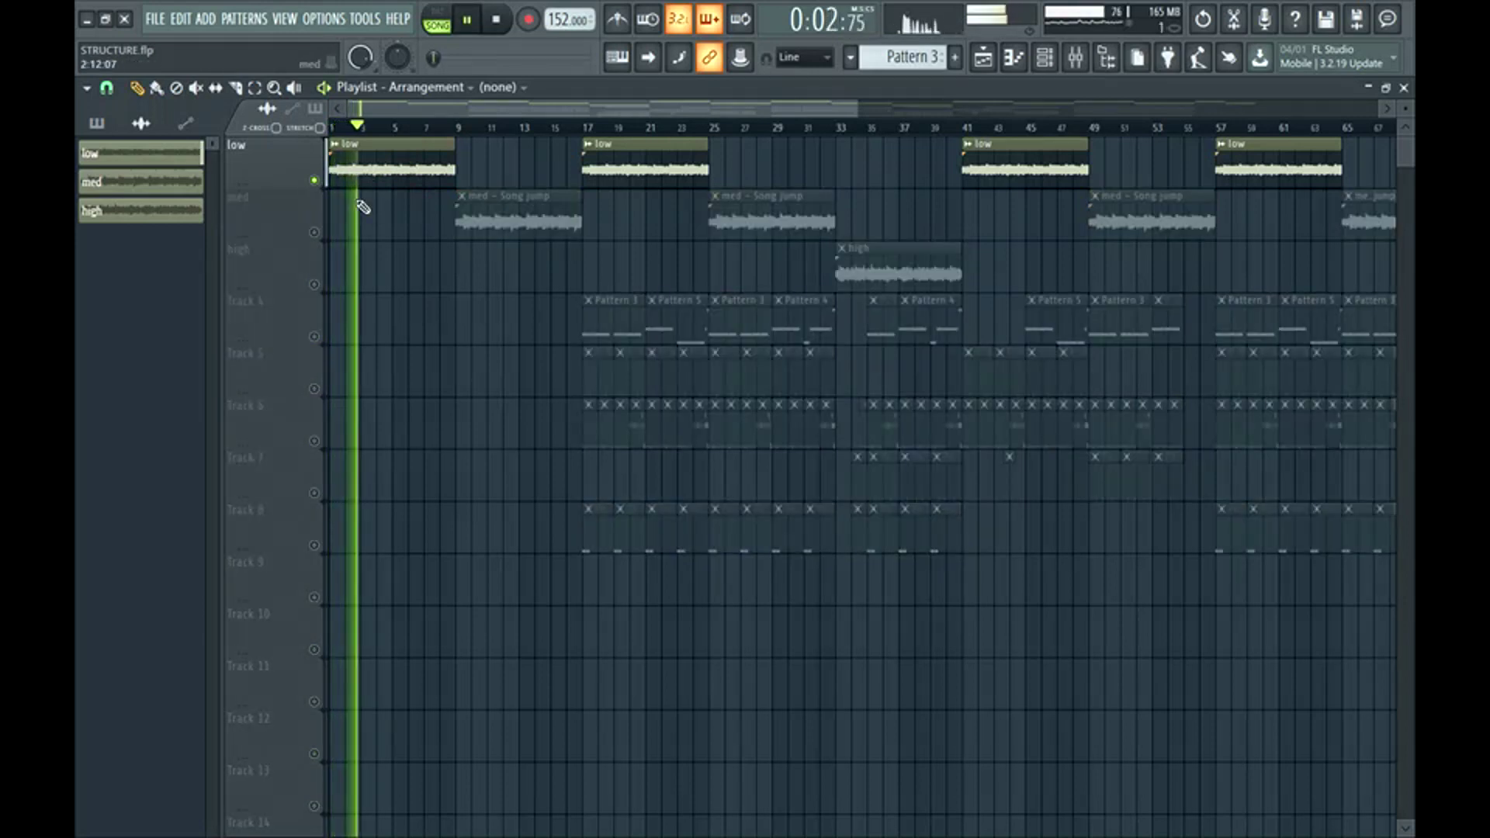
key(space)
Solo the med track and play its first clip from bar 9
right_click(314, 232)
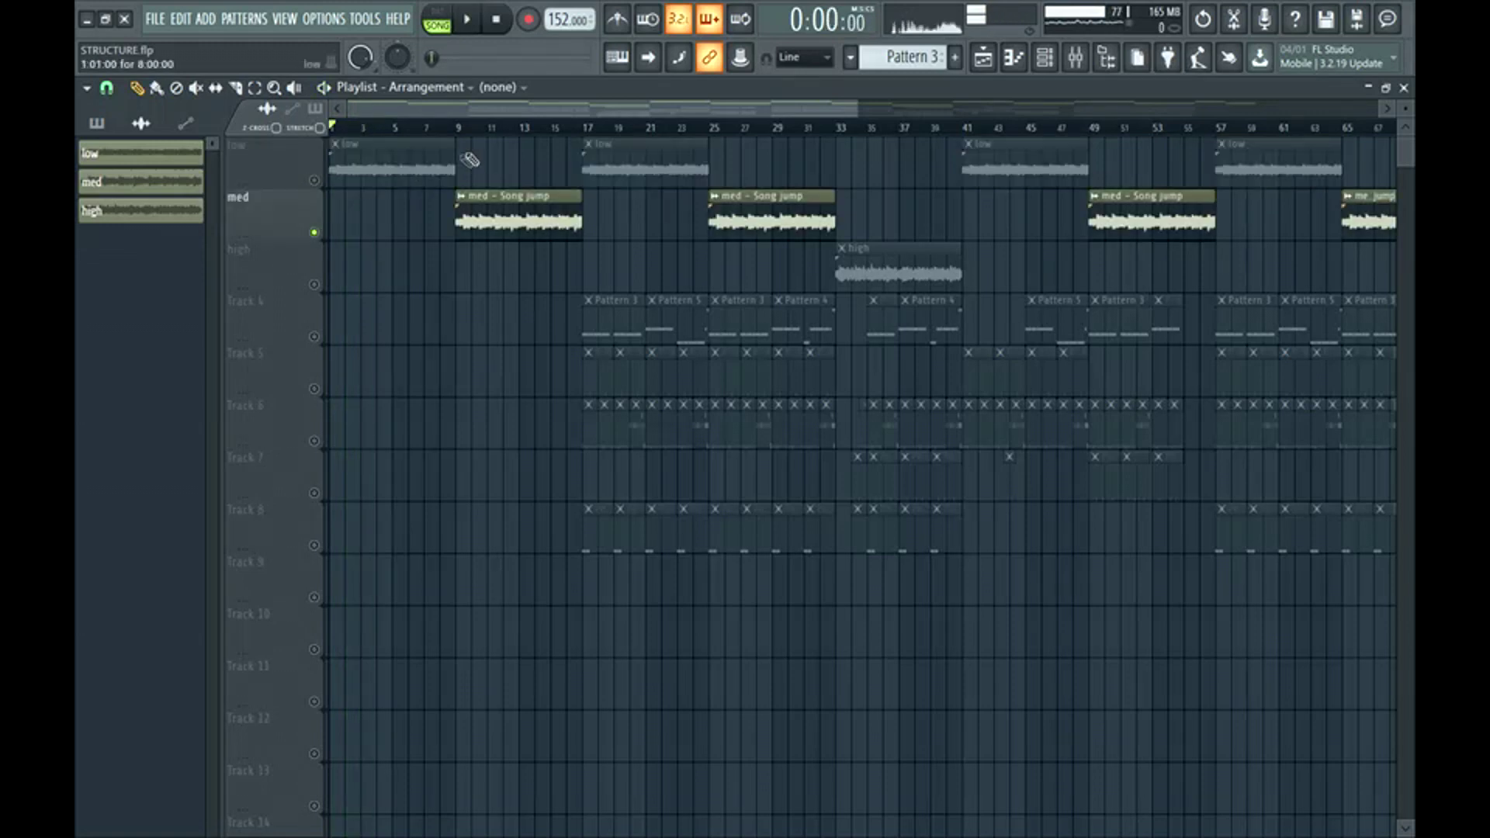
click(464, 128)
key(space)
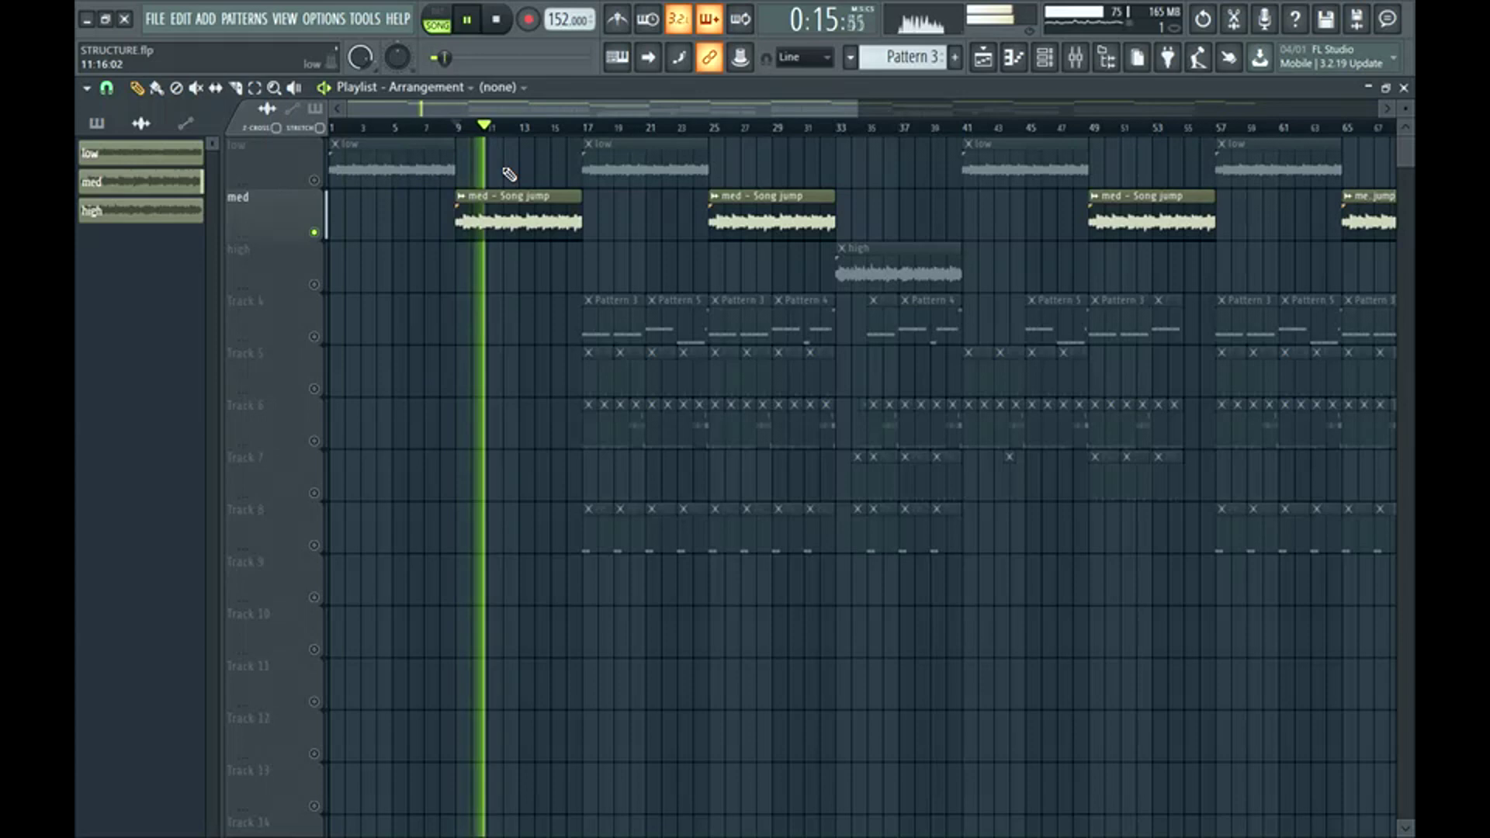
key(space)
Solo the high track and play its clip from bar 33
right_click(314, 284)
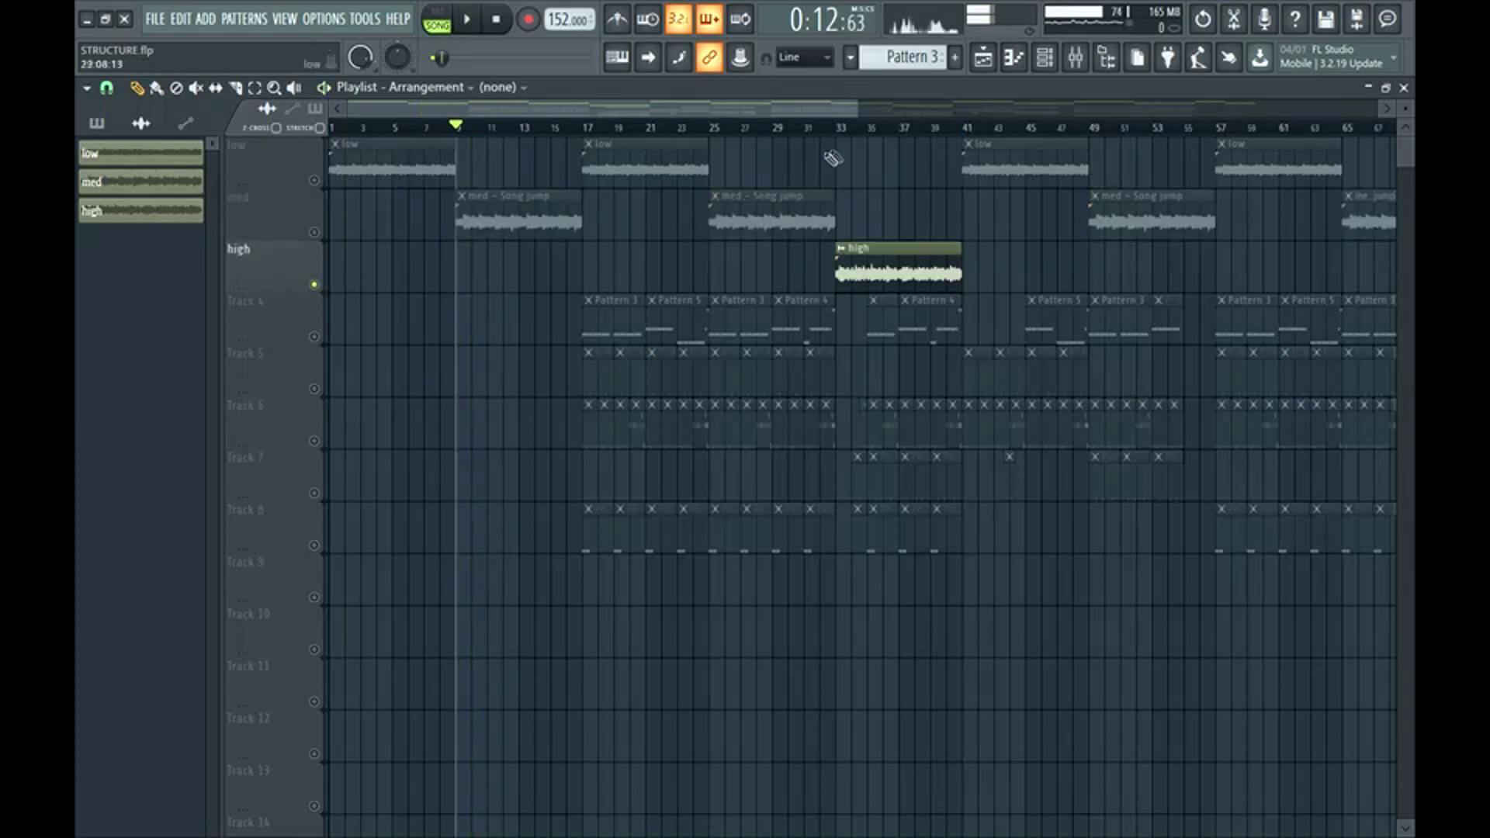
click(844, 130)
key(space)
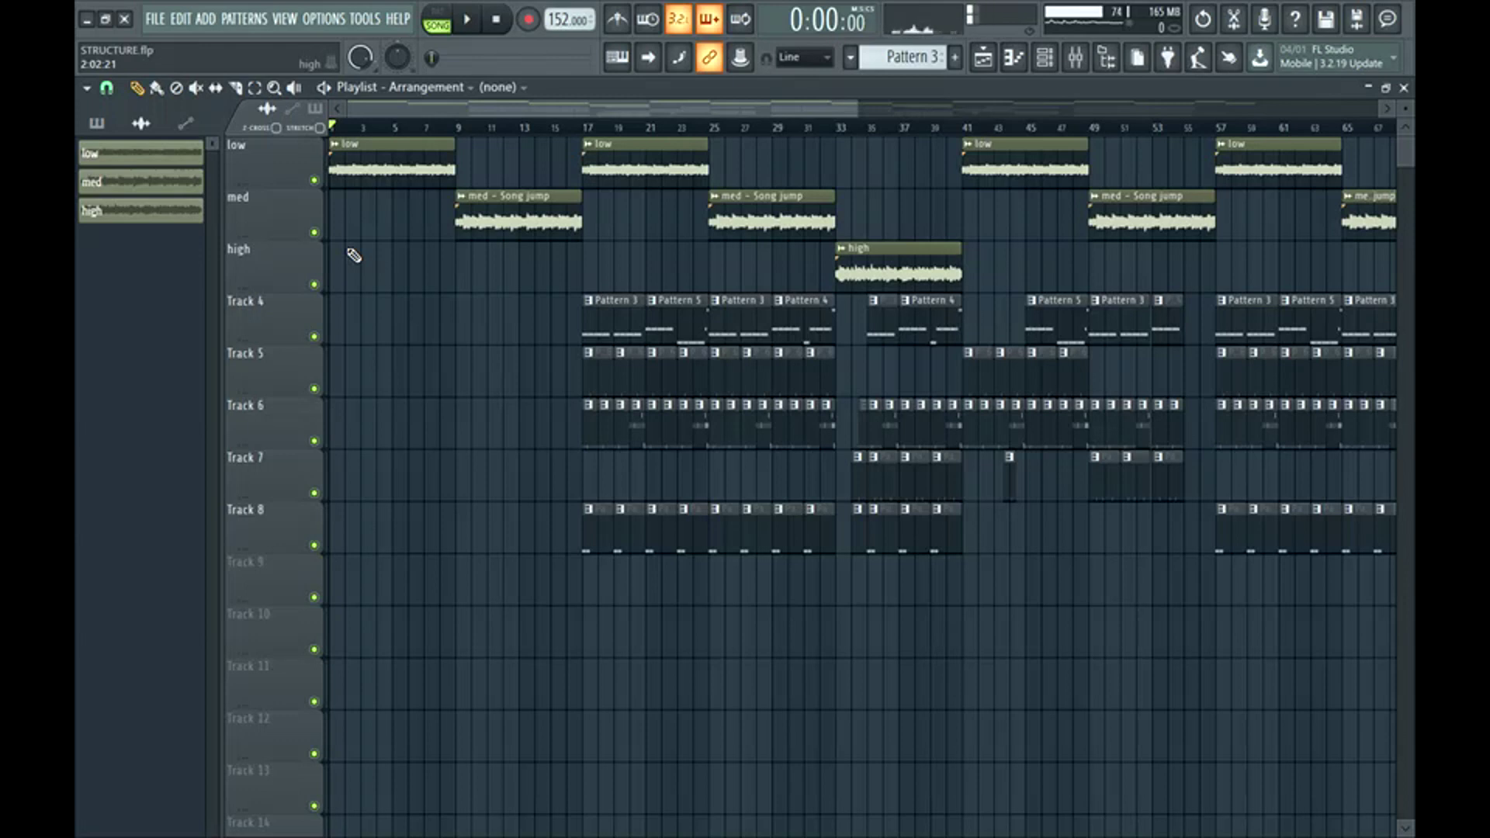
Play the arrangement from bar 5 through the change from low to med, and highlight the two intro clips
click(407, 127)
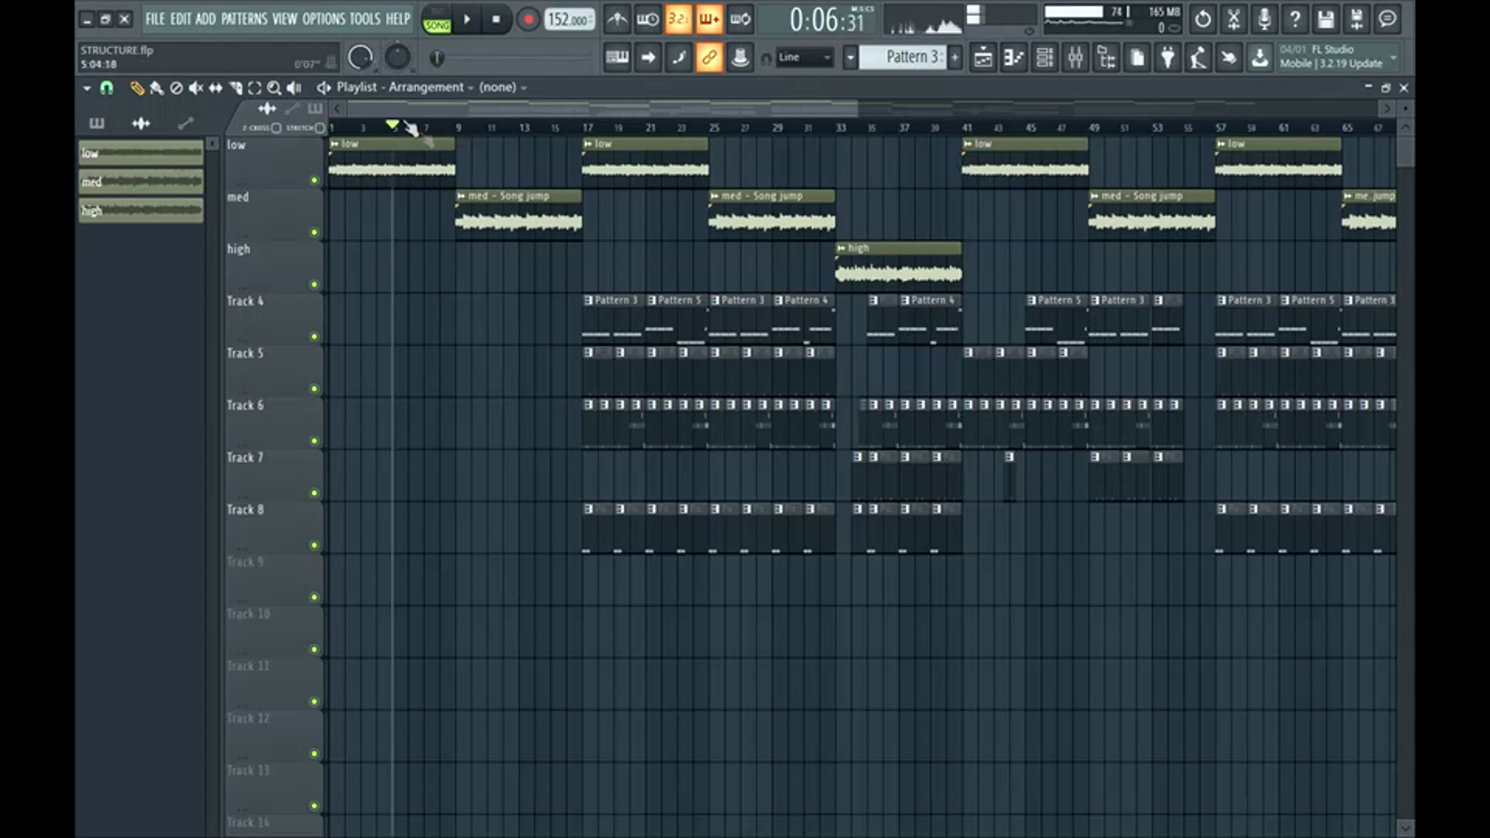
key(space)
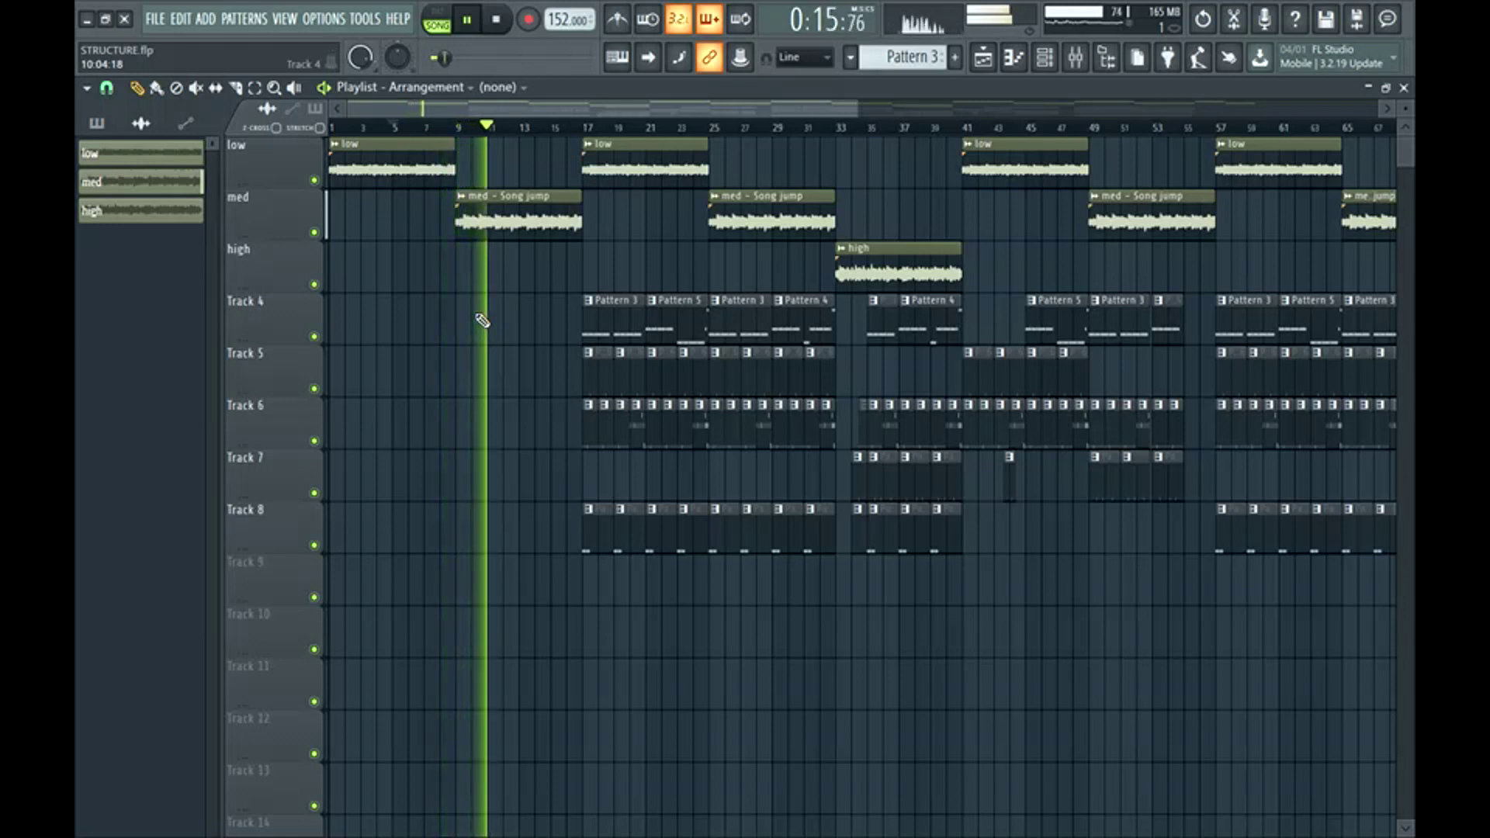
key(space)
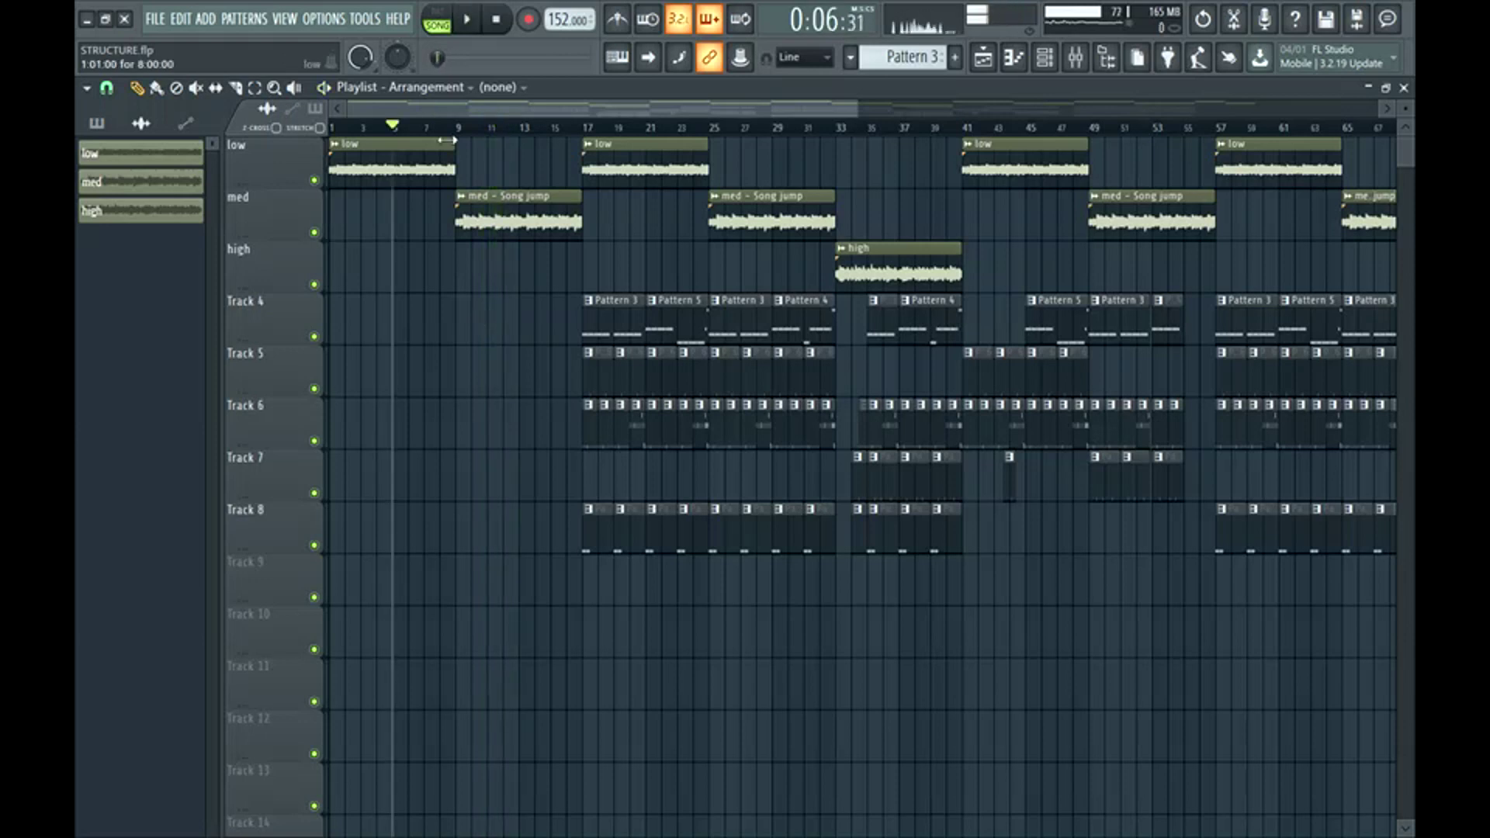
drag(516, 264, 403, 160)
ctrl+click(470, 254)
Place the playhead at bar 17, highlight the clips on all tracks from there to bar 32, and clear the selection
click(584, 128)
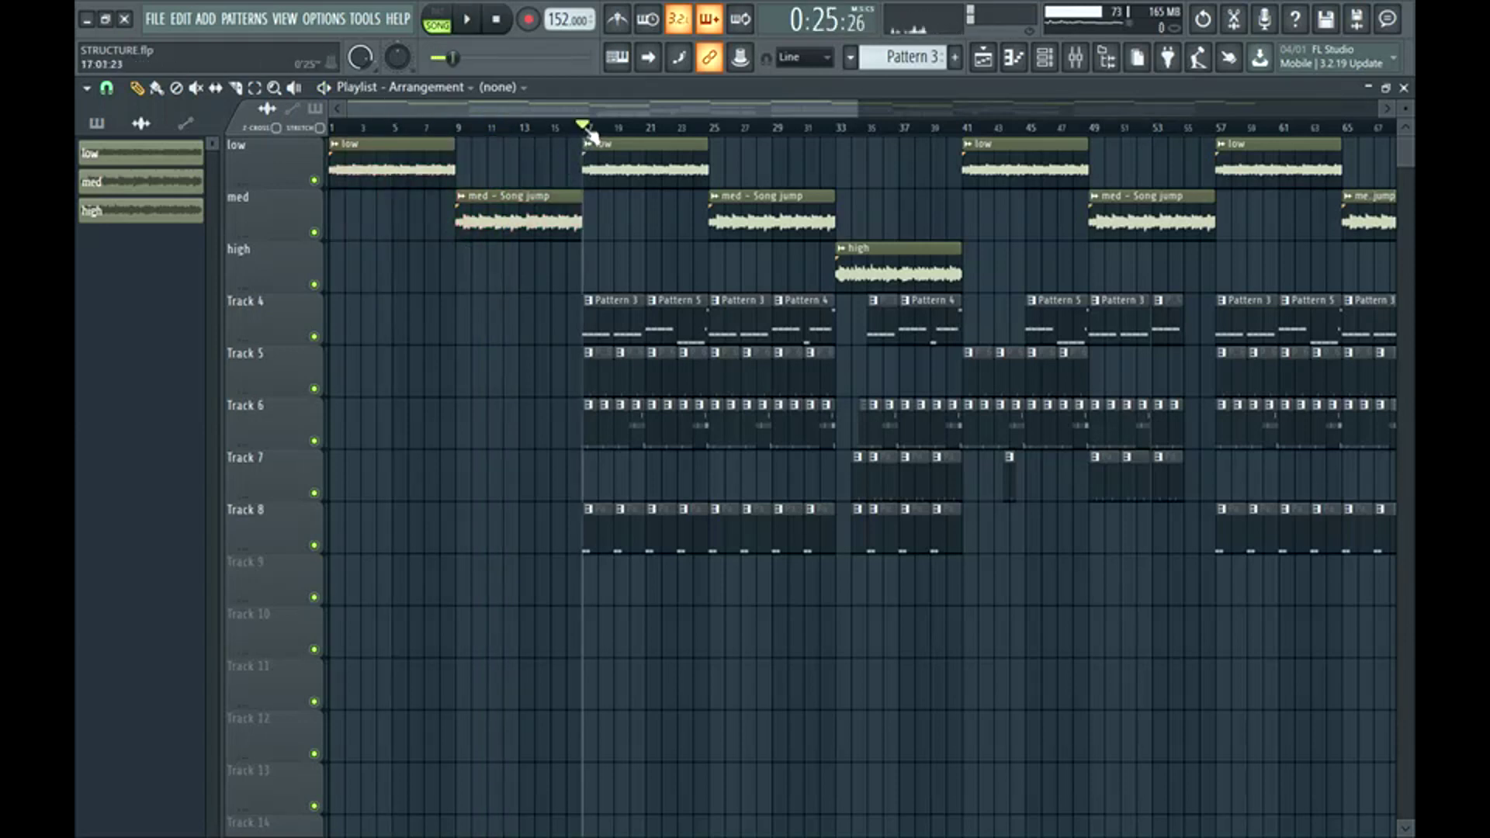
scroll(560, 200, right, 2)
drag(518, 158, 768, 562)
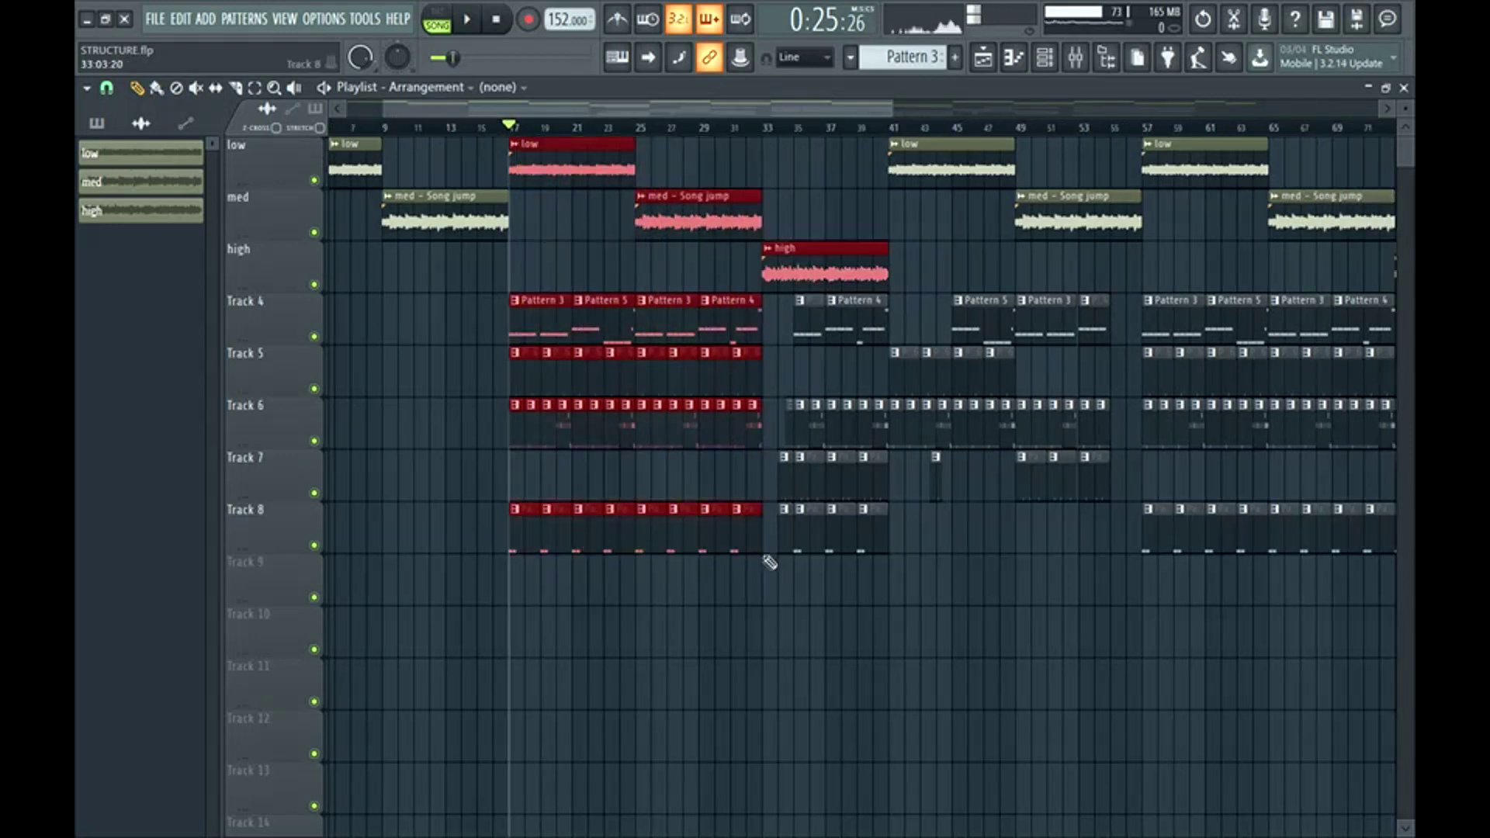
click(720, 590)
scroll(752, 126, left, 2)
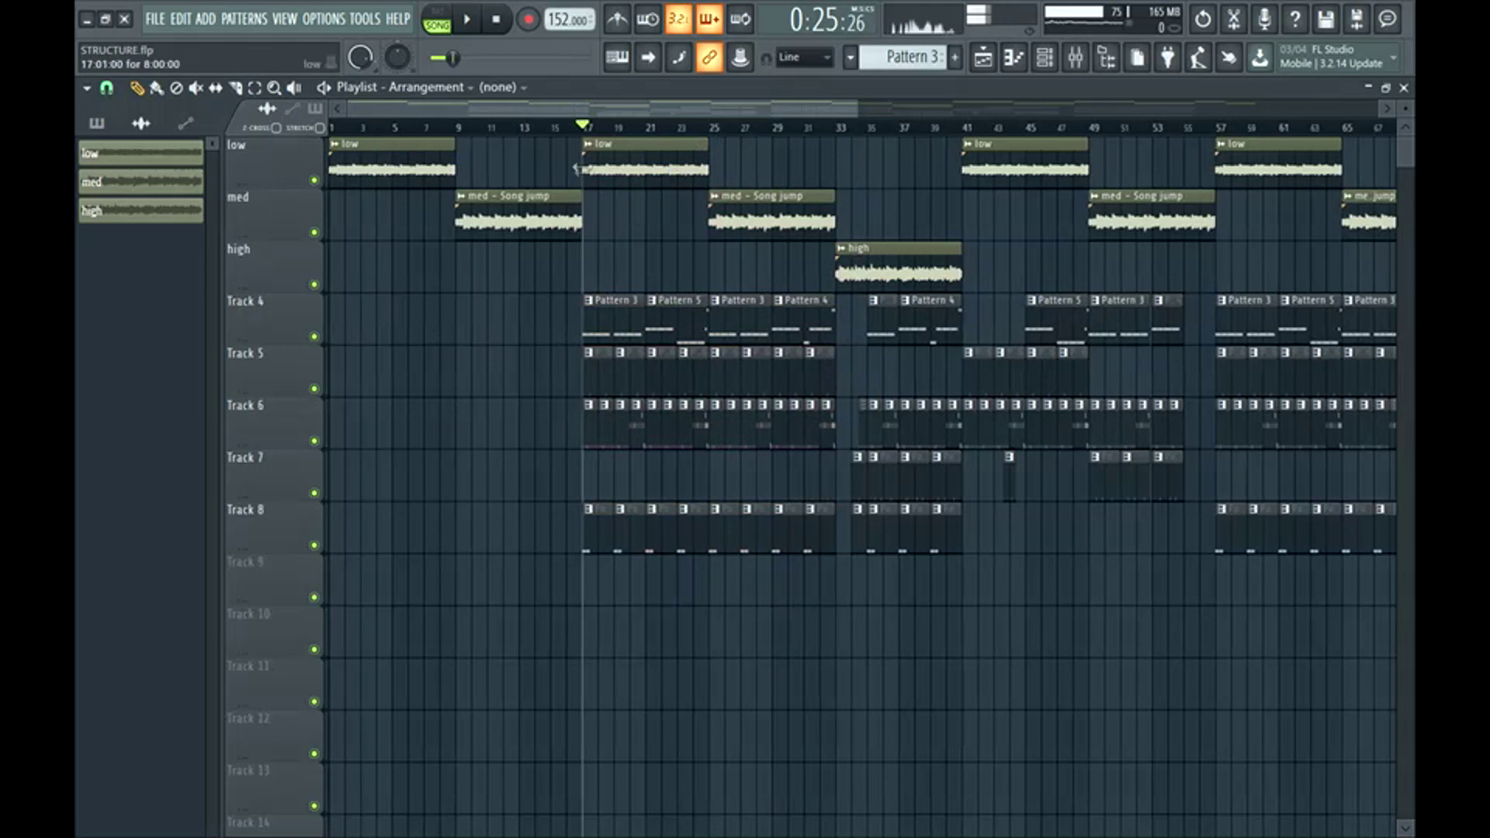
Highlight the second low clip with the patterns beneath it in bars 17 to 24, and clear the selection
drag(577, 169, 701, 464)
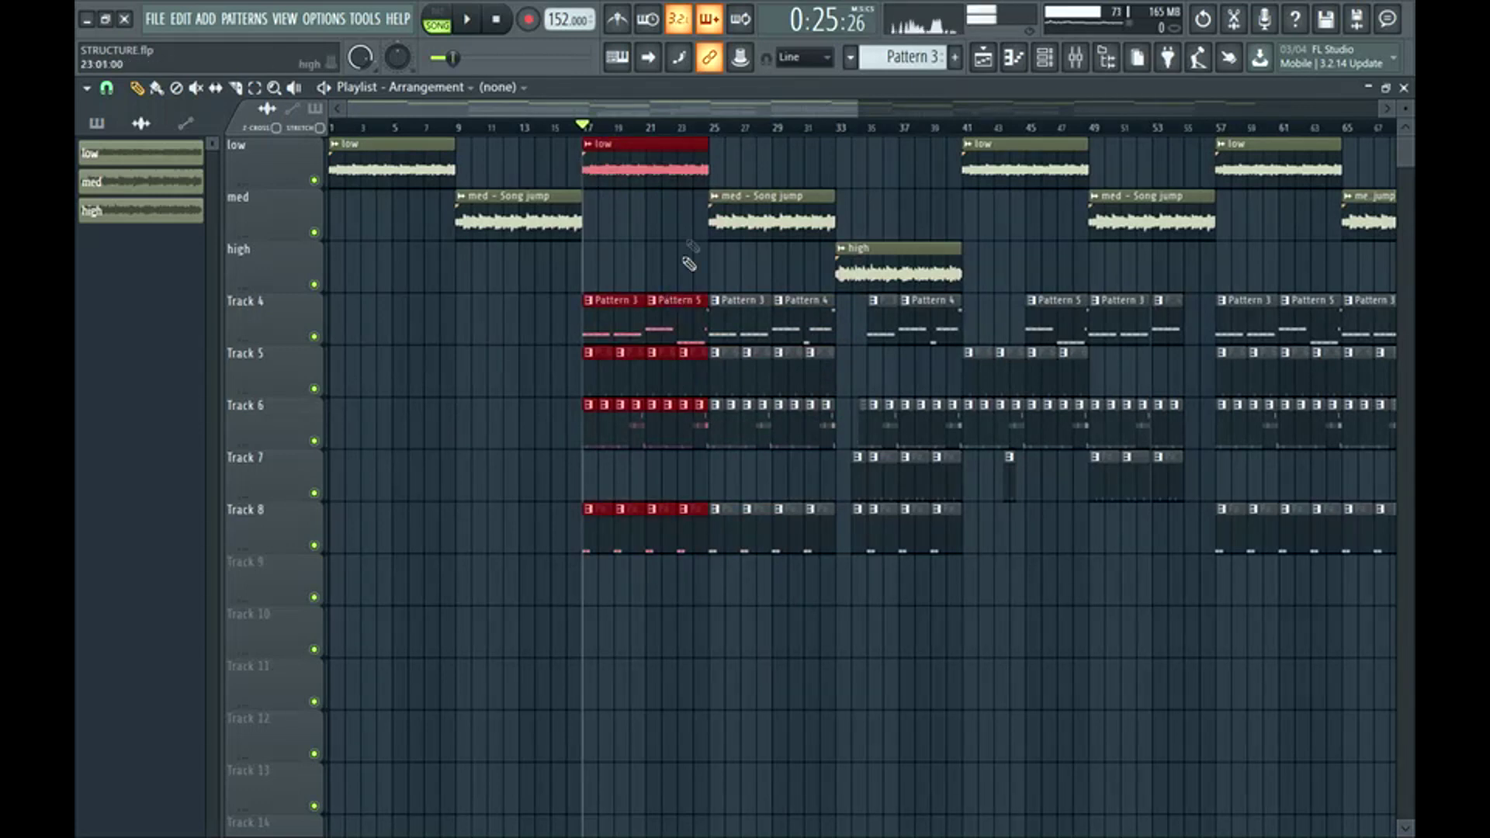
ctrl+click(572, 208)
ctrl+click(652, 223)
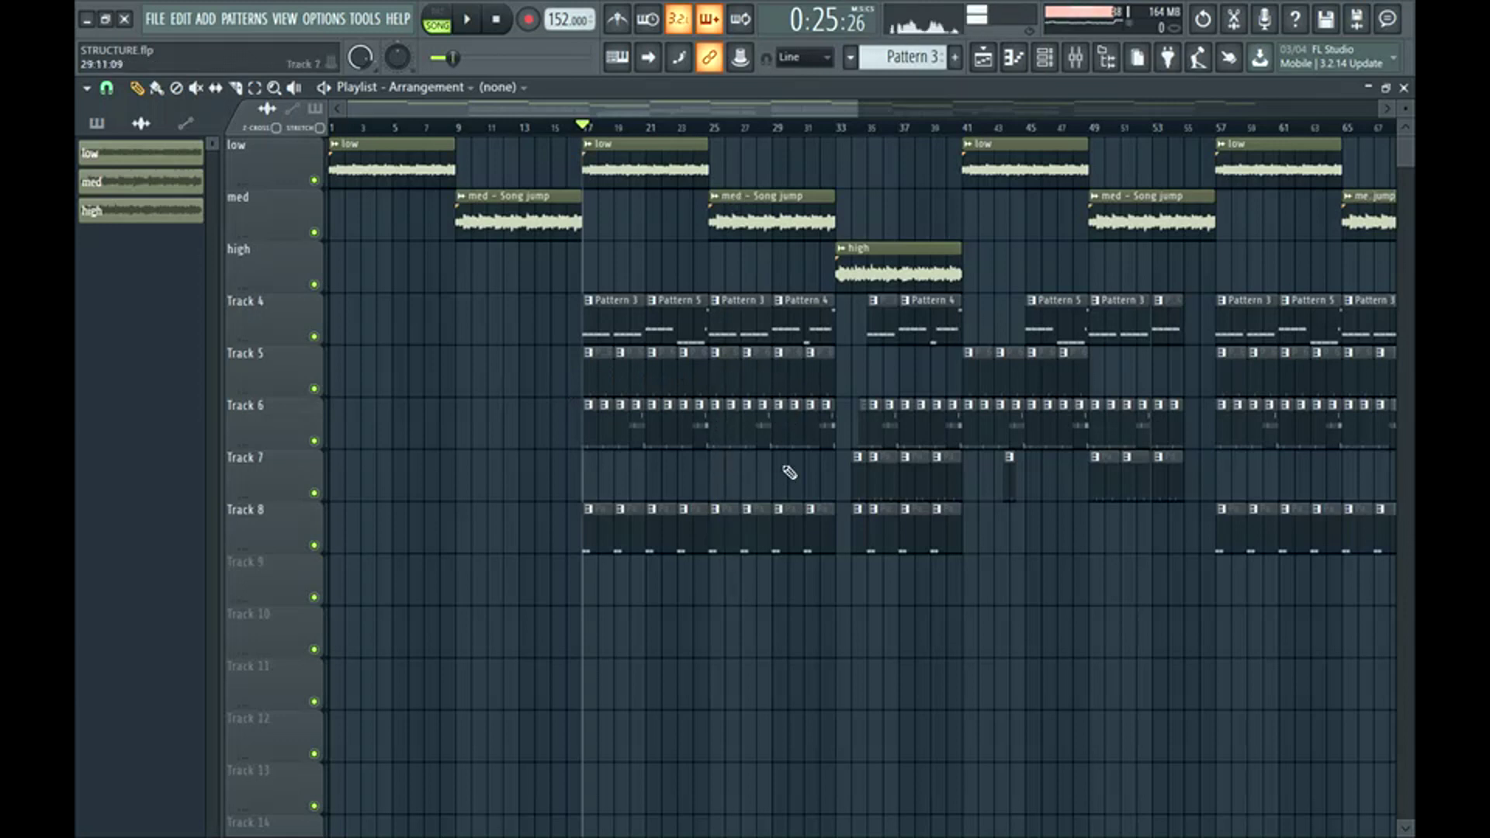
Highlight the two halves of the section separately, bars 17 to 24 and bars 25 to 32, clearing each selection
drag(836, 485, 555, 485)
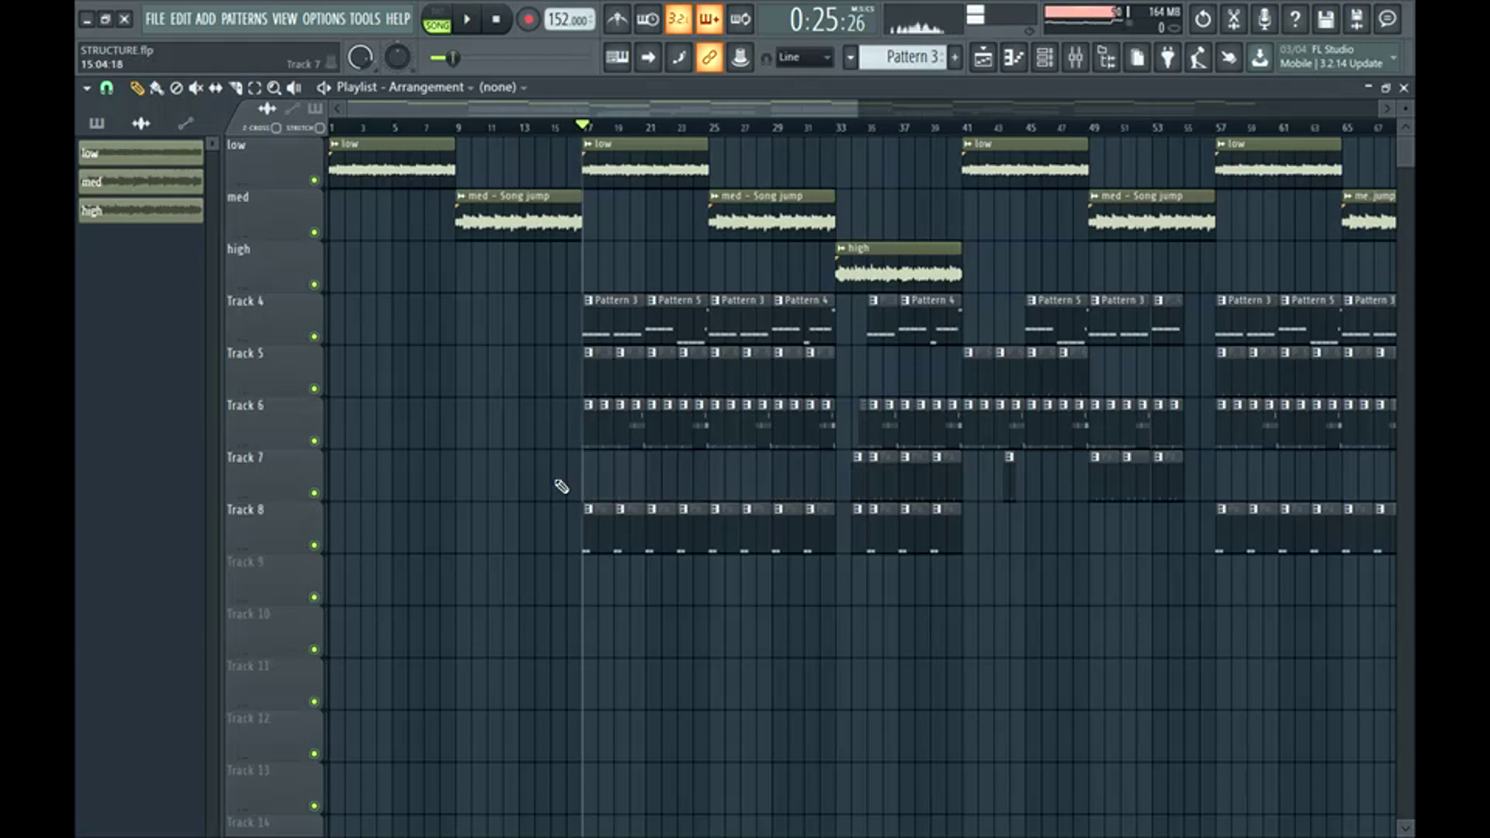
scroll(569, 120, up, 4)
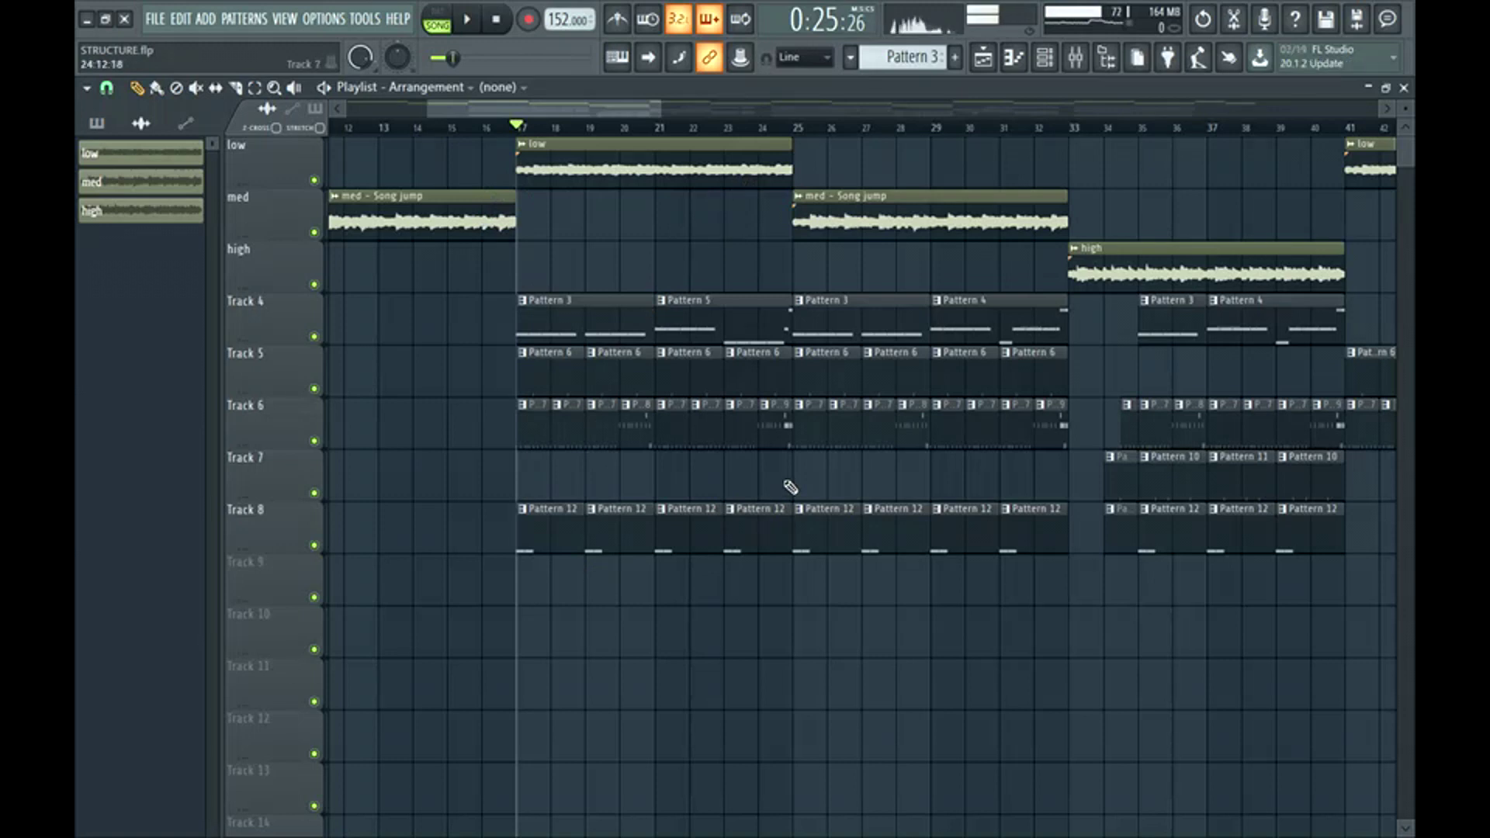
drag(782, 479, 780, 141)
ctrl+click(806, 279)
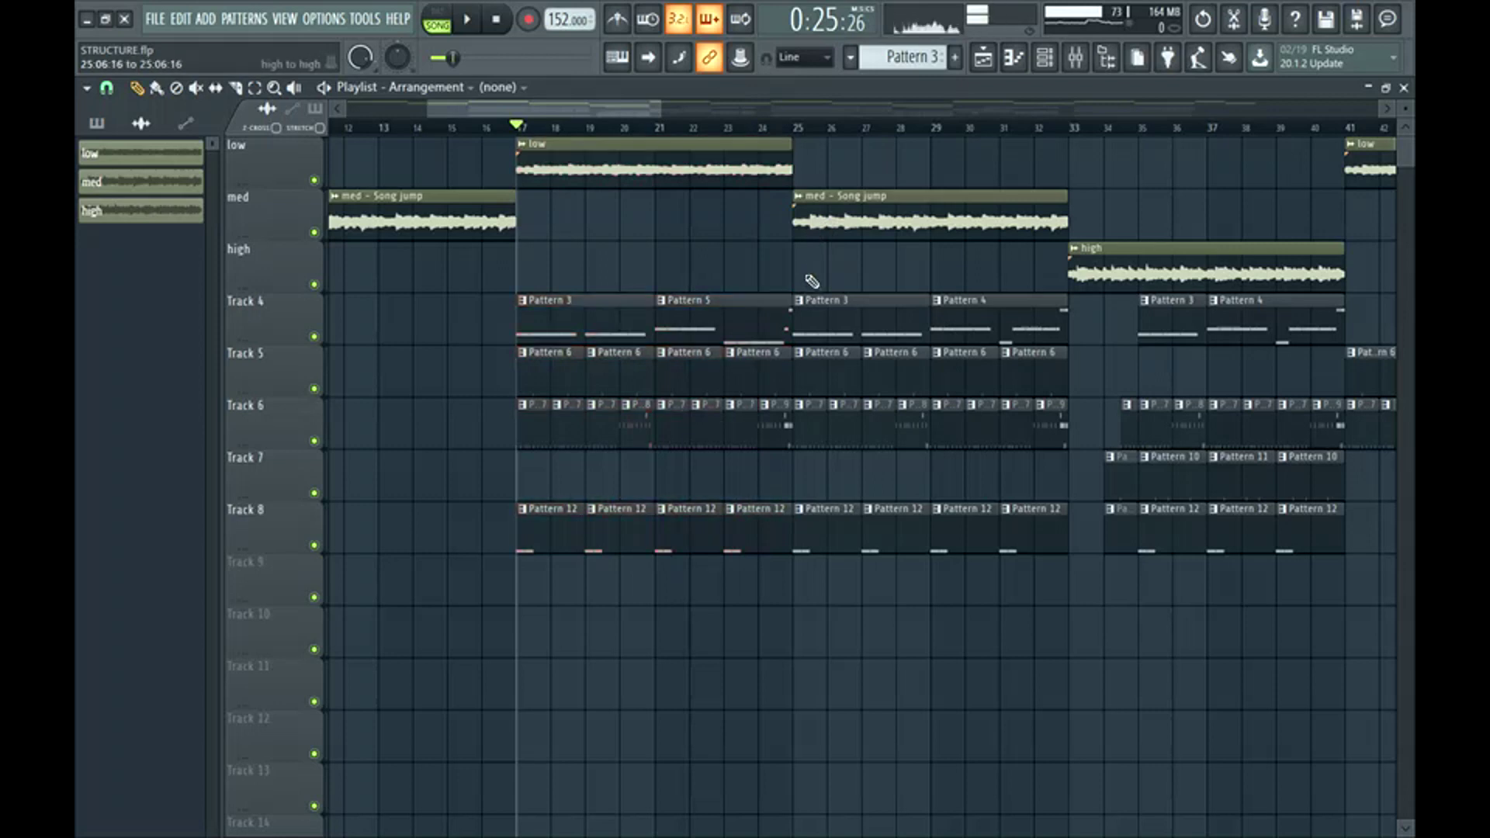
drag(807, 196, 1059, 595)
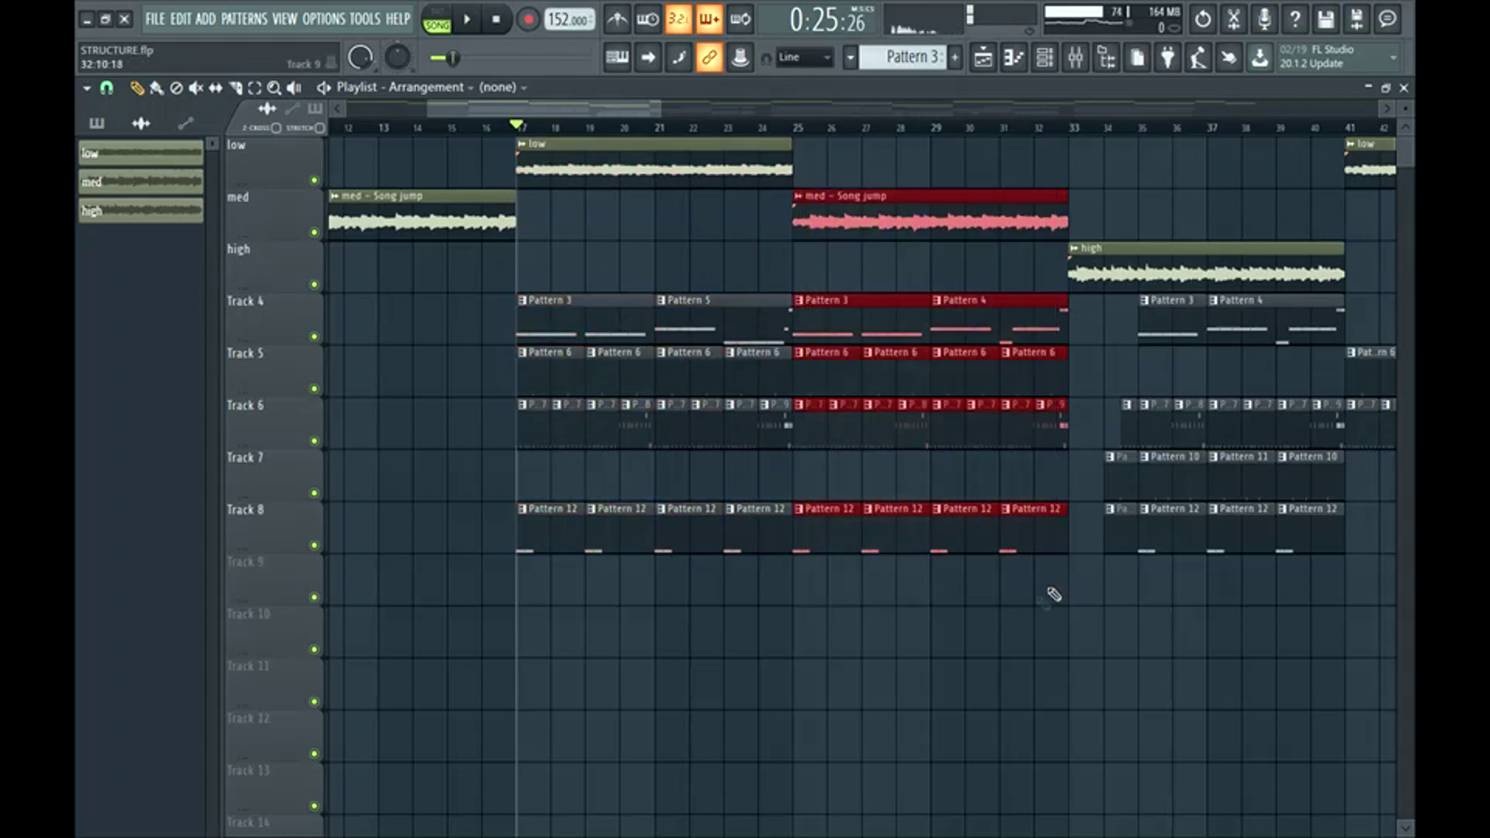
ctrl+click(1023, 613)
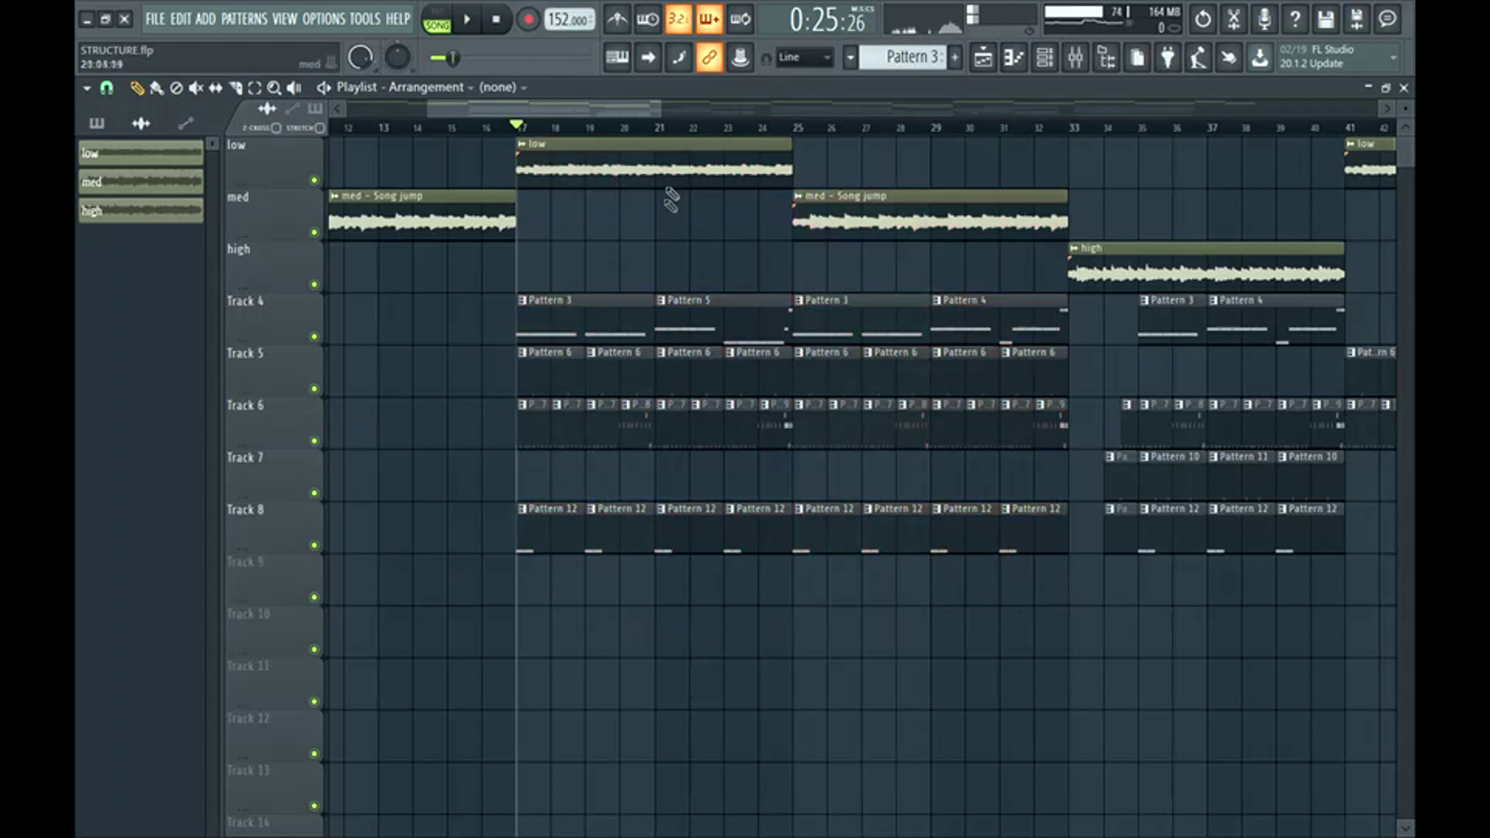
Highlight only the pattern clips on Tracks 4 to 8 in bars 17 to 32, and clear the selection
drag(629, 111, 684, 165)
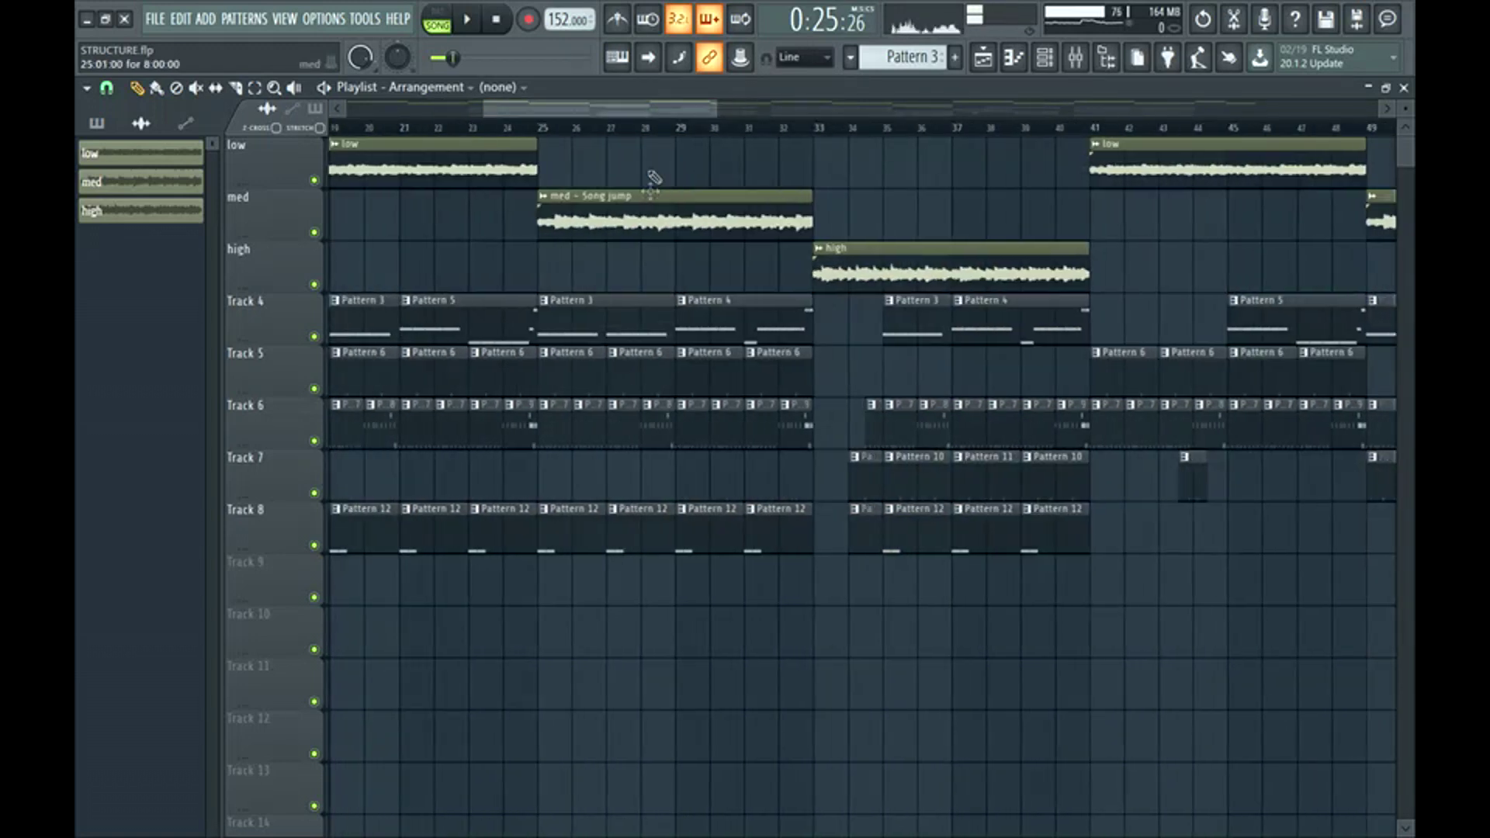
drag(663, 109, 619, 109)
drag(509, 239, 976, 659)
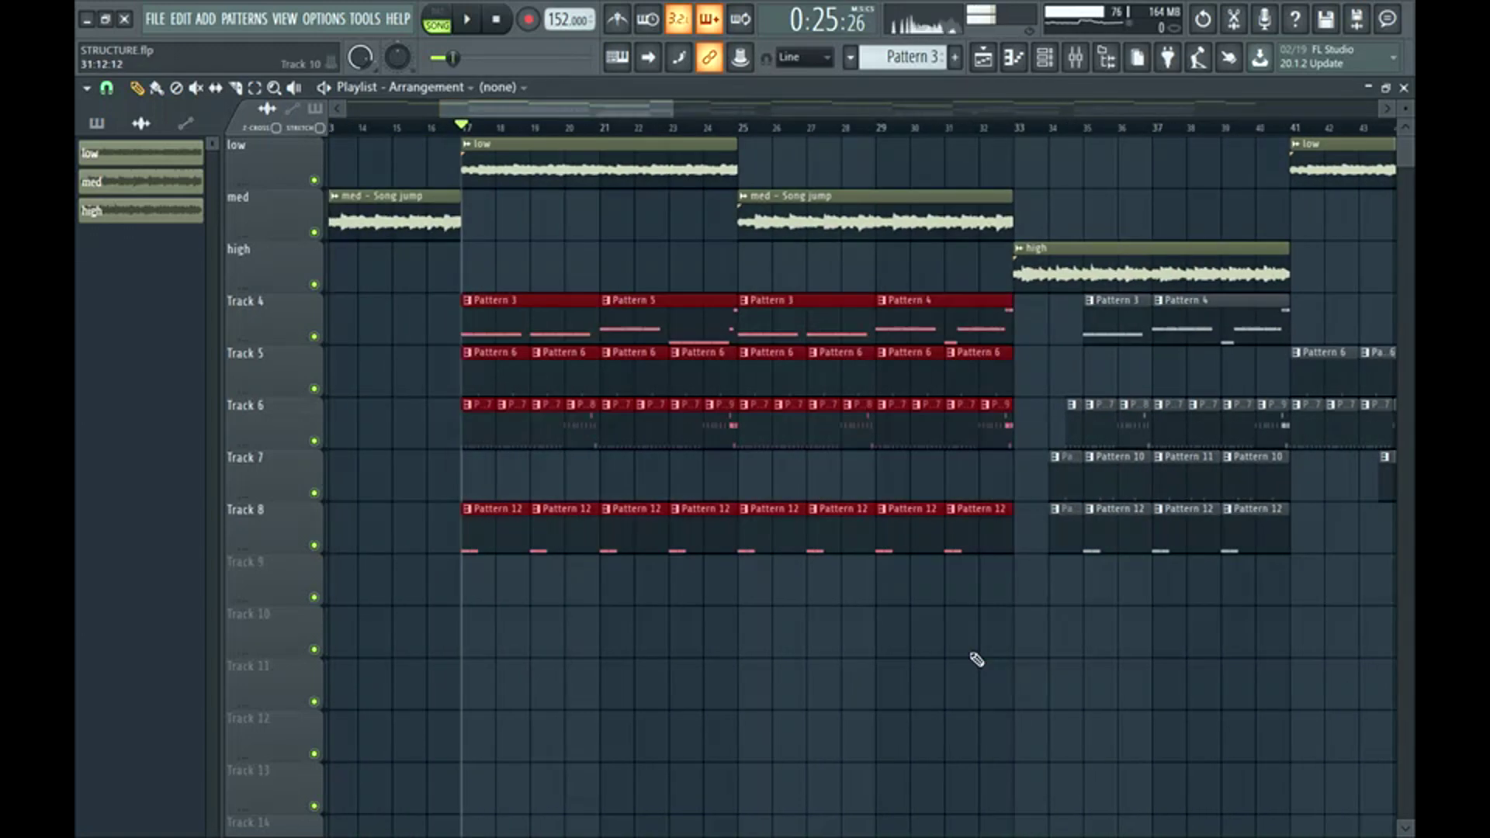
click(854, 670)
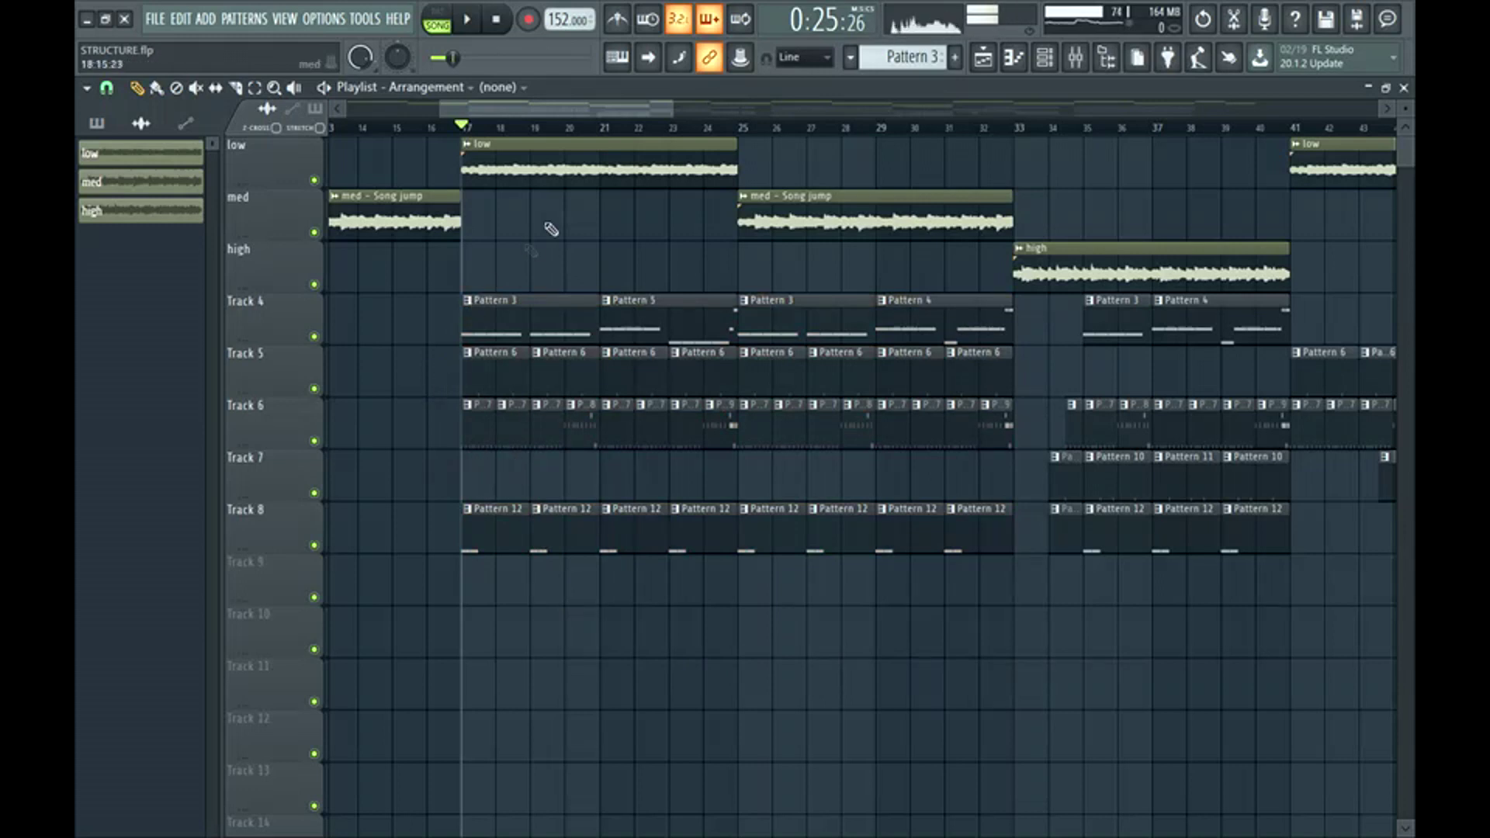
Point out the low clip at bar 17 and play the arrangement from there with all tracks active
ctrl+click(559, 153)
ctrl+click(554, 245)
key(space)
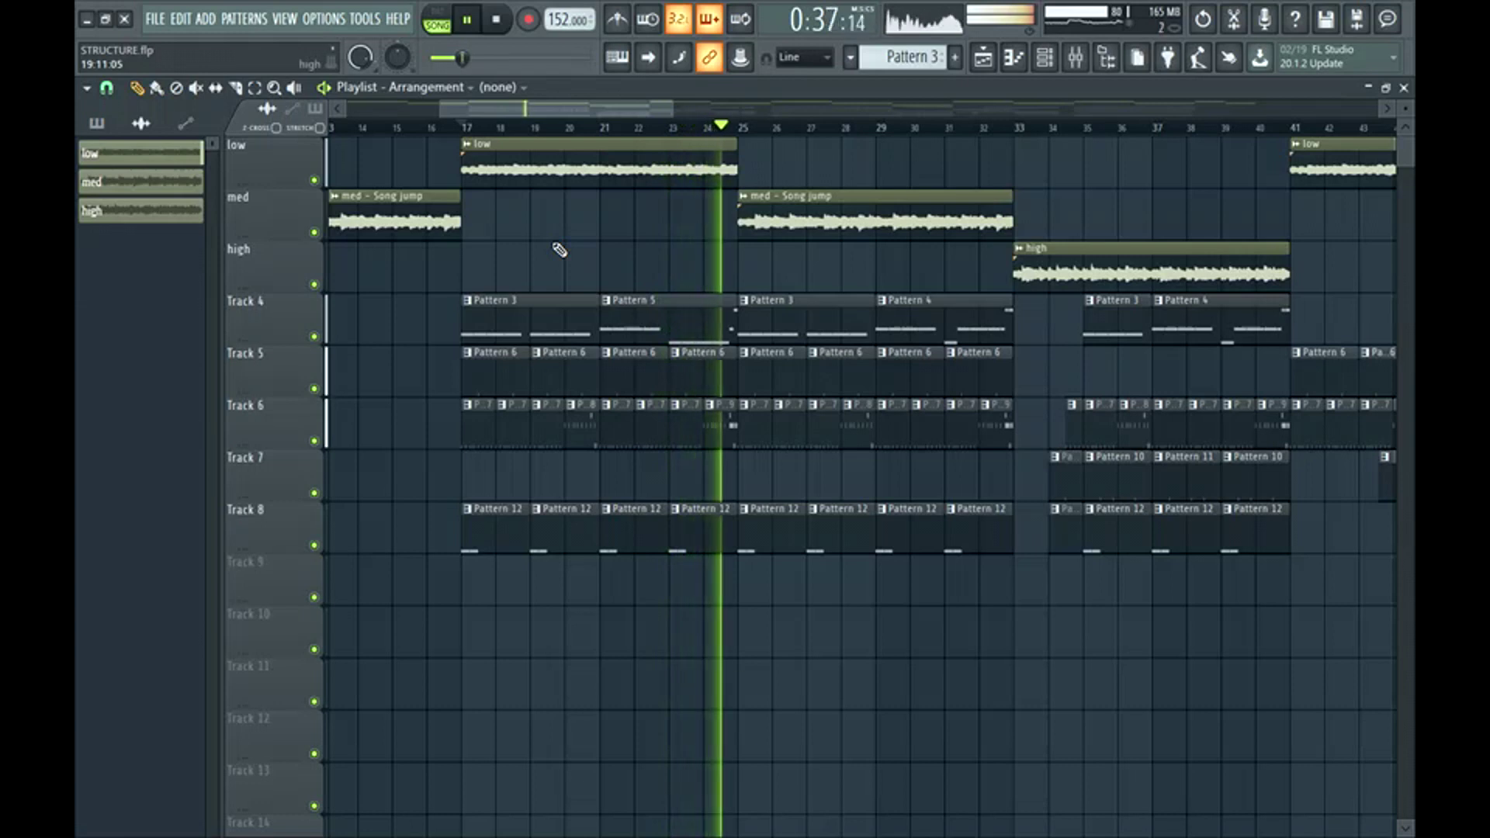
Play the second half of the section, from the med clip at bar 25 up to bar 33
drag(643, 111, 692, 145)
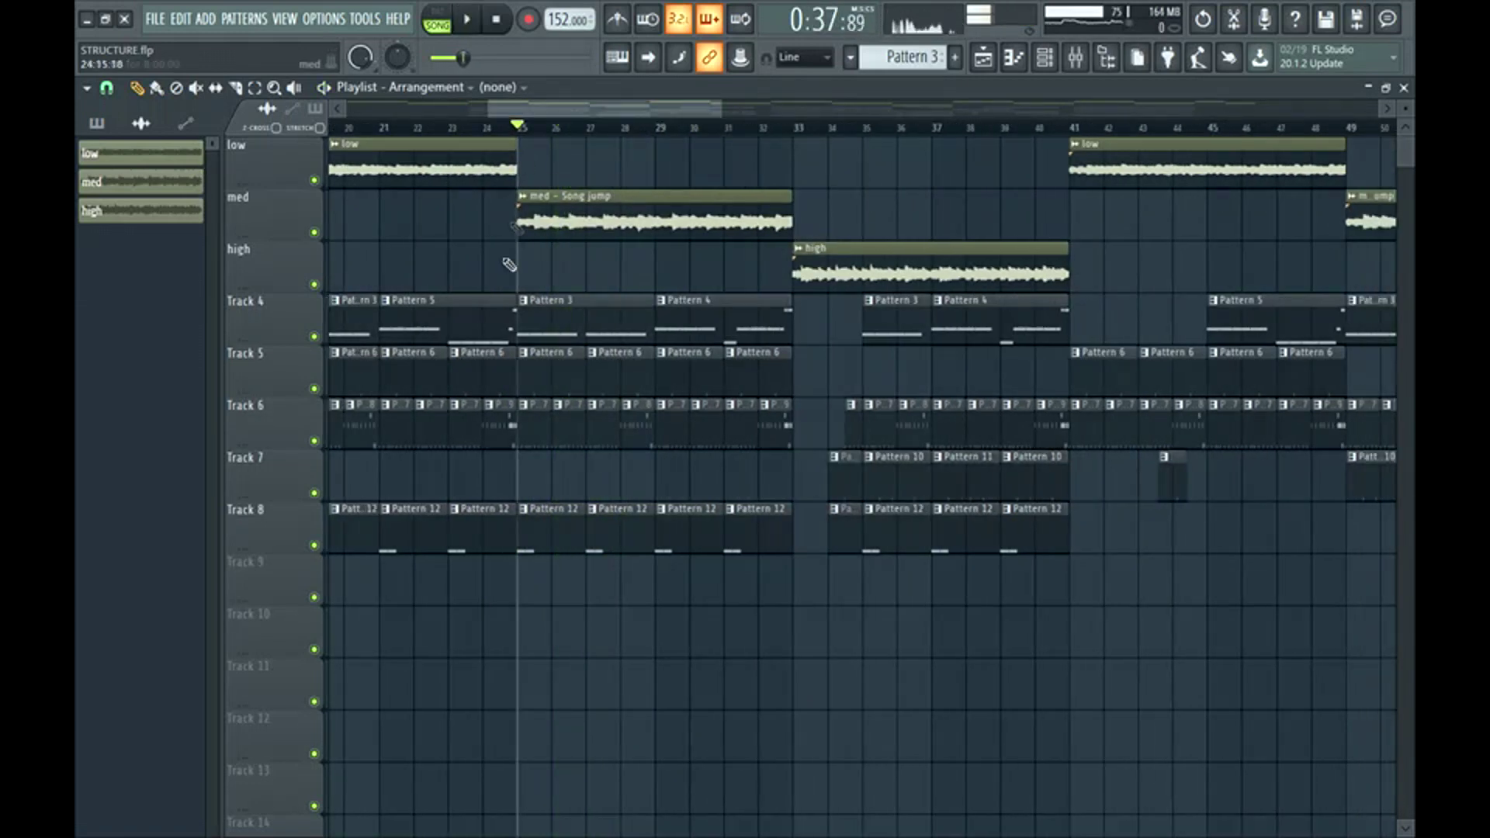
key(space)
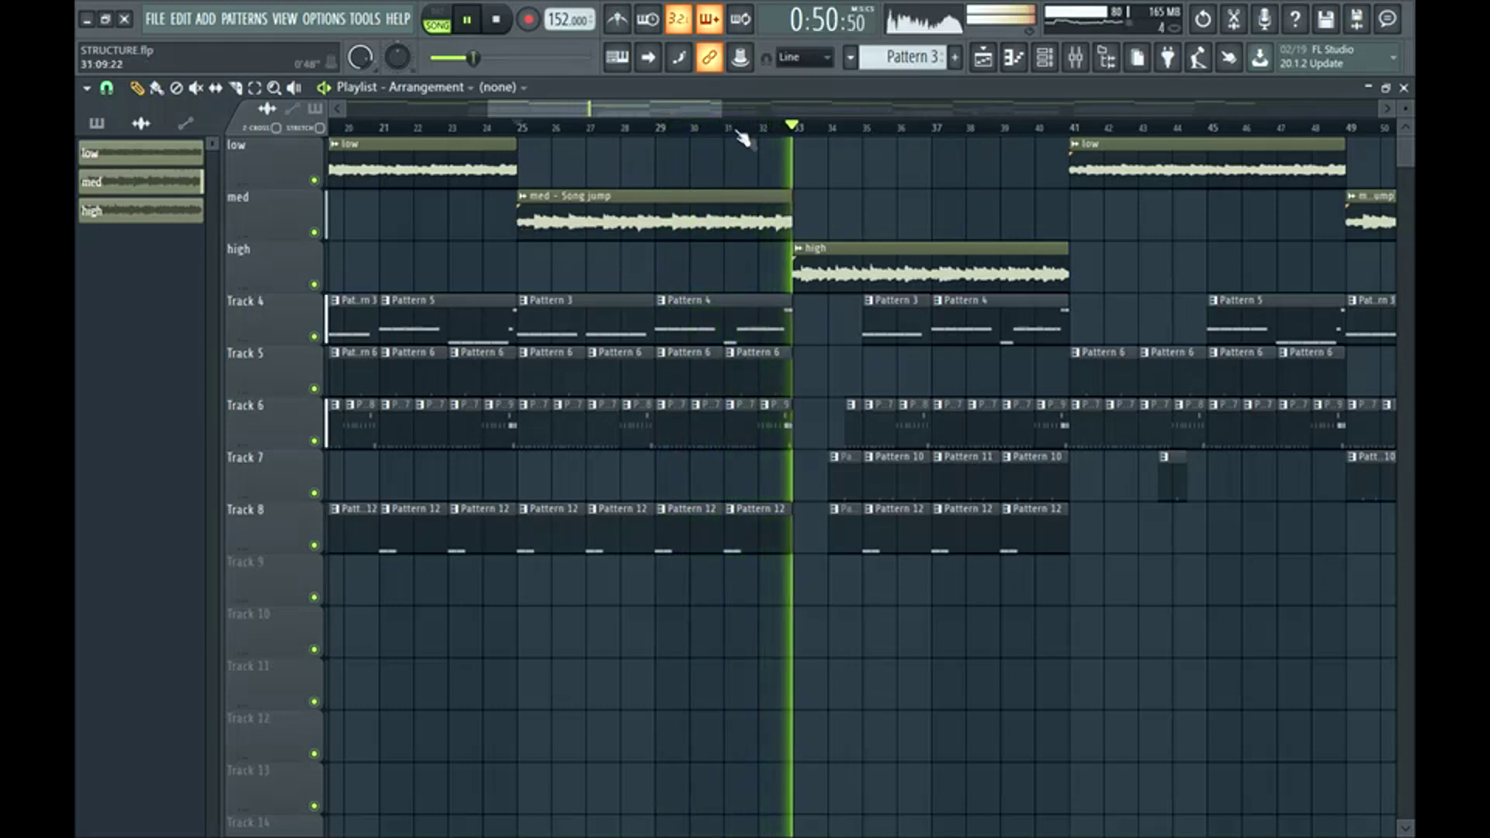
key(space)
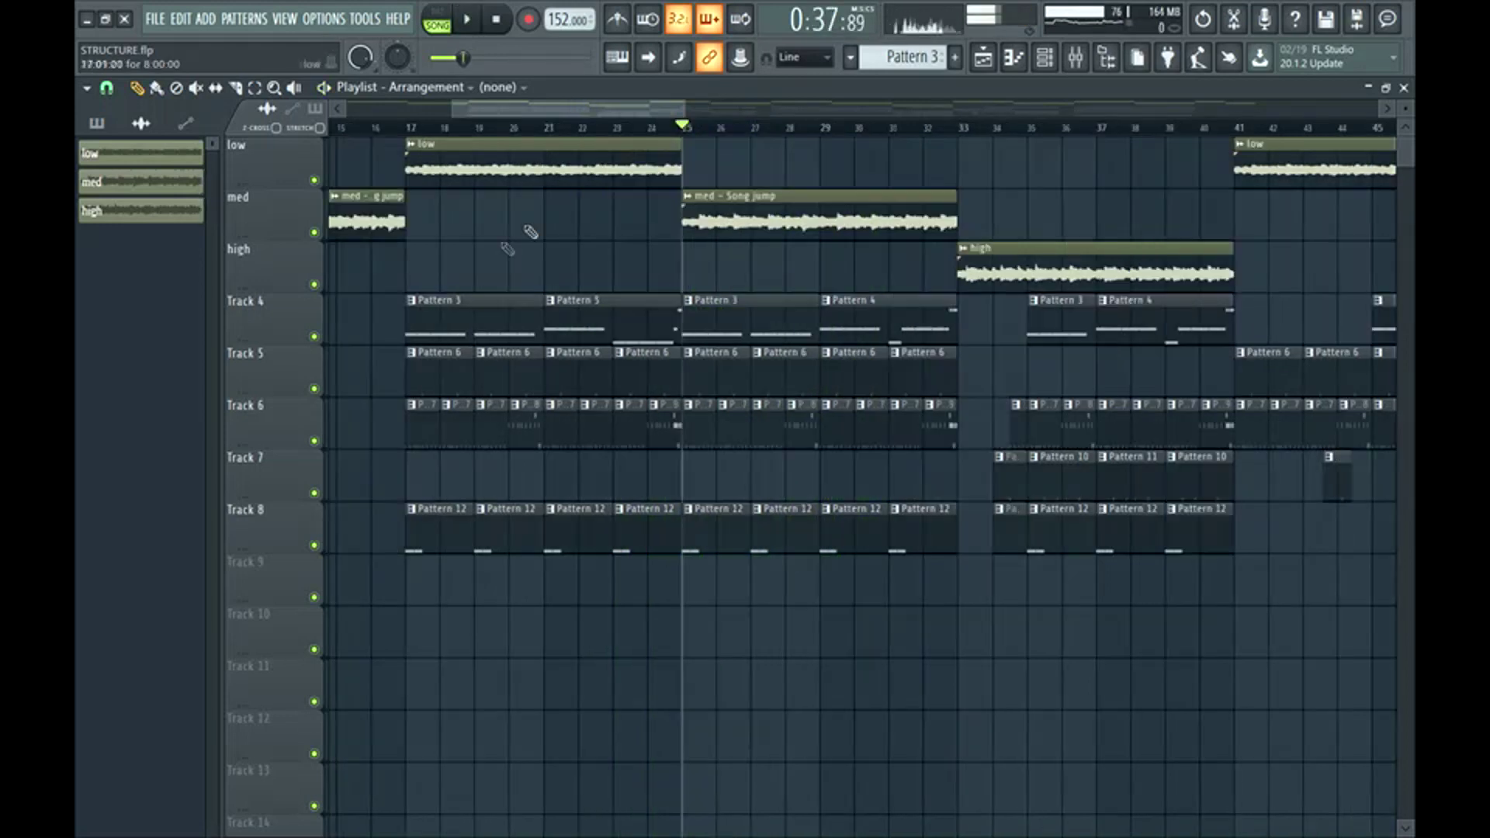
Solo Track 4, highlight its Pattern 3 clips at bars 17 and 25, and clear the selection
right_click(317, 336)
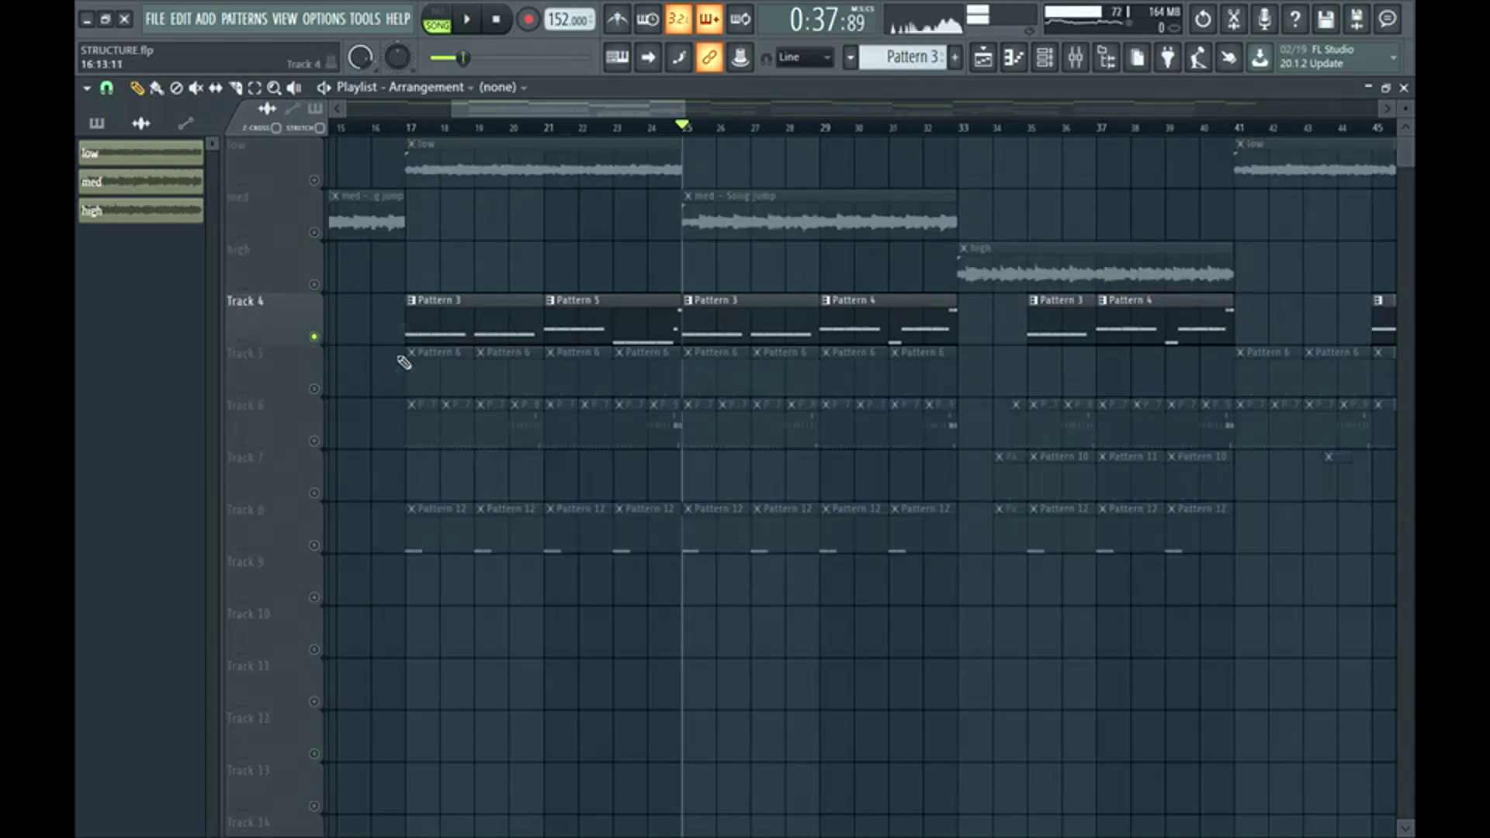
click(462, 321)
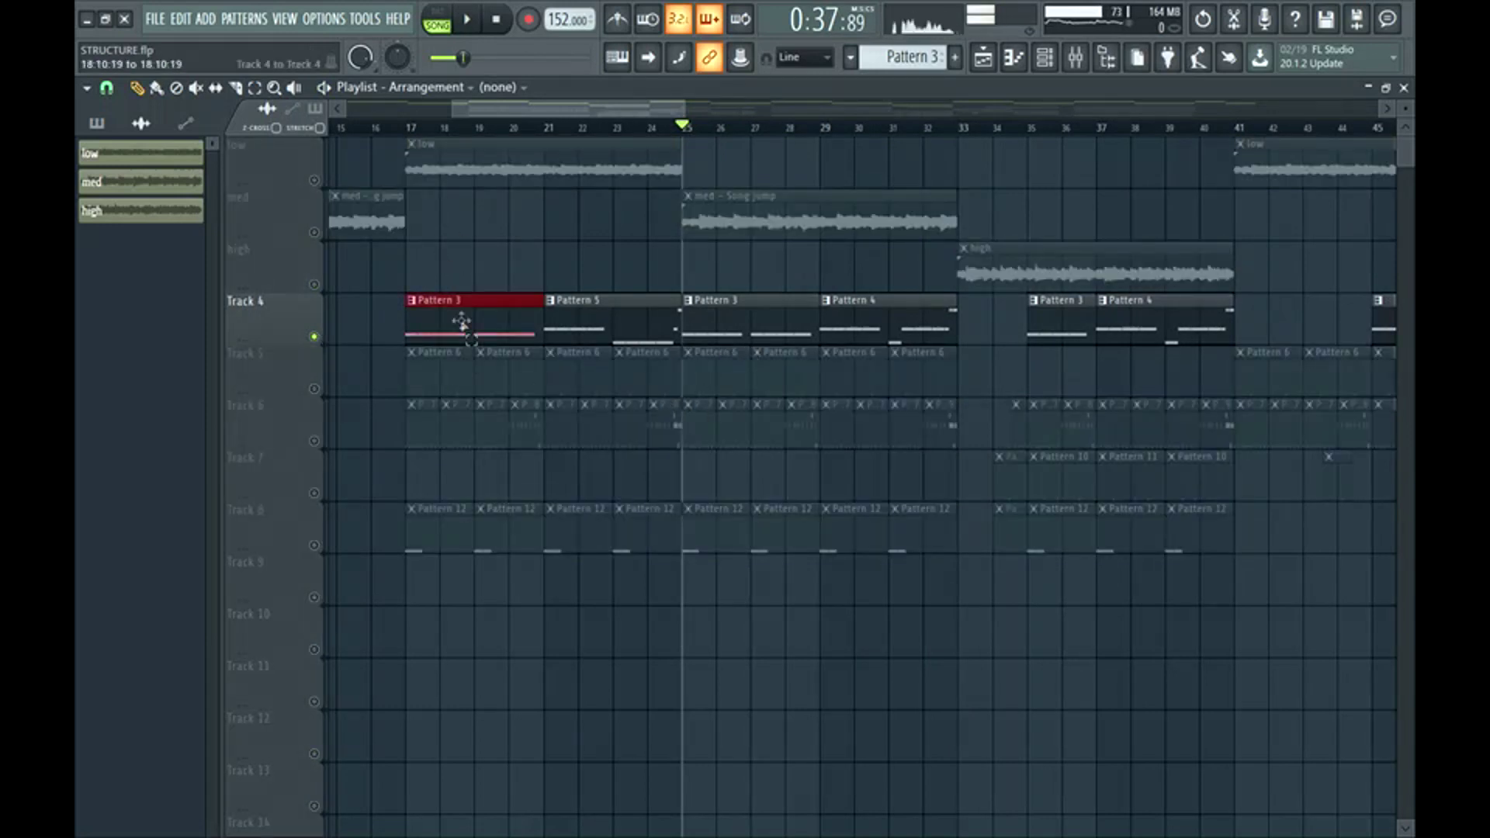
click(741, 329)
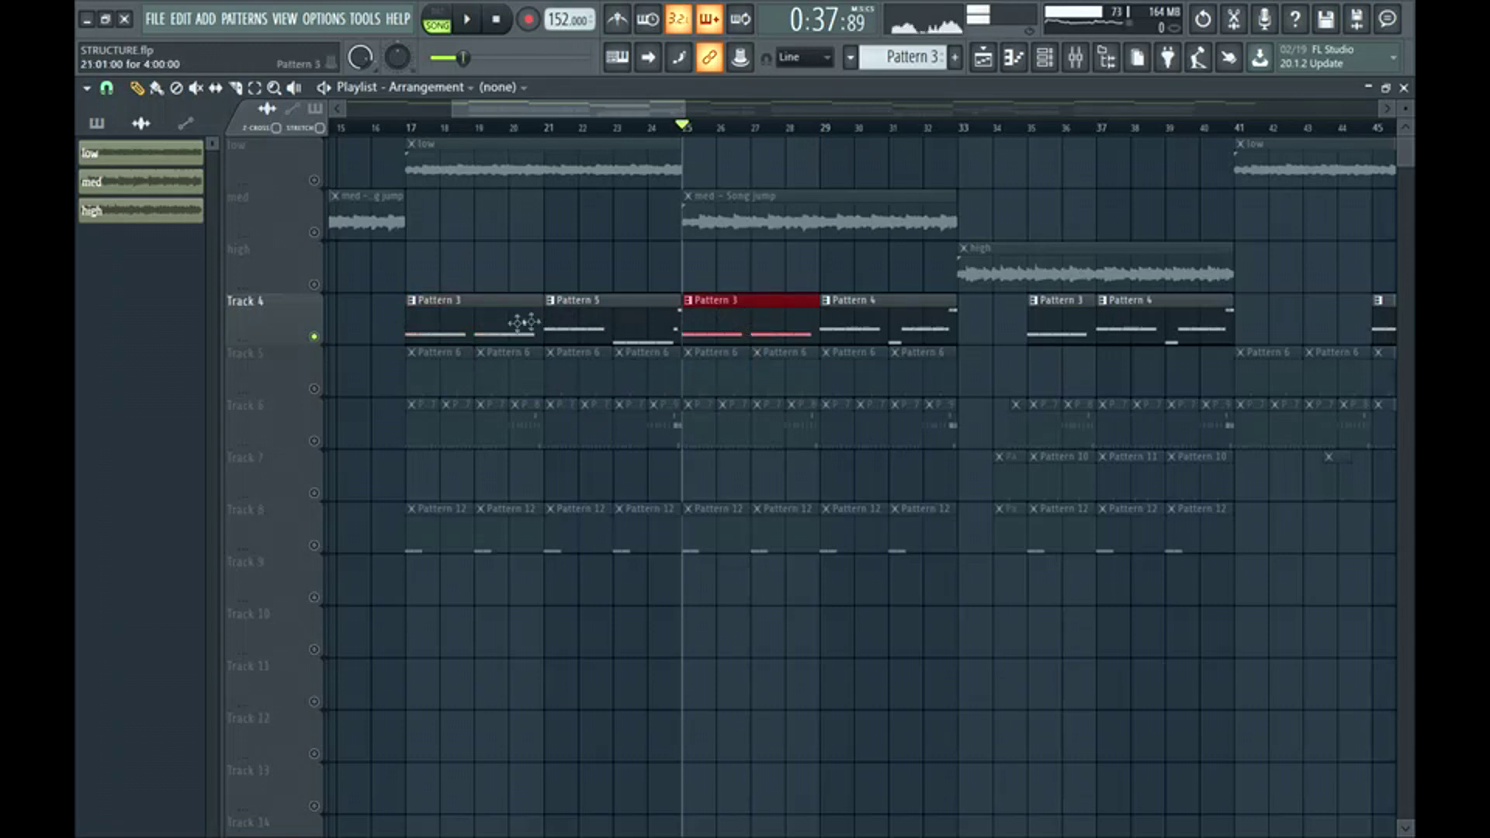
shift+click(530, 319)
click(757, 279)
Play the soloed Track 4 from bar 21, from bar 23 and from bar 29
click(543, 131)
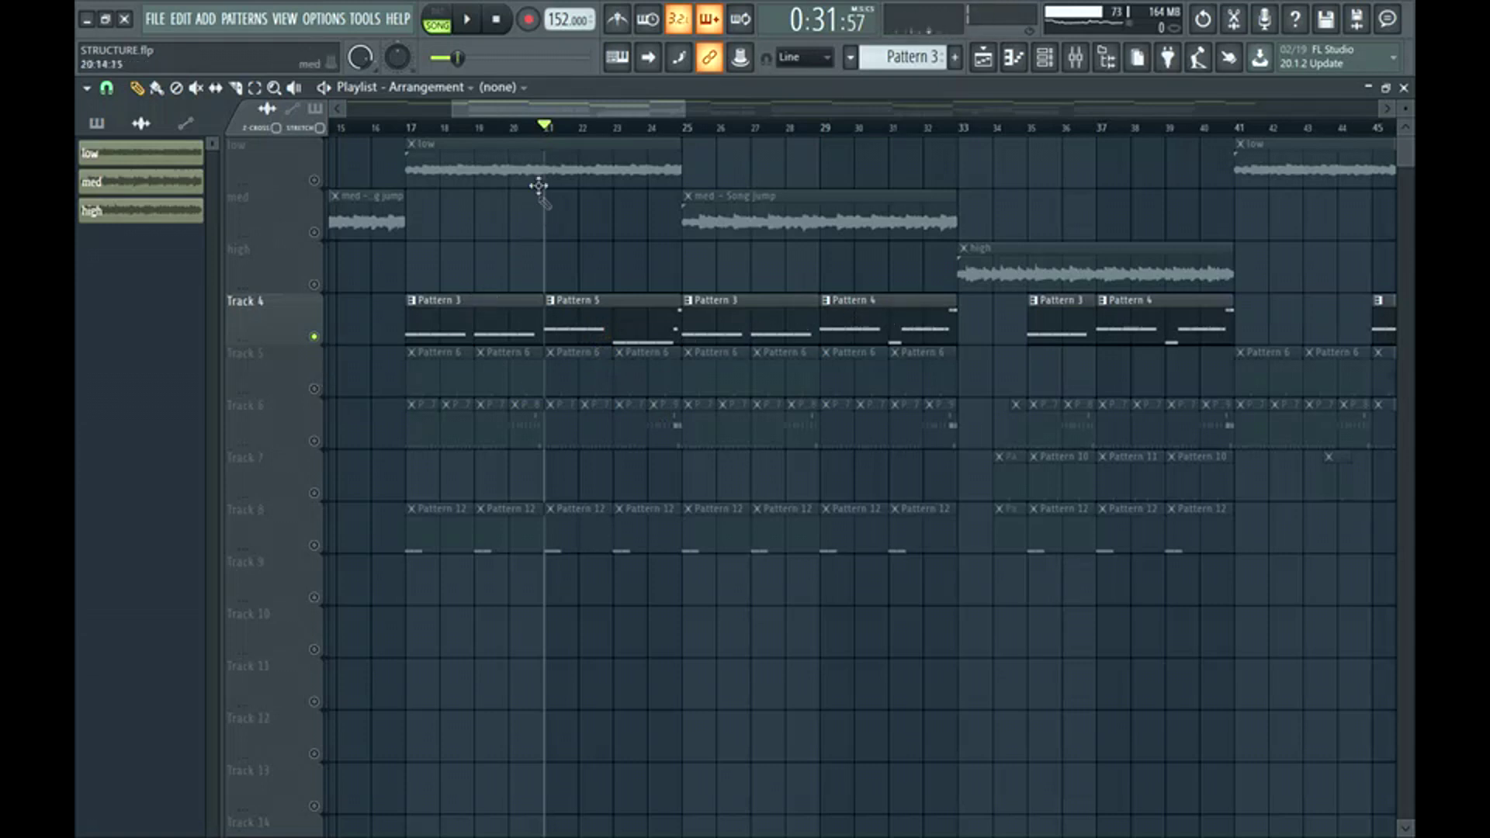
key(space)
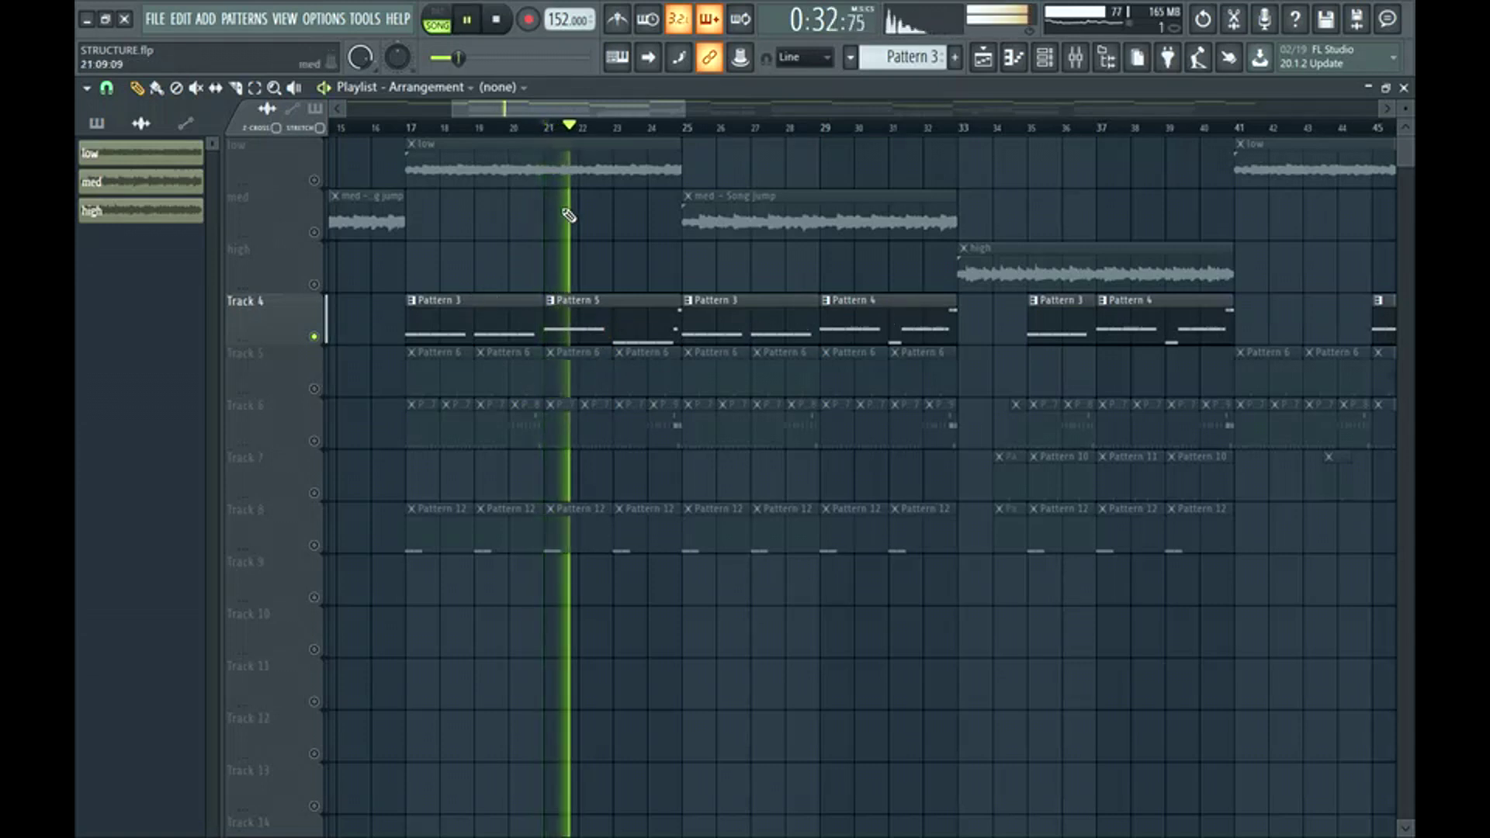
key(space)
click(614, 128)
key(space)
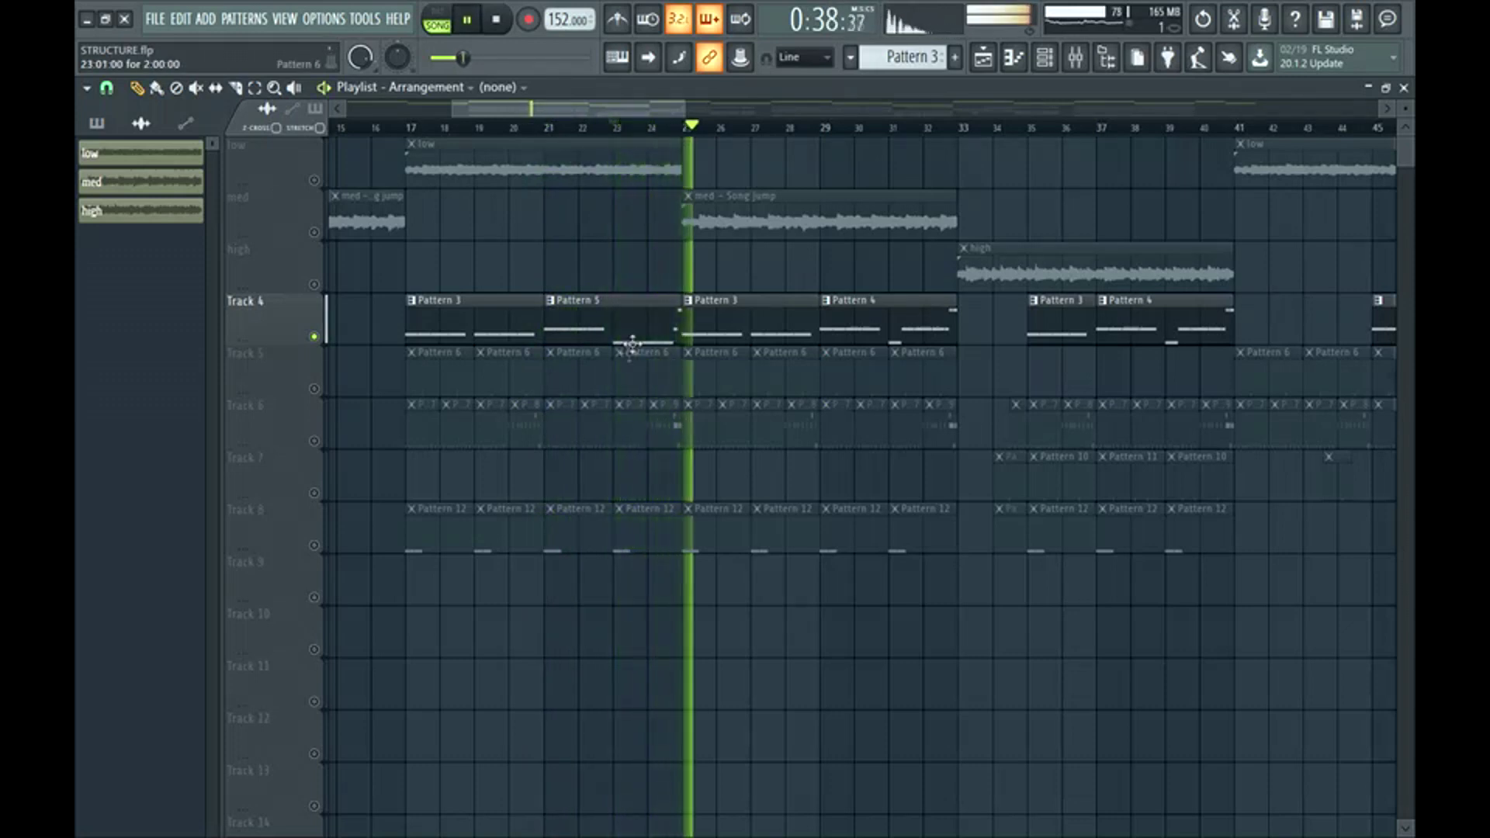
key(space)
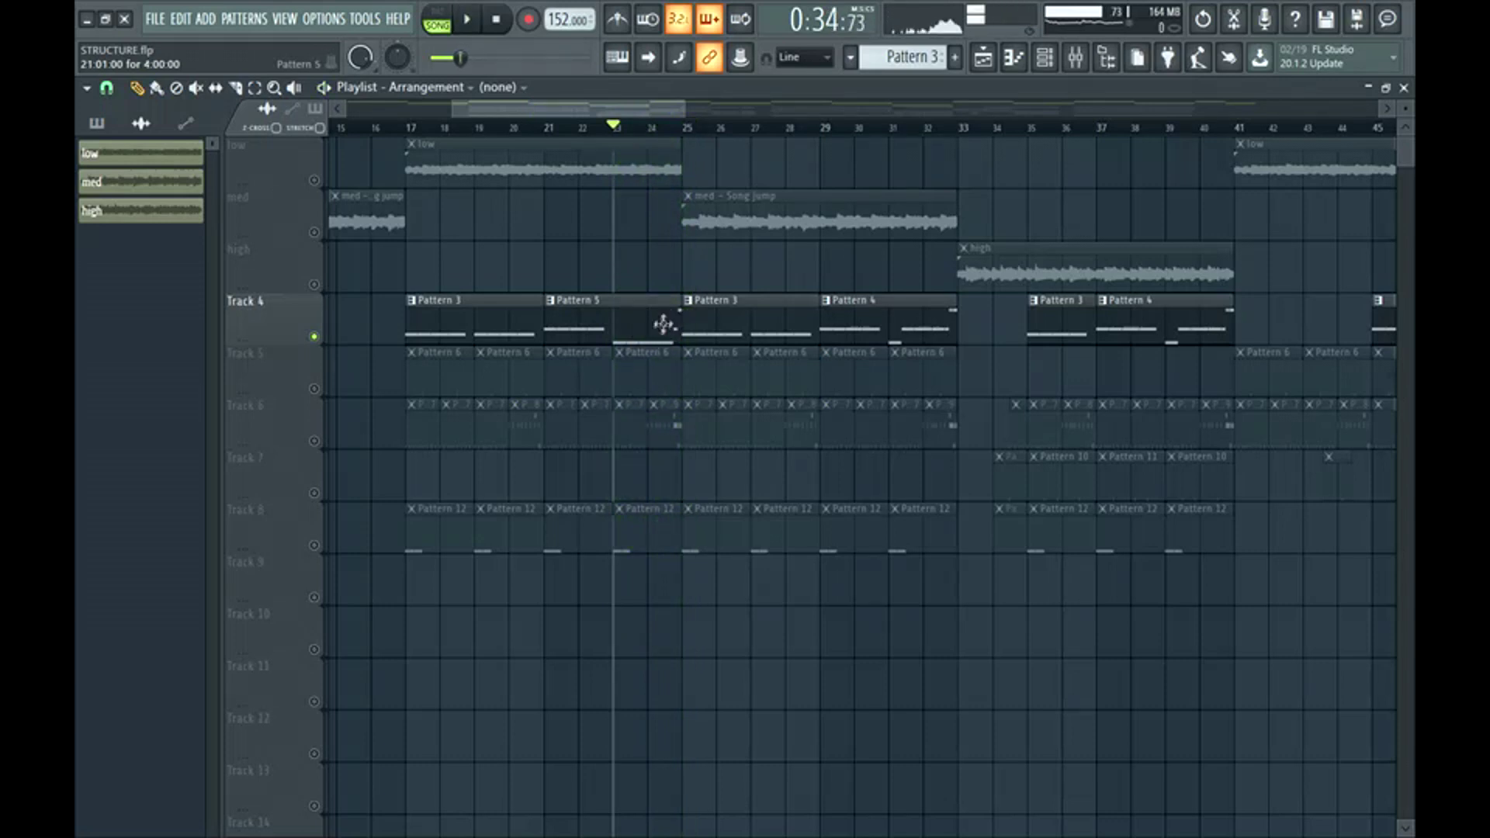
click(821, 126)
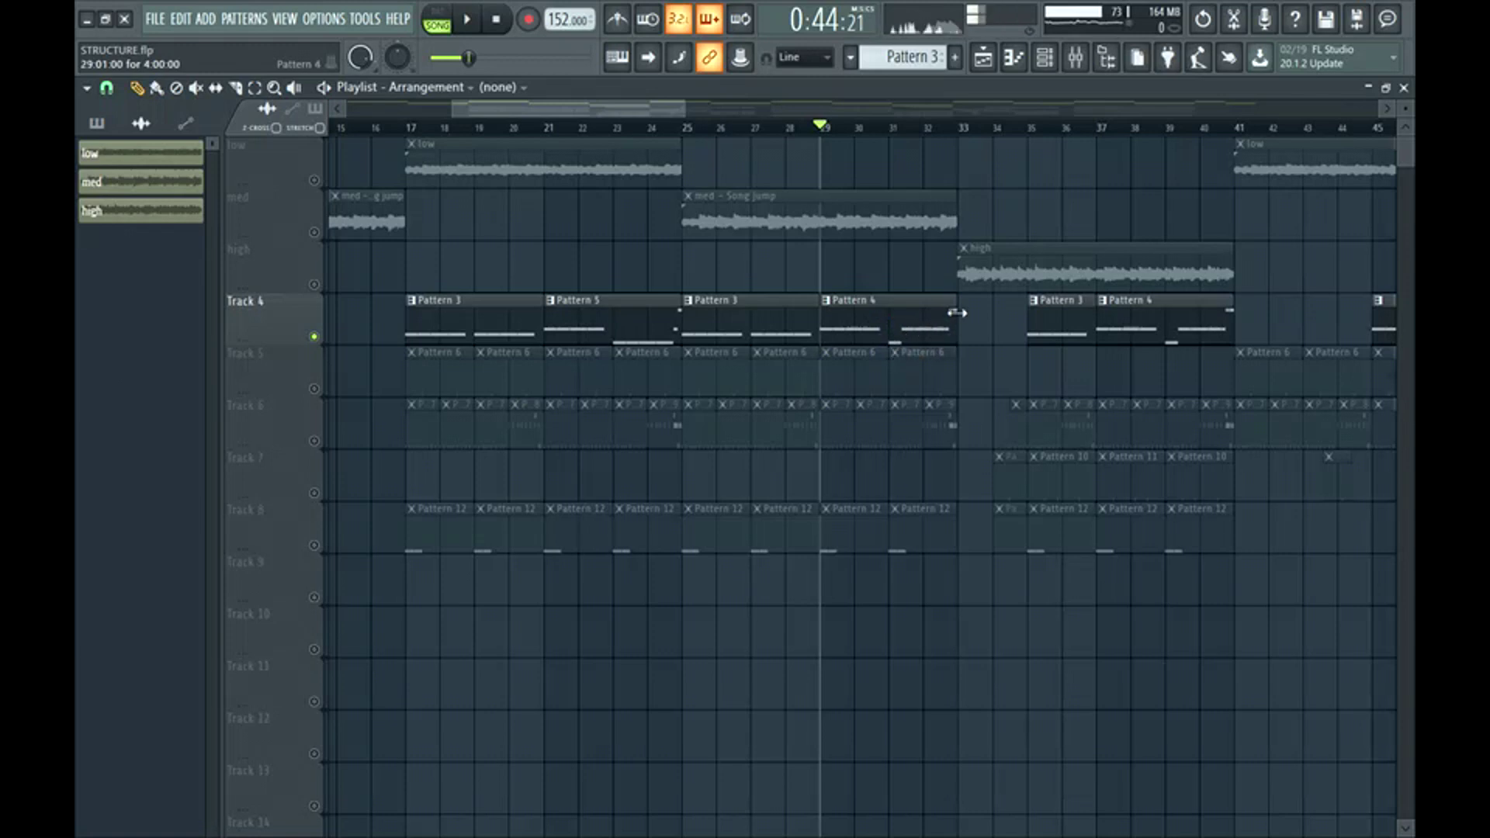
key(space)
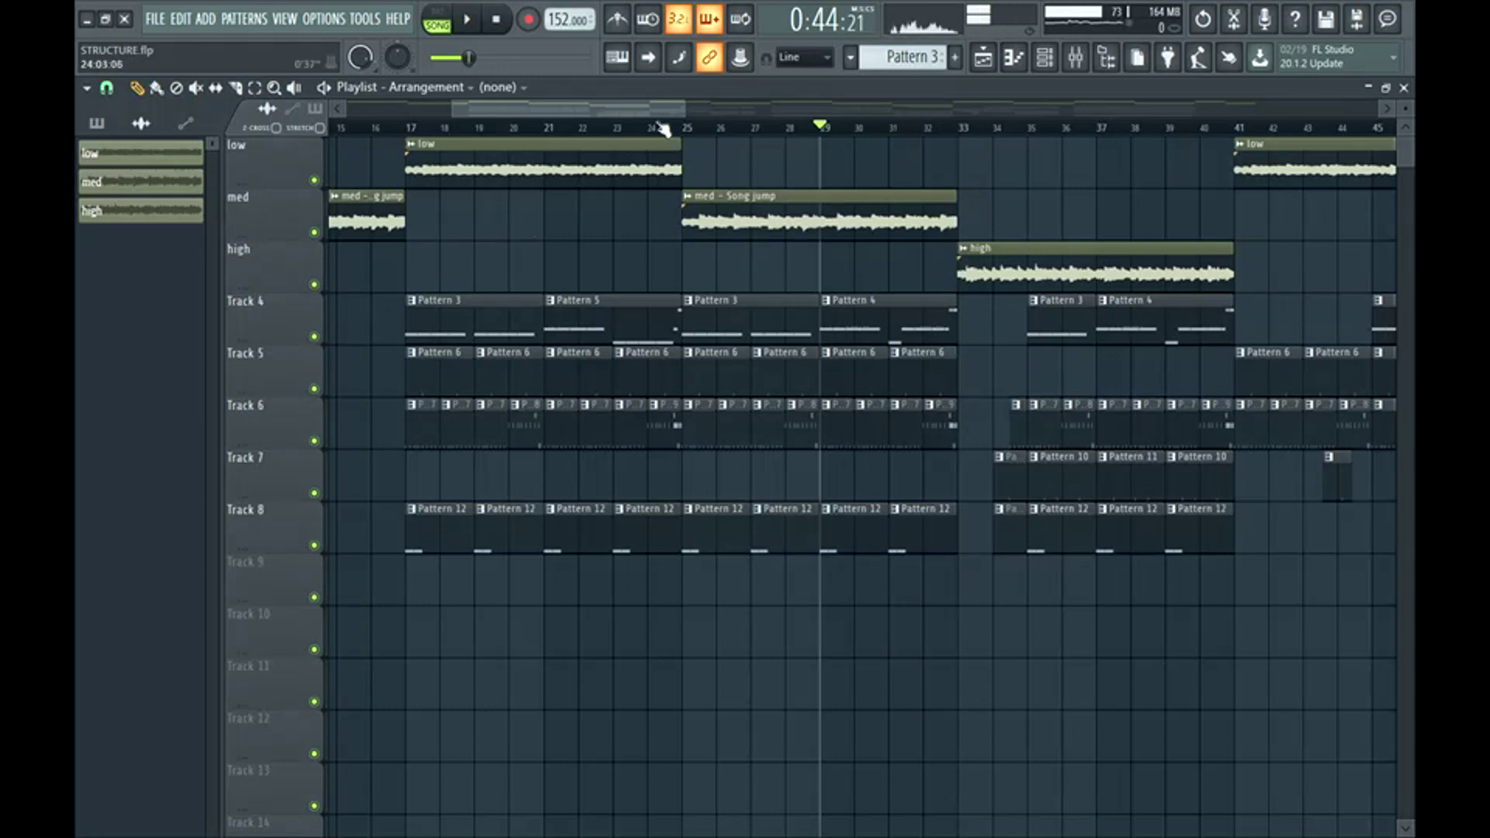
Play the high clip from bar 33 with only its track soloed, and reactivate all tracks
drag(685, 111, 887, 187)
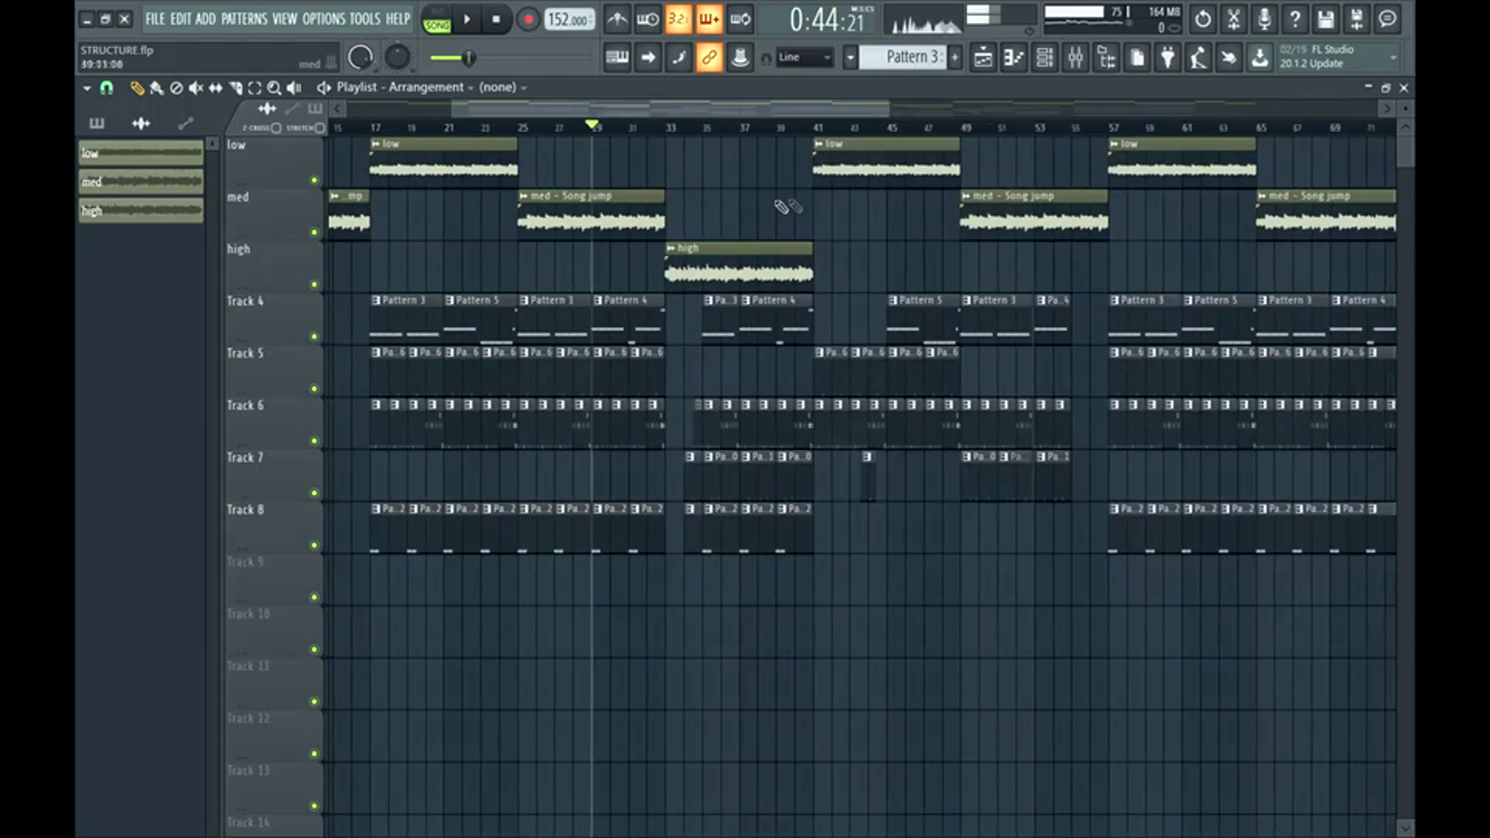
drag(679, 164, 1102, 192)
click(1043, 182)
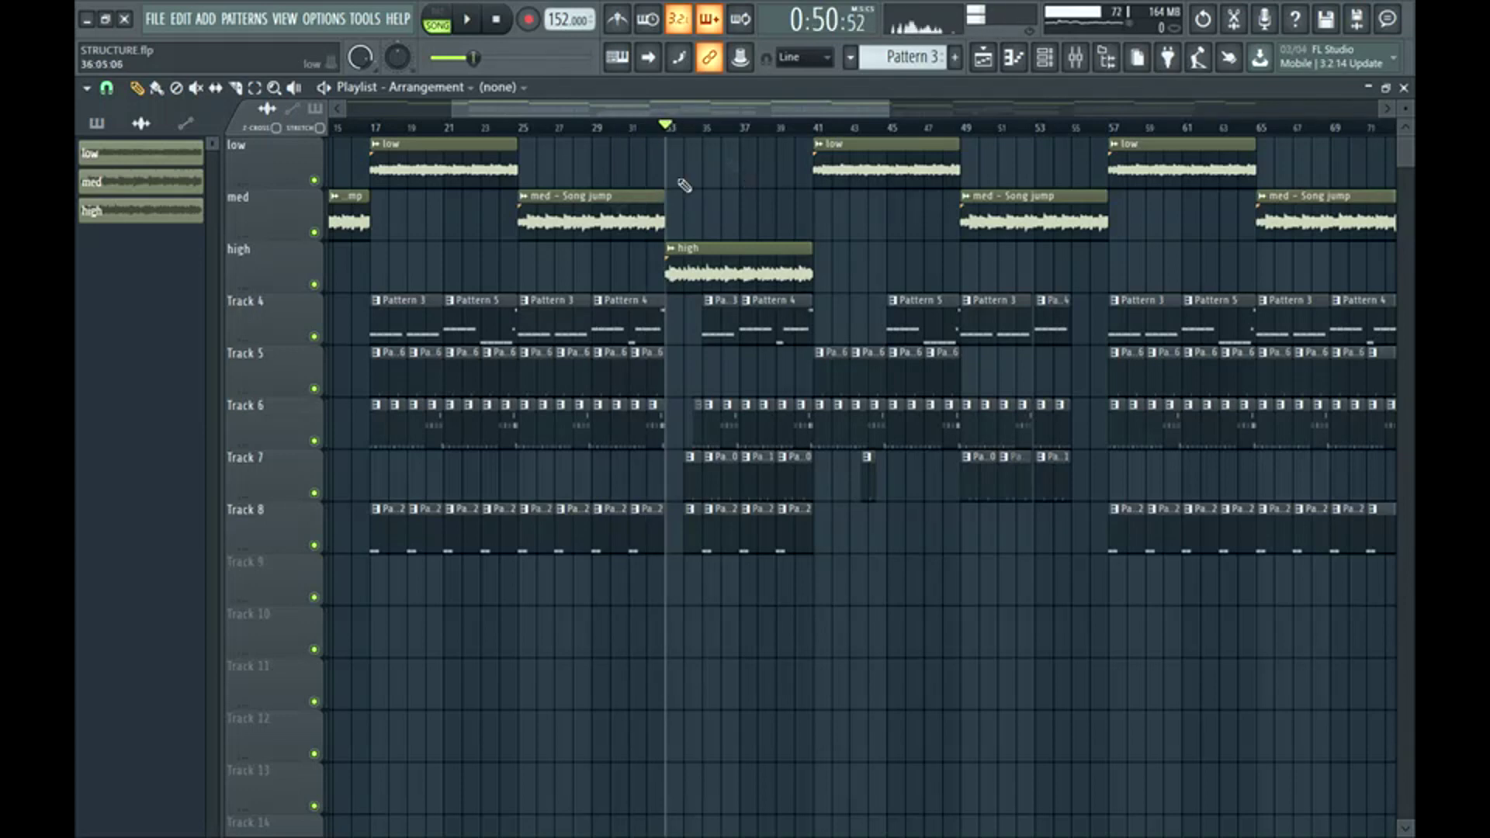
right_click(314, 285)
key(space)
key(space)
right_click(315, 285)
Play the full high section from bar 33 almost to bar 41 with all tracks active
scroll(208, 292, up, 3)
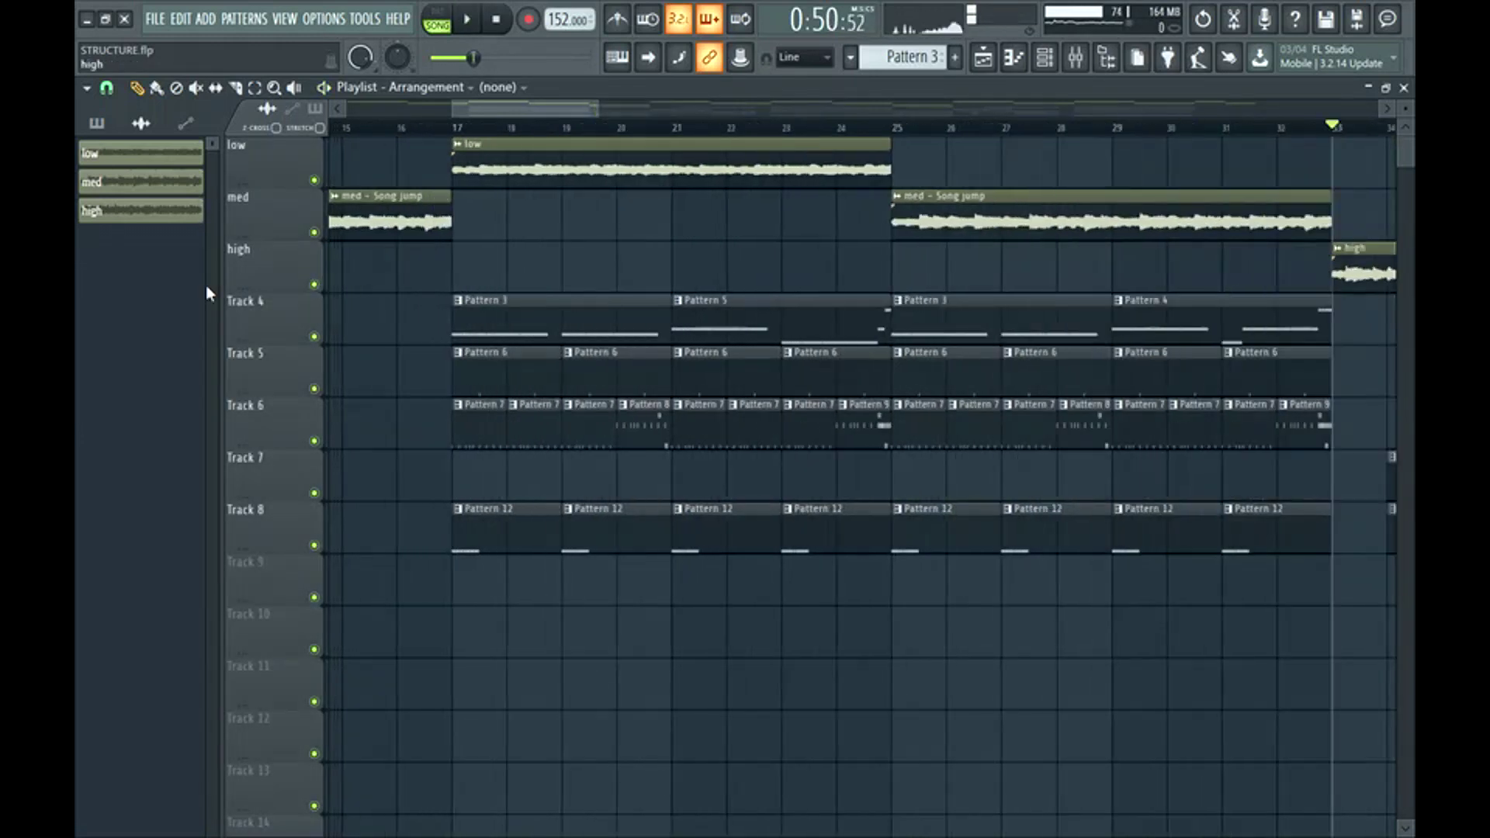
drag(545, 111, 621, 150)
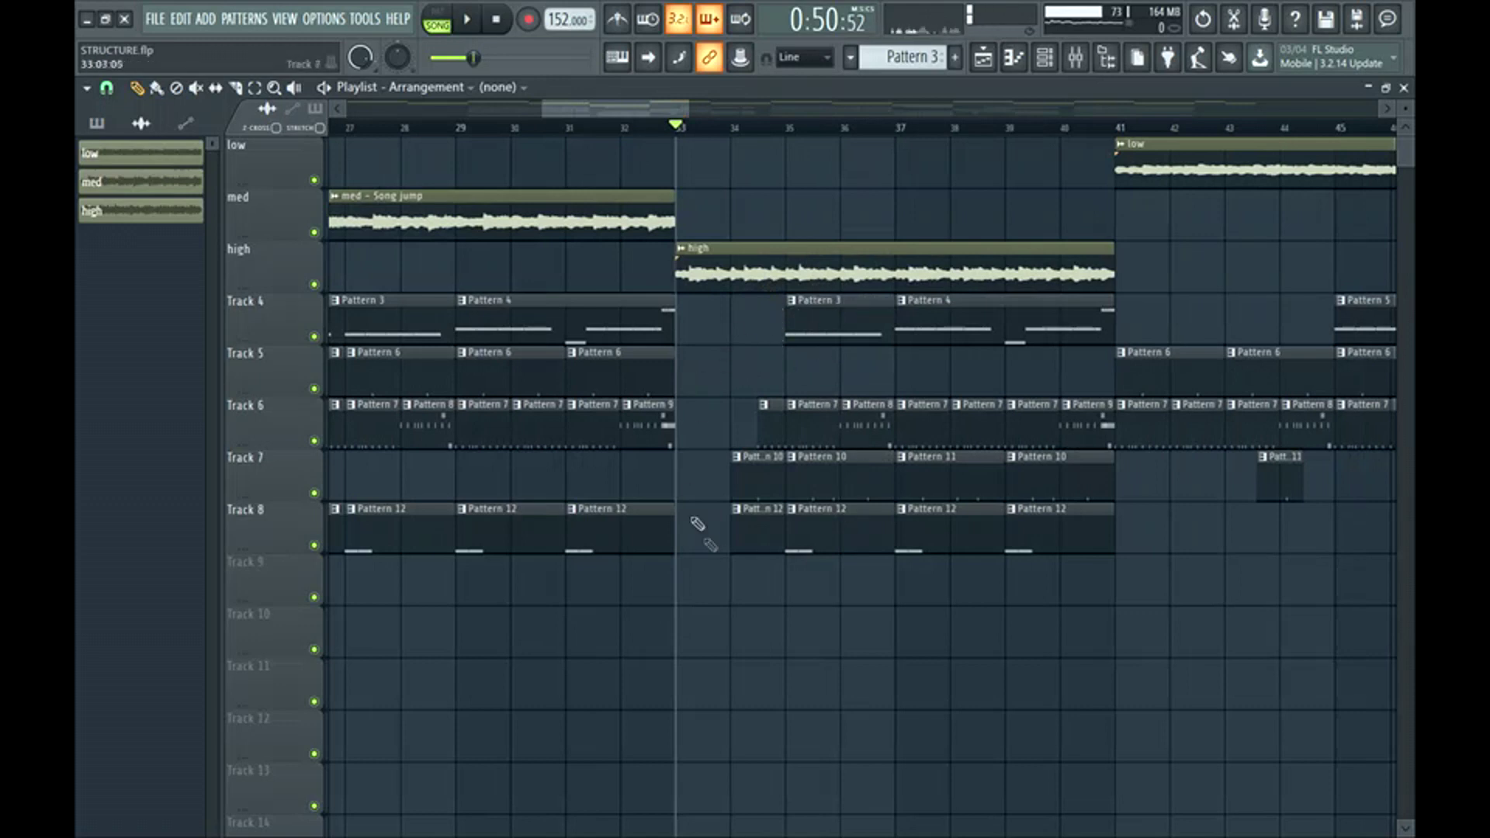
key(space)
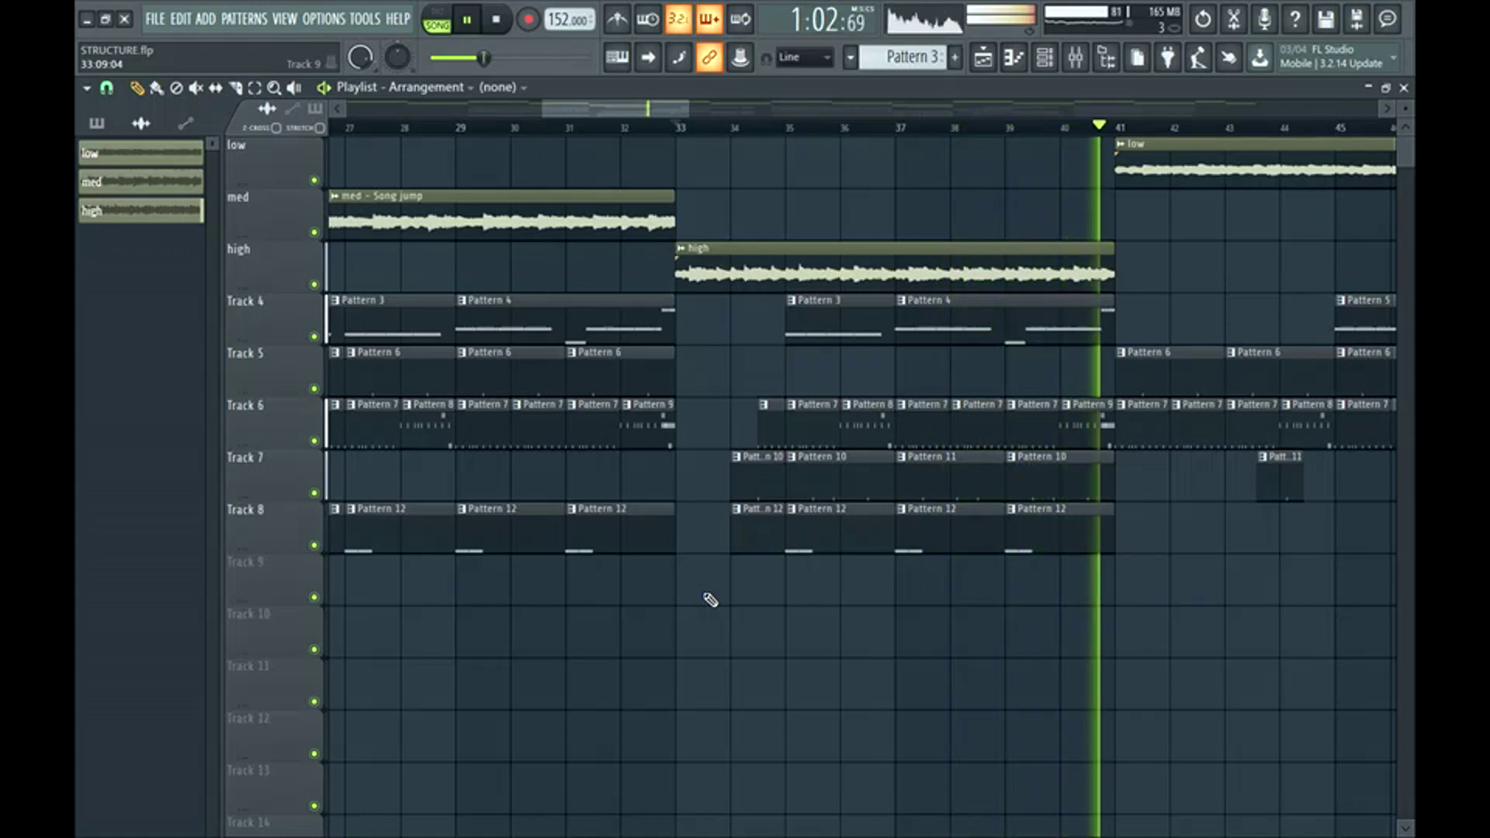
key(space)
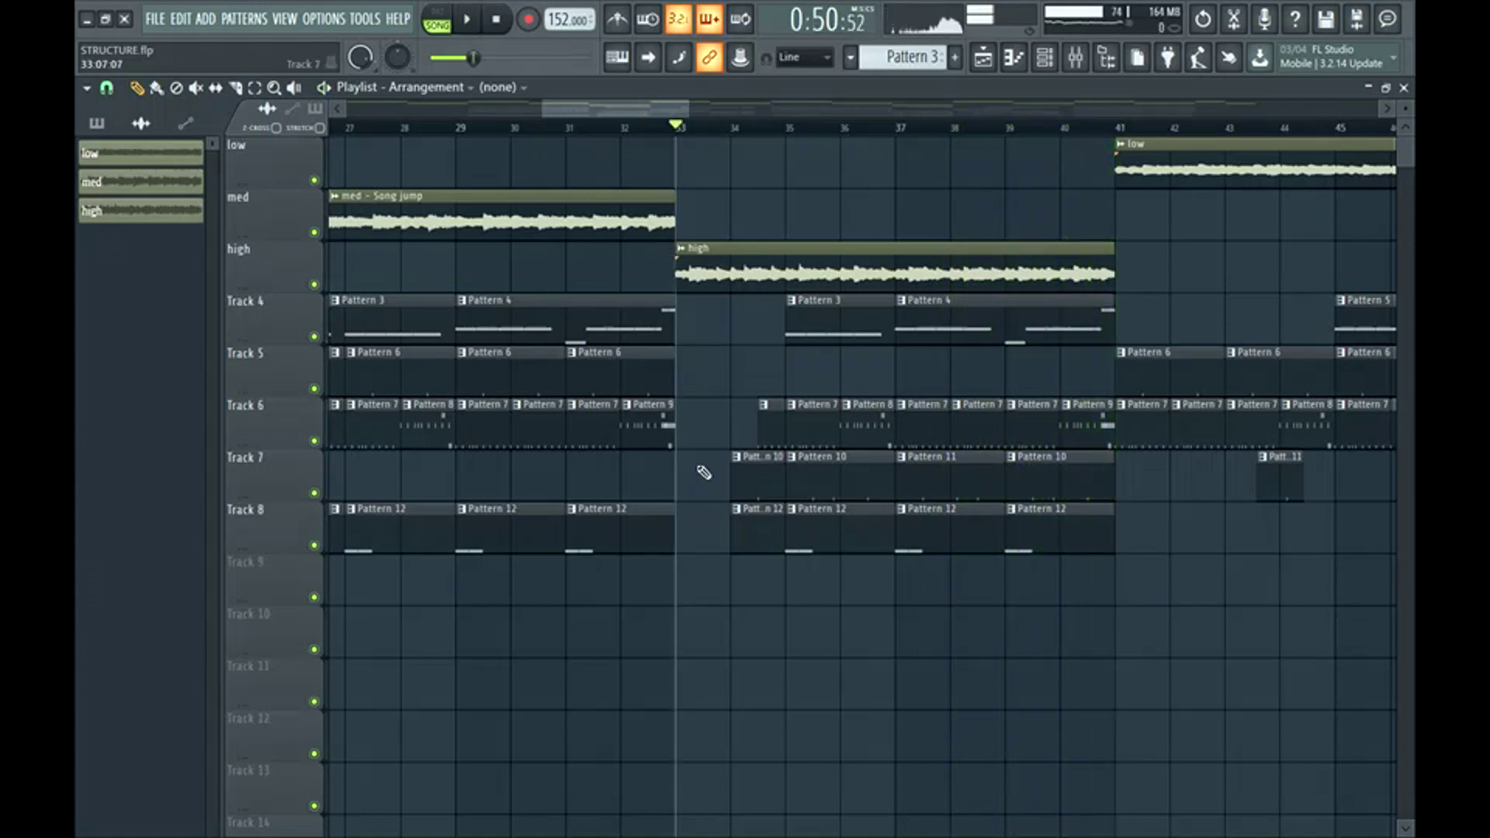
Highlight the Track 7 and 8 clips under the high clip, and the clips across the whole section from bar 33, clearing each selection
drag(721, 470, 1102, 512)
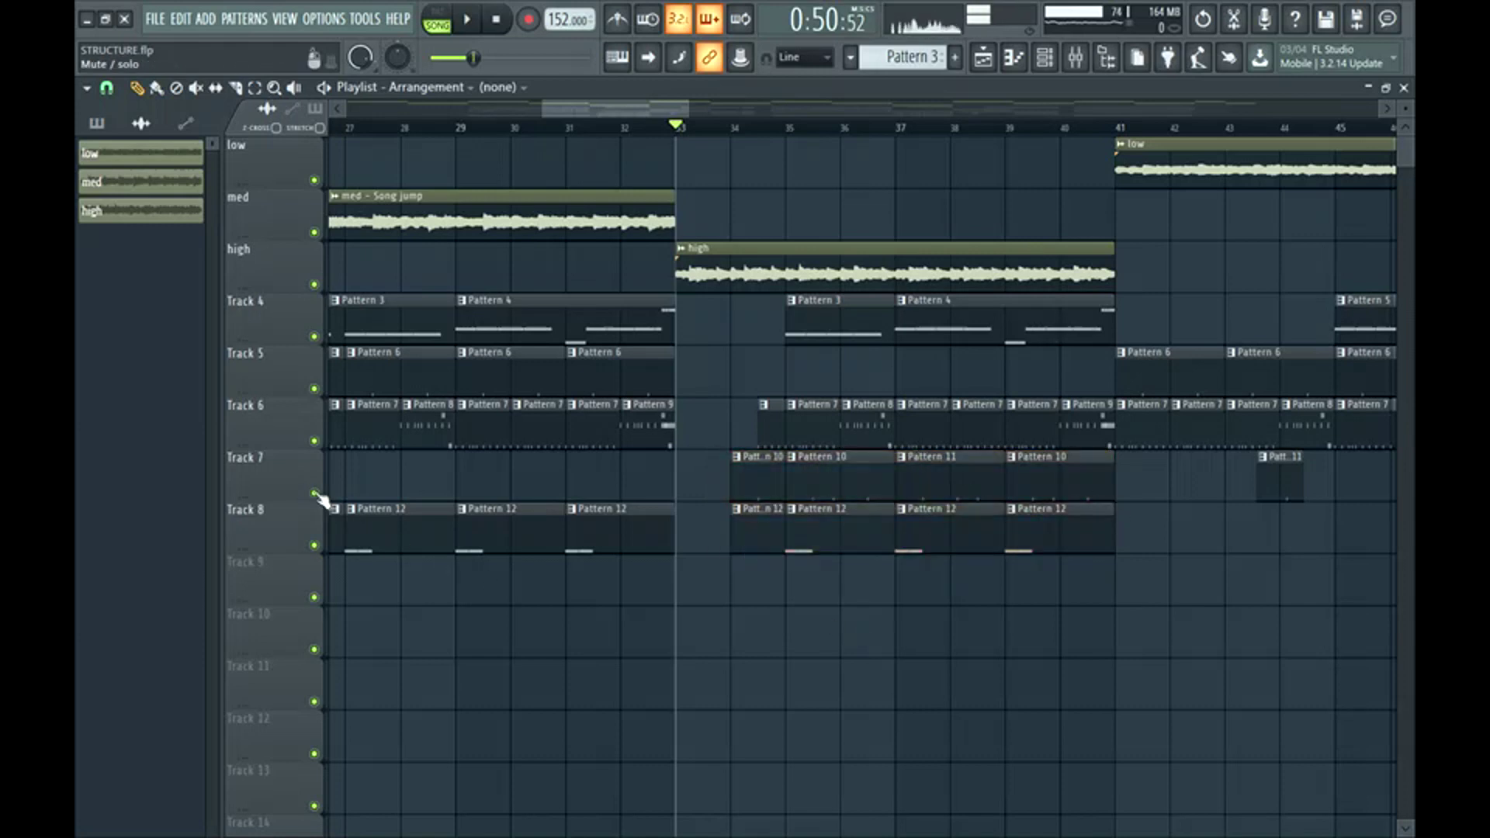
drag(645, 112, 659, 114)
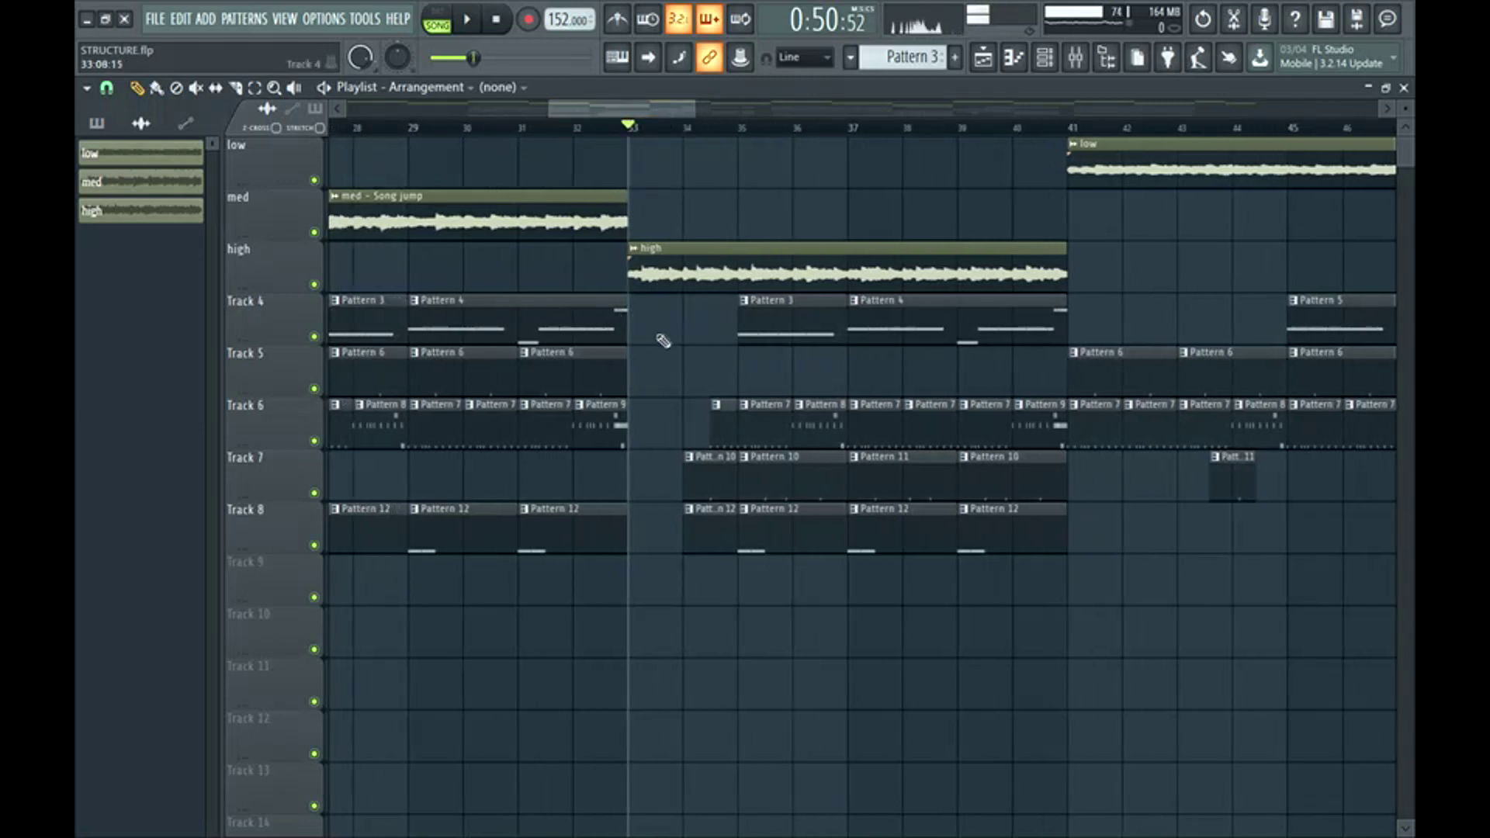
drag(719, 140, 1111, 604)
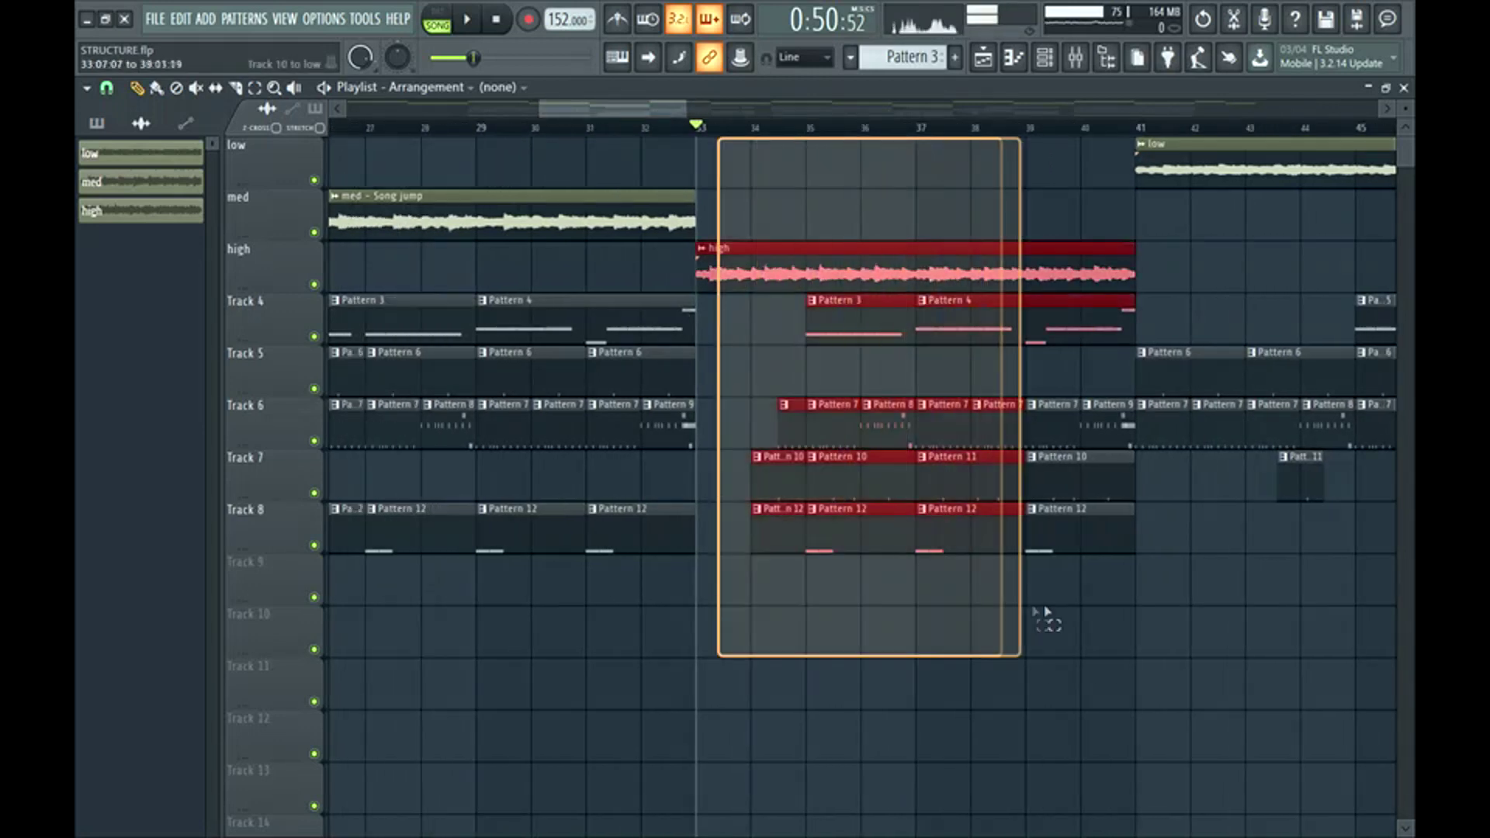
click(1087, 609)
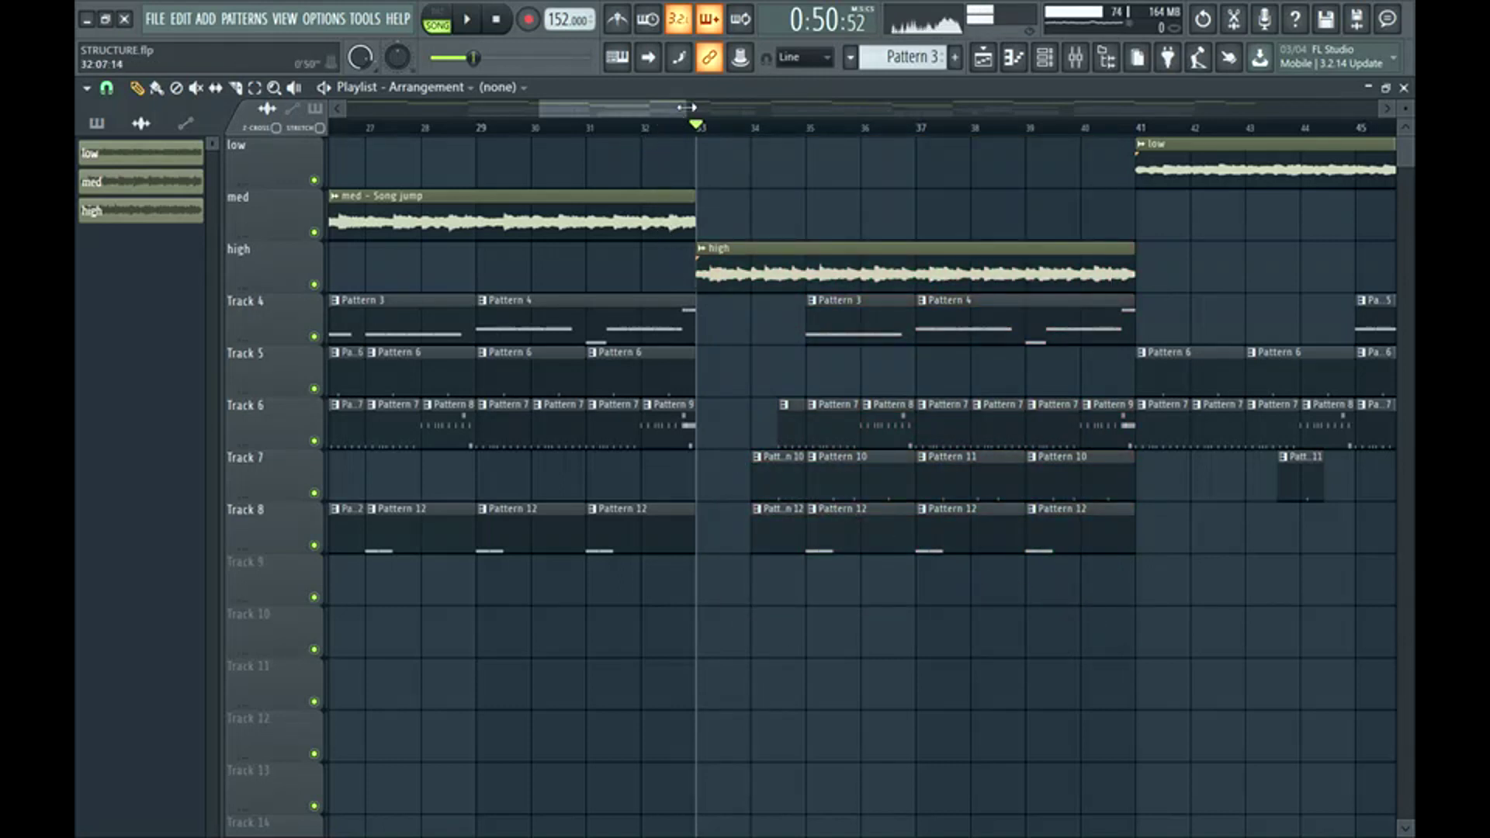
Solo Track 7 and play from bar 34, adding Track 6, the high track, Track 4 and Track 8 to the audible tracks
click(596, 127)
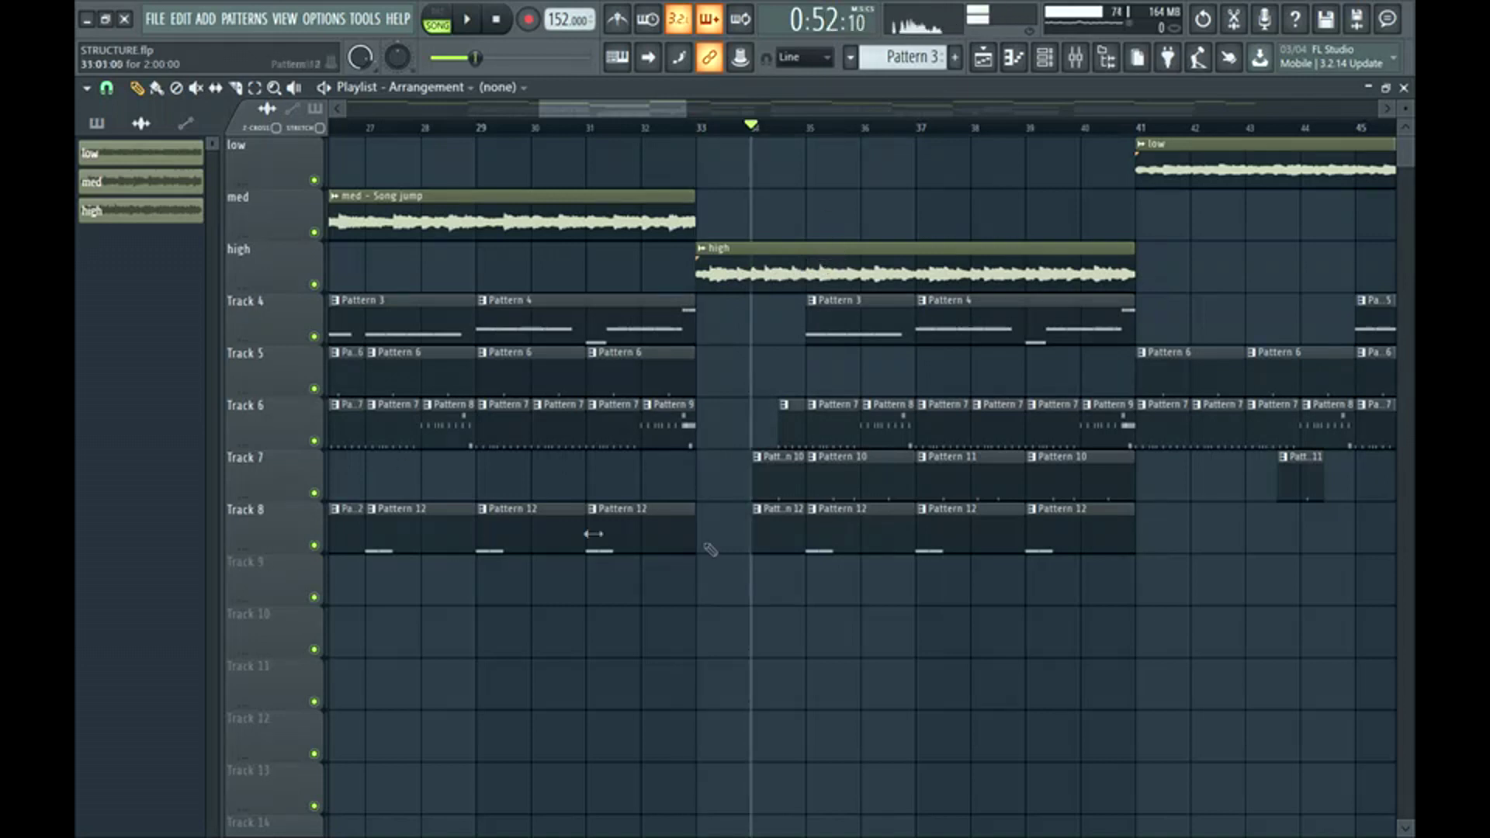
right_click(315, 493)
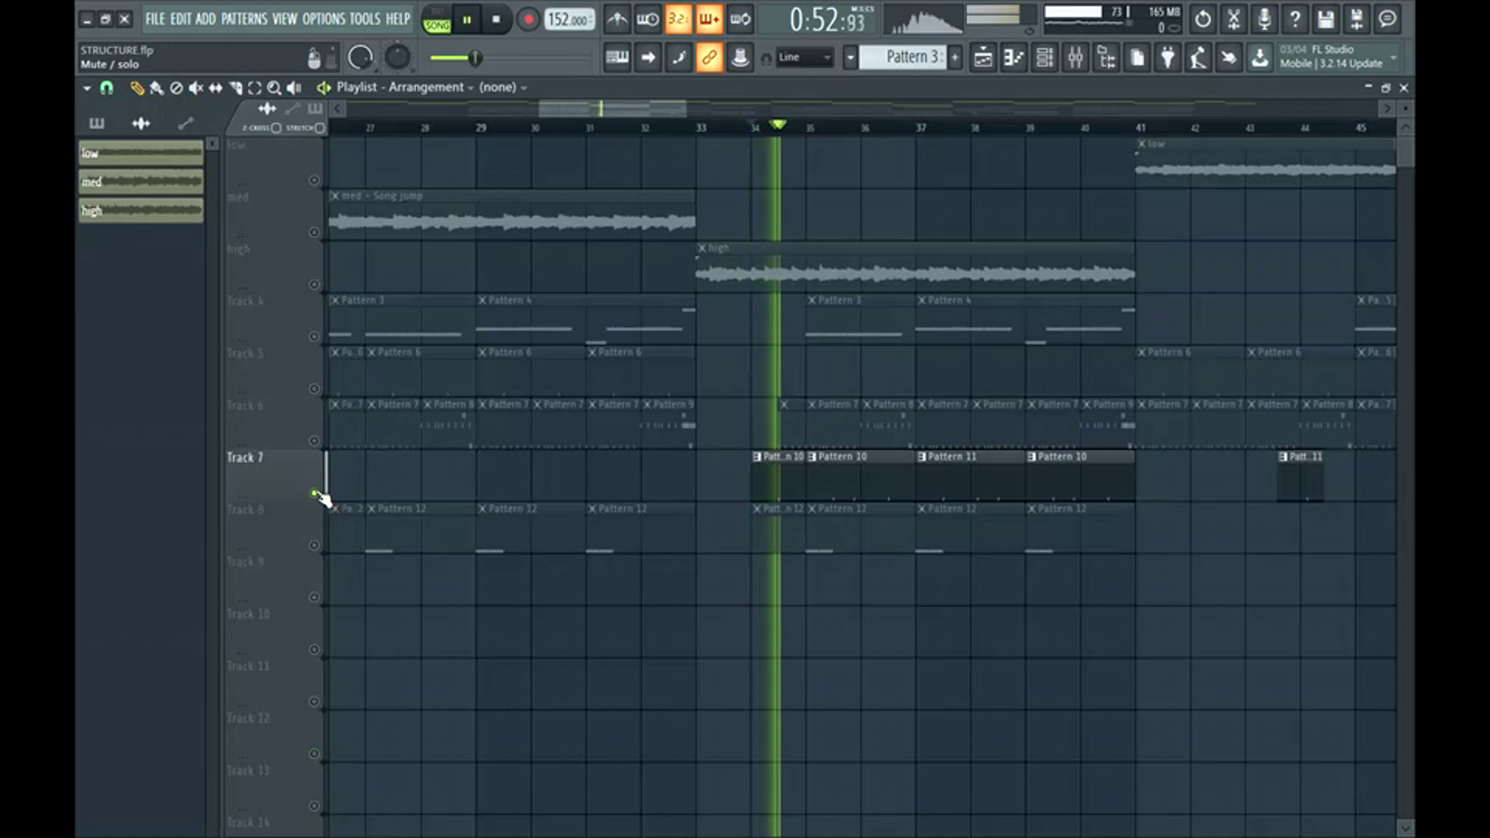
click(314, 440)
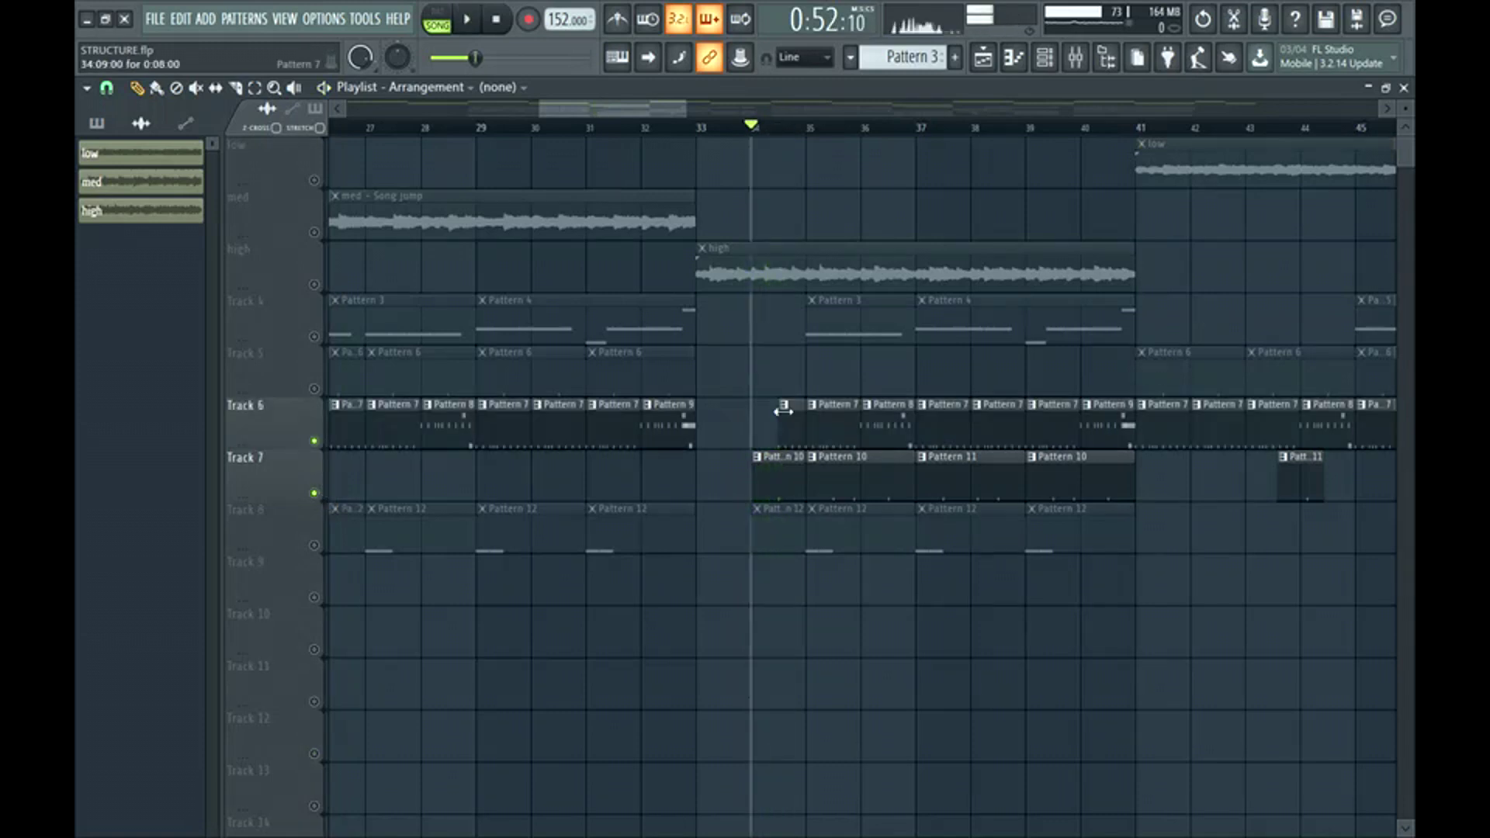
click(315, 284)
click(315, 336)
key(space)
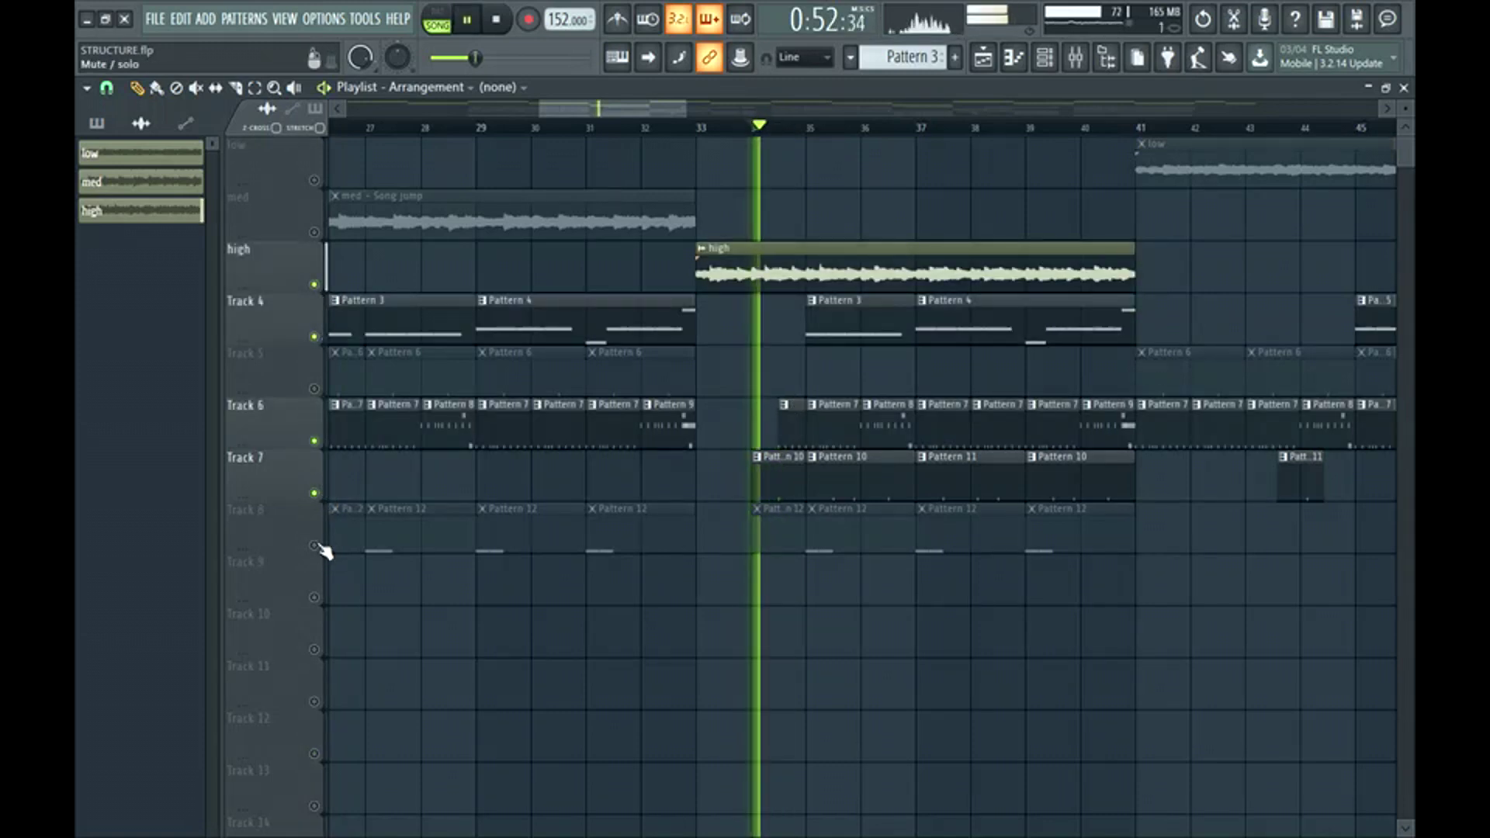
click(315, 546)
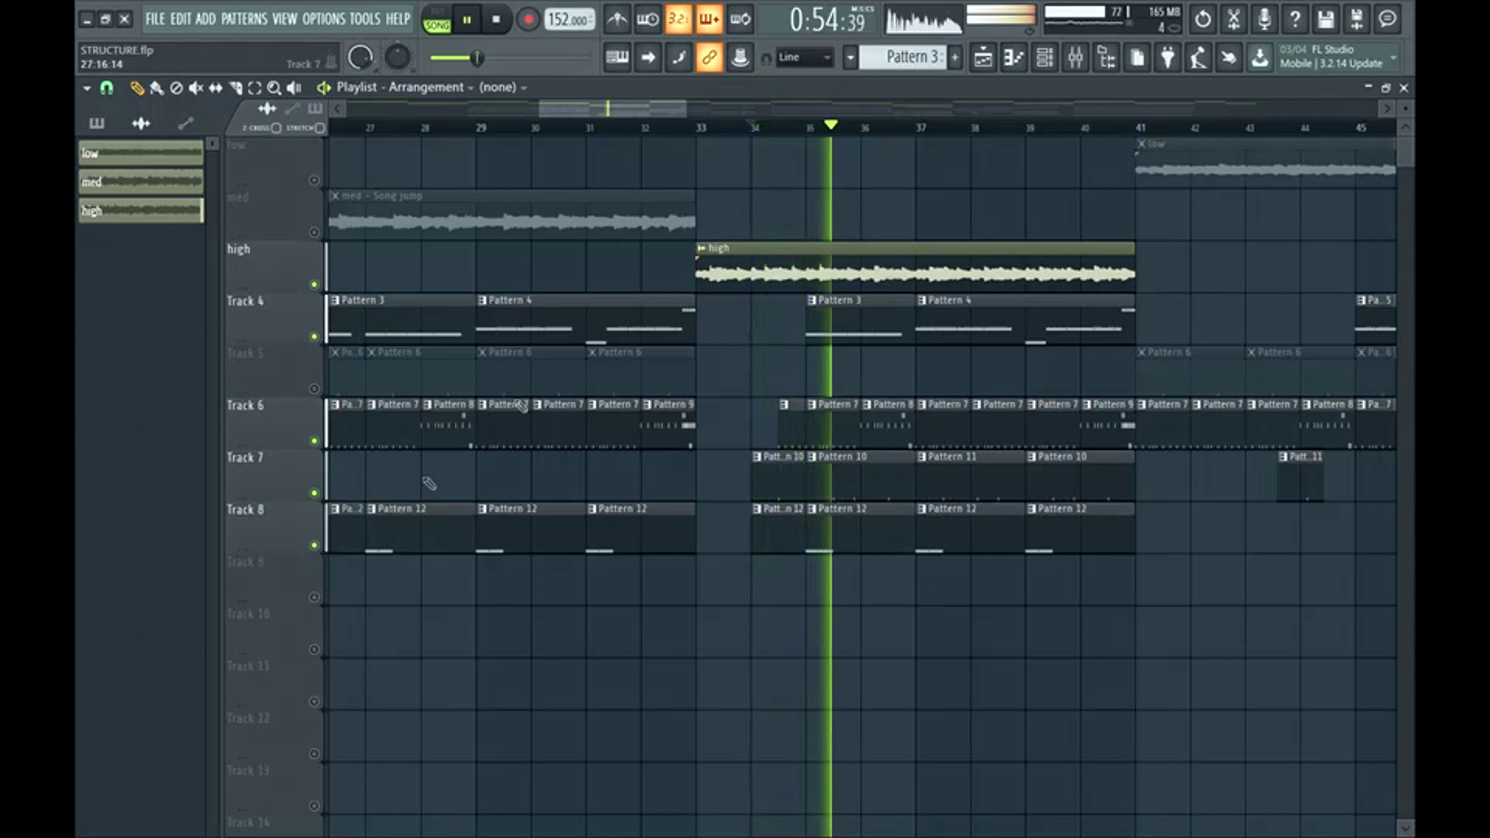
key(space)
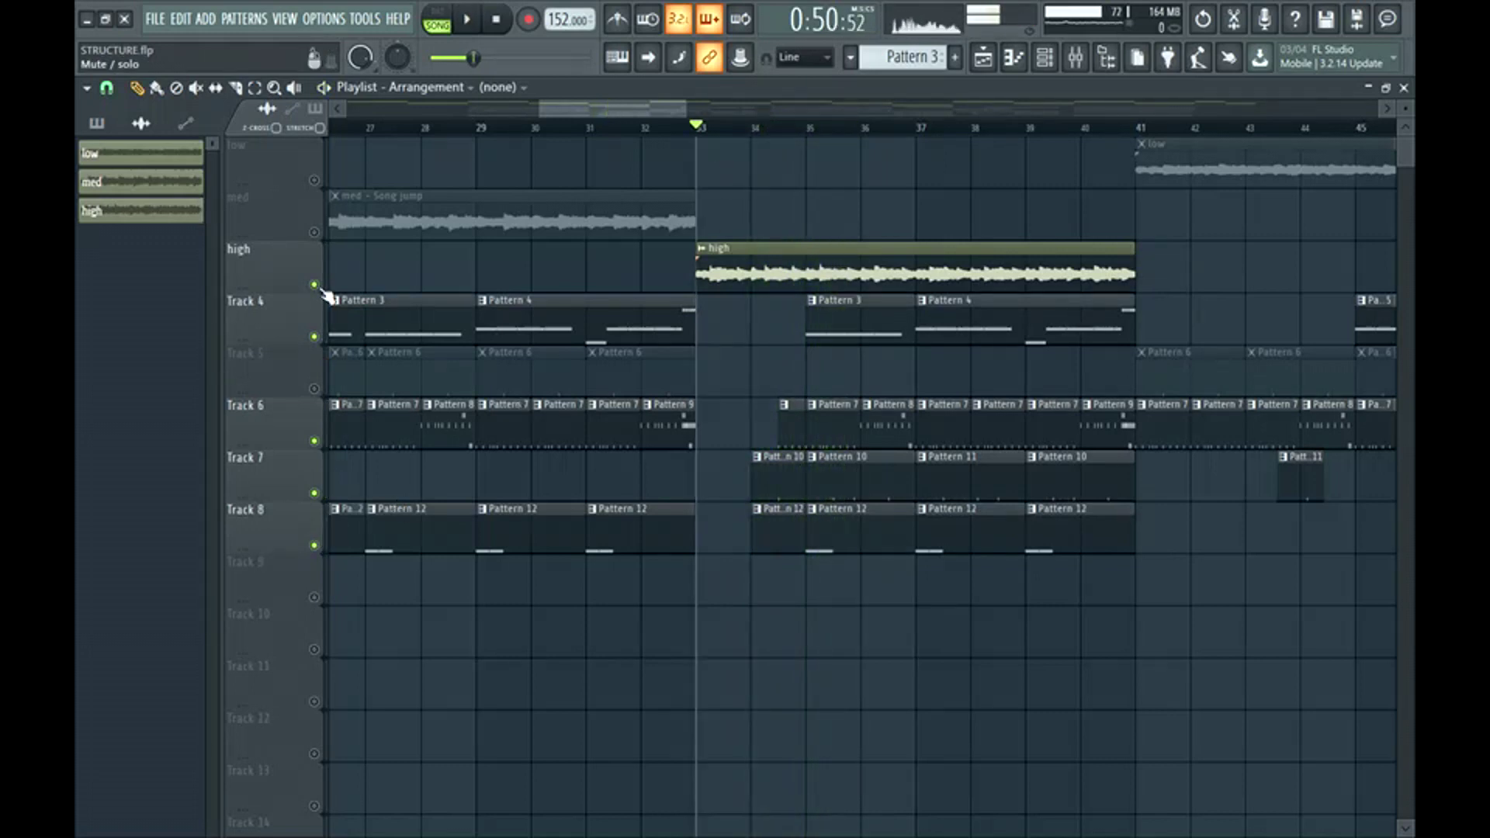
Reactivate all tracks and play the high section again from bar 33
right_click(318, 287)
right_click(318, 287)
key(space)
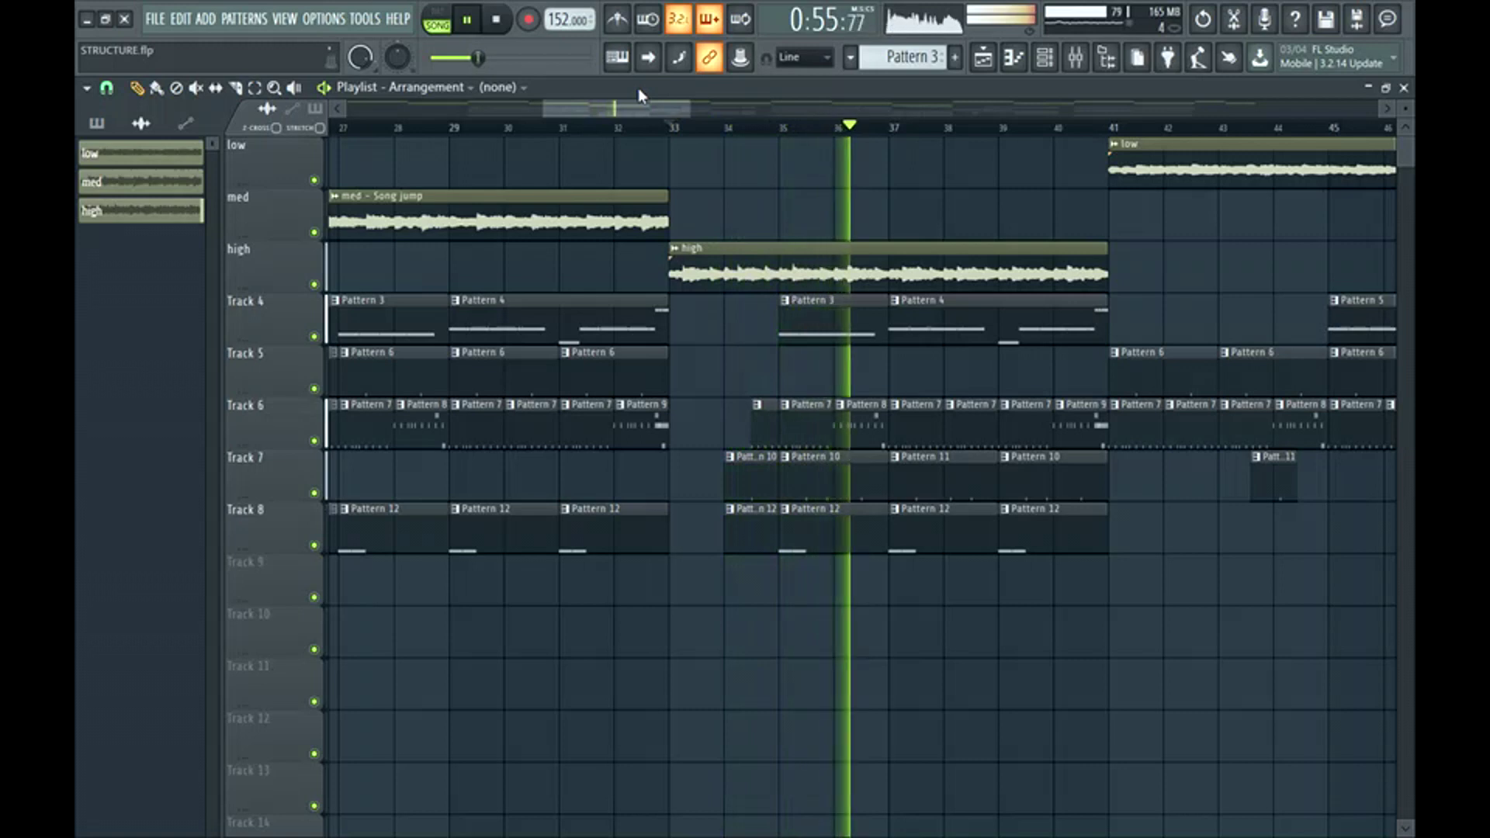
key(space)
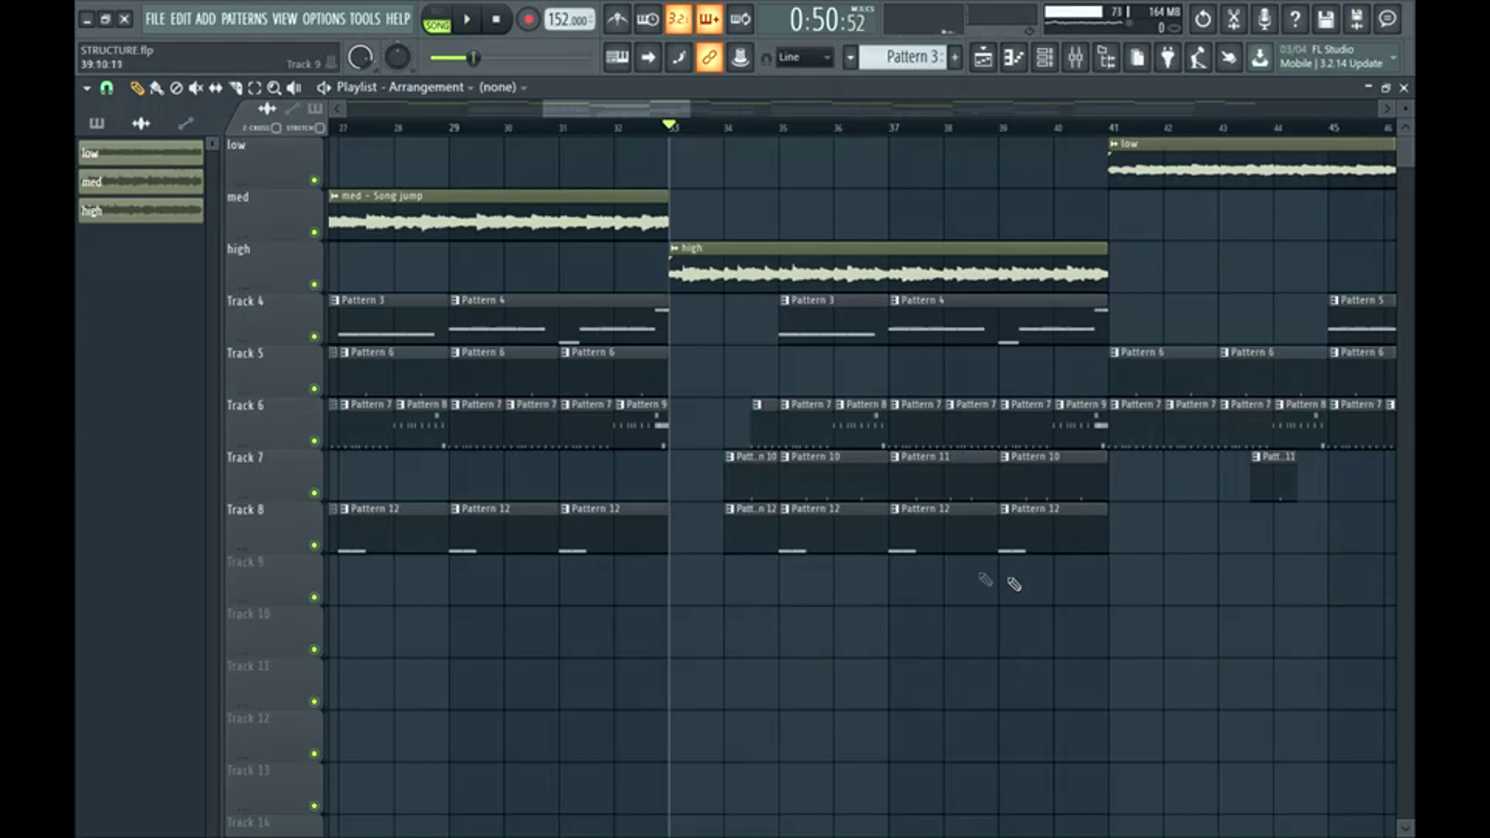
Highlight all clips of the low section in bars 41 to 48 and clear the selection
scroll(716, 128, down, 4)
drag(717, 115, 853, 155)
drag(522, 152, 1044, 239)
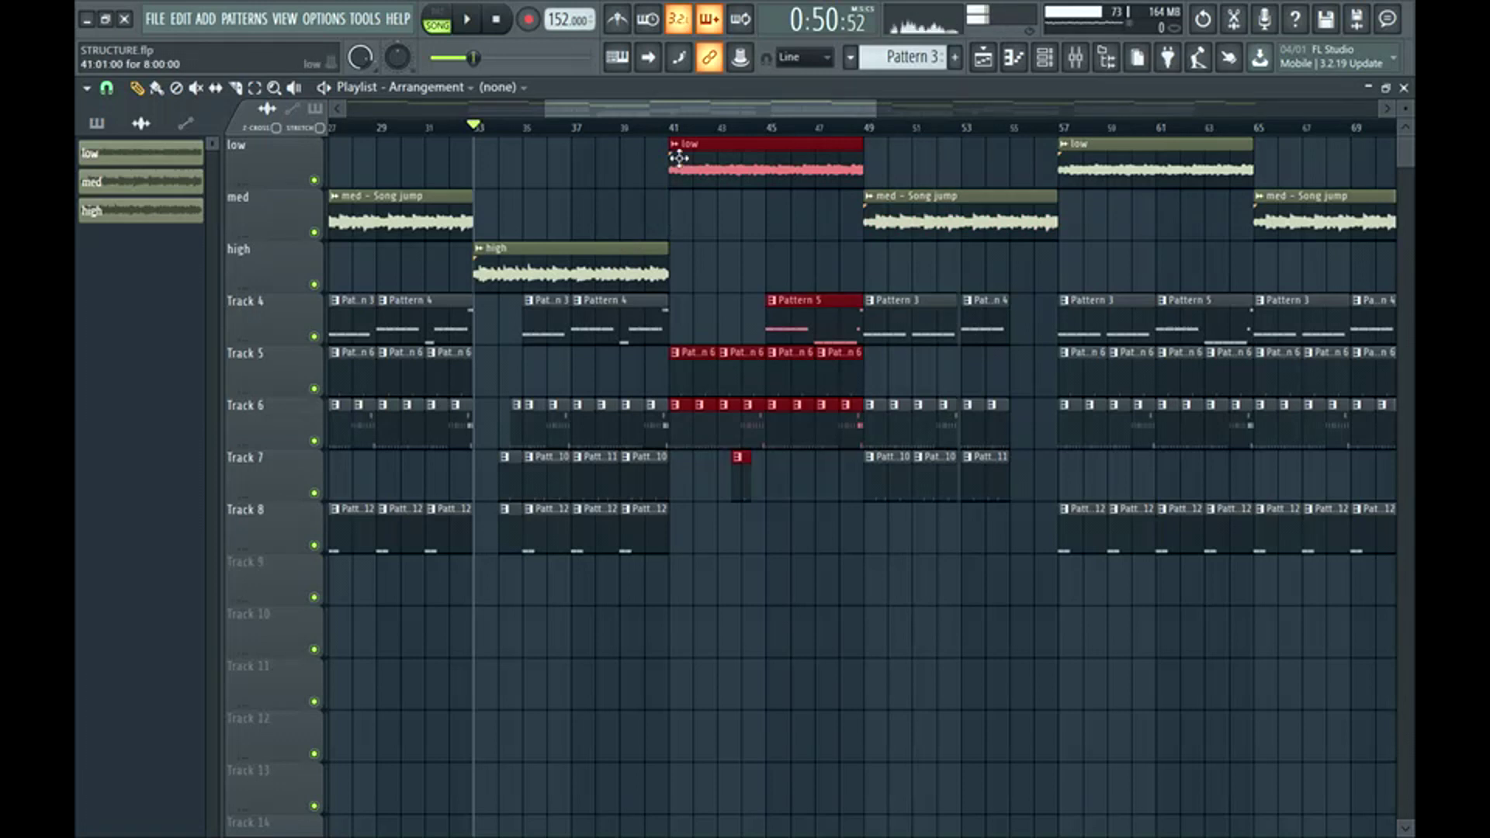
drag(679, 159, 850, 531)
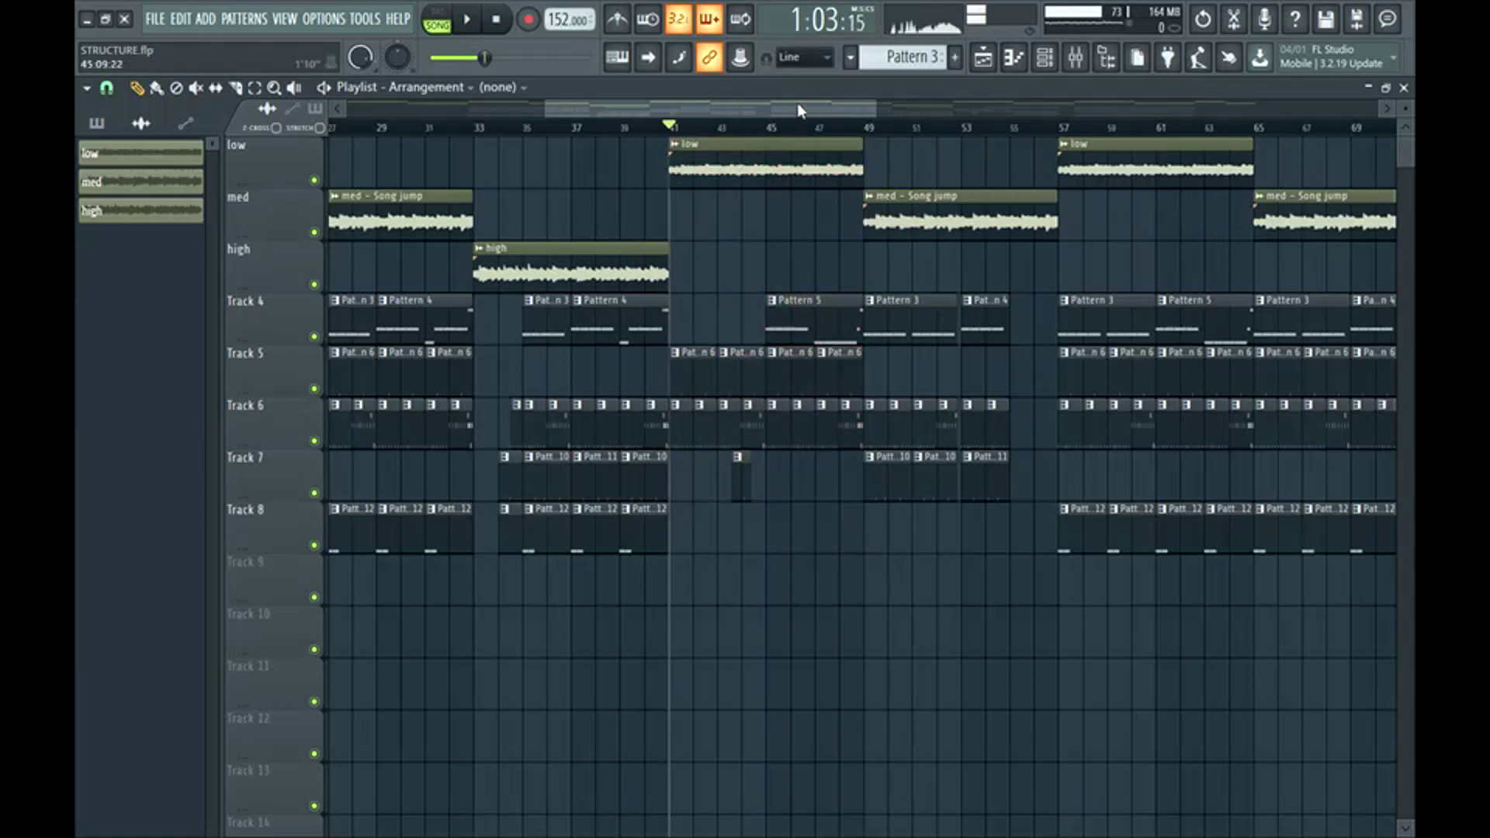
Highlight the earlier low clips at bars 1 and 17 for comparison
drag(798, 106, 551, 155)
ctrl+shift+click(506, 161)
ctrl+shift+click(778, 173)
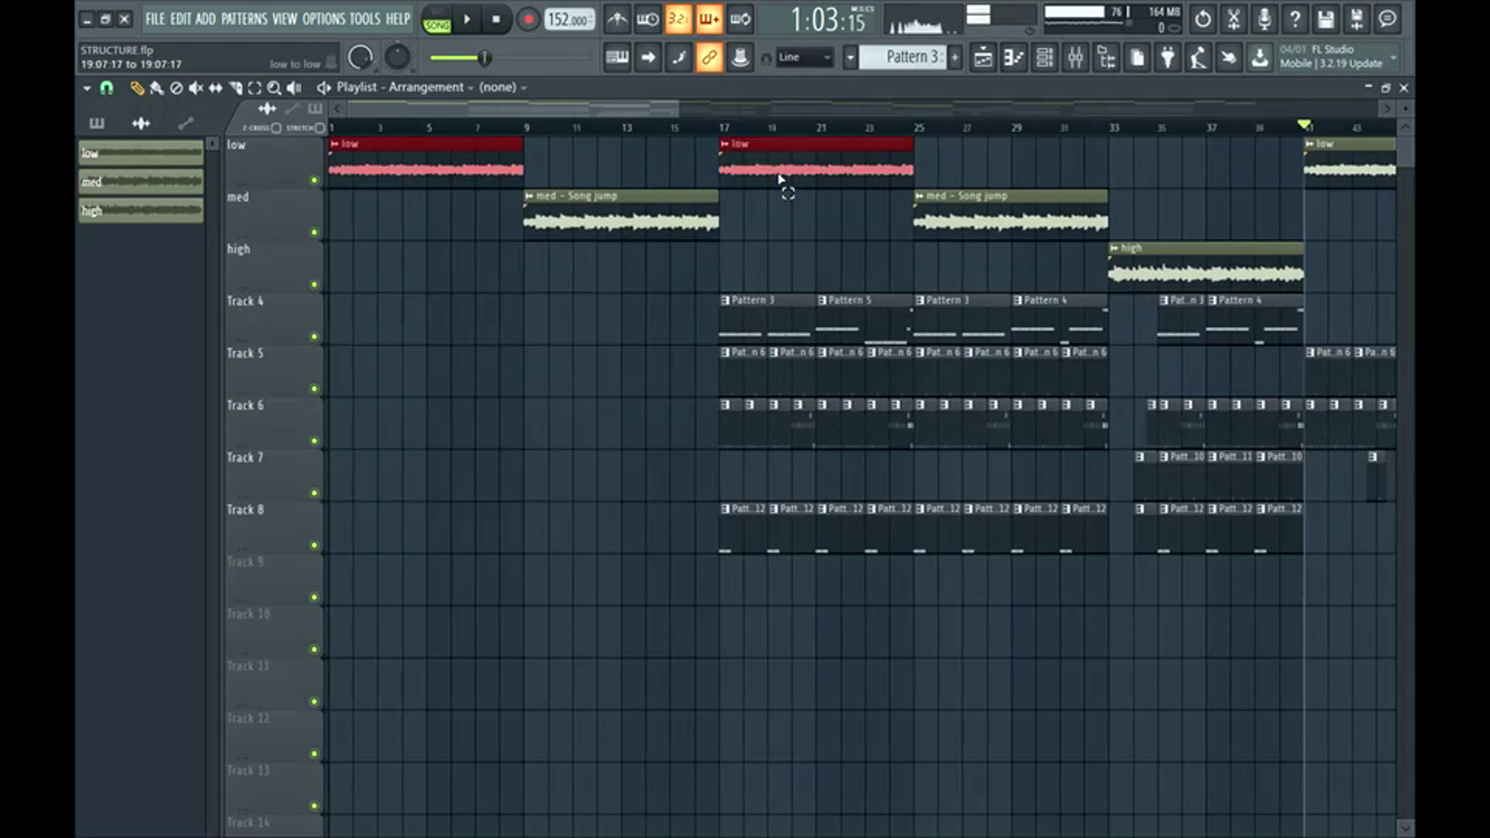
Play the arrangement from the low clip at bar 41 and point out the short Track 7 clip at bar 43
scroll(821, 153, right, 10)
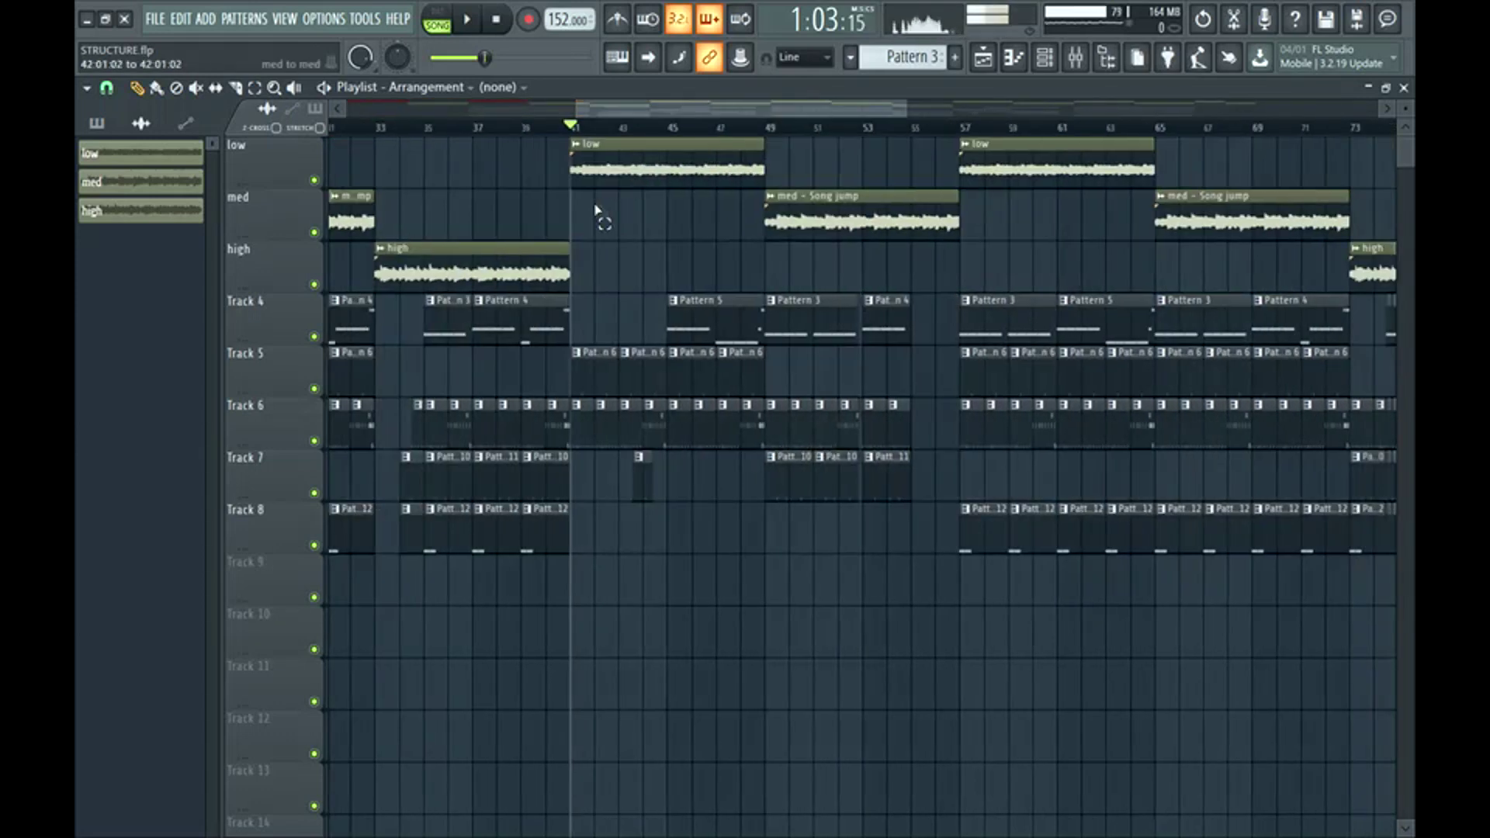
scroll(634, 116, left, 2)
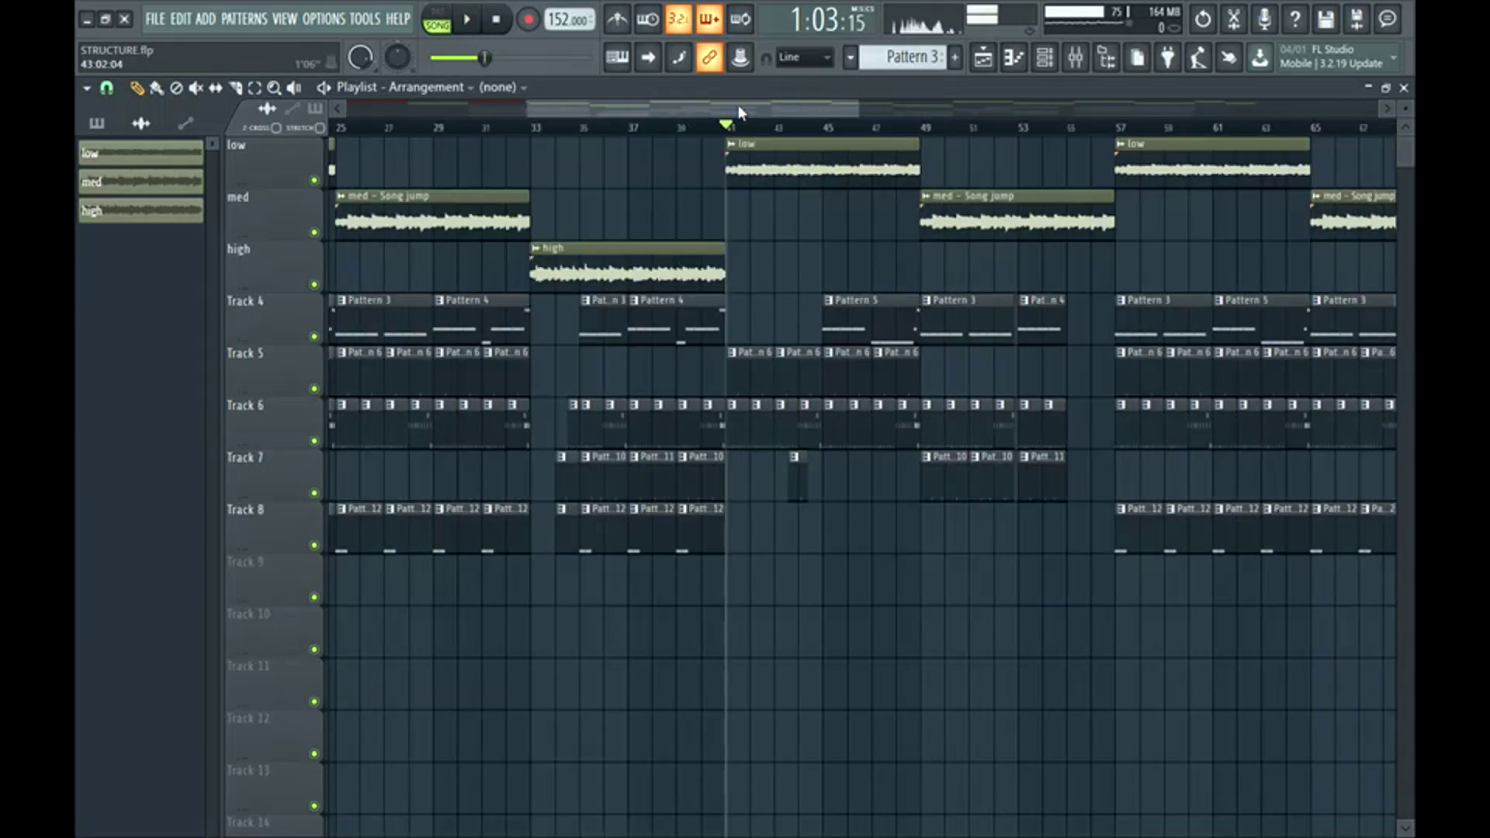
drag(738, 107, 765, 124)
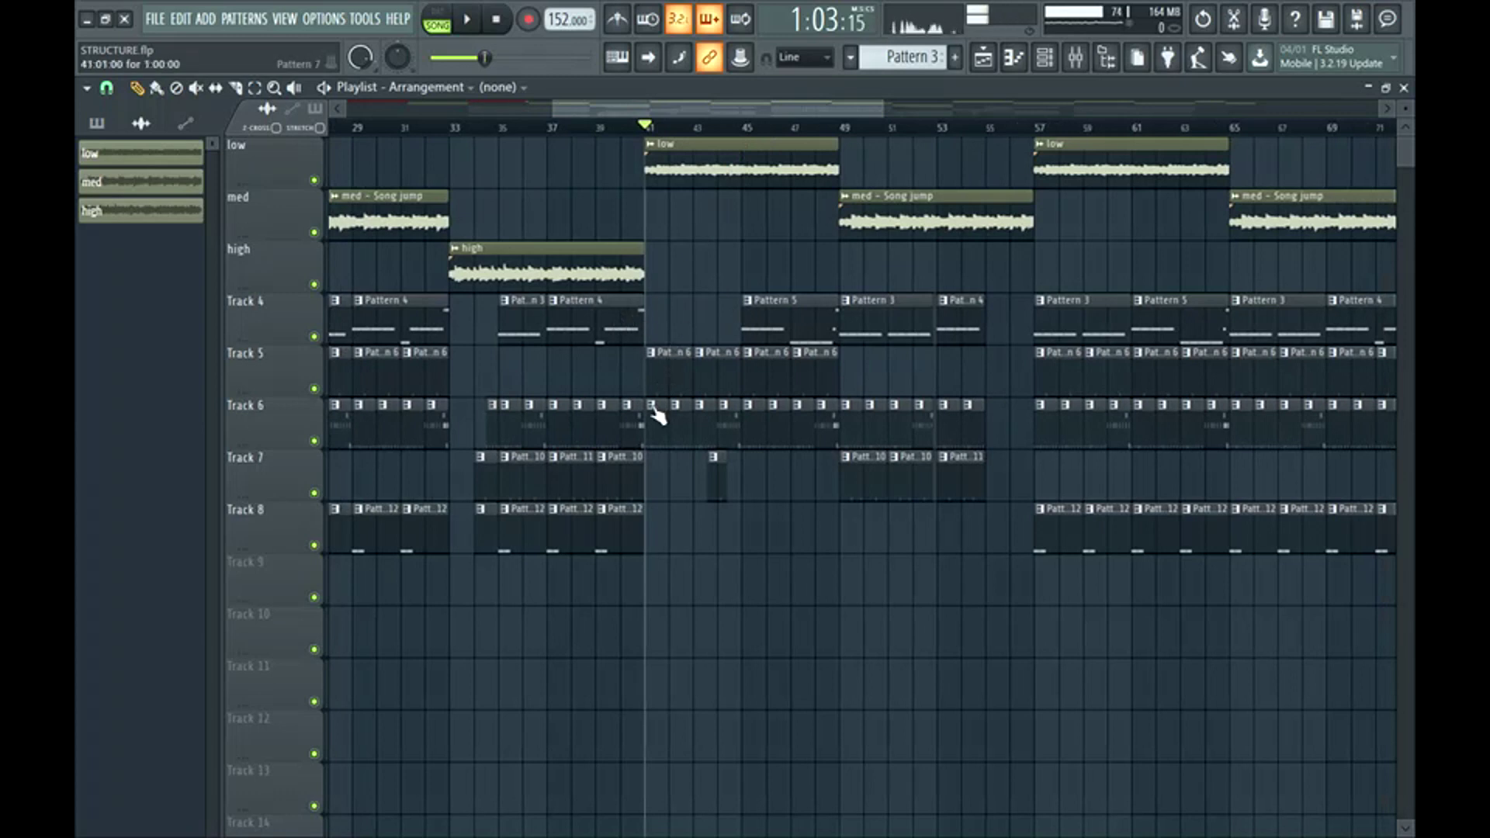
key(space)
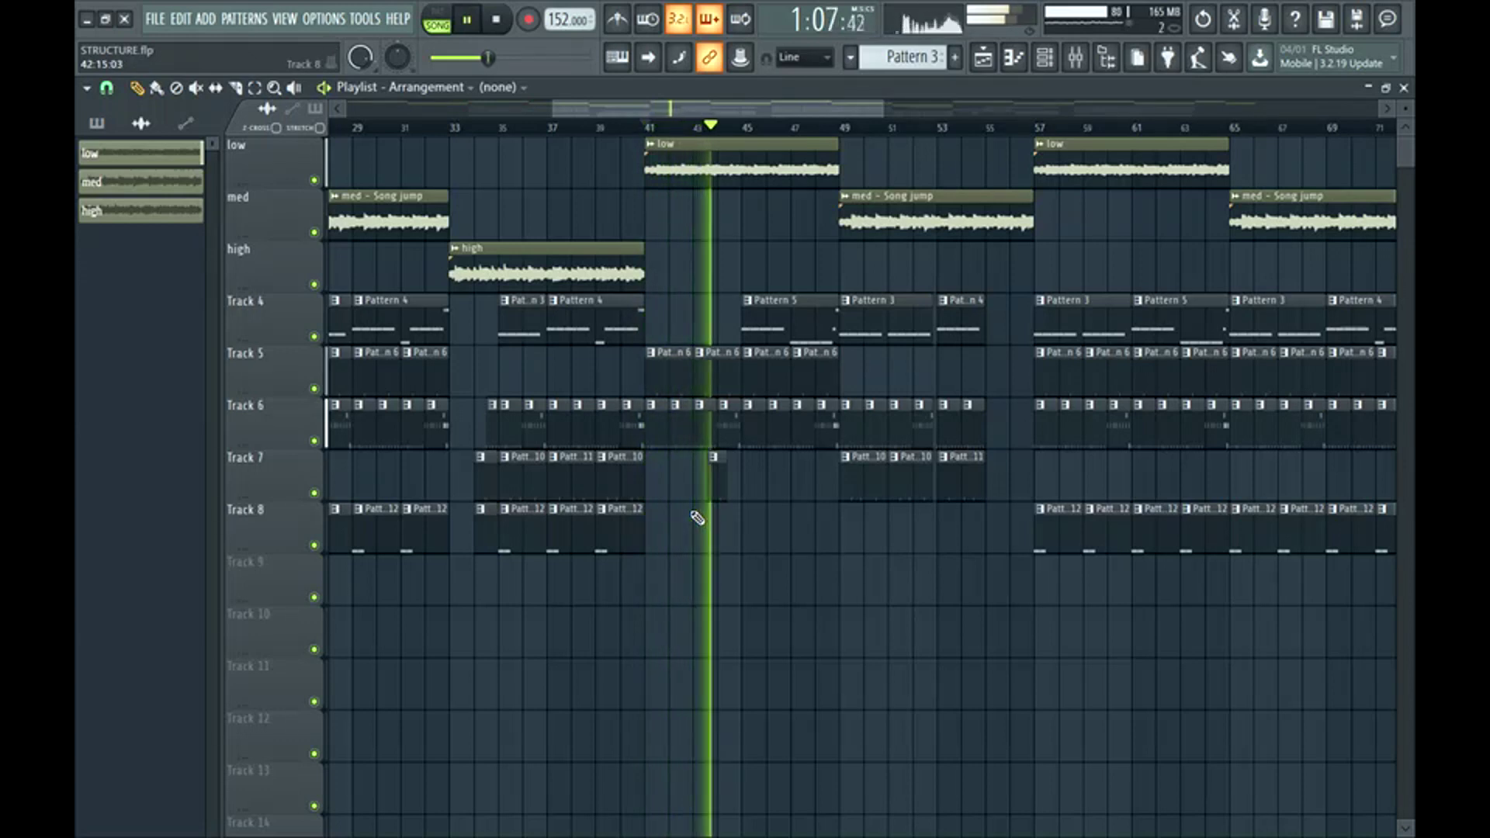
key(space)
drag(718, 520, 715, 490)
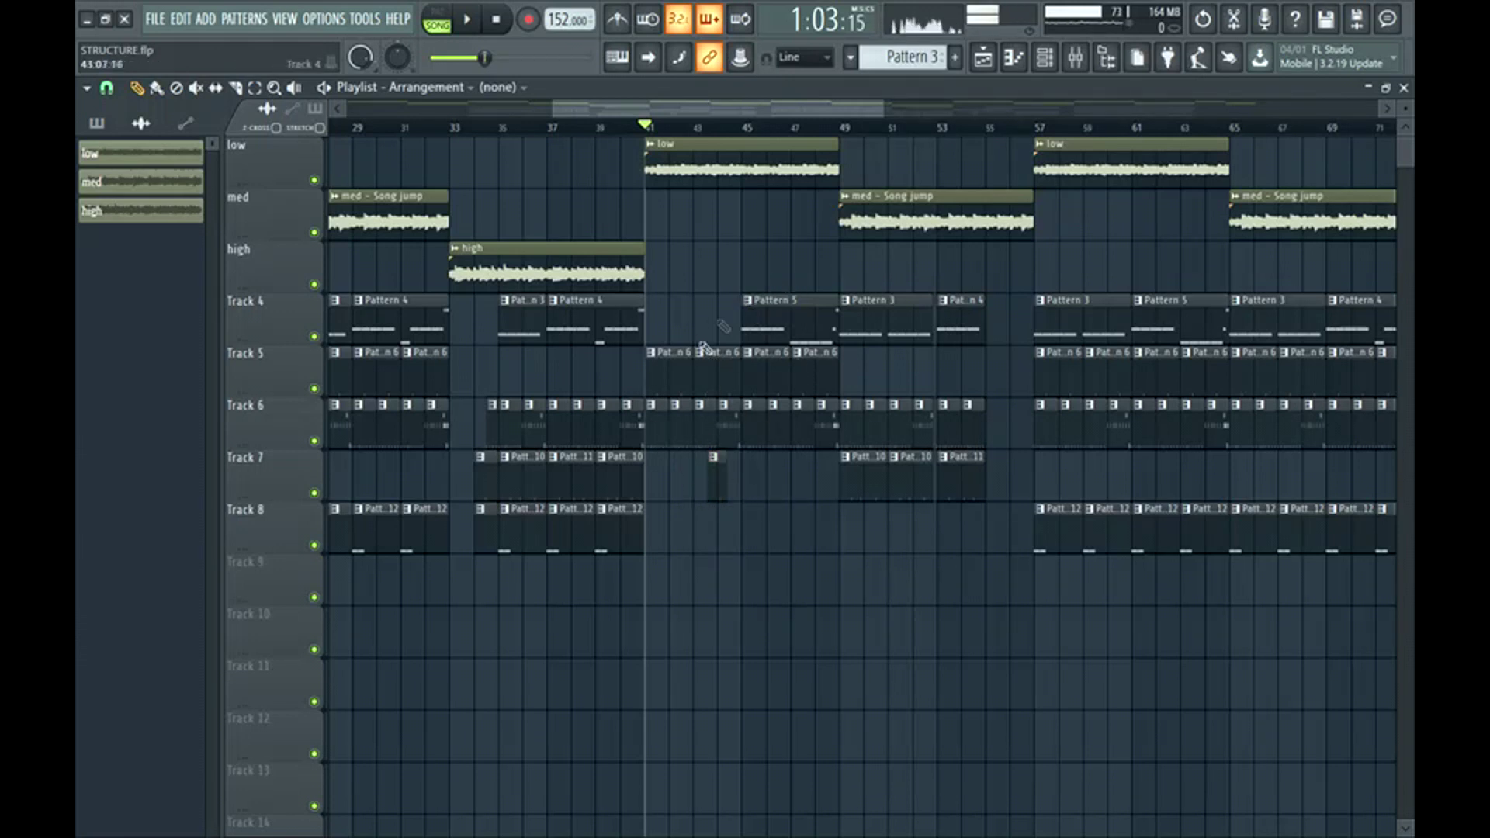
Play the low section from bar 41 and highlight the preceding high section's clips in bars 33 to 40 for comparison
key(space)
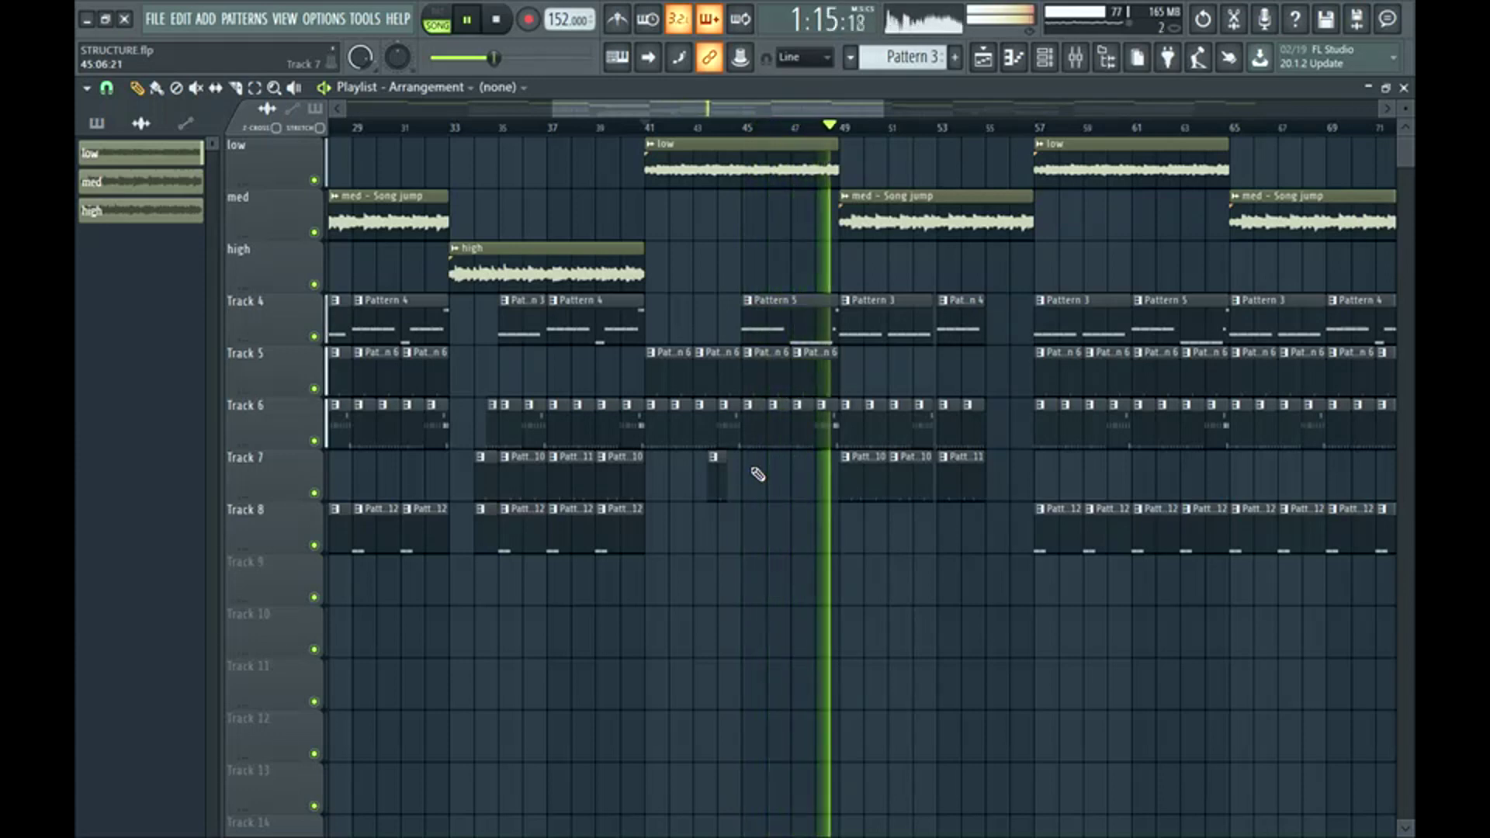
key(space)
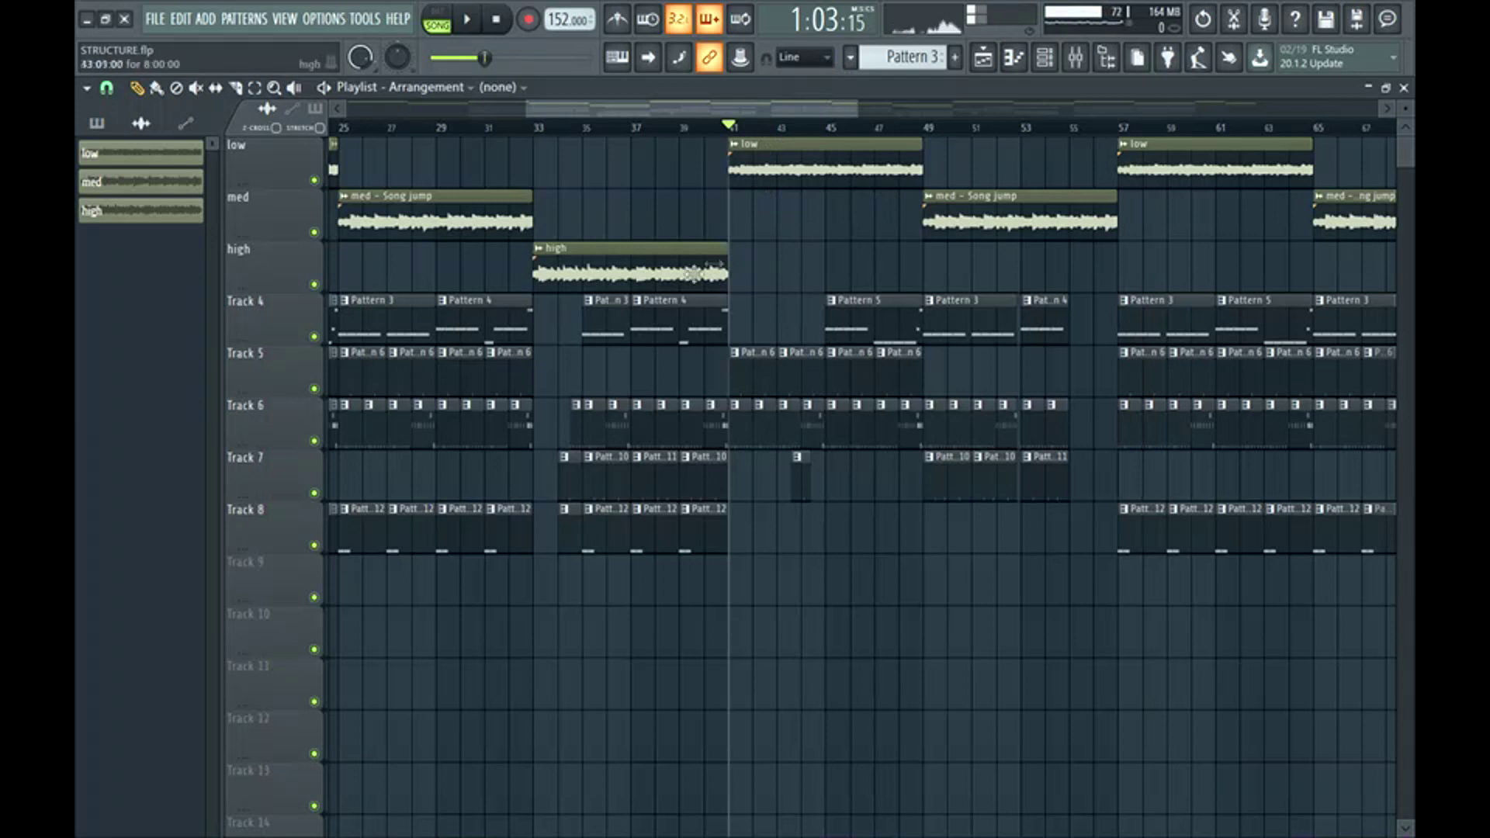
drag(534, 141, 730, 609)
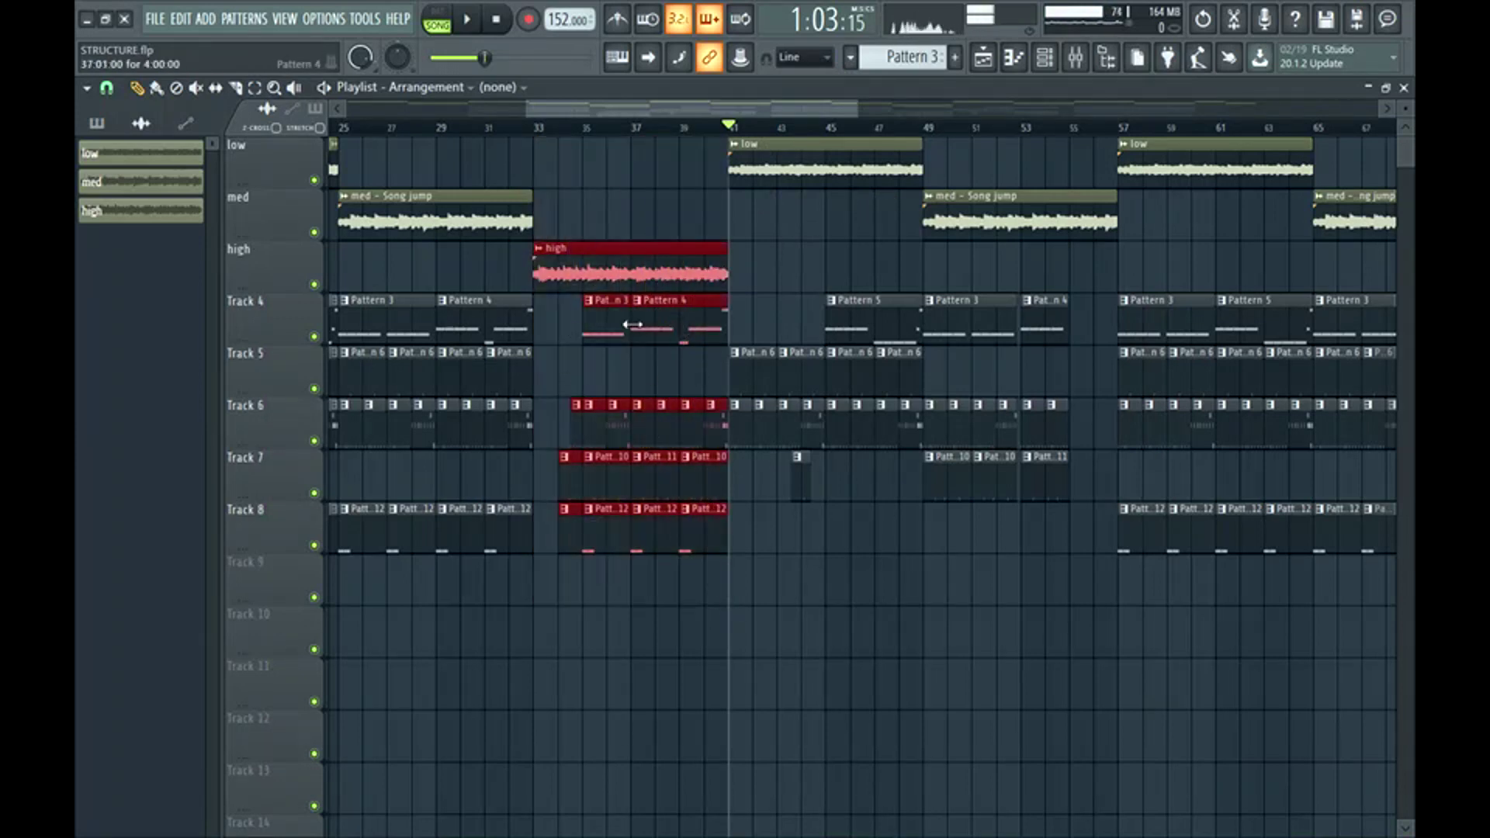
click(658, 218)
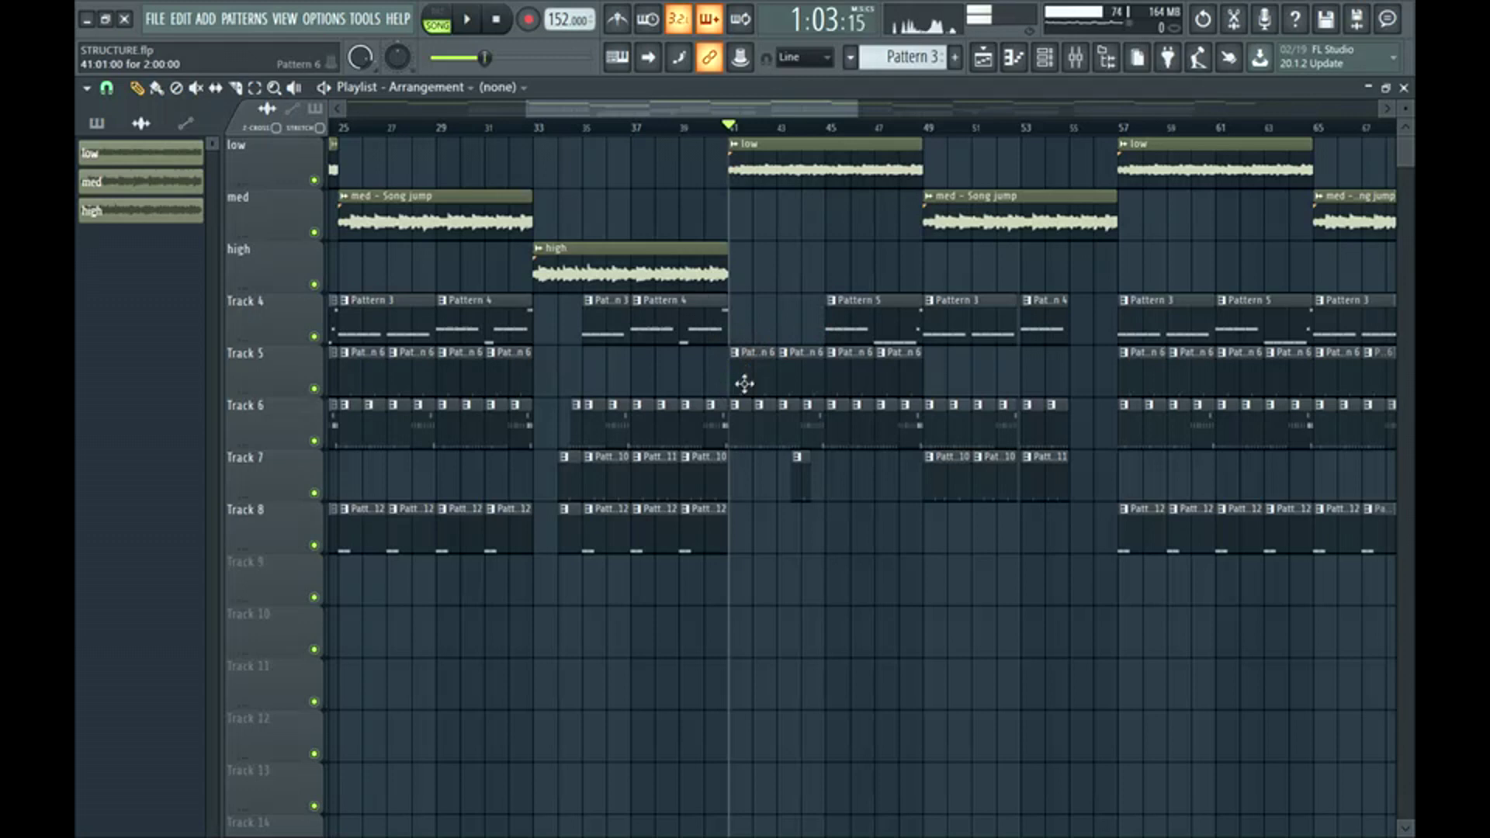
Highlight the Track 5 to Track 7 clips at the start of the low section and select the range from bar 43 to 44
drag(740, 365, 811, 464)
ctrl+click(831, 532)
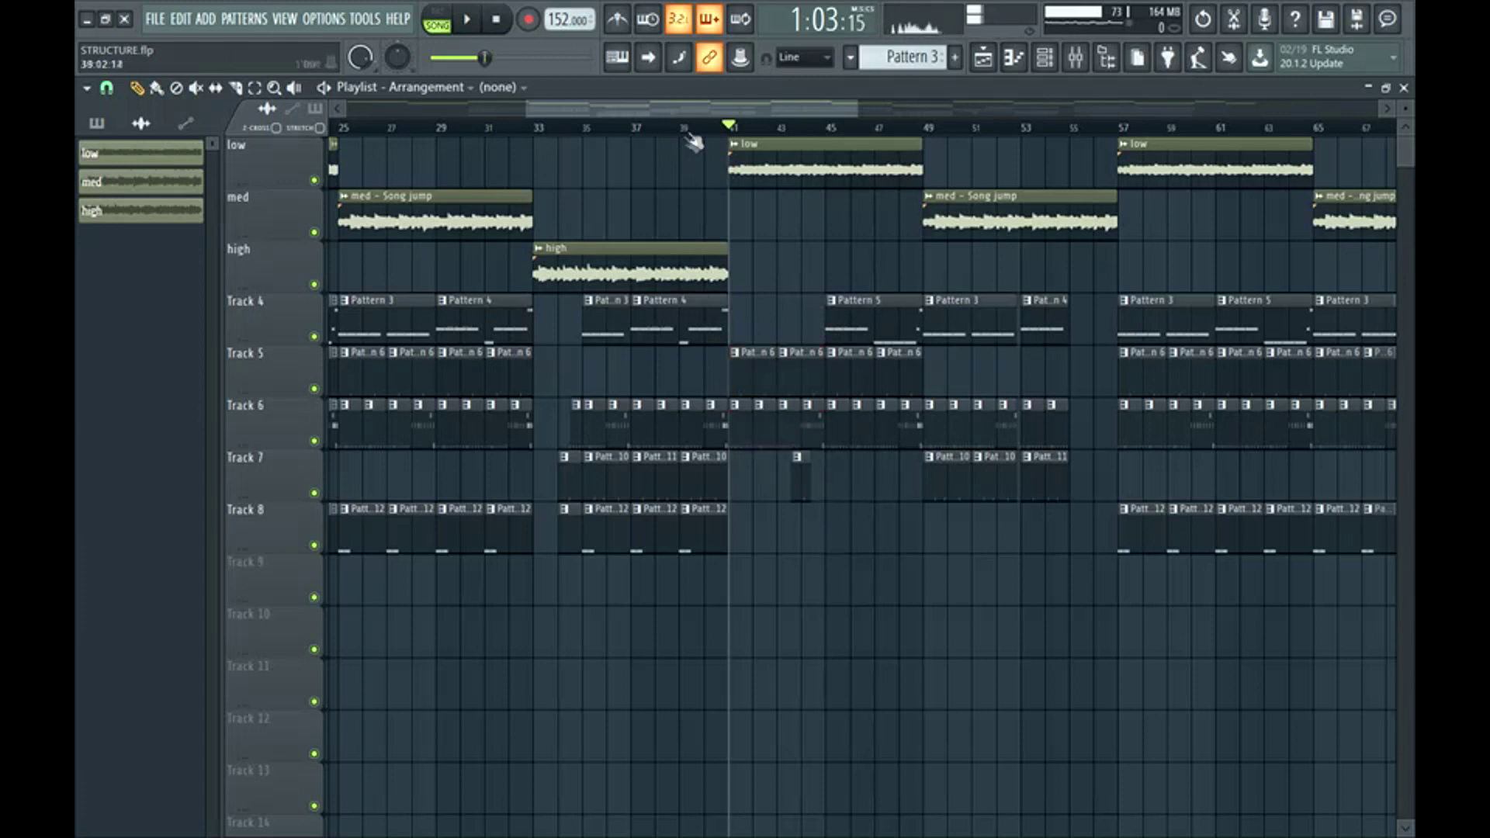
click(781, 133)
drag(782, 132, 802, 144)
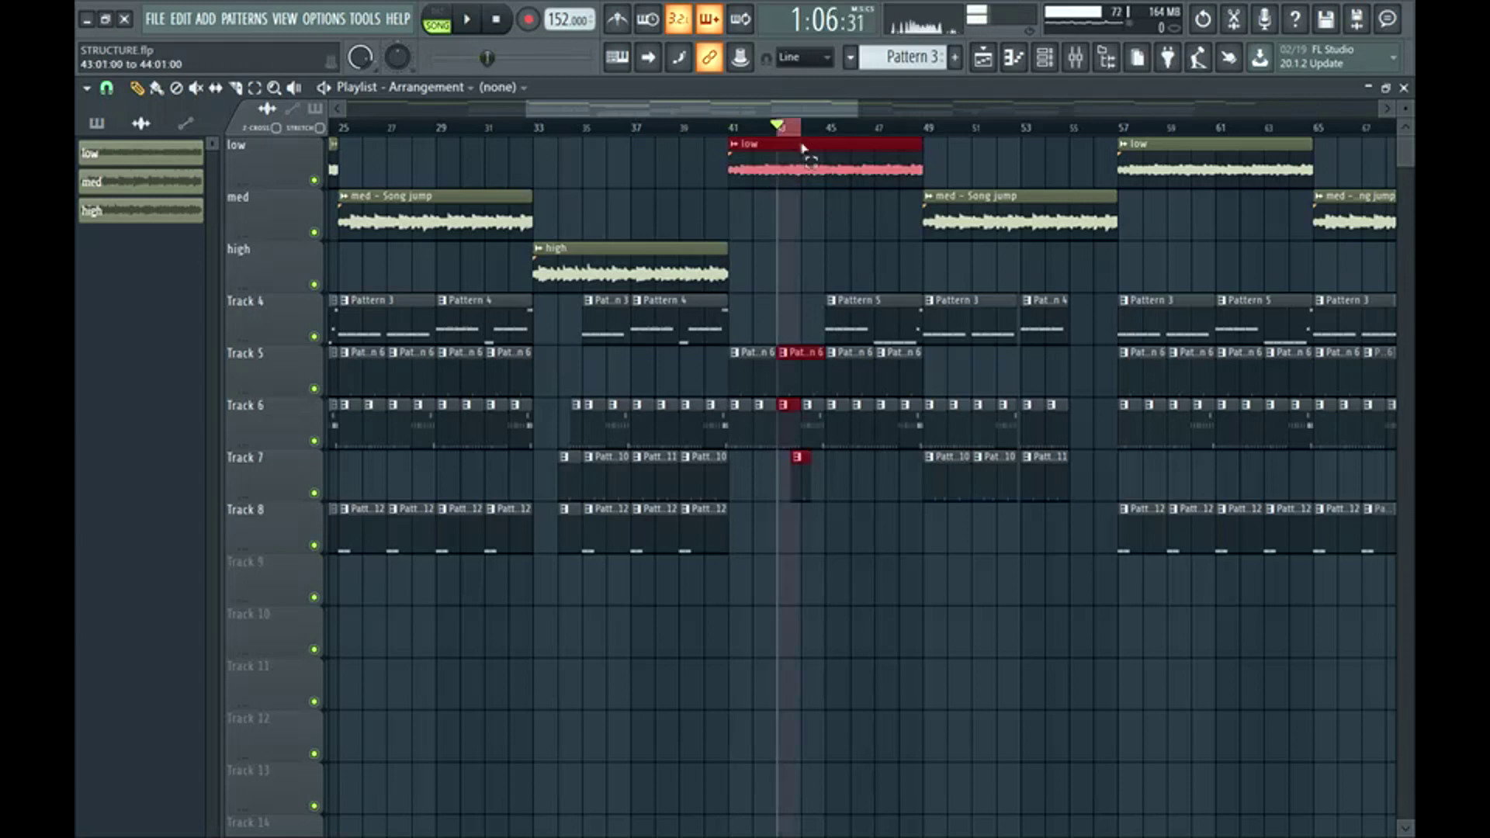
Clear the time selection and play the second half of the low section from bar 45
click(823, 135)
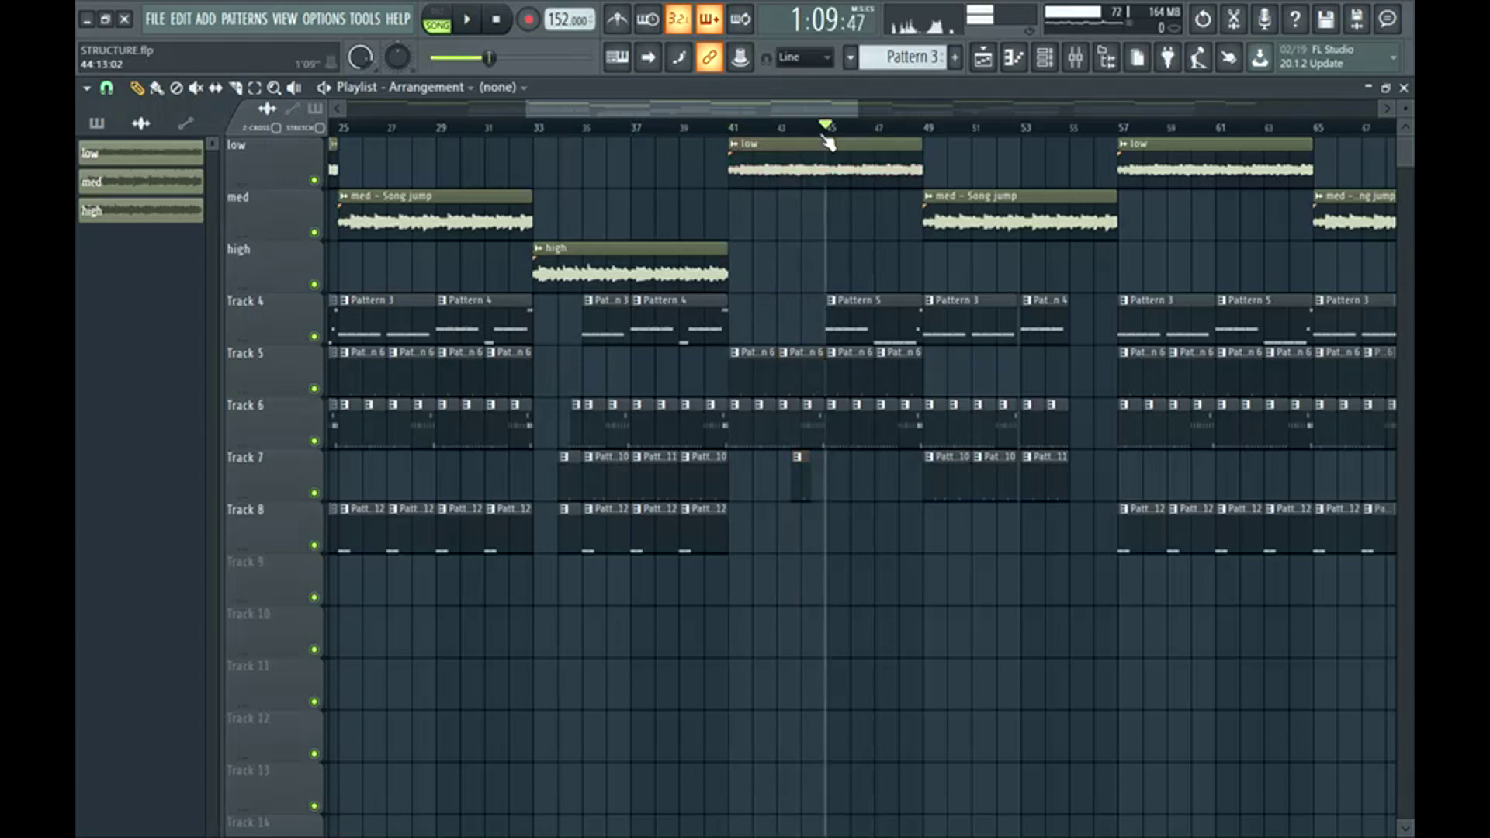
key(space)
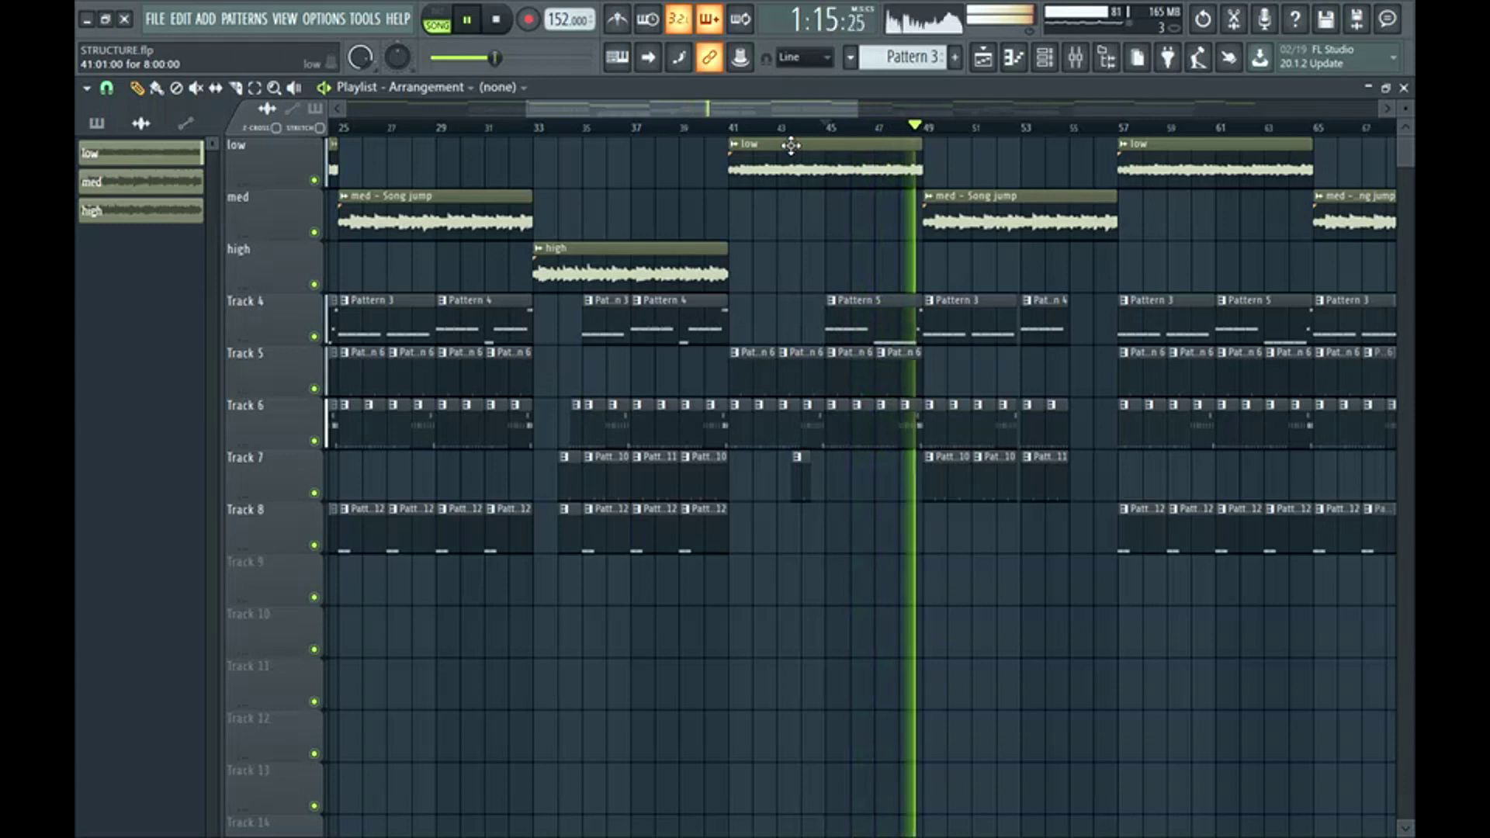
key(space)
Play the med section from bar 49, highlight all of its clips across the tracks and clear the selection
drag(848, 140, 890, 162)
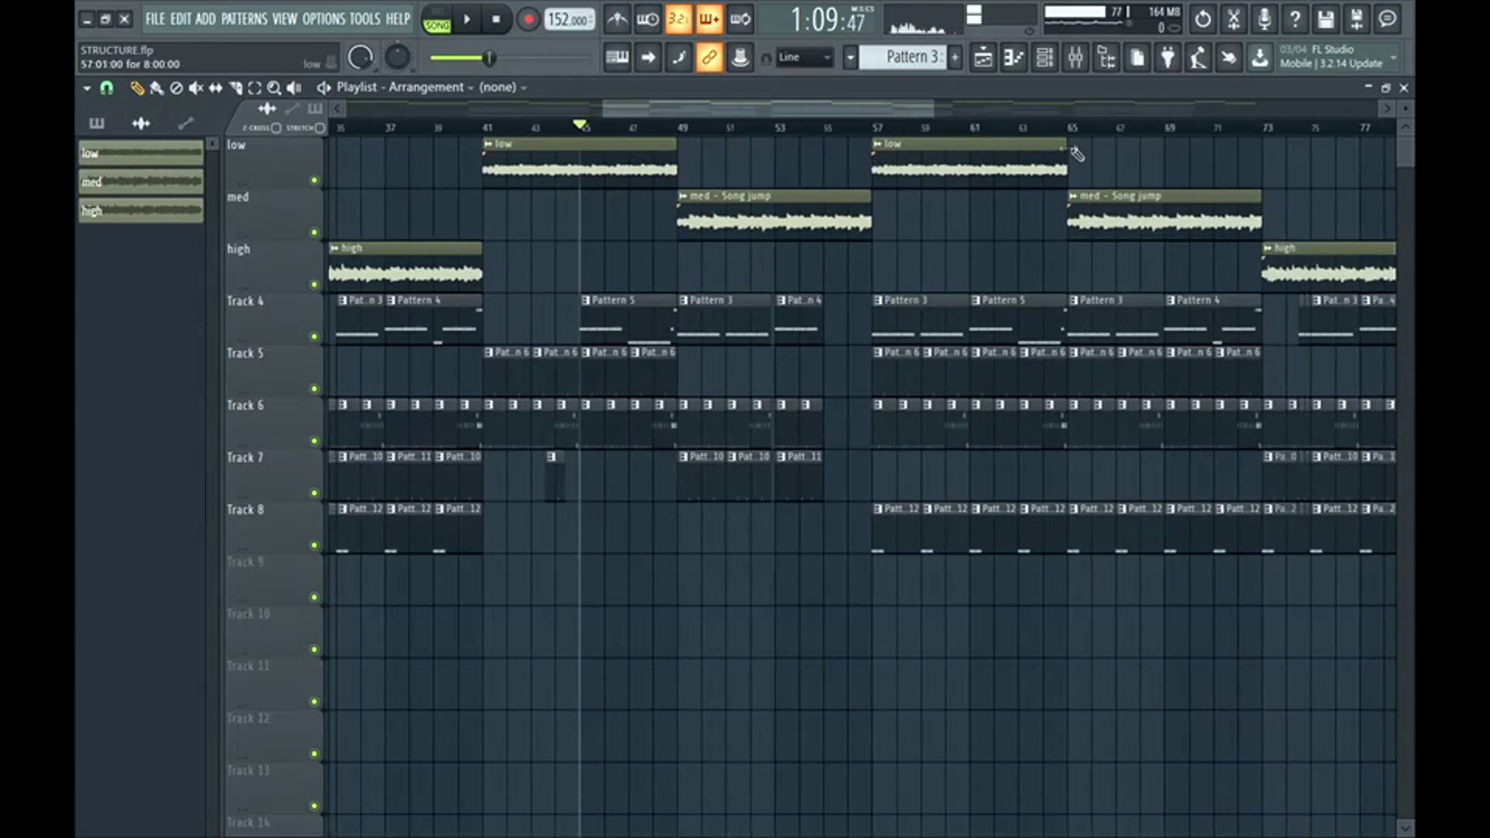
click(683, 128)
key(space)
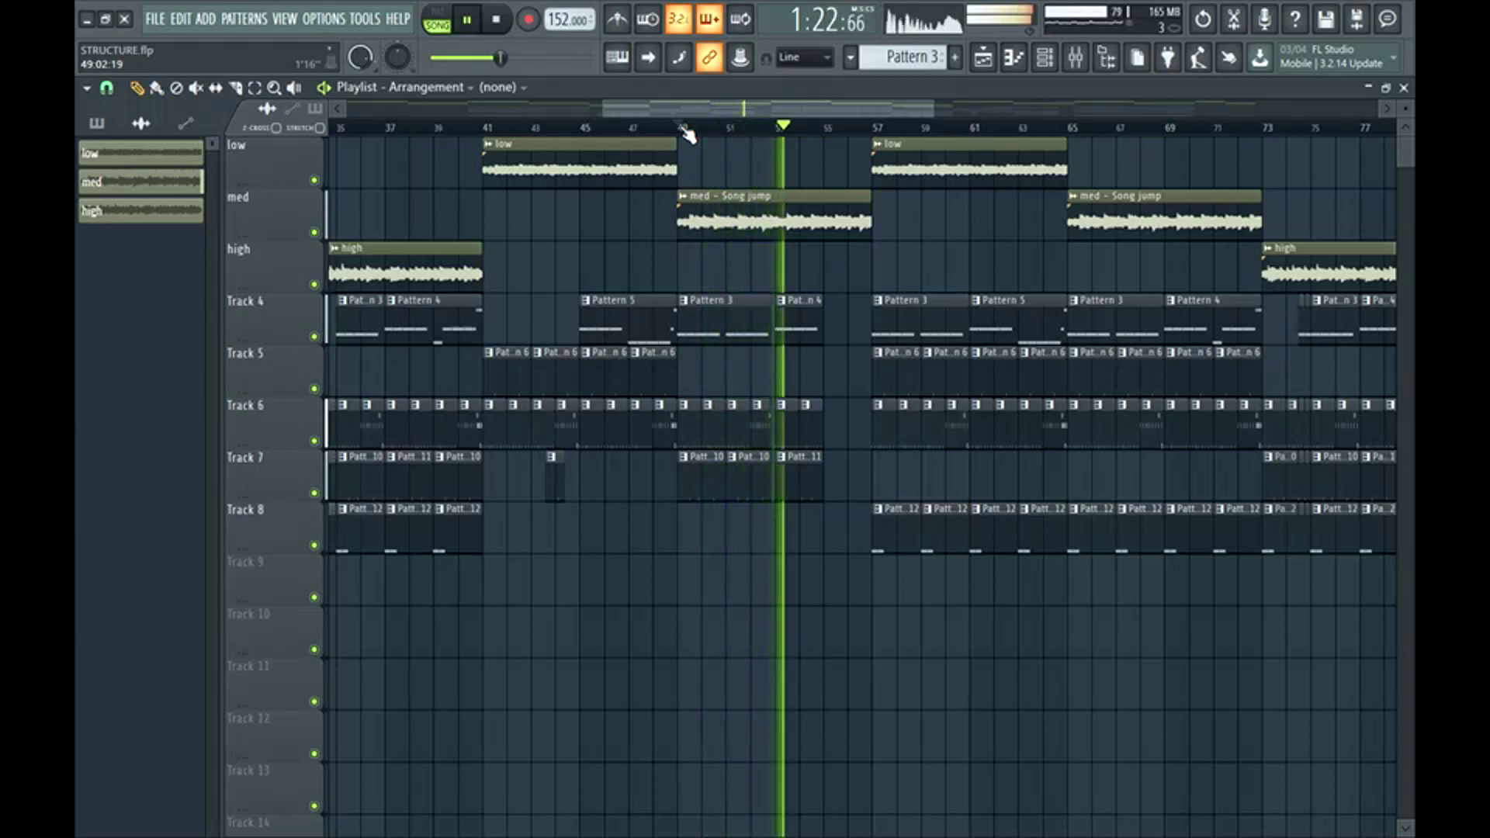
key(space)
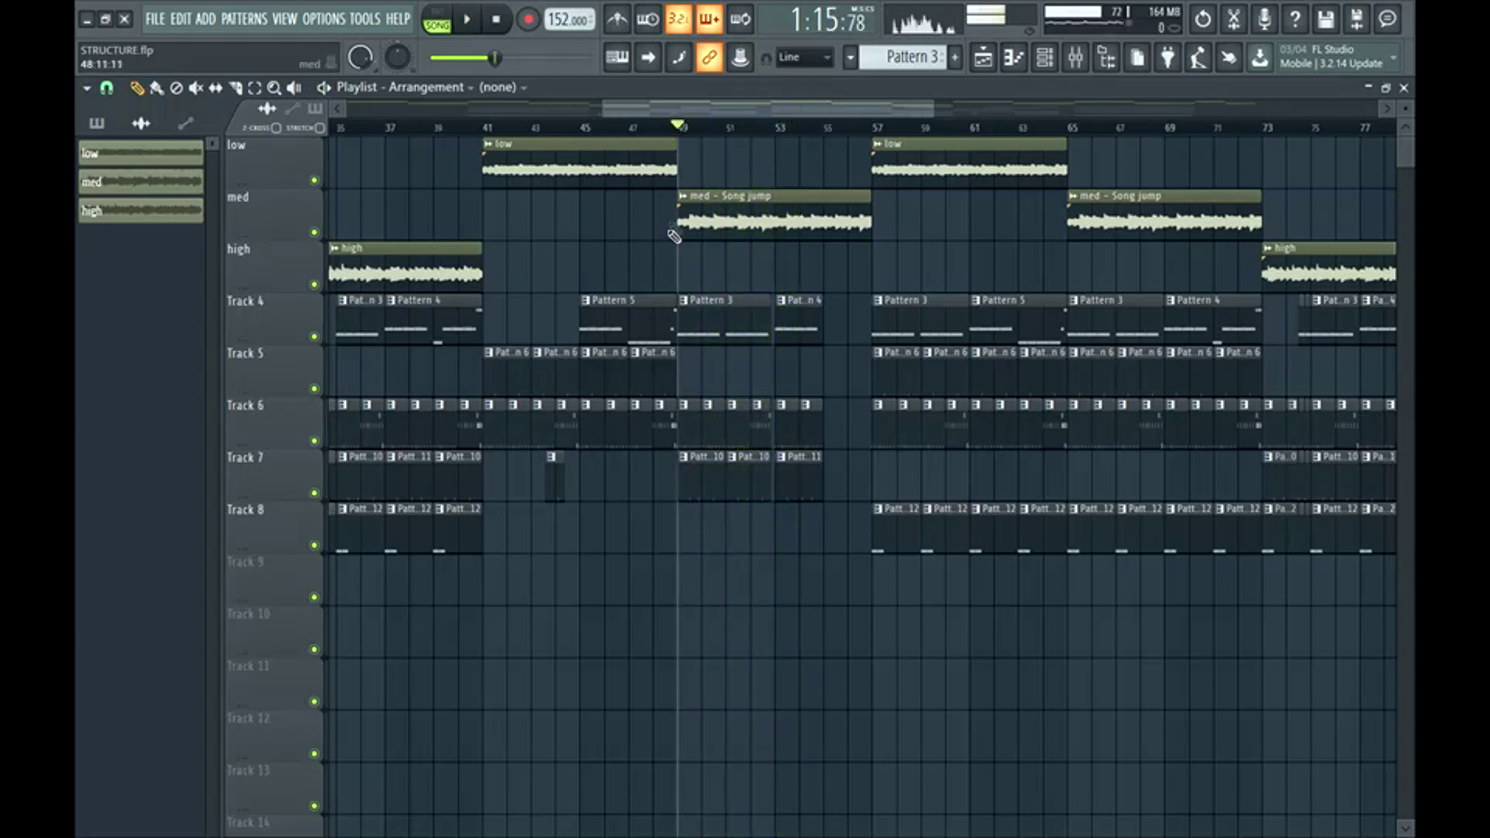
ctrl+drag(685, 190, 851, 609)
ctrl+click(842, 609)
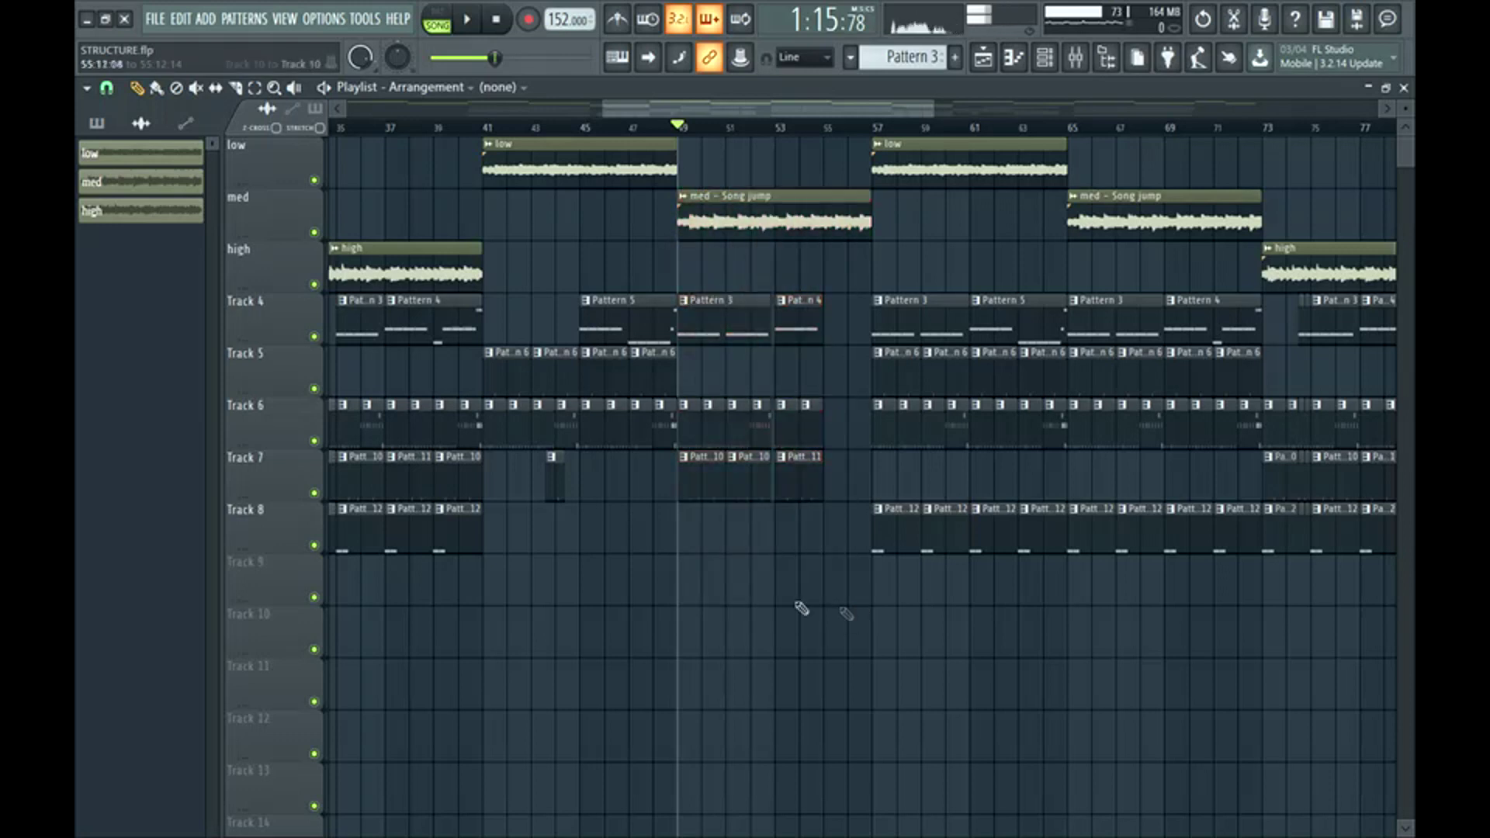
Solo the low and med tracks and play their transition from bar 45
ctrl+click(314, 181)
click(314, 232)
click(587, 131)
key(space)
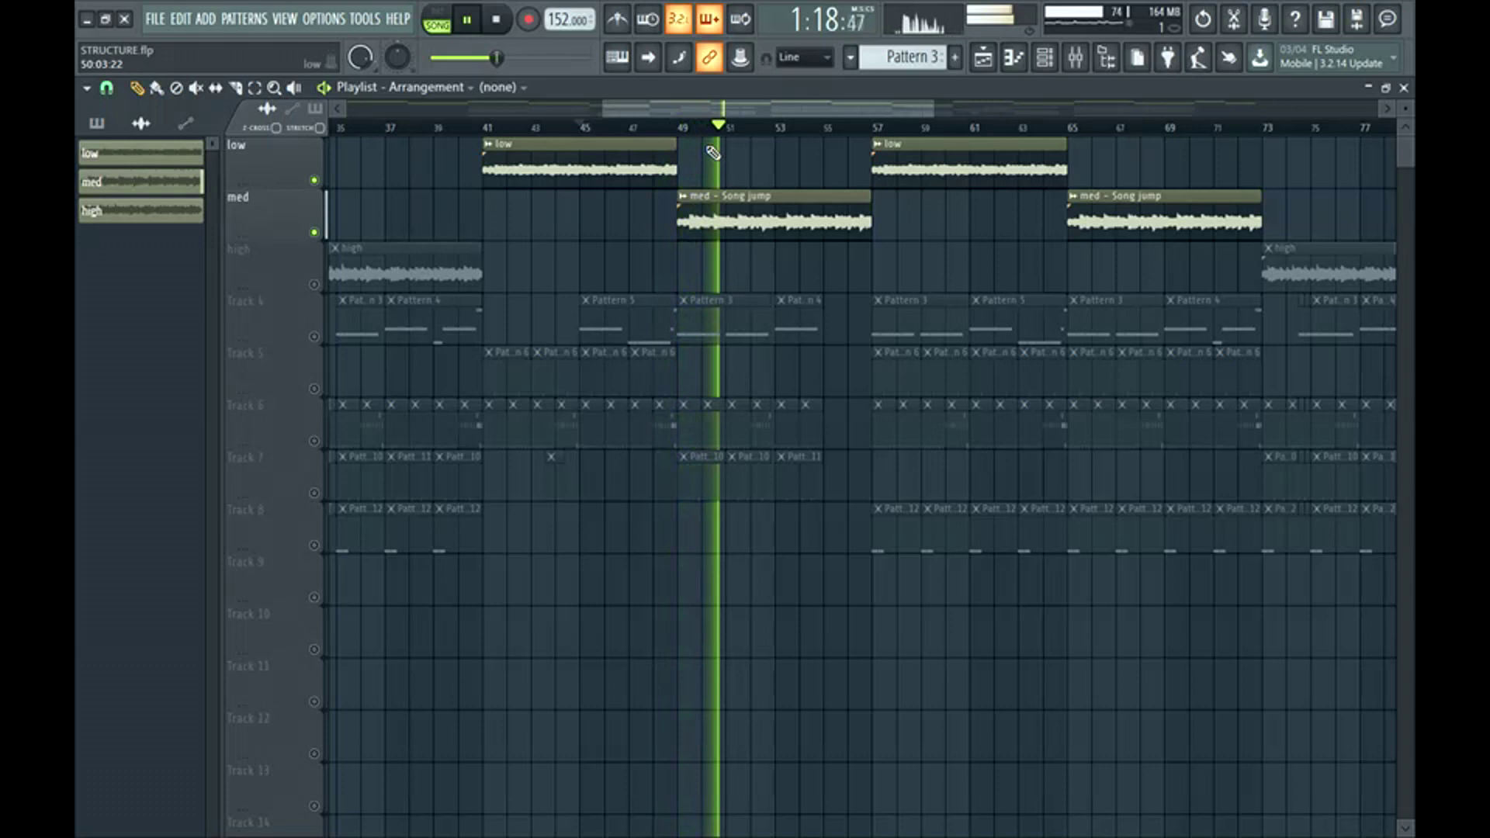
key(space)
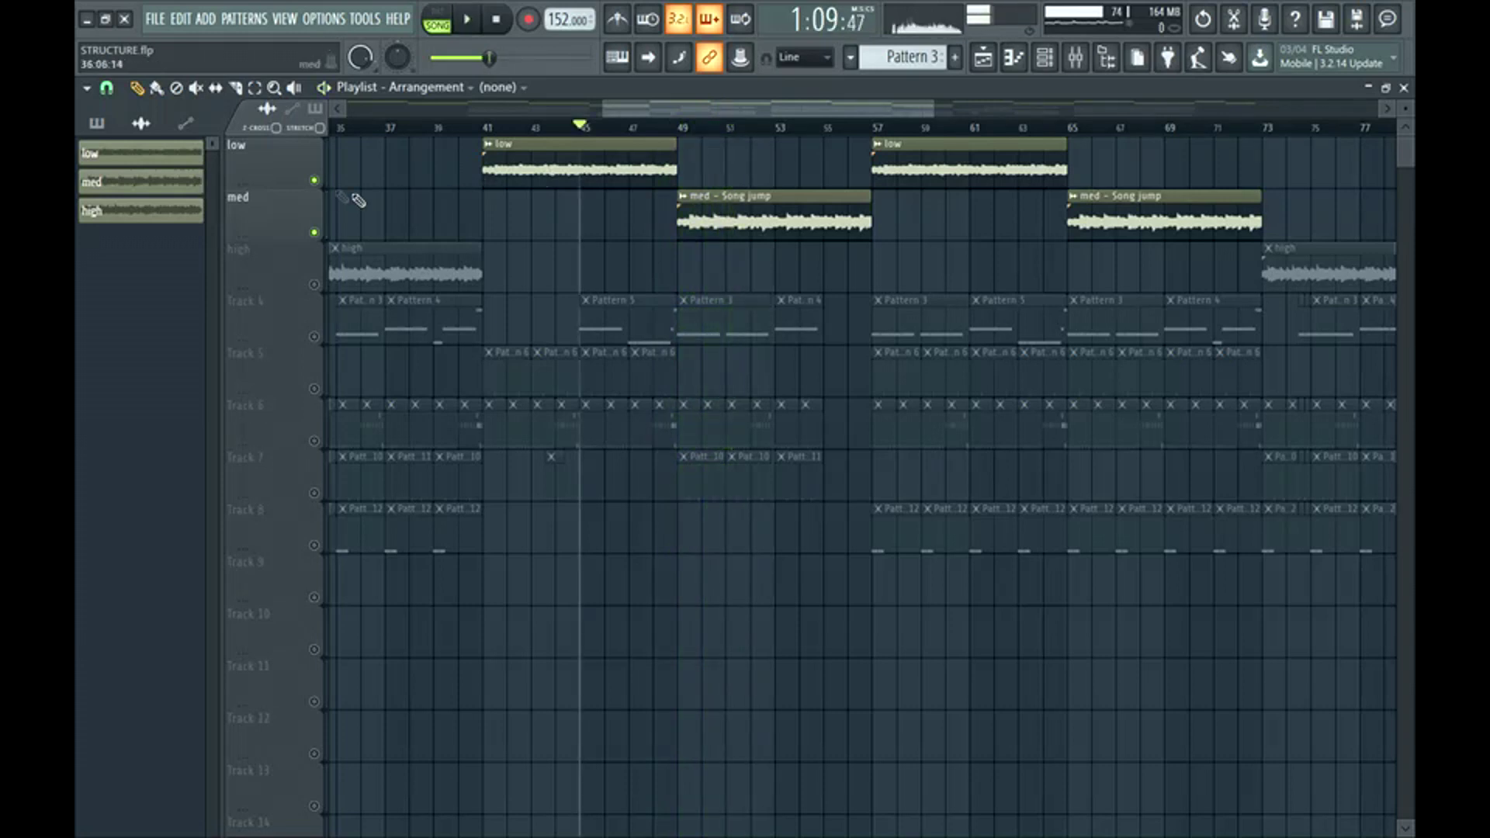
Reactivate all tracks and highlight the pattern clips on Tracks 4 to 7 around bar 49
right_click(316, 180)
drag(632, 294, 722, 499)
key(space)
key(space)
ctrl+click(701, 379)
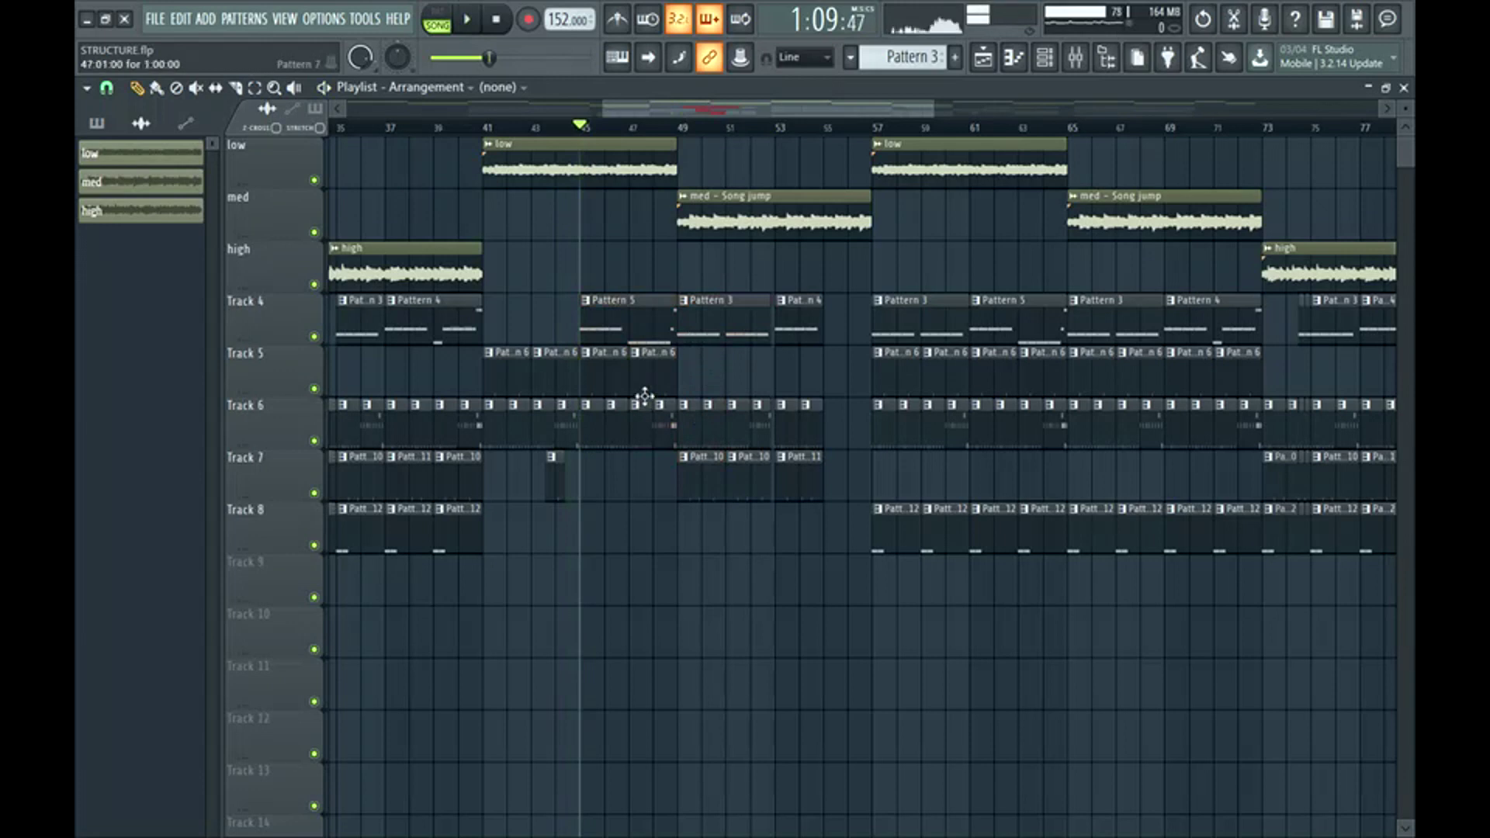
Play the transition into the med section from bar 48 with all tracks active
click(665, 132)
key(space)
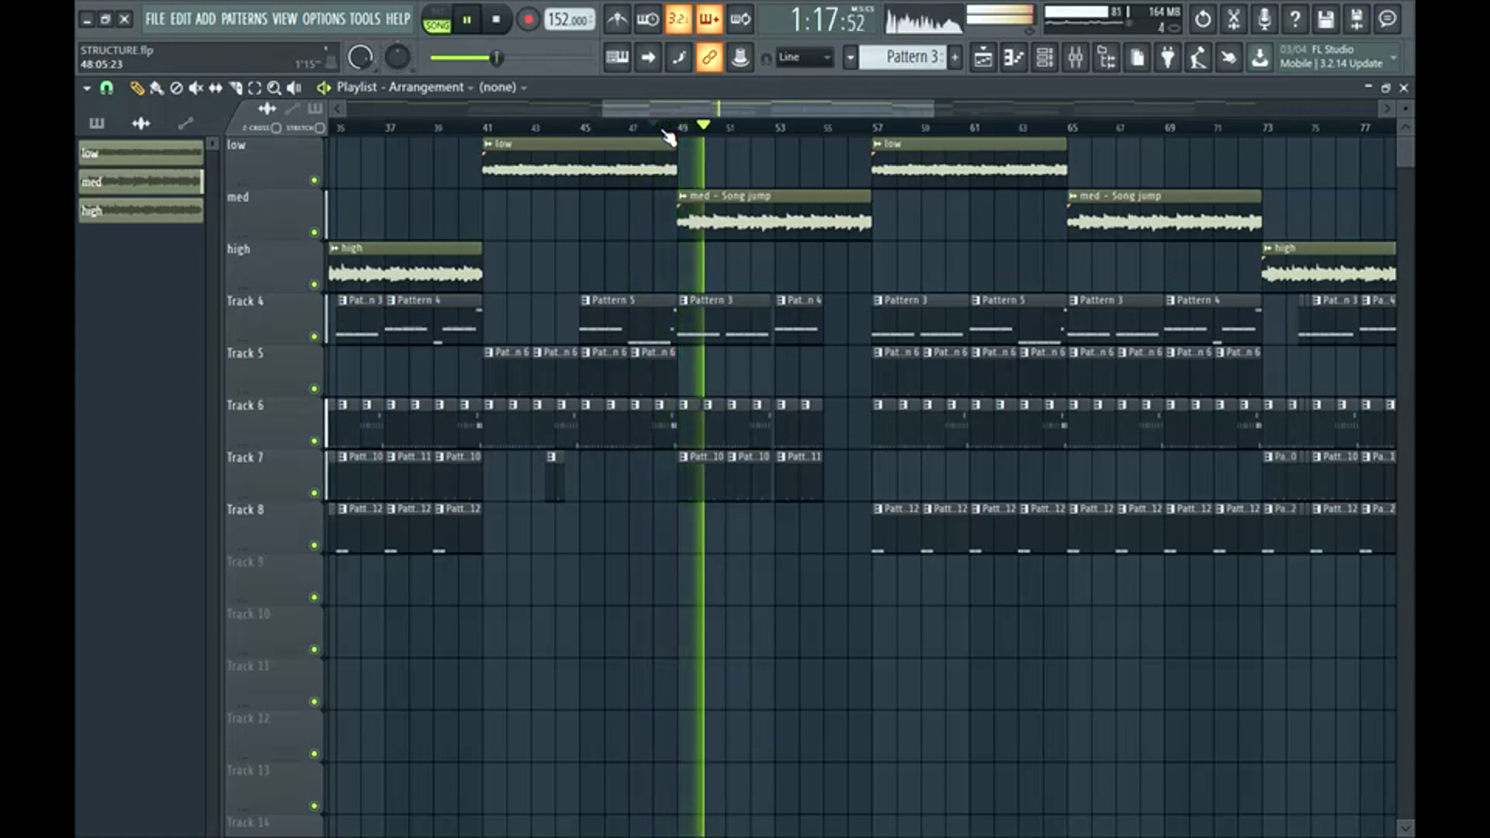
key(space)
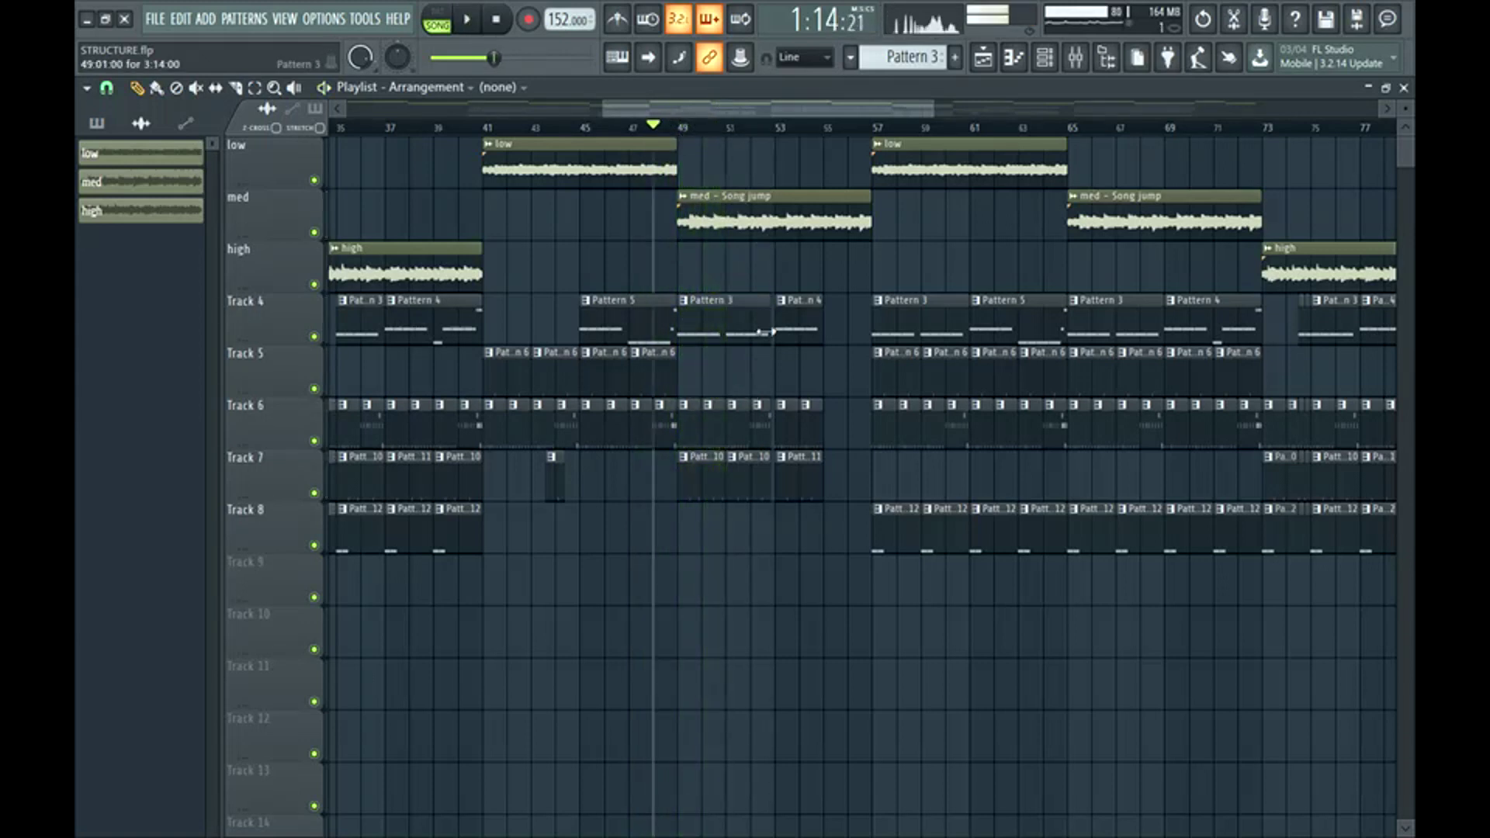
Highlight the Track 4, 6 and 7 clips at bars 51 and 52, clear the selection and play from bar 52
drag(763, 319, 747, 545)
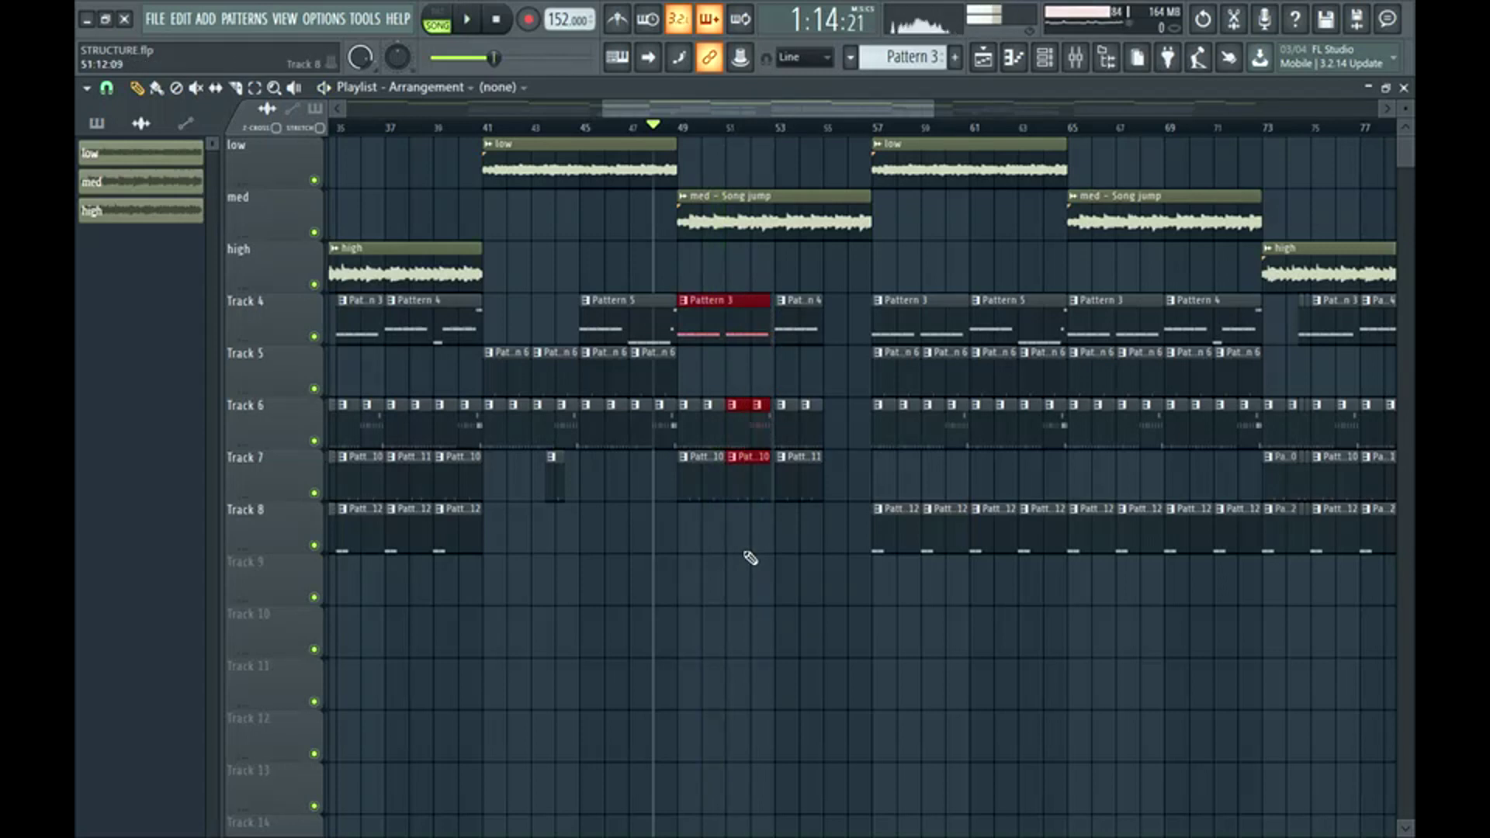
click(749, 557)
click(751, 127)
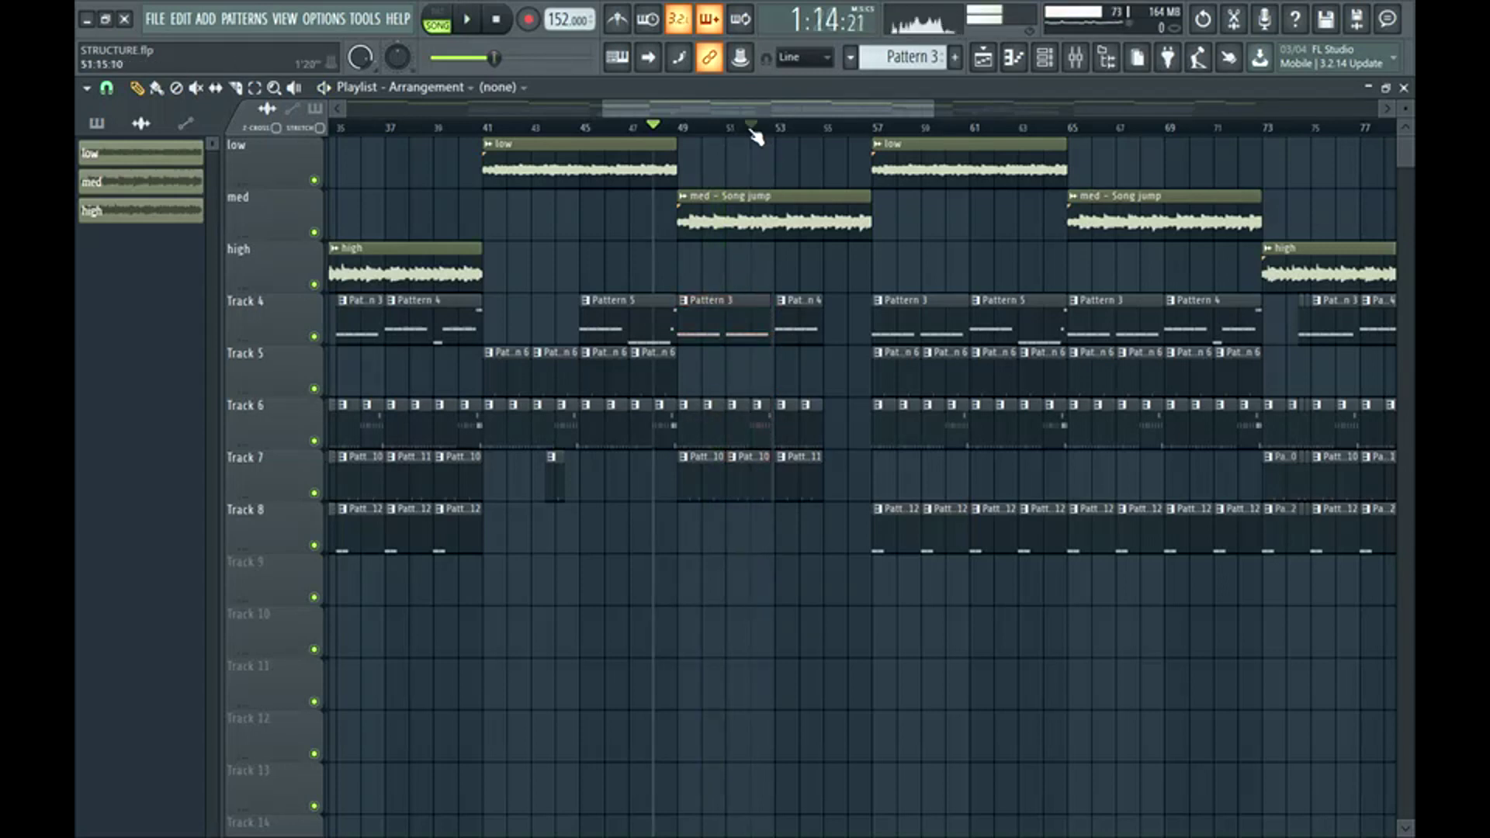
key(space)
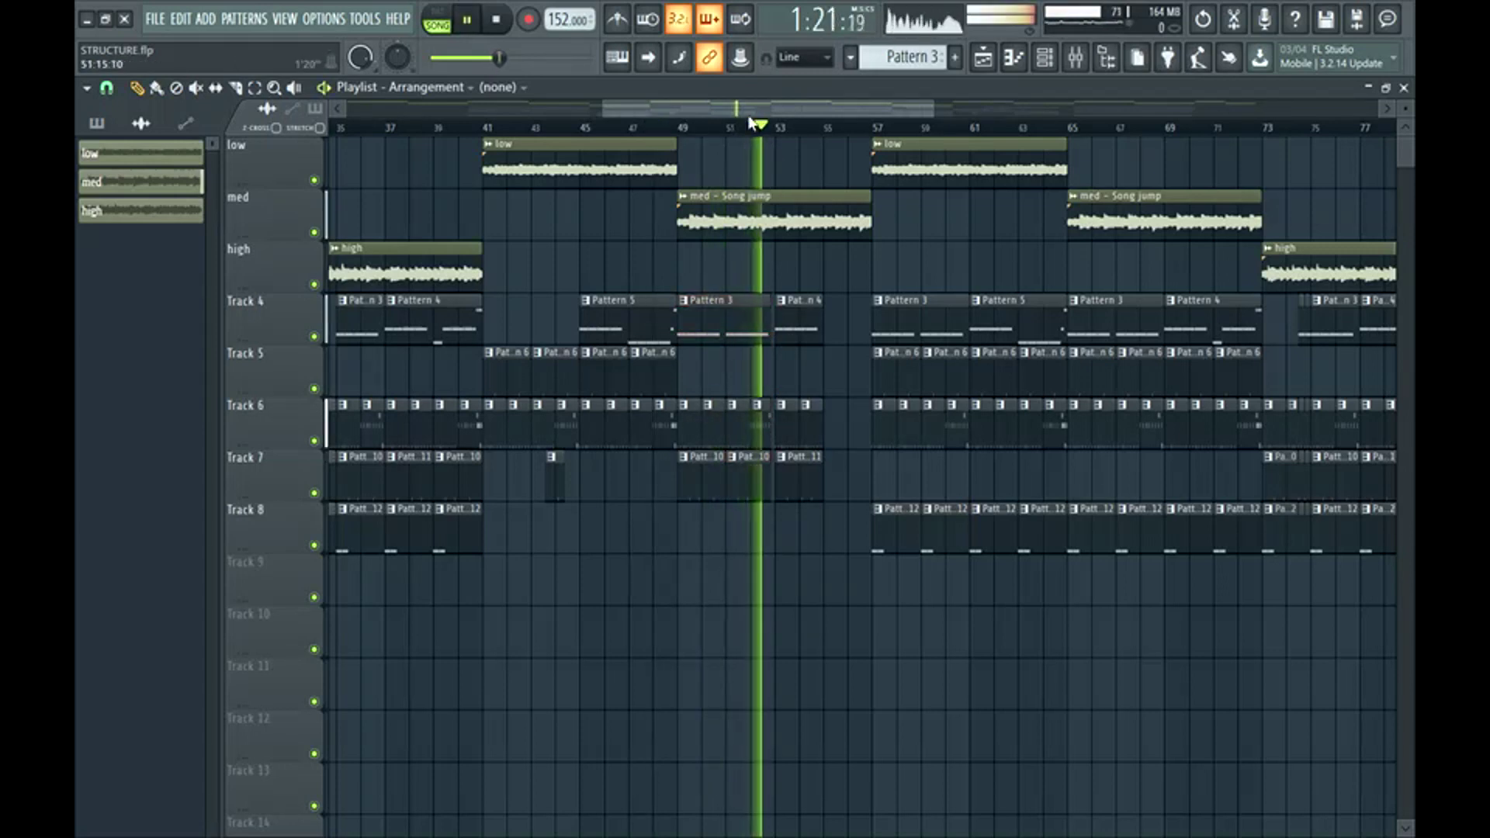
key(space)
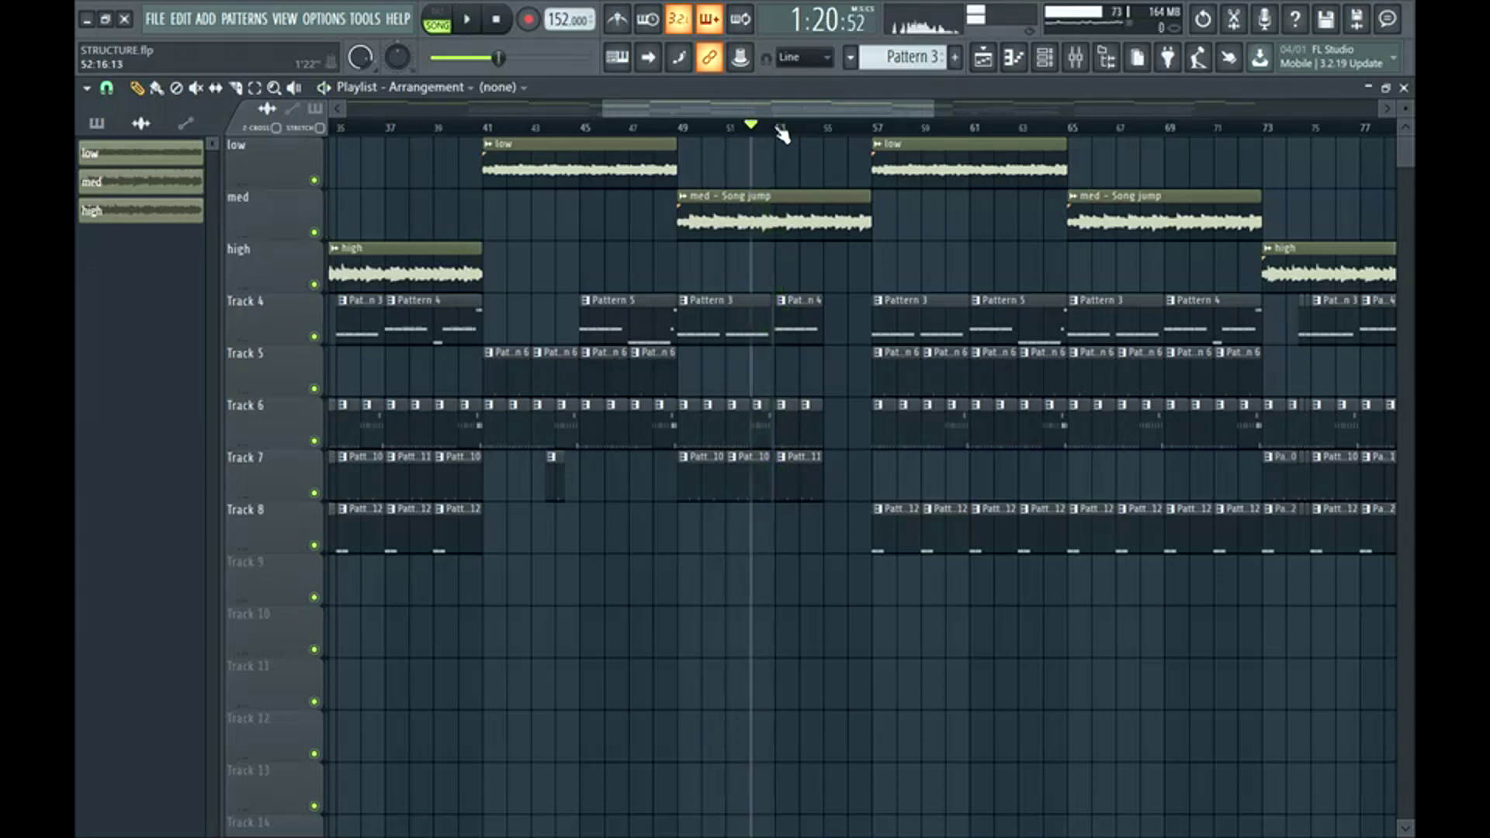
Play the second half of the med section from bar 53 into the gap at bar 55
click(777, 128)
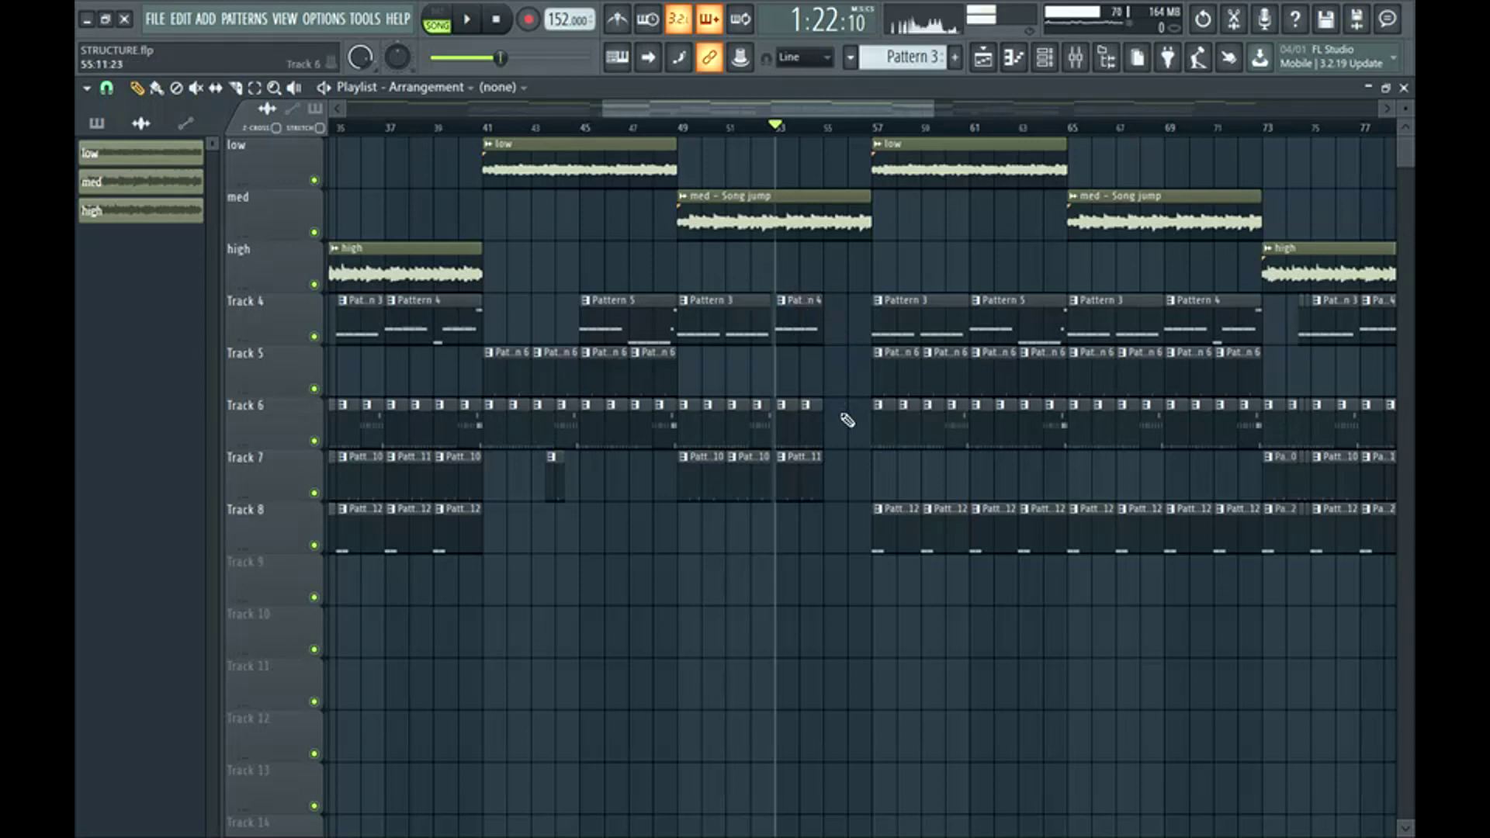
key(space)
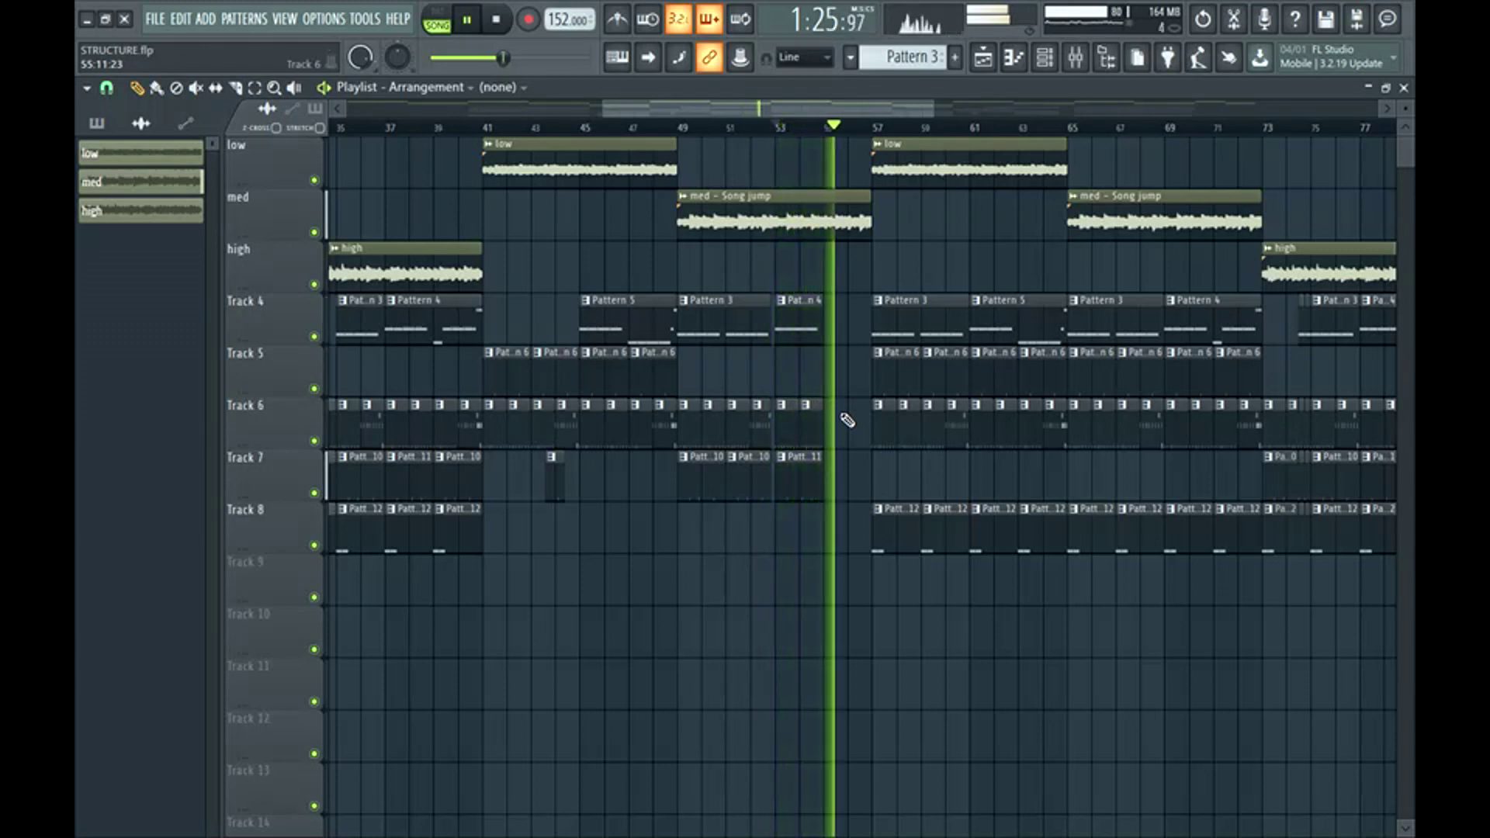
key(space)
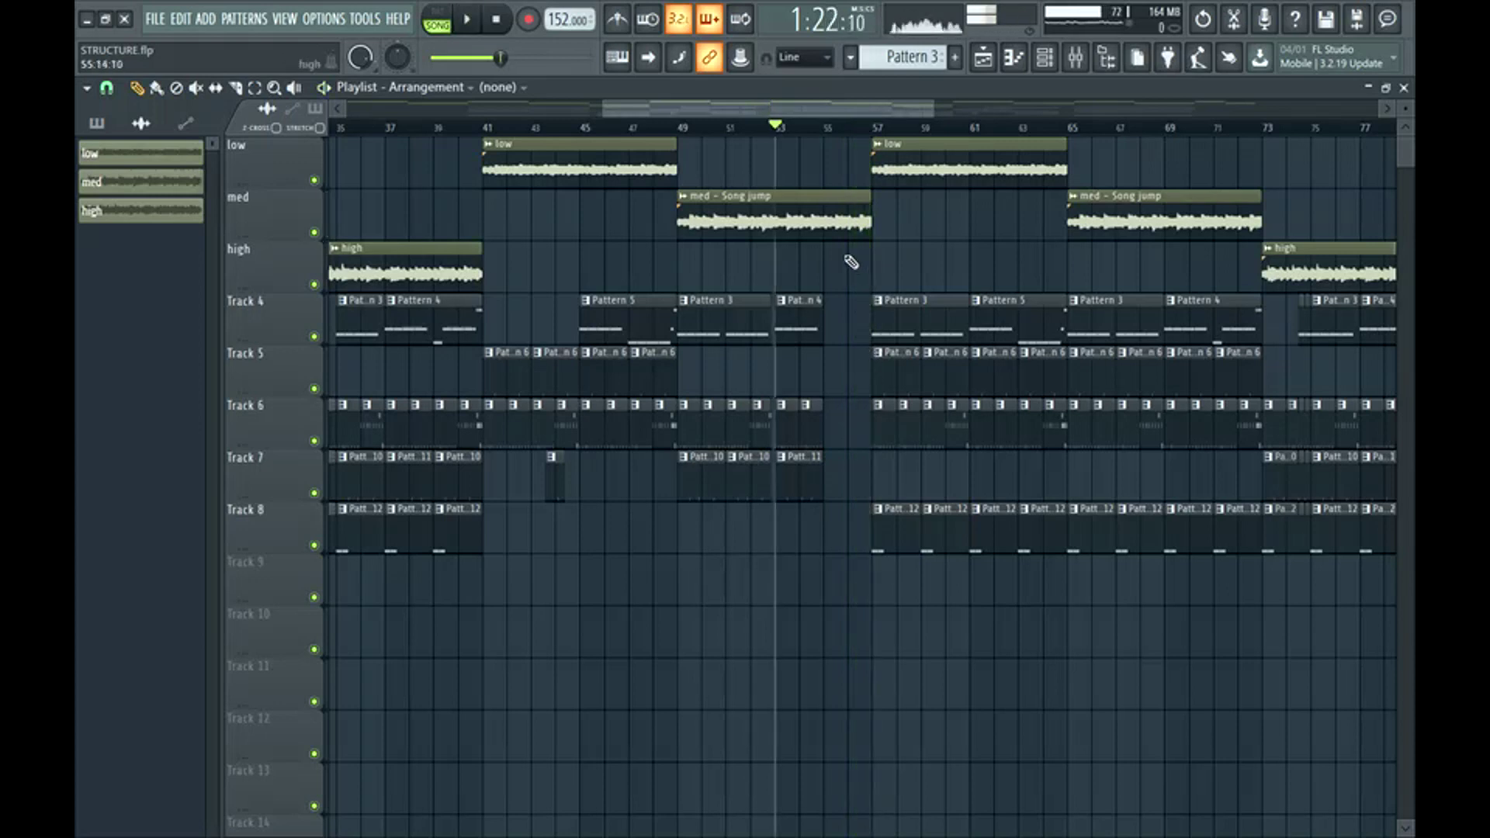
Highlight the med clip at bar 49 and point out the empty bars 55 and 56 on Tracks 4 to 7
ctrl+click(749, 217)
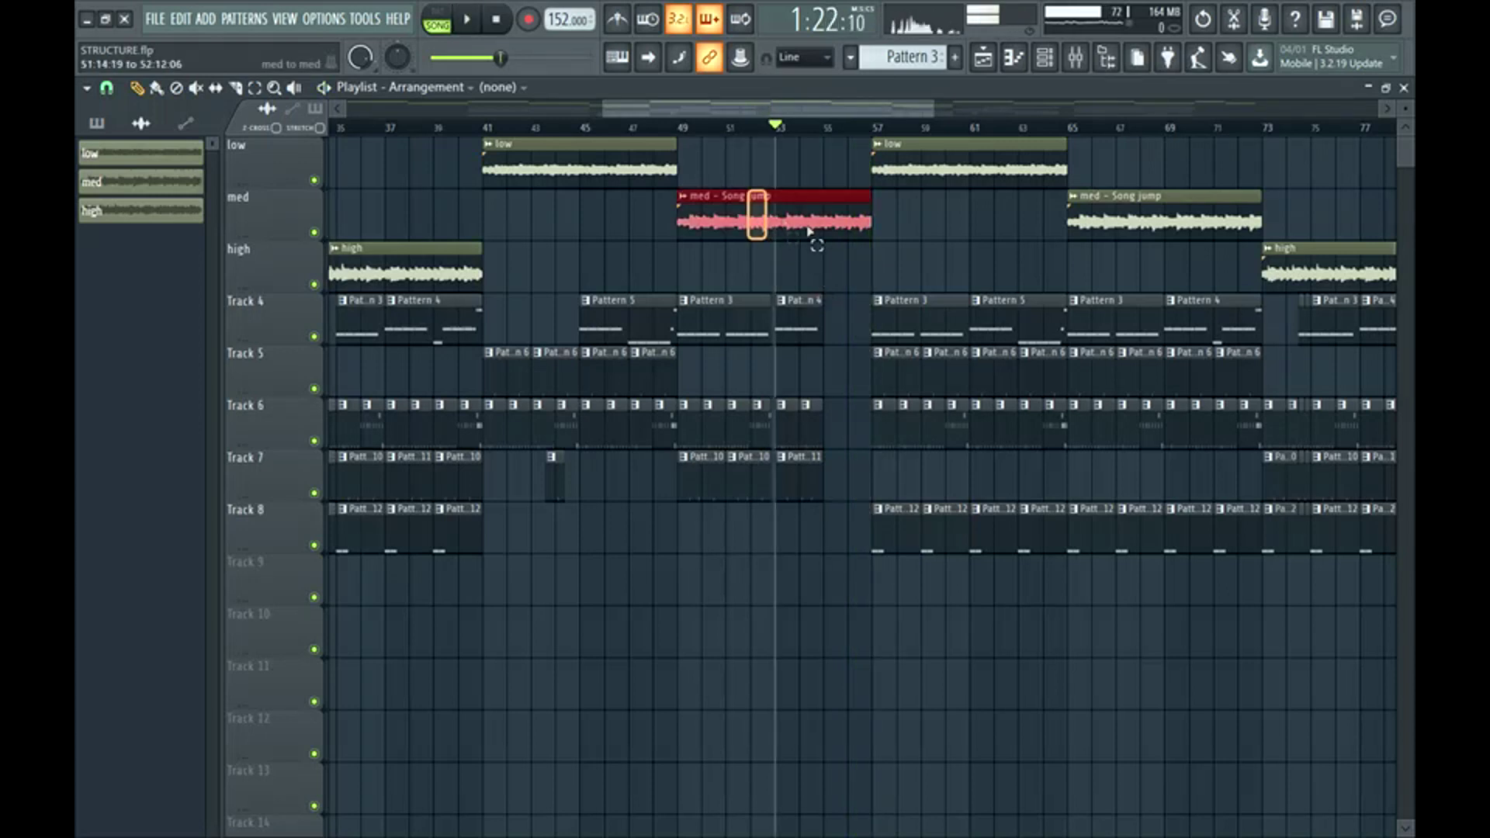
ctrl+click(912, 180)
ctrl+click(843, 486)
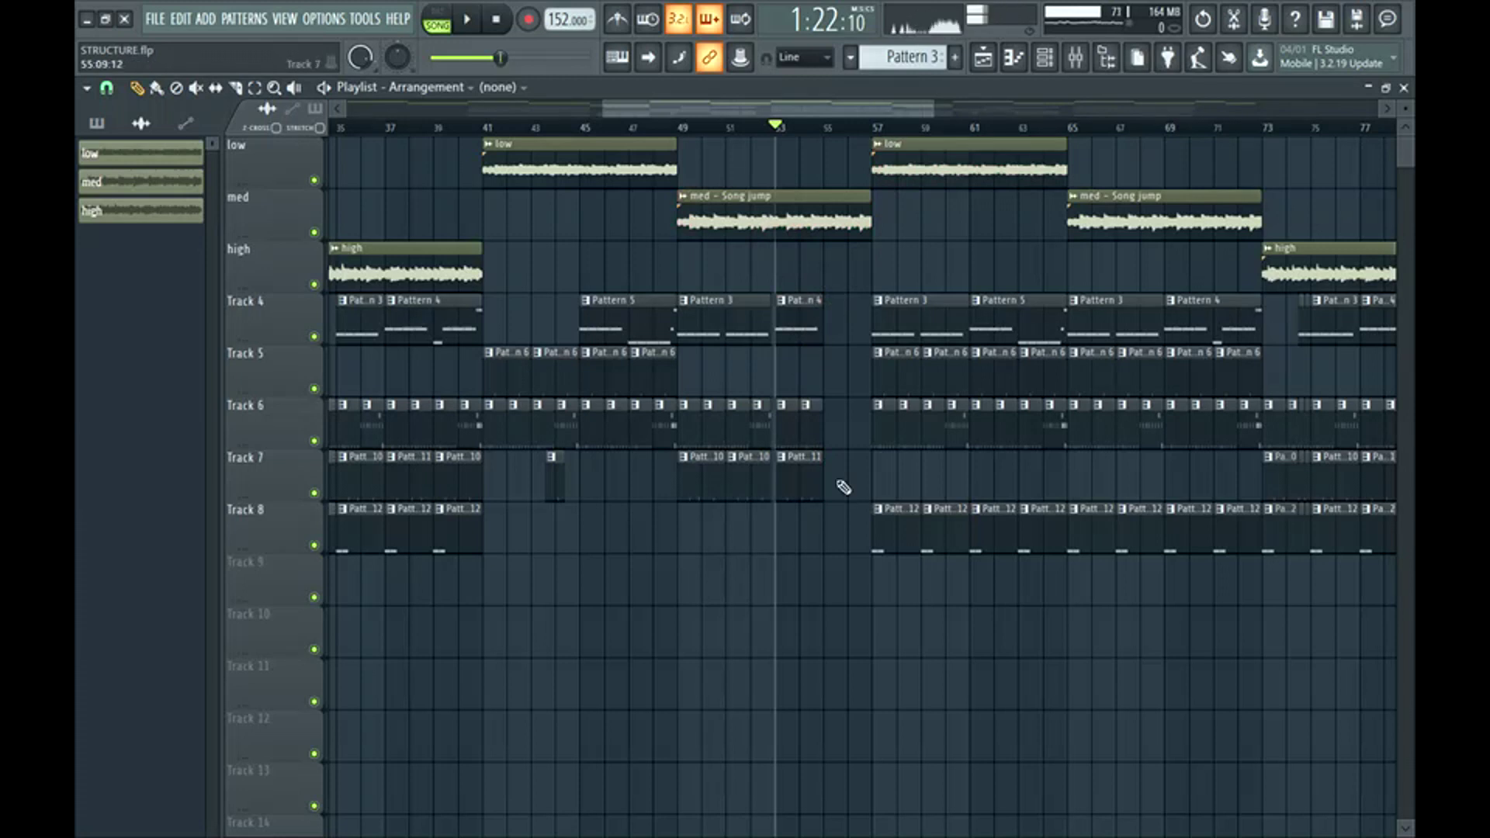
drag(825, 292, 861, 507)
Compare the playhead positions at bars 57 and 55, and replay the end of the med section from bar 53
click(876, 127)
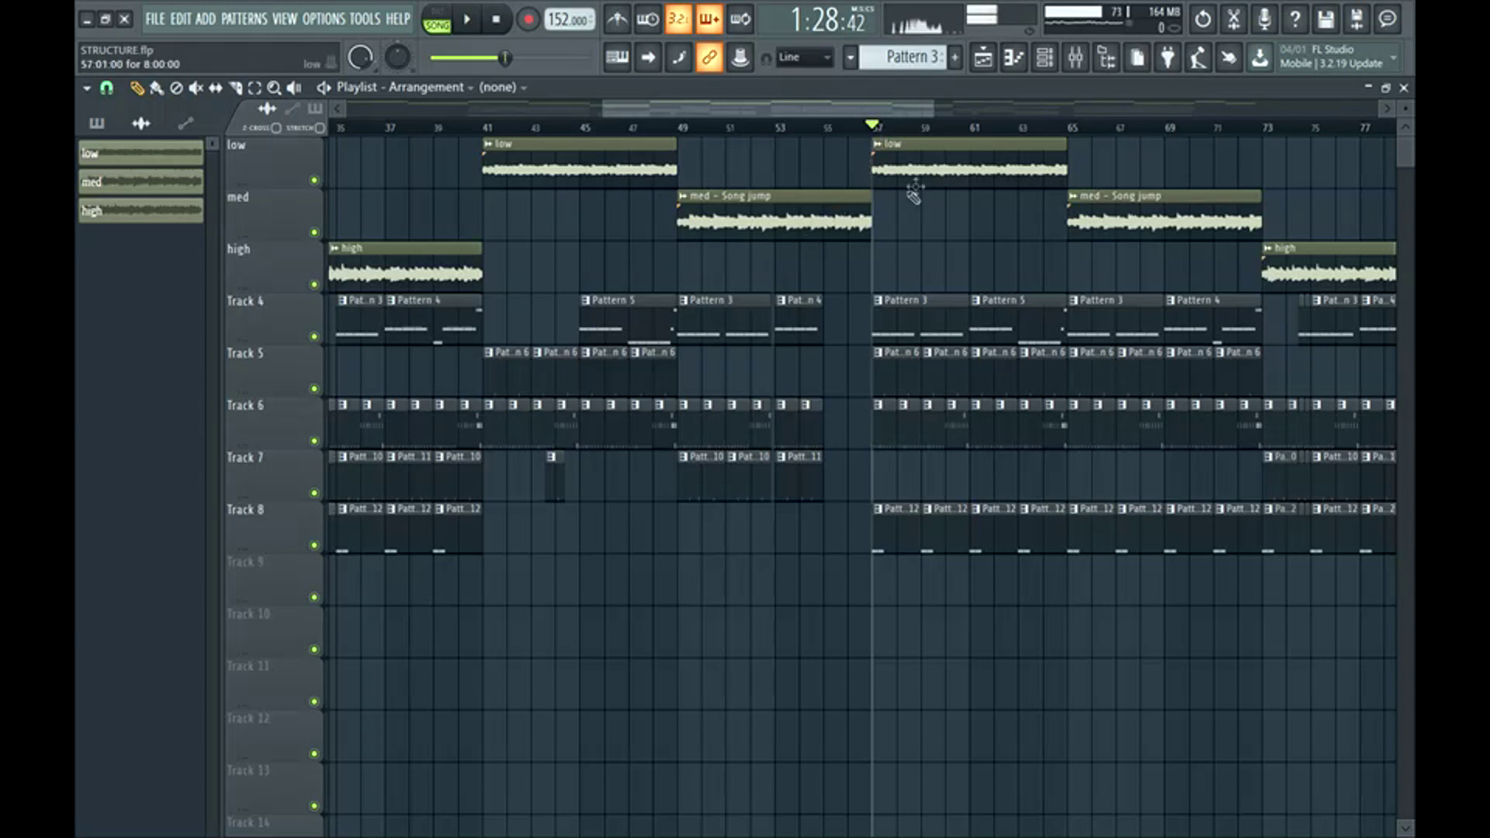
scroll(896, 113, left, 2)
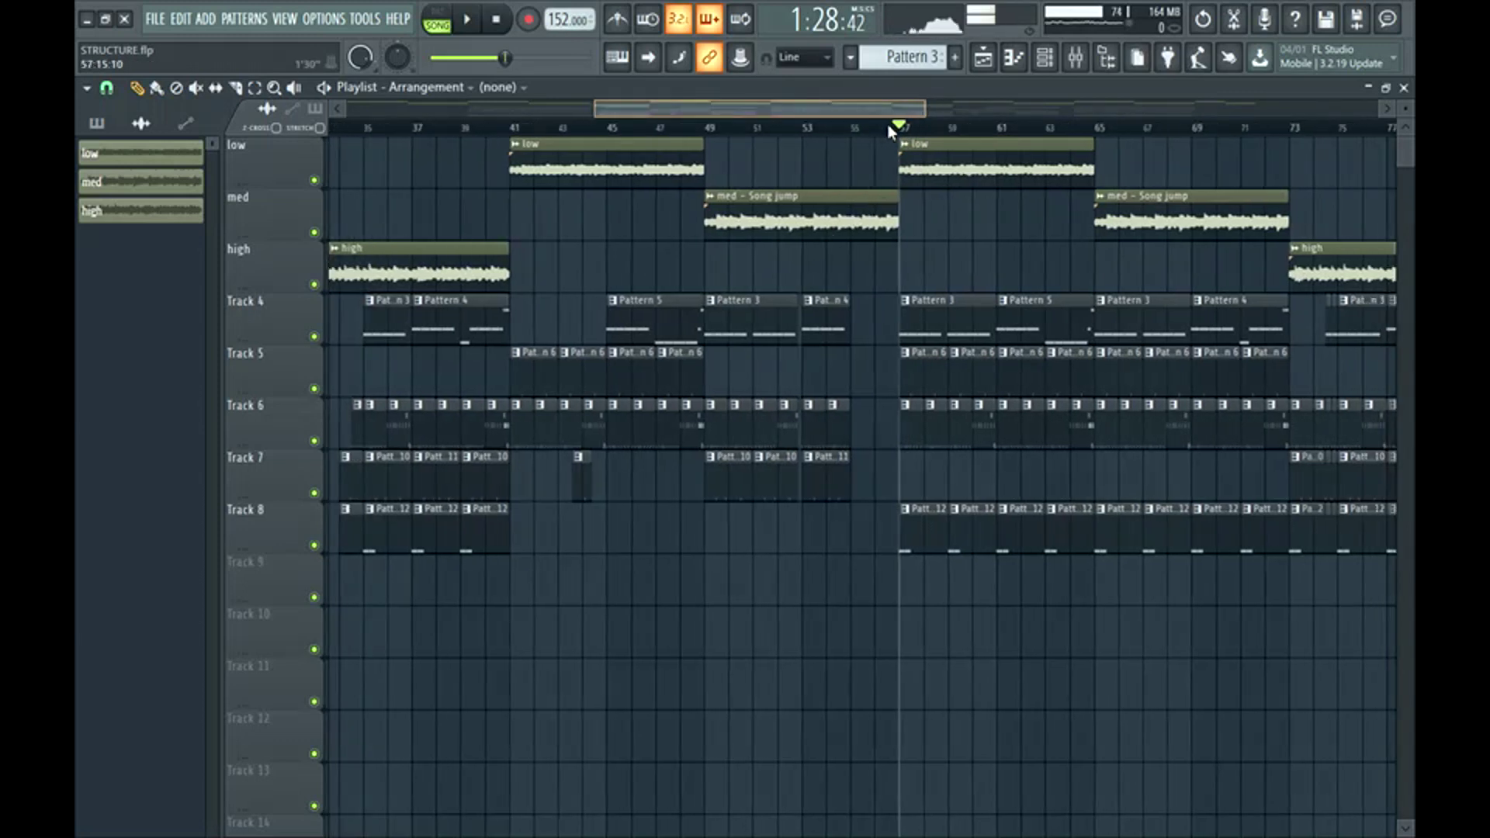
scroll(887, 135, right, 2)
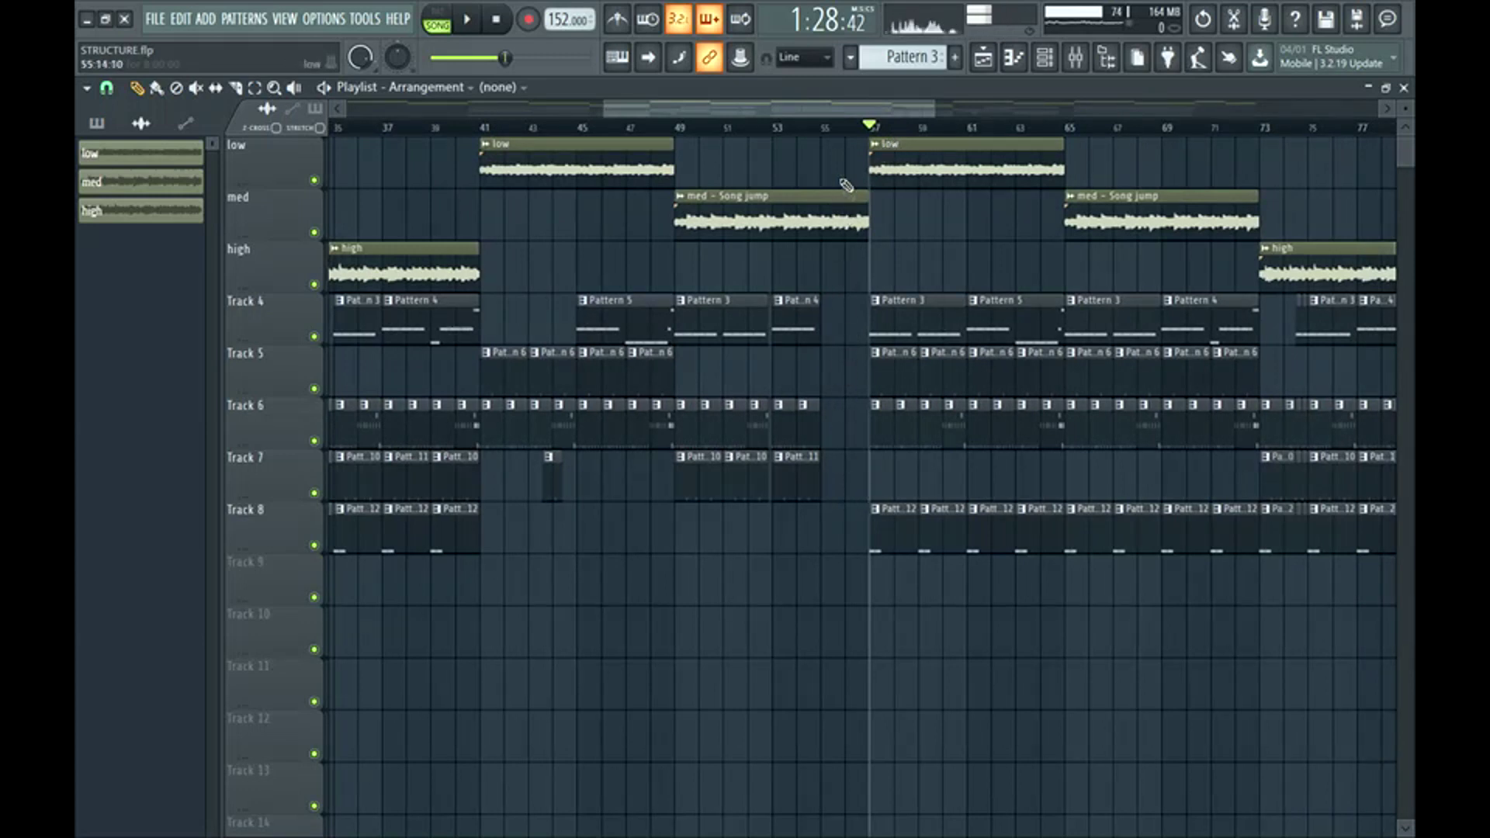
click(824, 131)
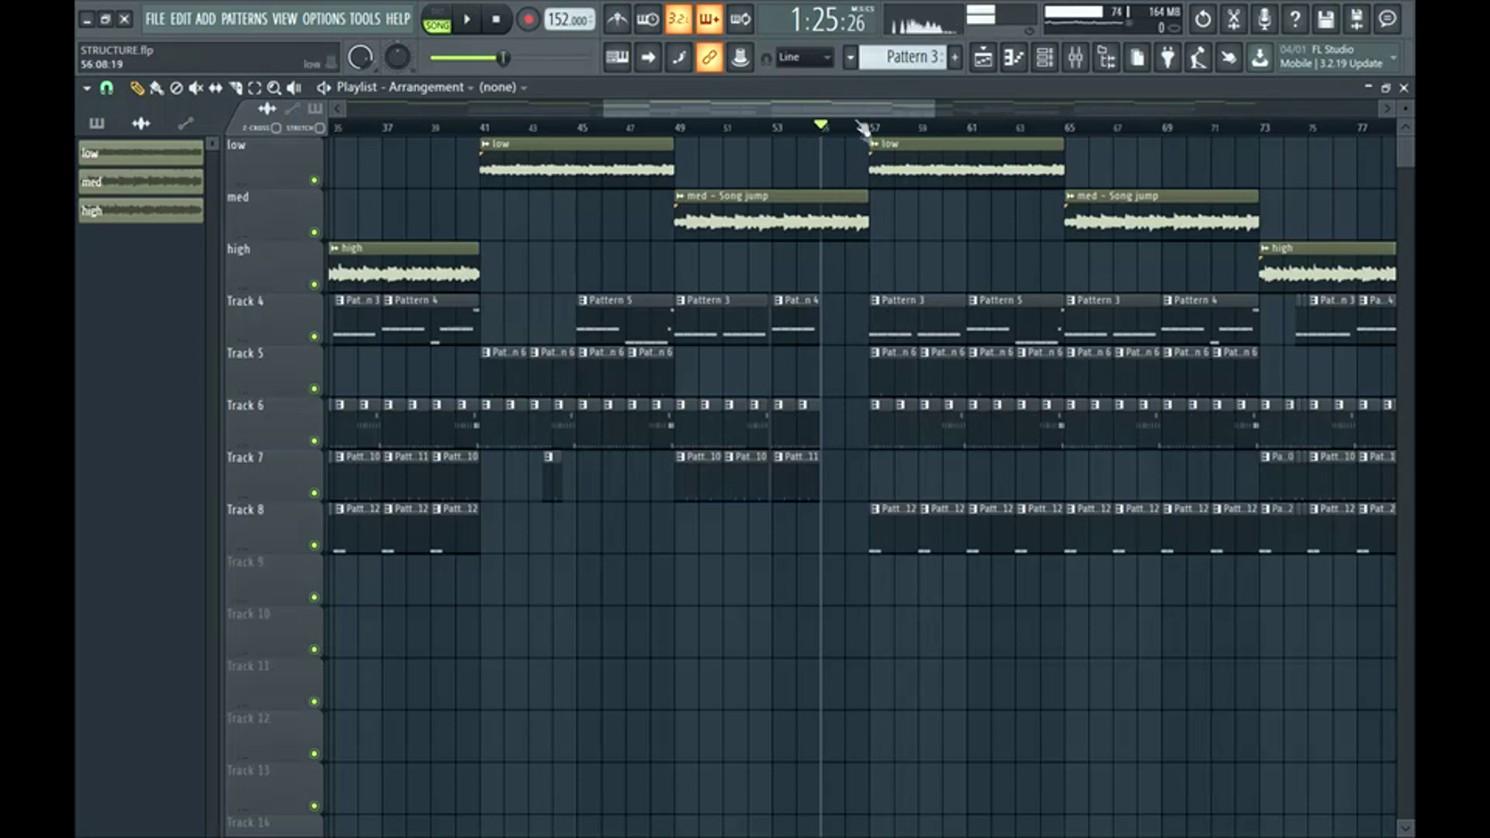
click(775, 132)
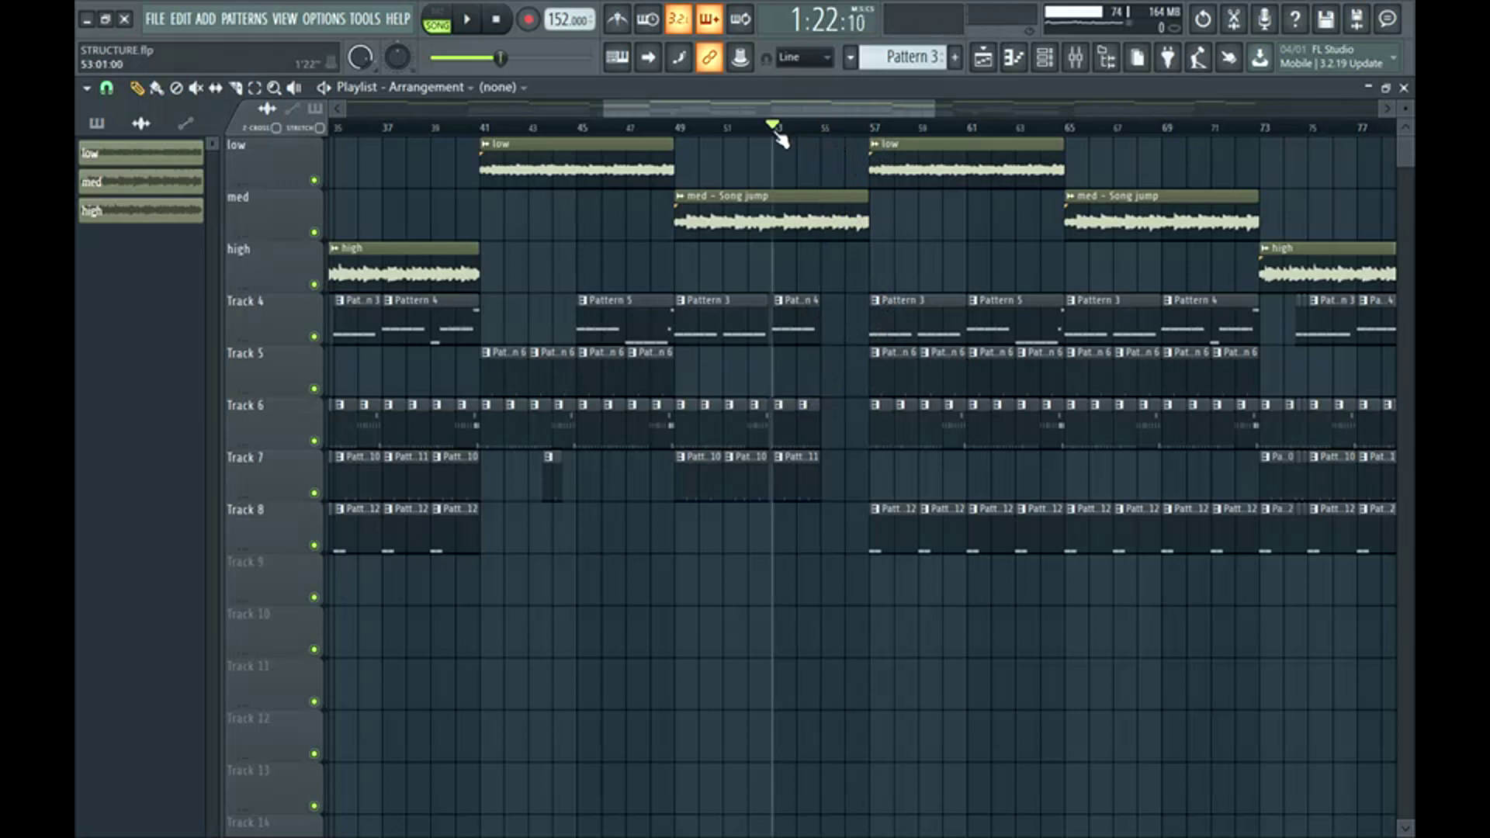
key(space)
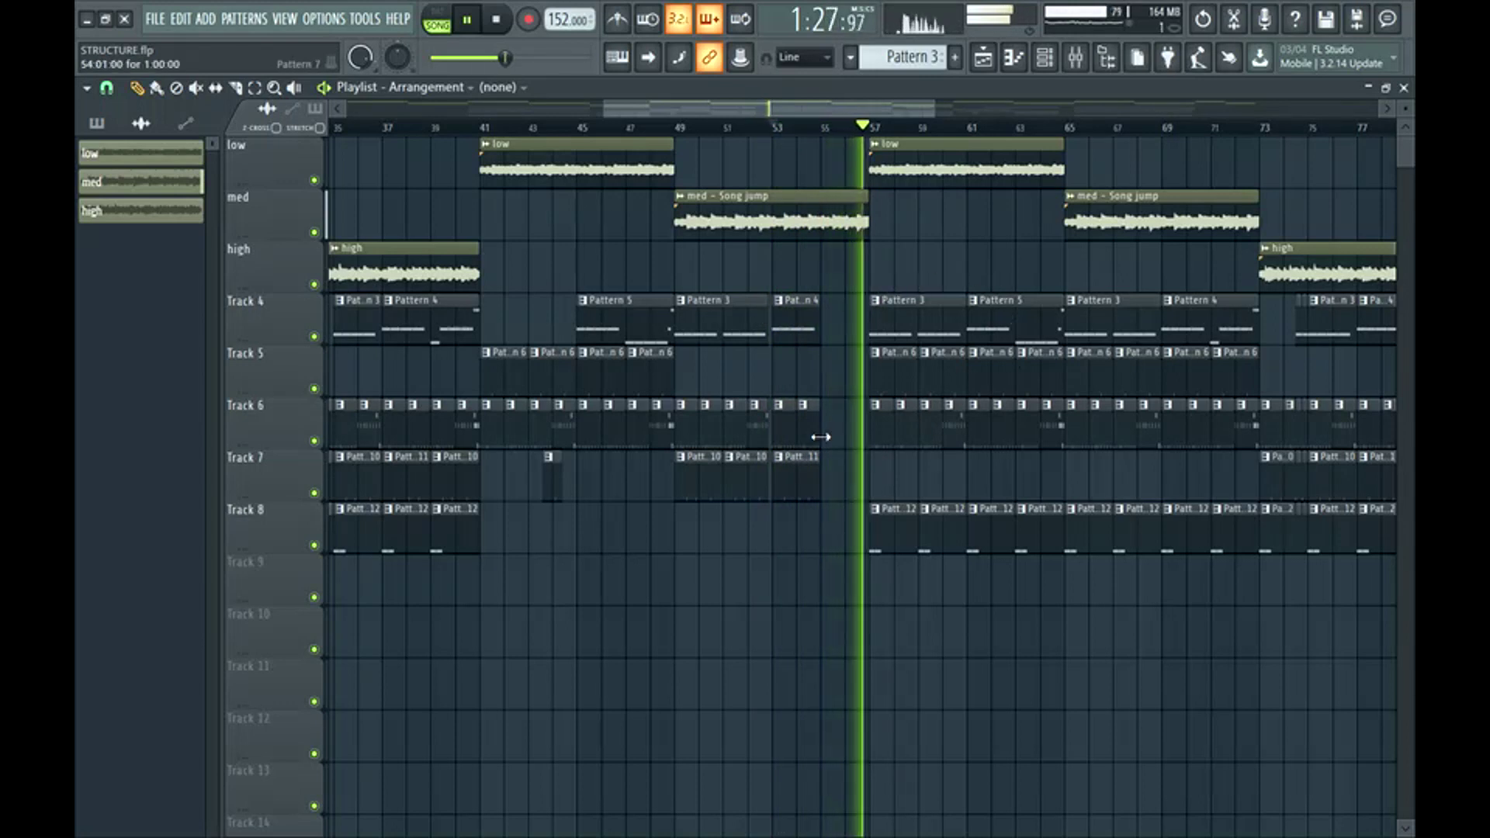
key(space)
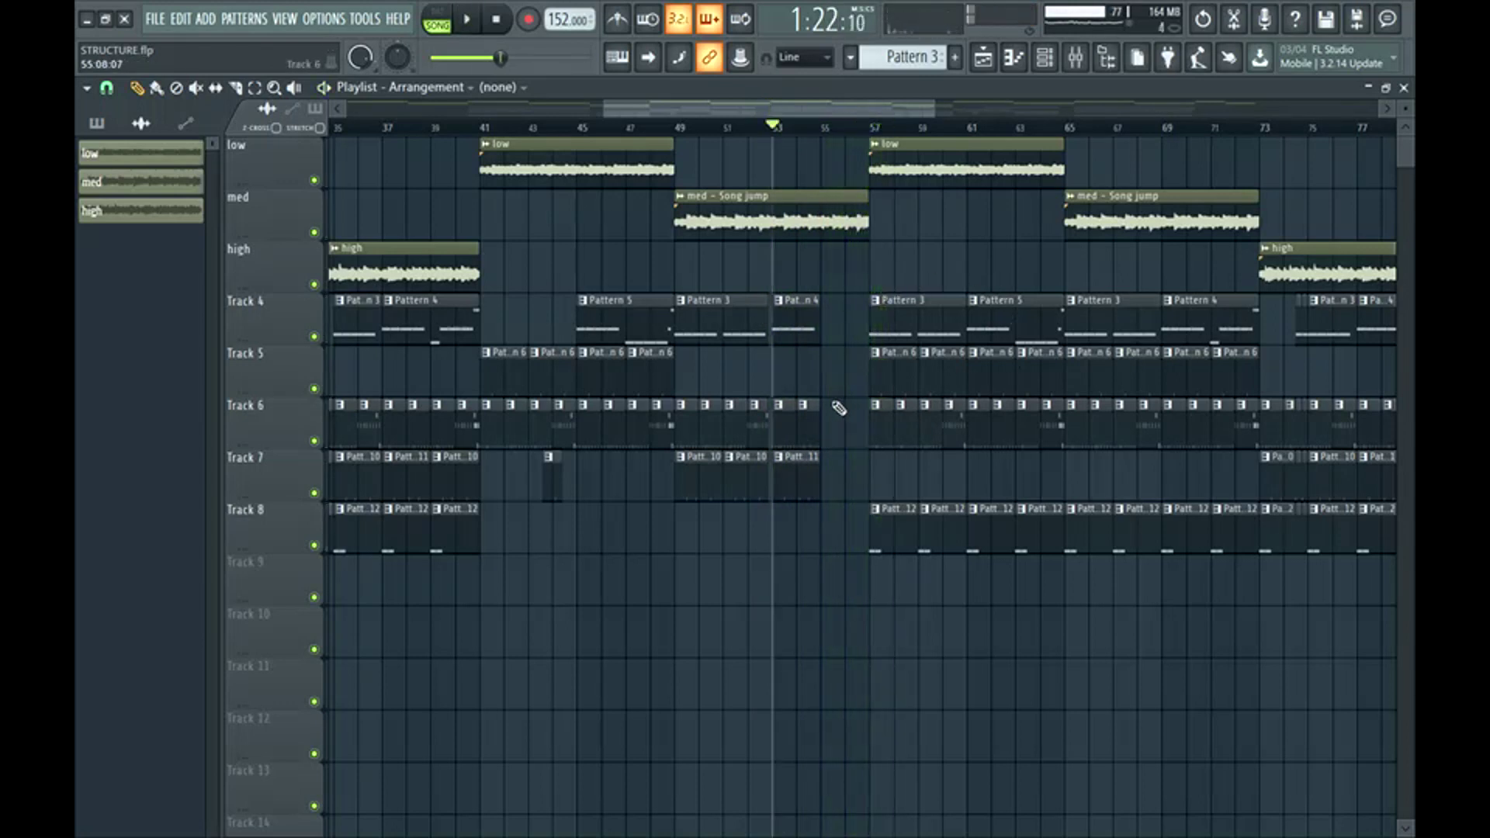
Point out the change from the med clip to the low clip and place the playhead at bar 57
ctrl+click(852, 225)
ctrl+click(910, 174)
ctrl+click(894, 210)
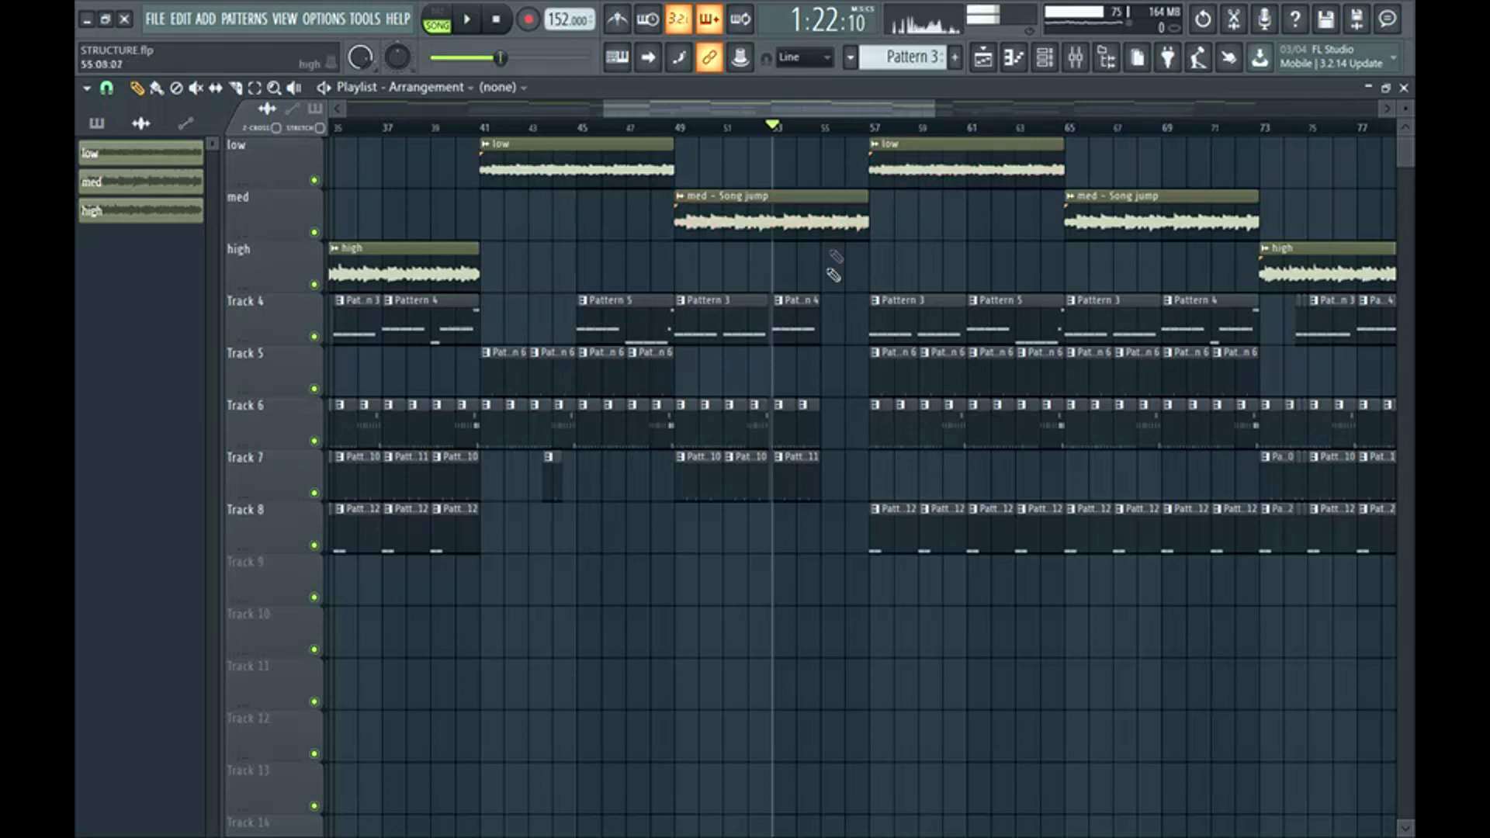
click(870, 126)
mouse_move(866, 110)
mouse_down()
mouse_move(954, 150)
mouse_move(704, 219)
mouse_move(783, 202)
mouse_move(756, 186)
mouse_move(980, 164)
mouse_up()
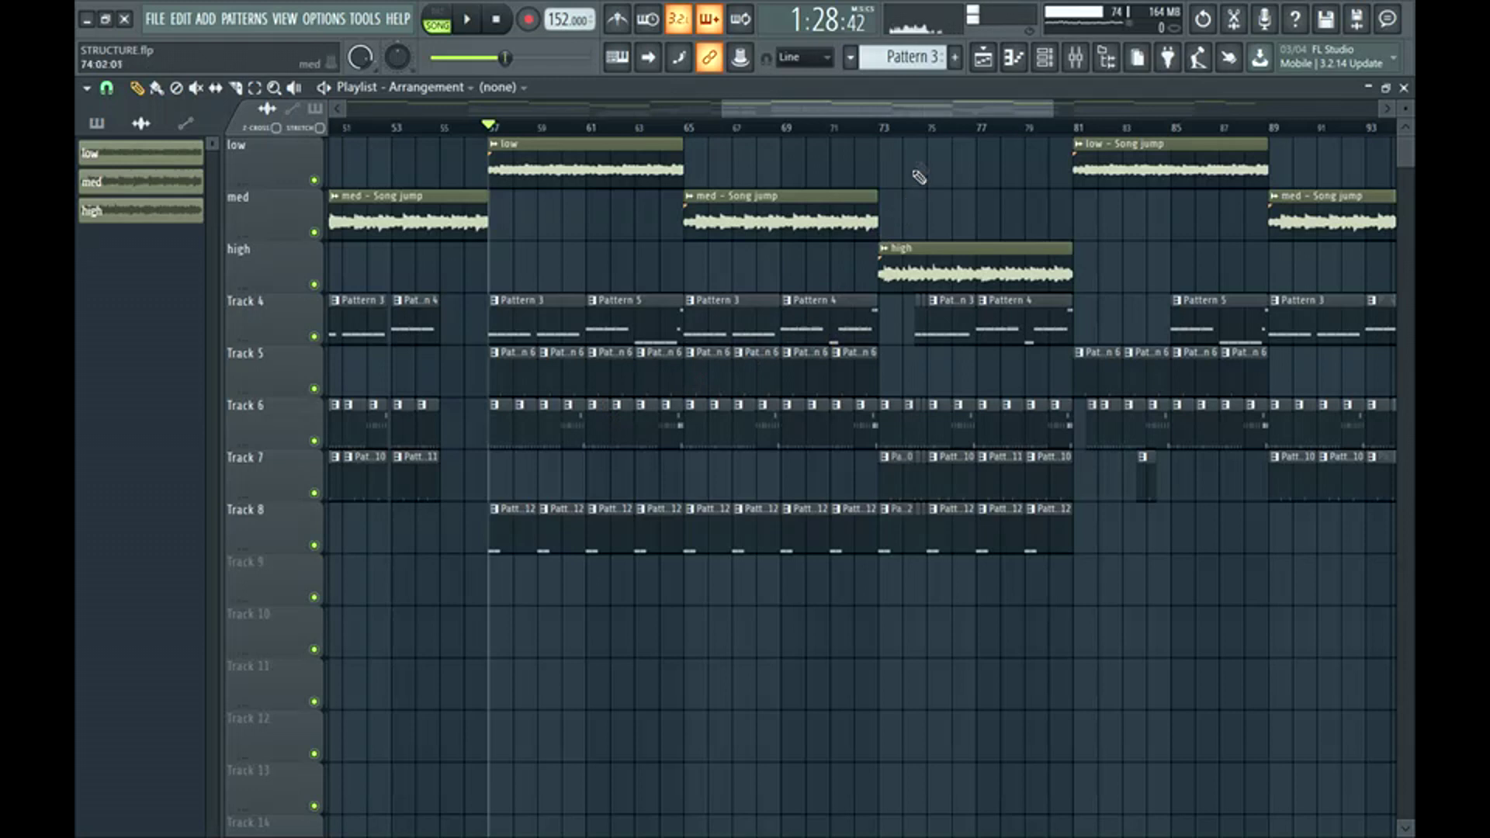
Highlight the high section from bar 73 to bar 81 and compare it with the earlier high section at bar 33
scroll(919, 177, right, 3)
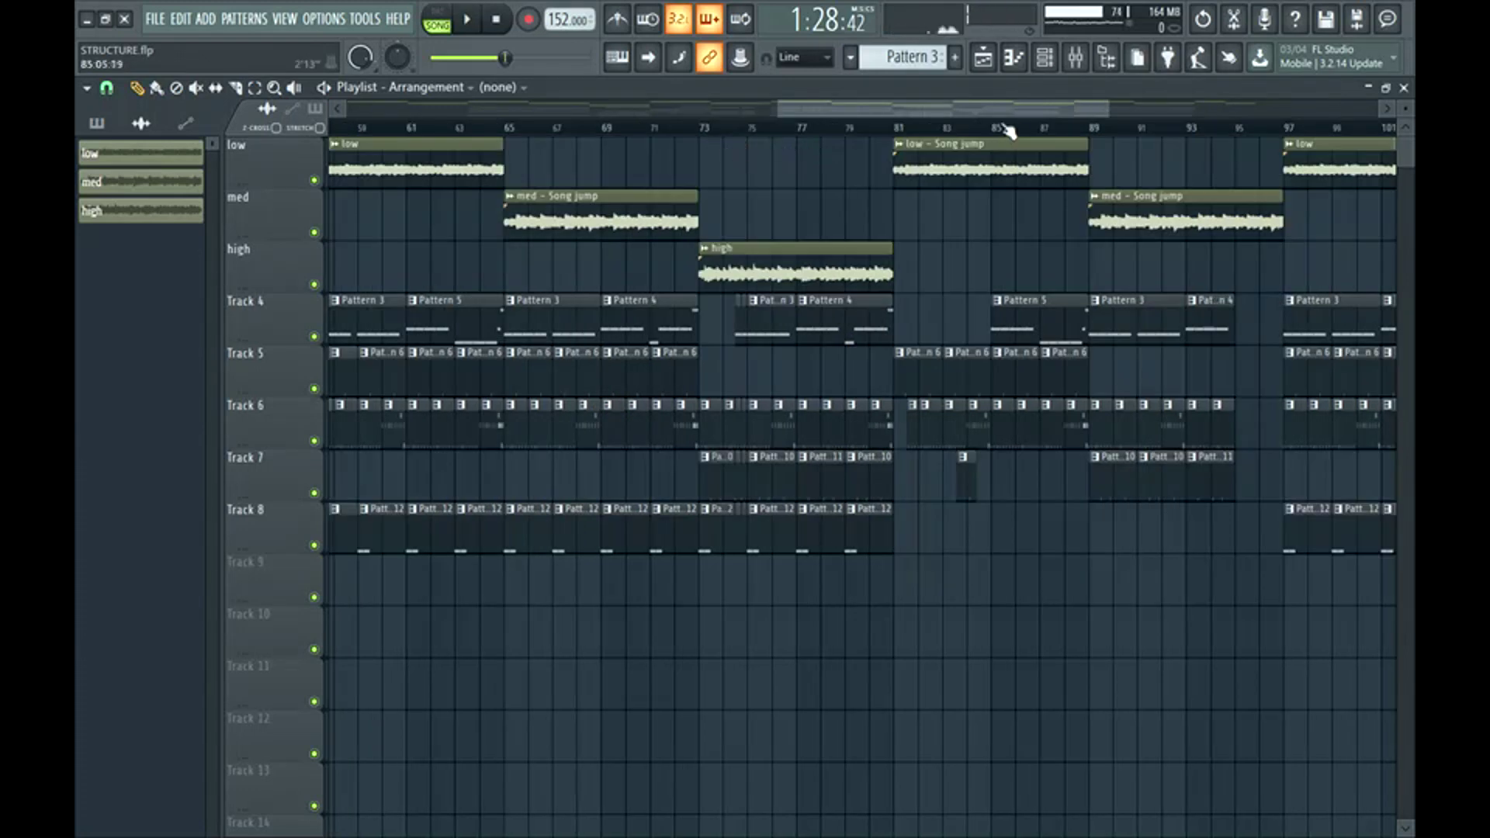
drag(711, 175, 894, 632)
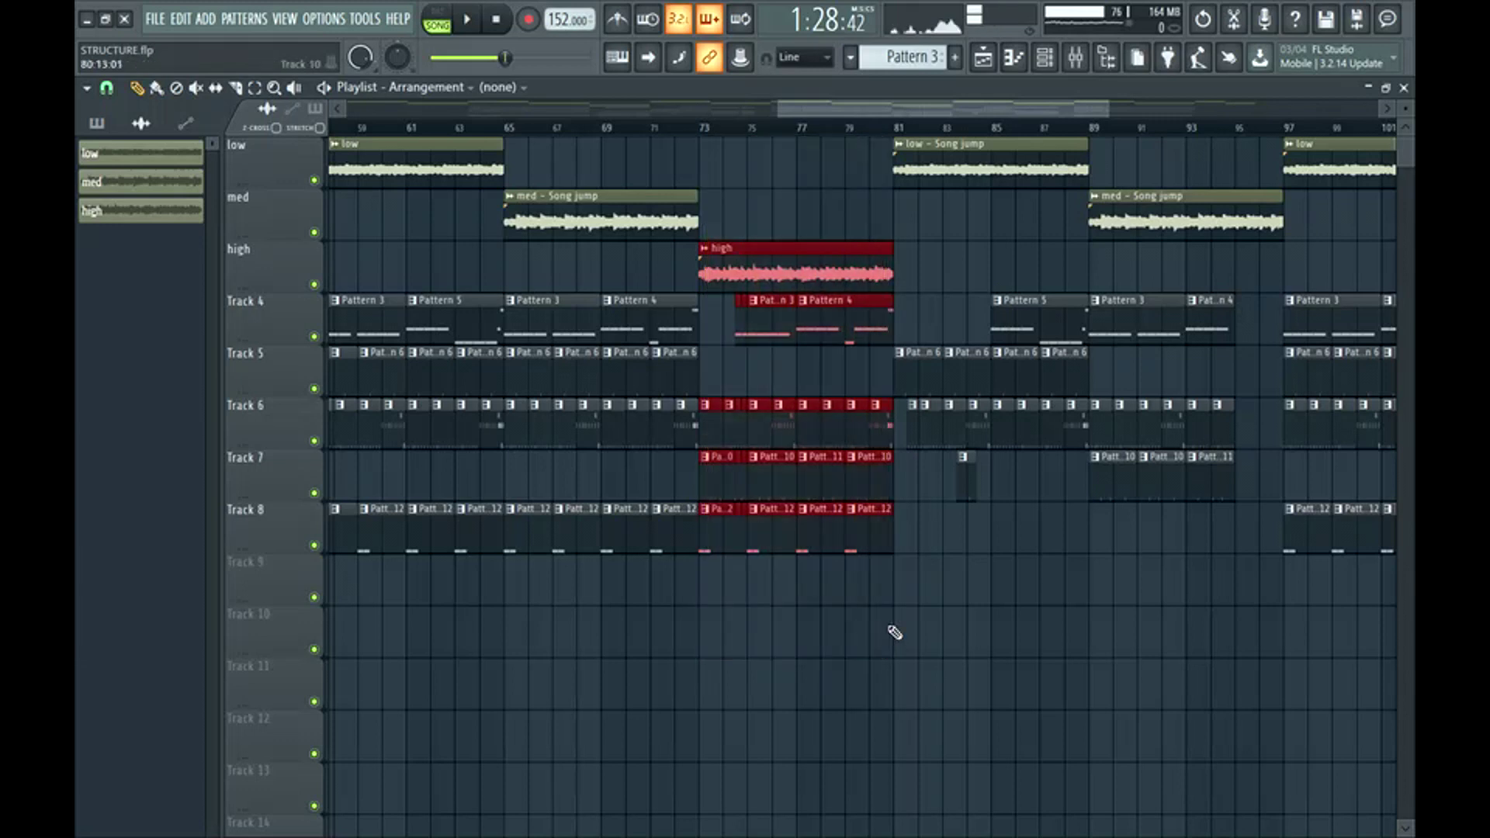
scroll(622, 188, left, 18)
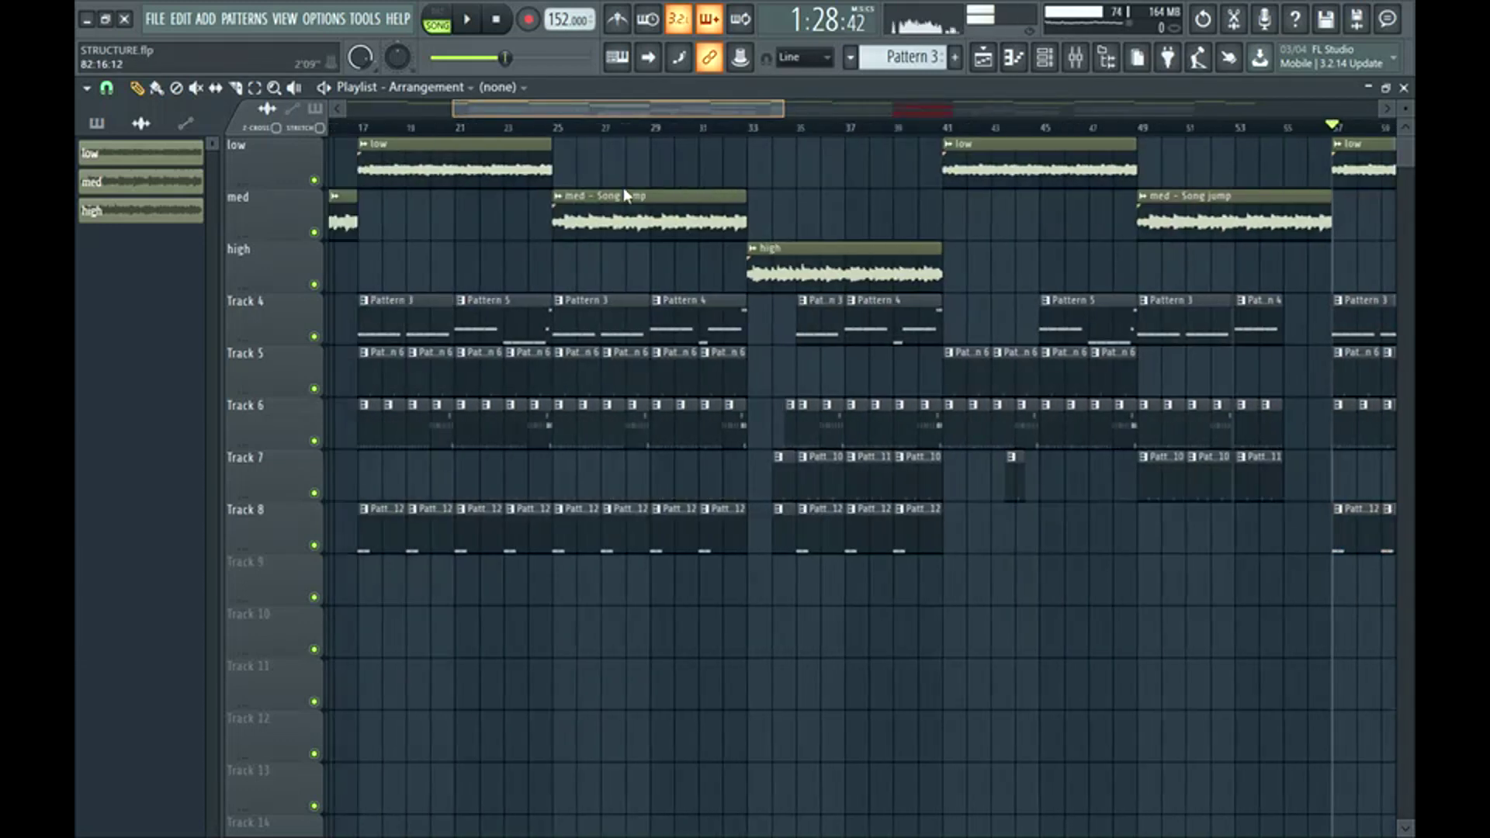
Place the playhead at bar 73, solo the high track to hear its opening, and restore all tracks
drag(708, 107, 994, 190)
ctrl+click(914, 203)
click(827, 131)
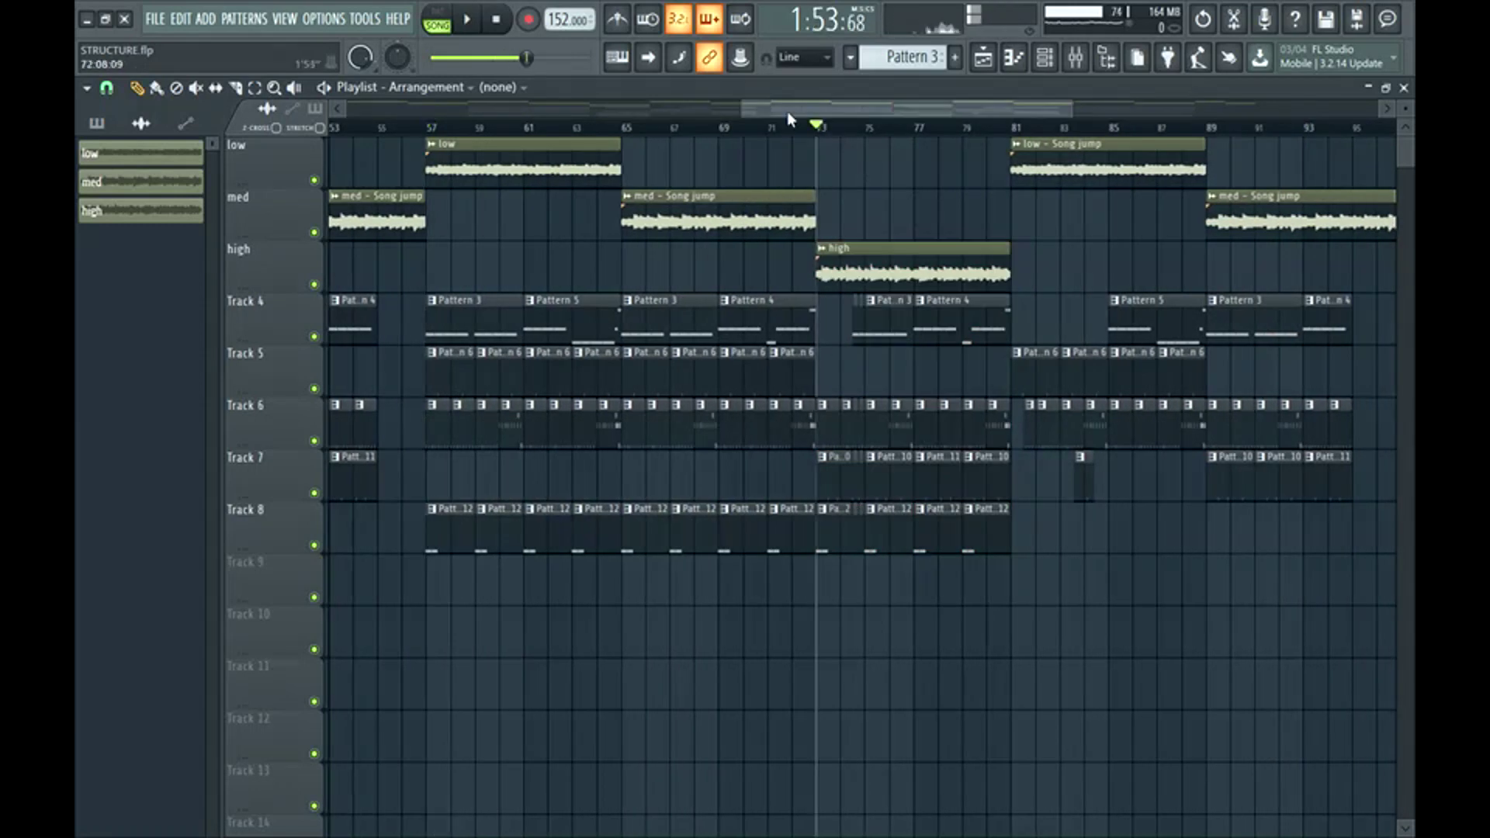
scroll(787, 110, up, 3)
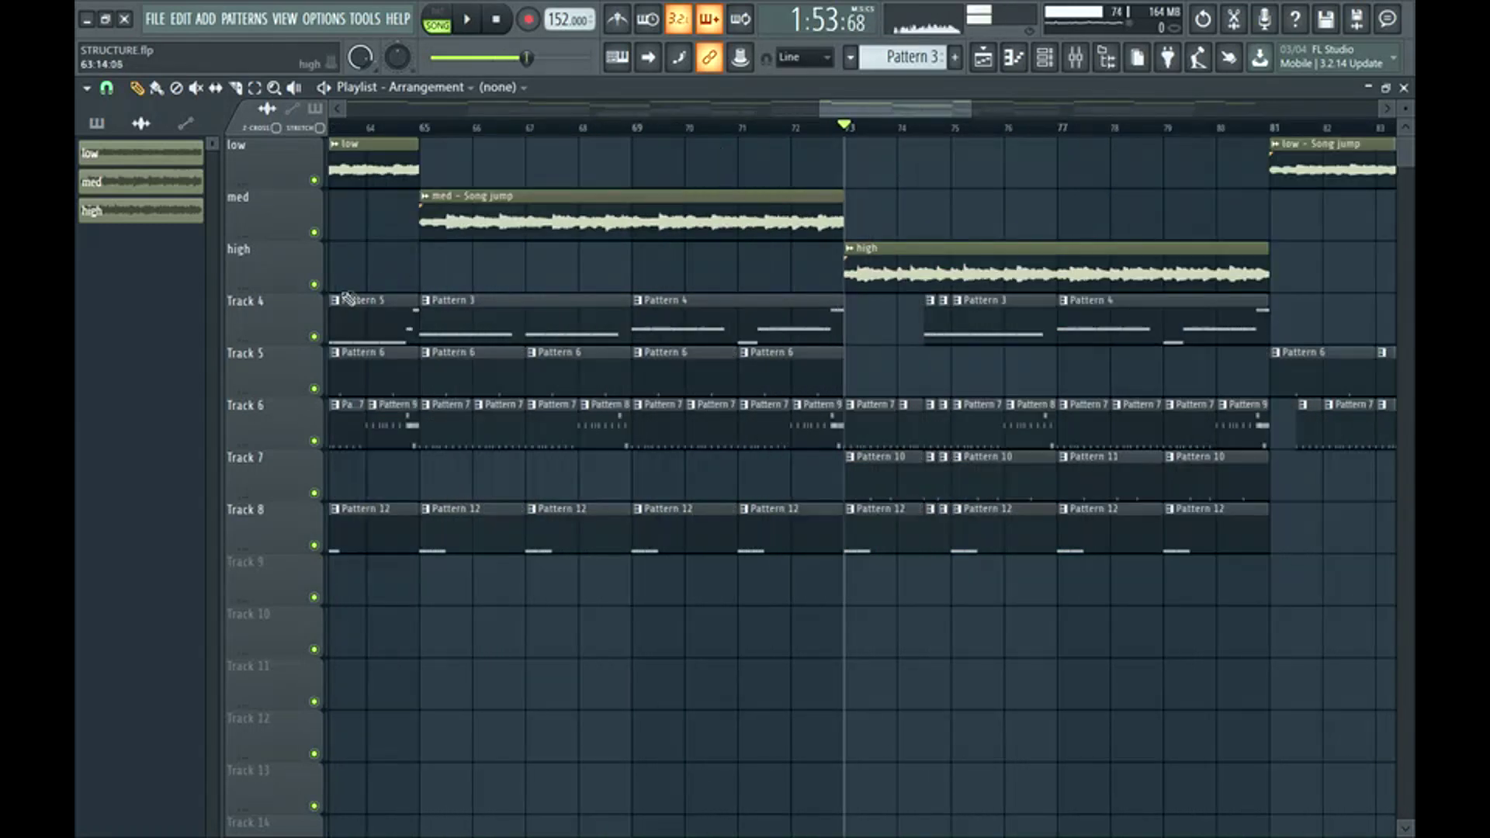
ctrl+click(315, 285)
key(space)
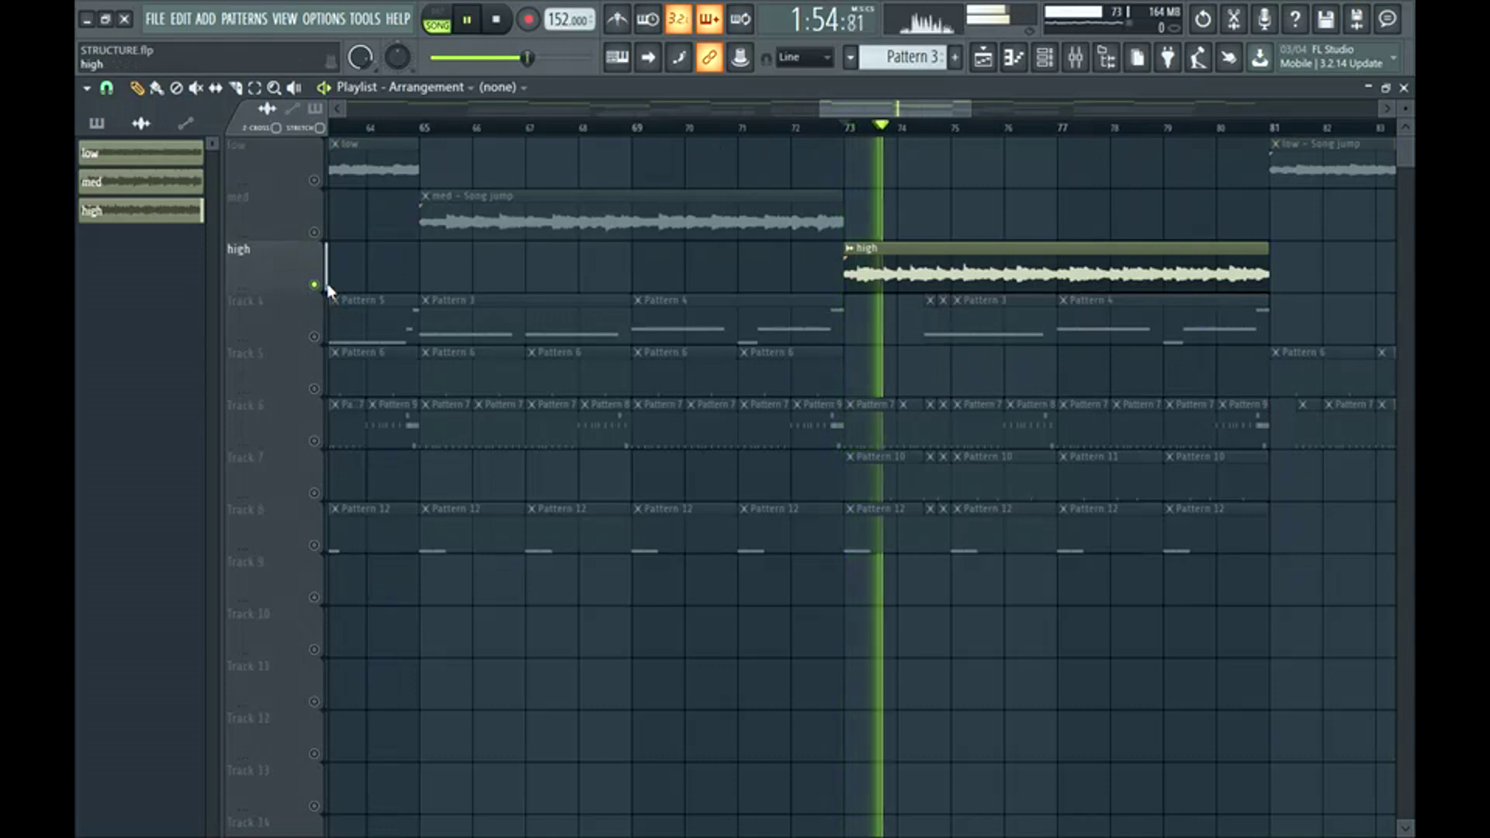
key(space)
ctrl+click(314, 284)
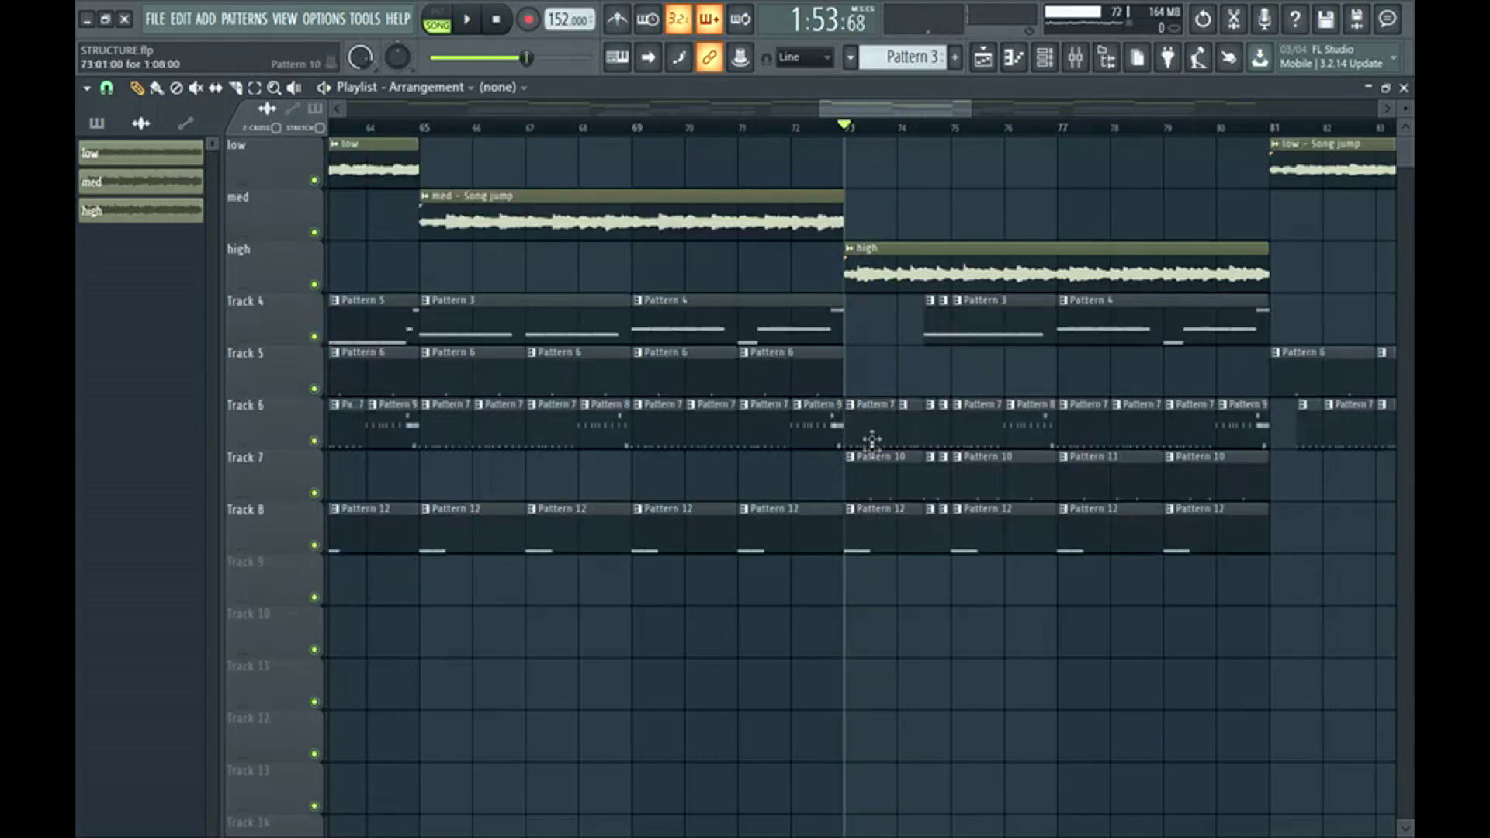
Play the full high section from bar 73, and replay the transition from the med section starting at bar 72
key(space)
key(space)
click(792, 128)
key(space)
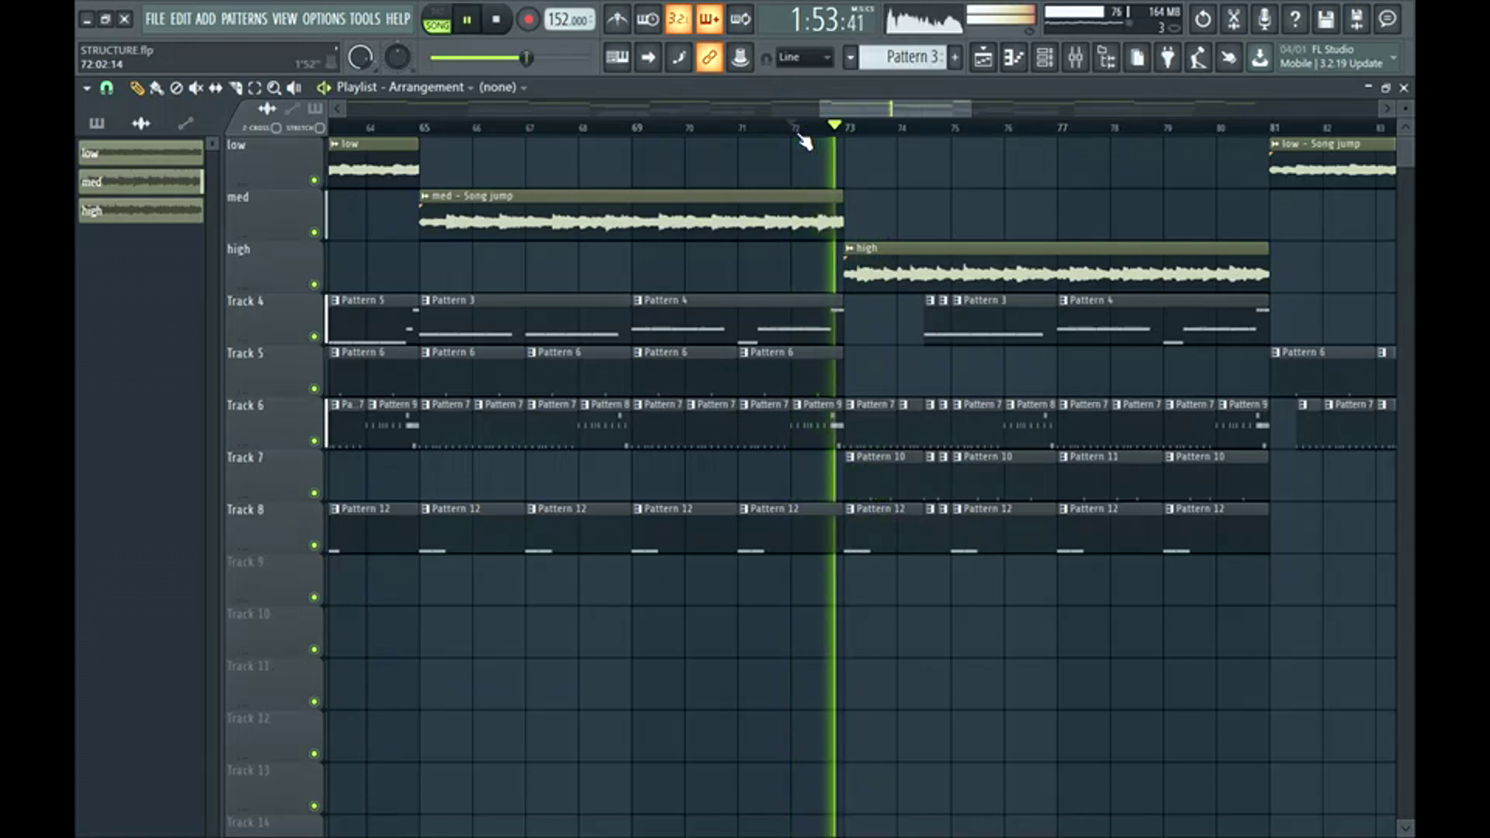
key(space)
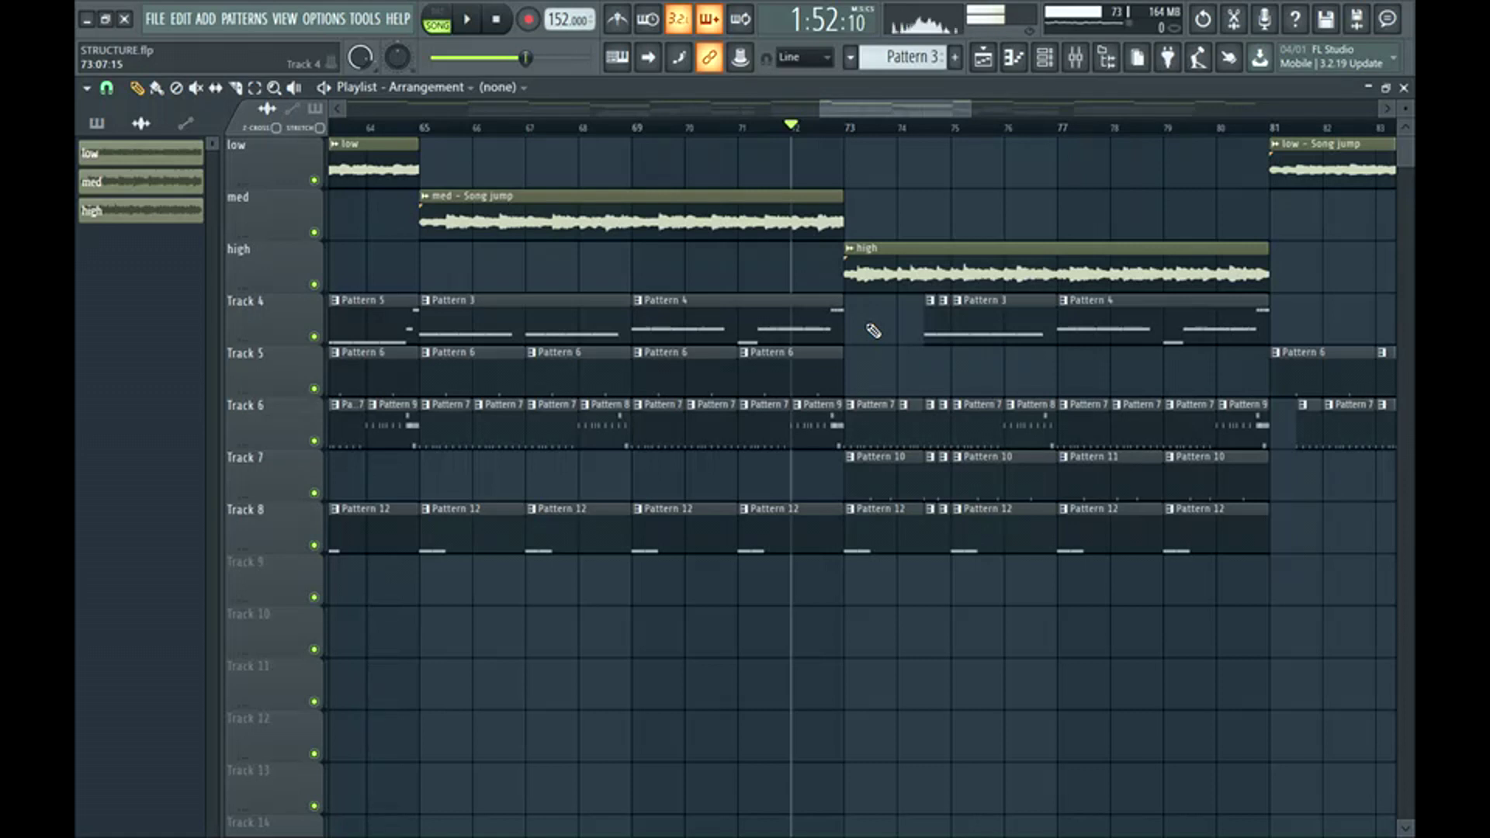
Point out the short cut clips before bar 75 on Tracks 6 to 8 and play the high section from bar 73
scroll(871, 324, down, 2)
scroll(871, 324, up, 2)
drag(891, 114, 893, 147)
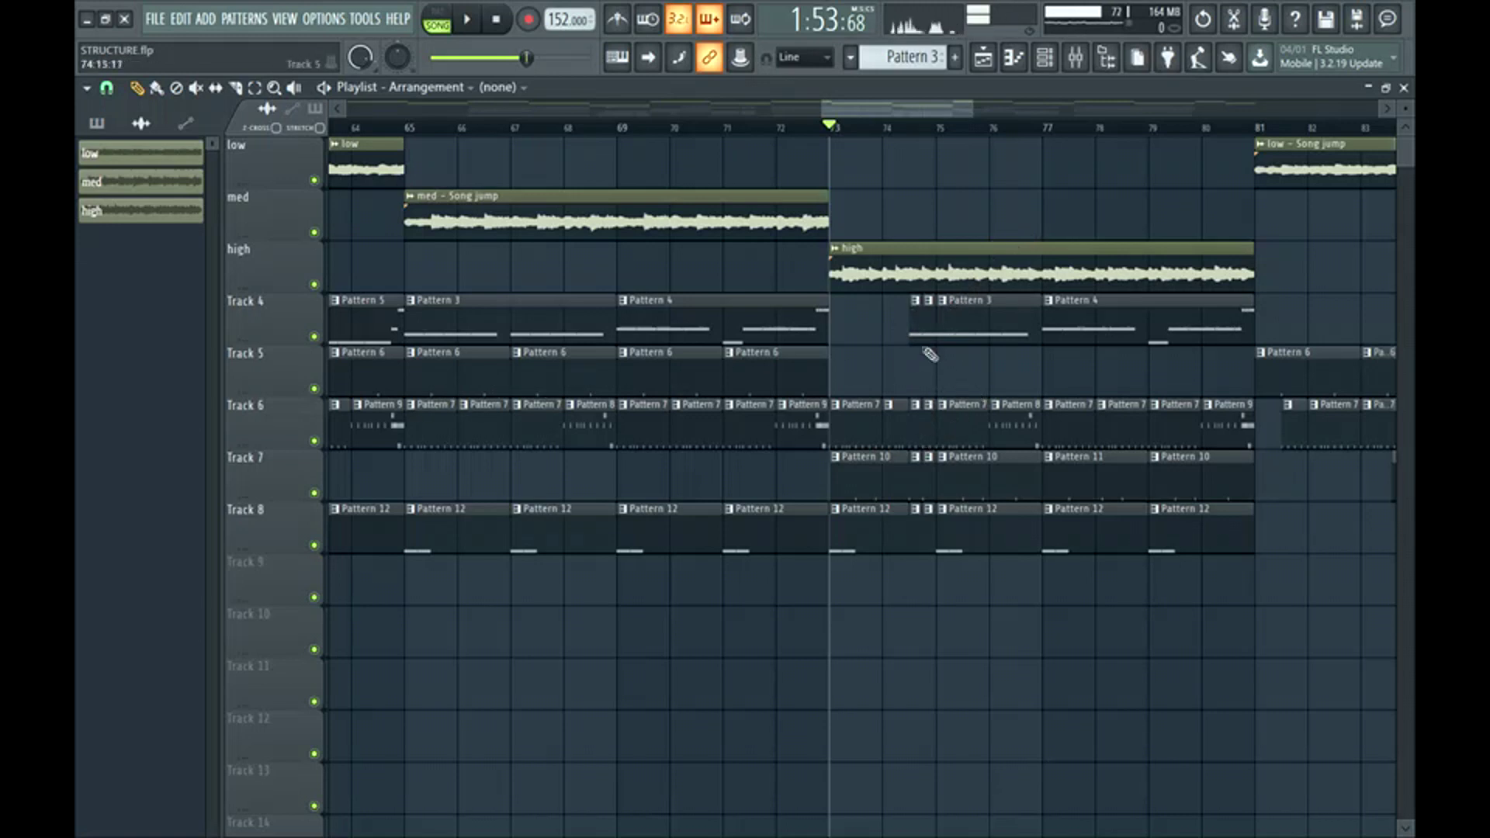
drag(914, 396, 934, 500)
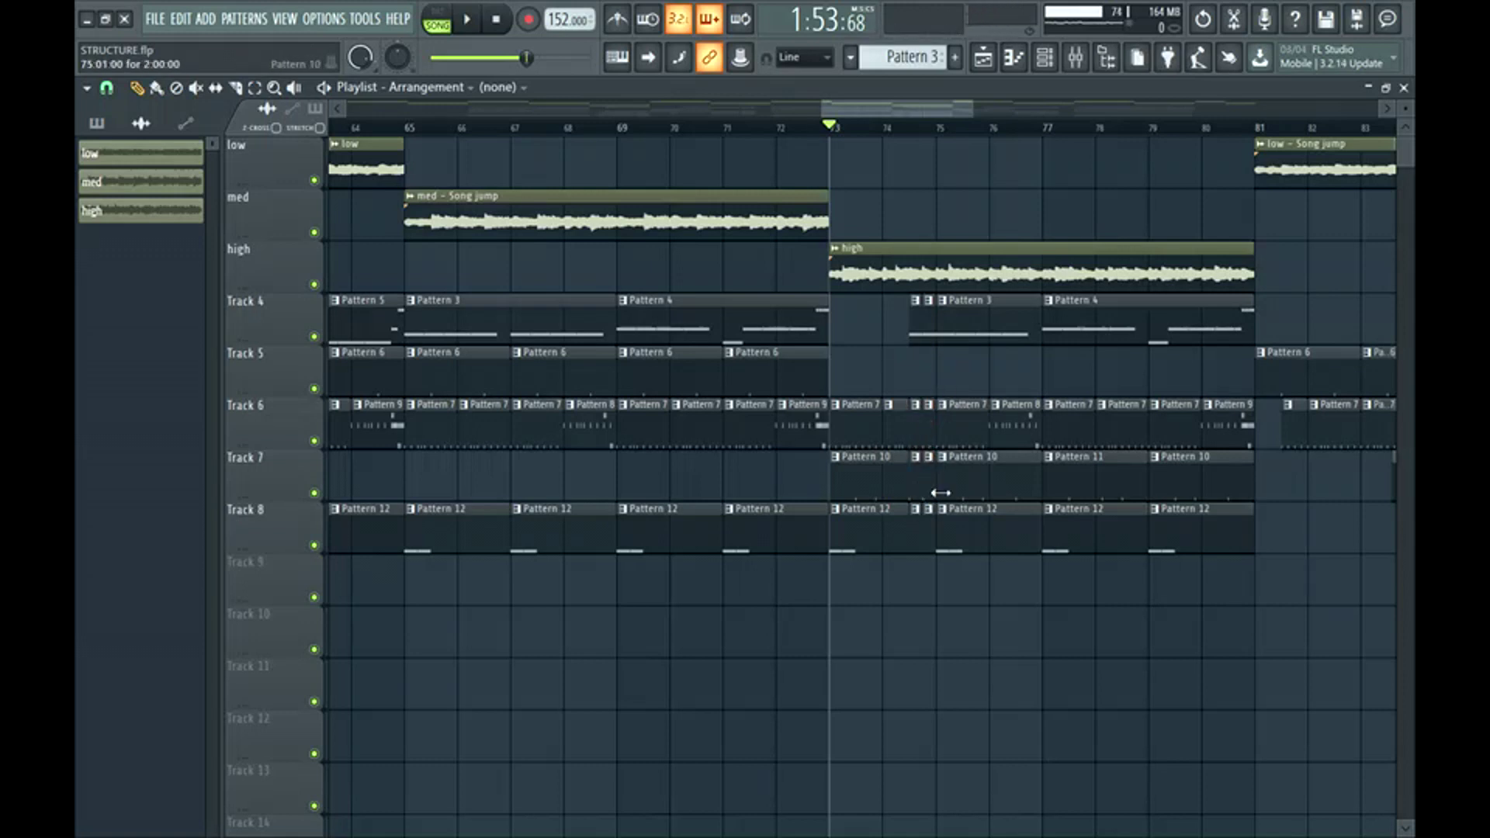
key(space)
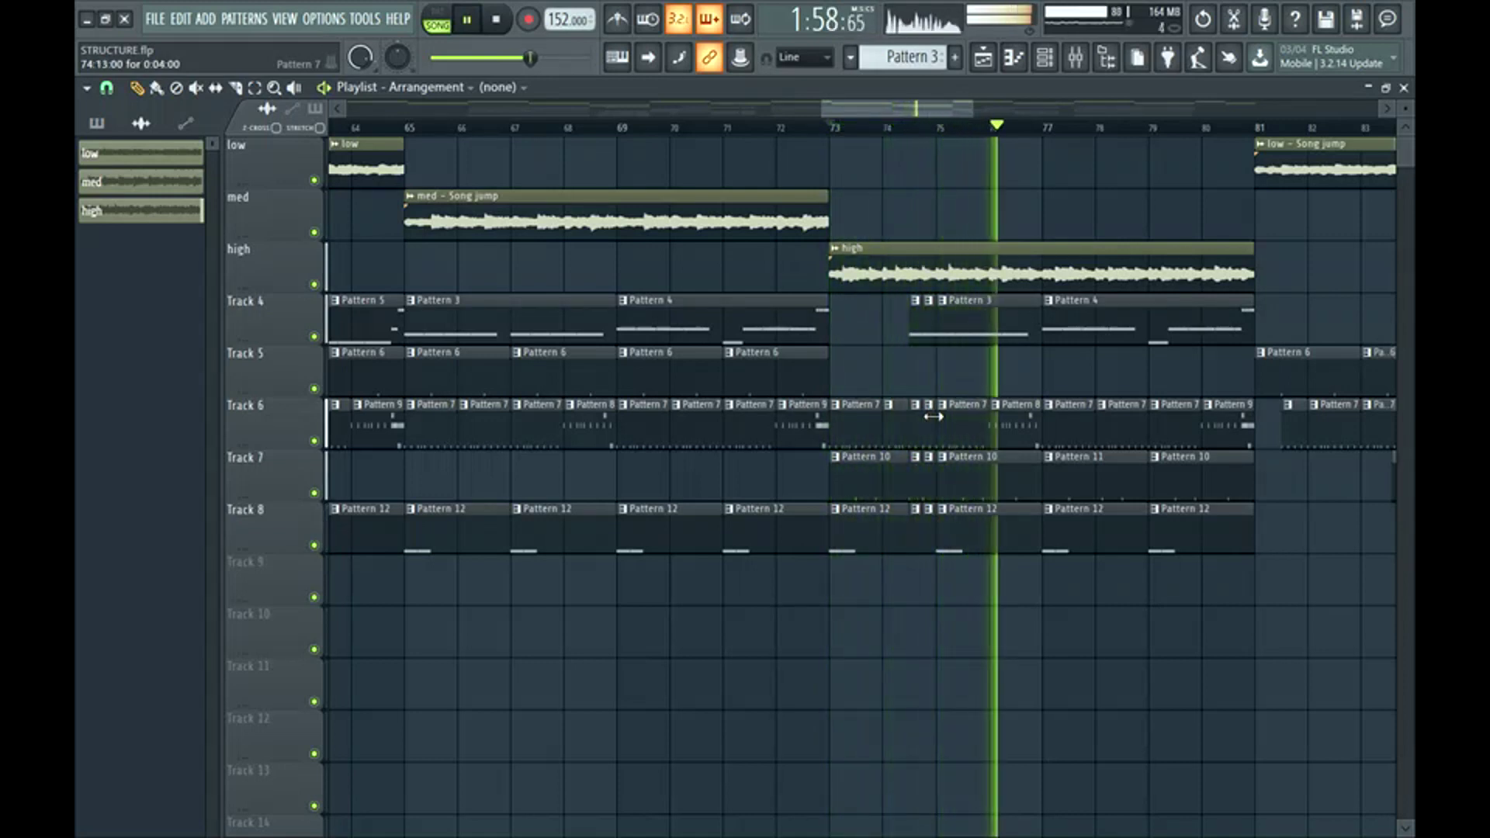
key(space)
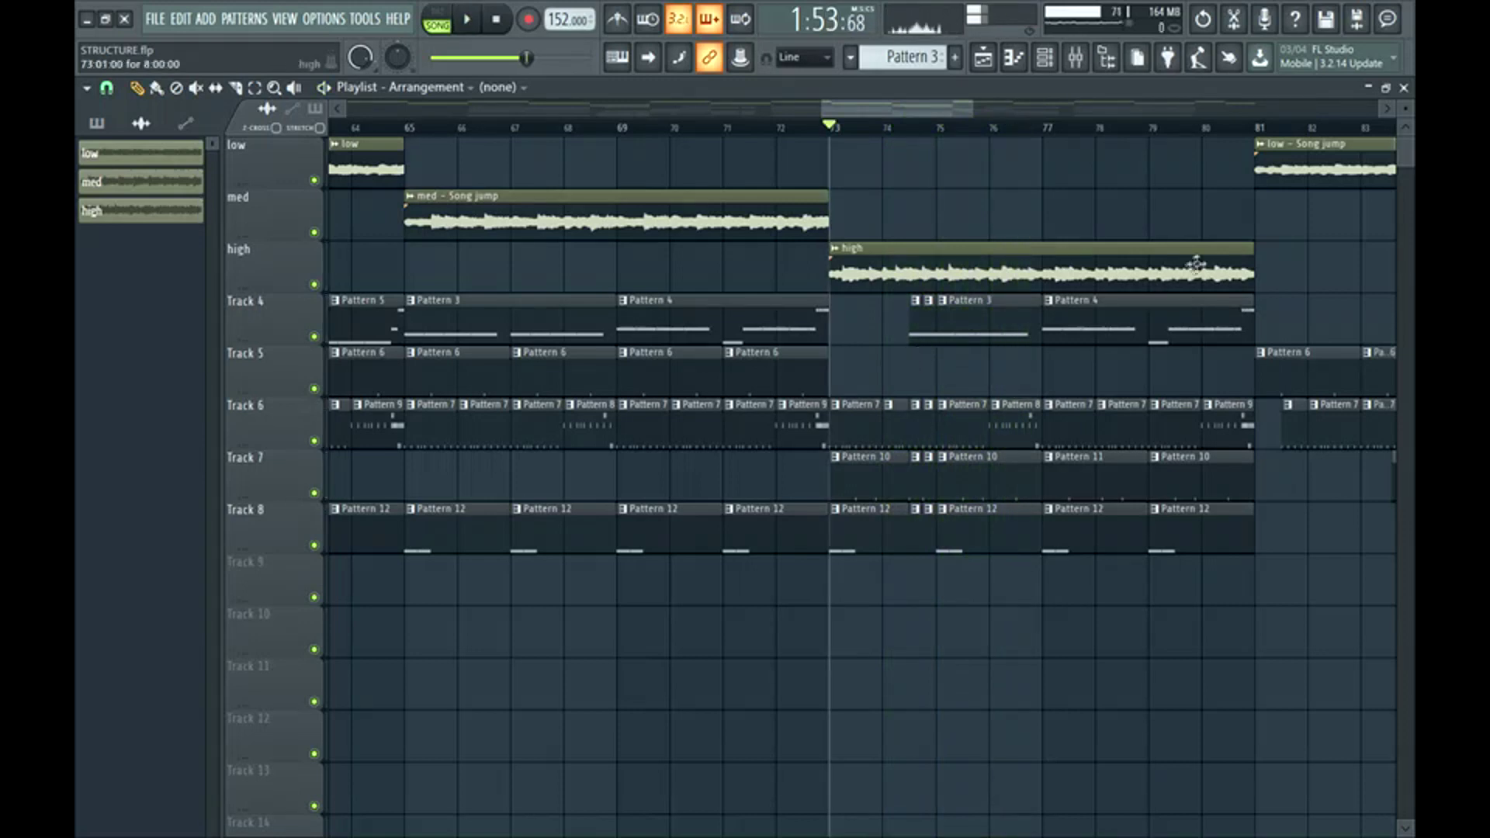
Play the second half of the high section from bar 77
drag(940, 109, 1016, 132)
click(515, 130)
key(space)
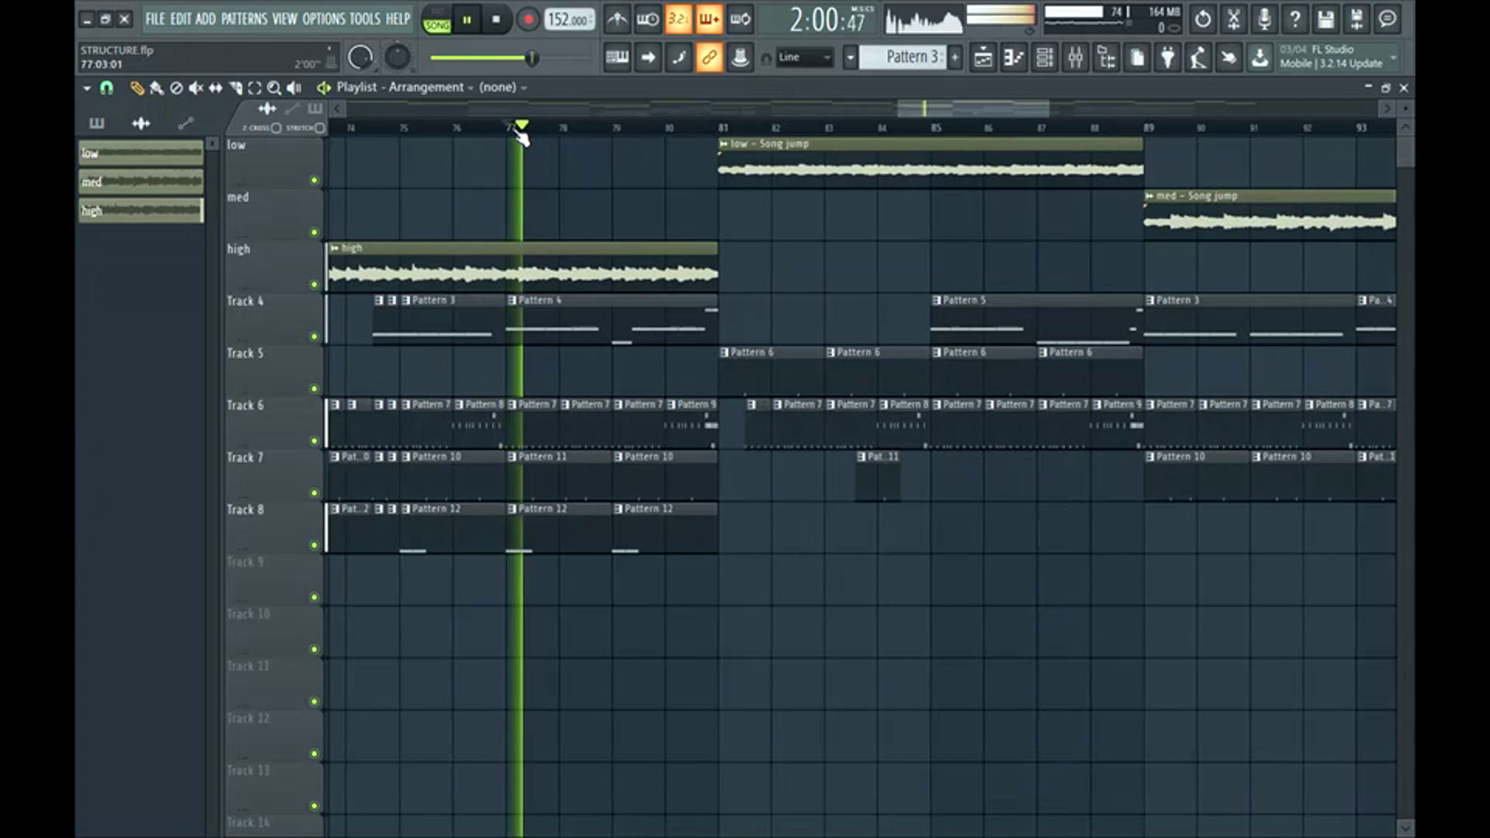
key(space)
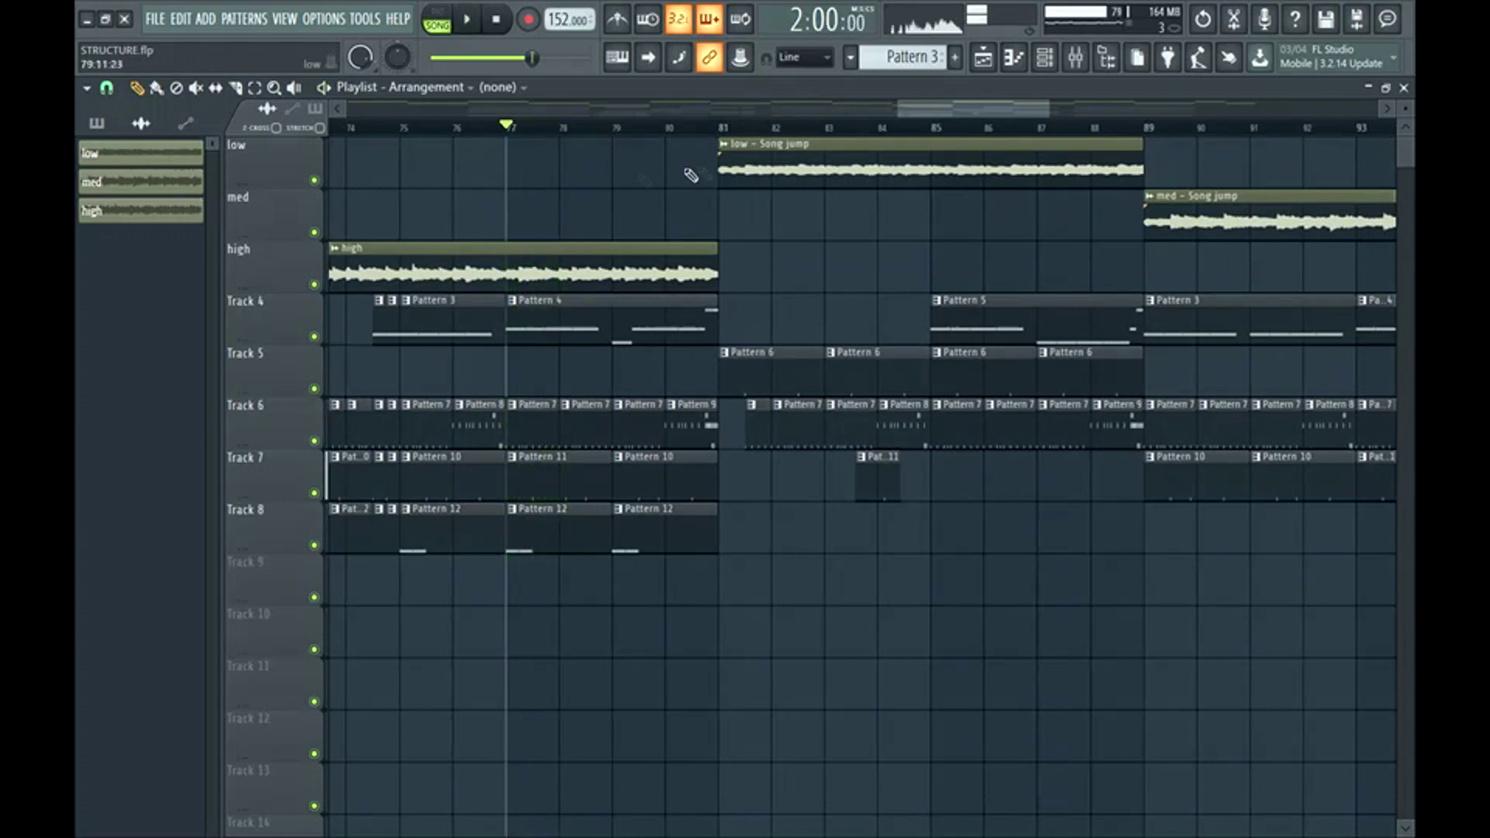
Highlight the low section from bar 81 to bar 89 across all tracks and clear the selection
drag(1018, 109, 1043, 111)
key(space)
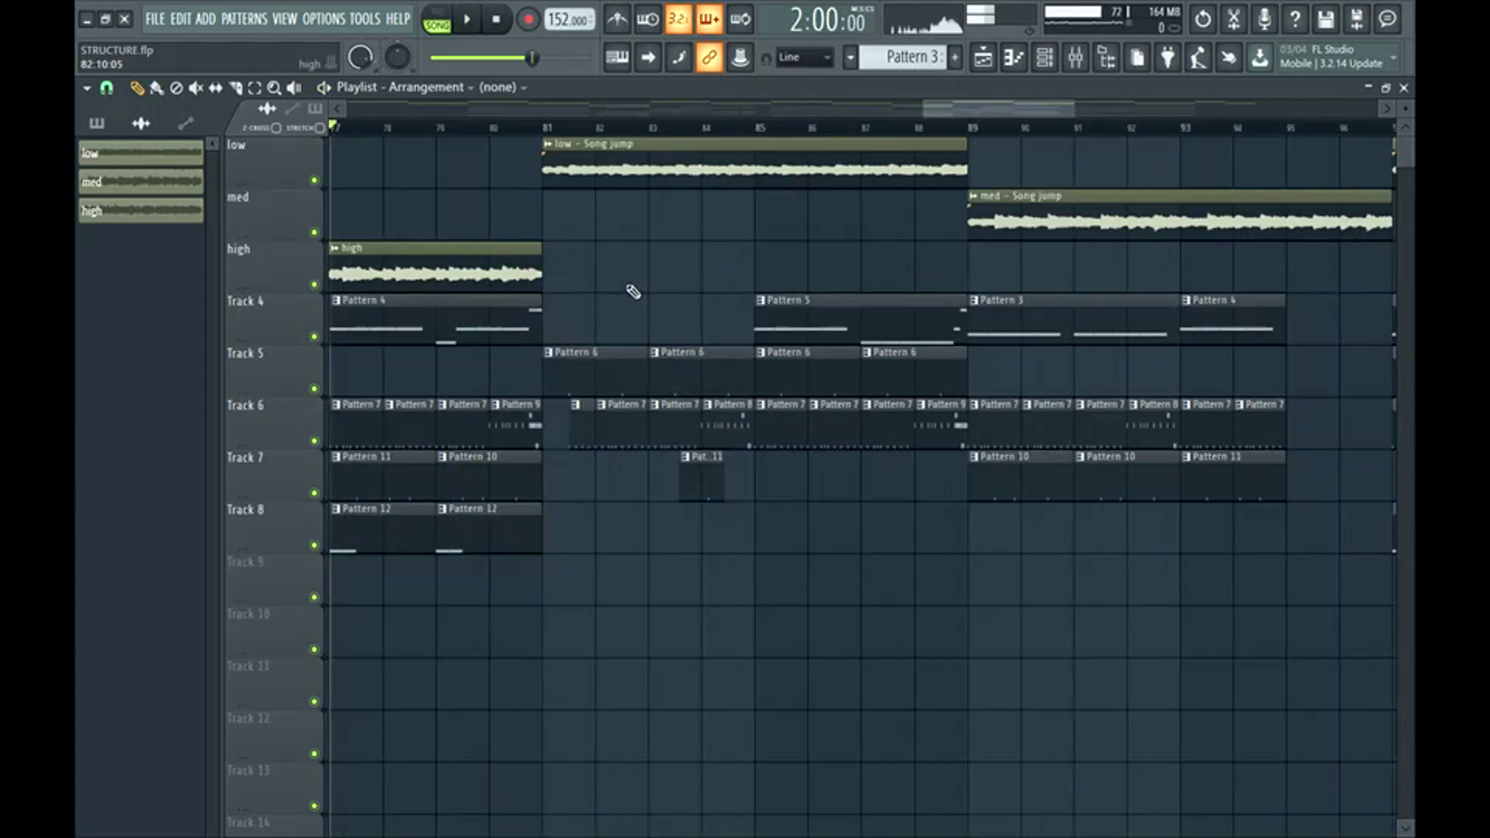
drag(543, 127, 966, 137)
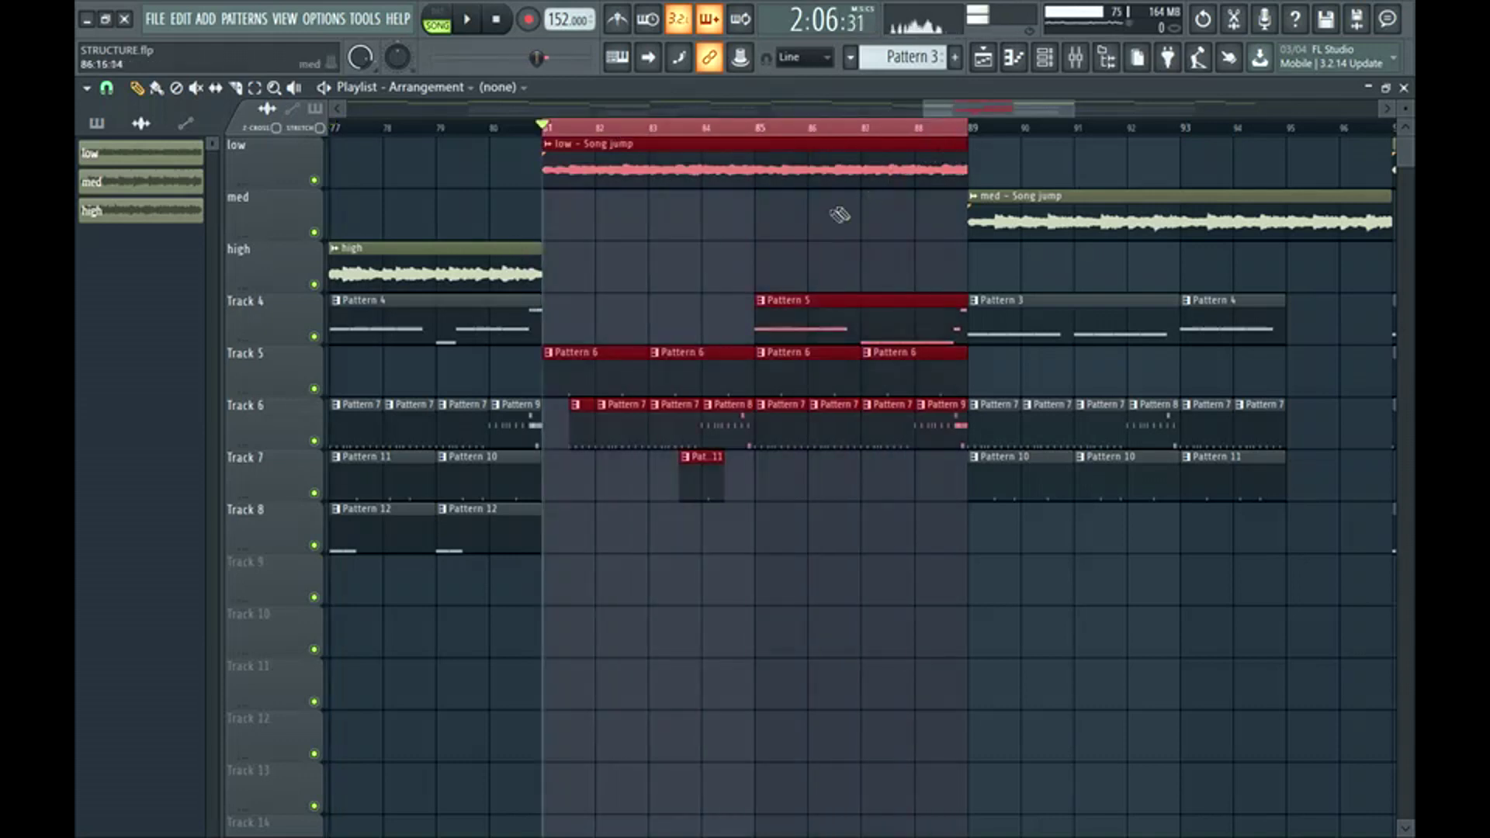
key(ctrl+d)
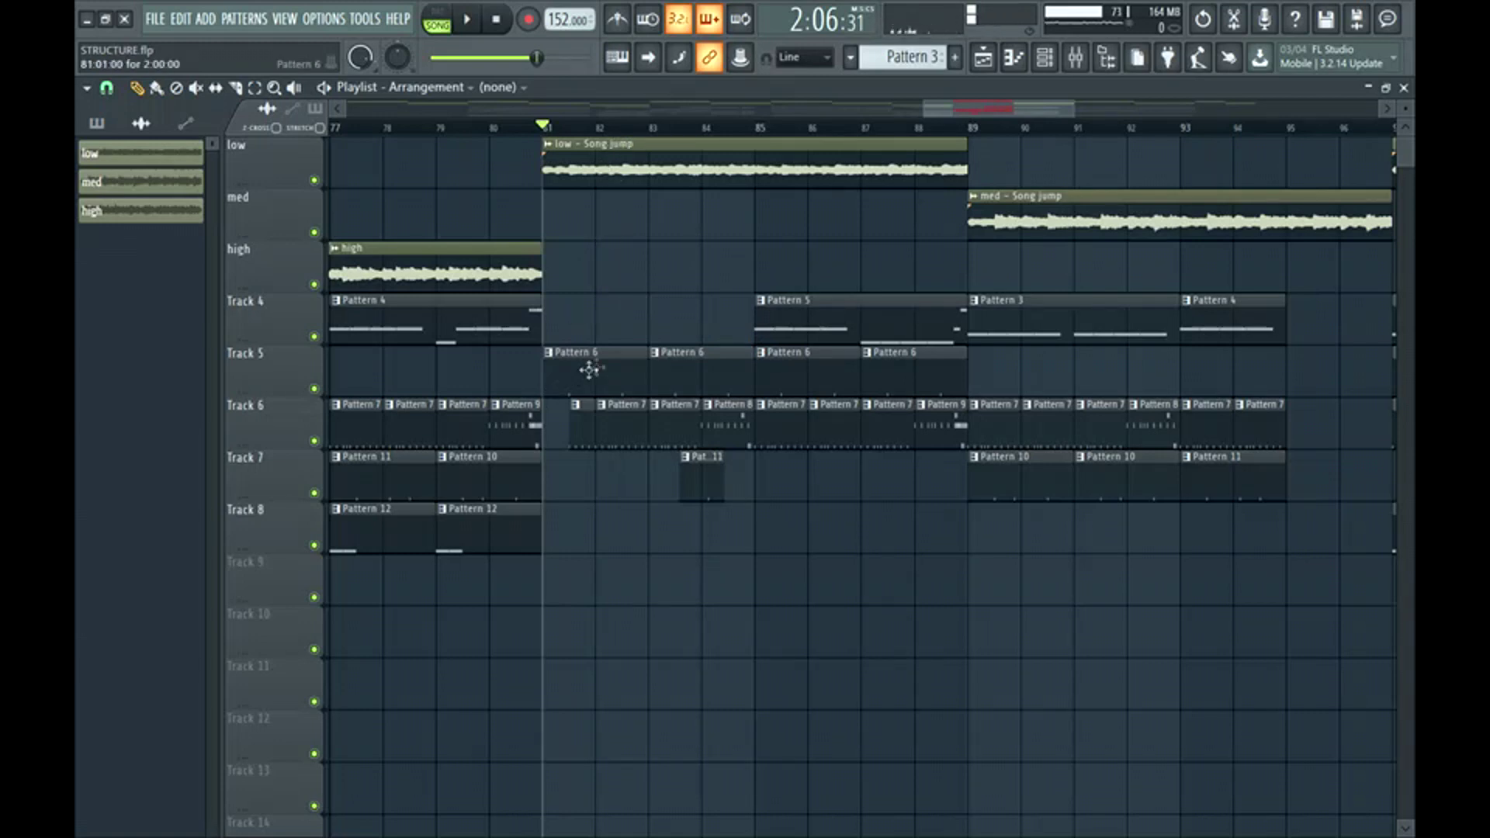
Highlight Pattern 5 on Track 4 and the short Pattern 11 clip on Track 7, and play the low section from bar 81
ctrl+click(706, 484)
ctrl+click(860, 318)
ctrl+click(671, 306)
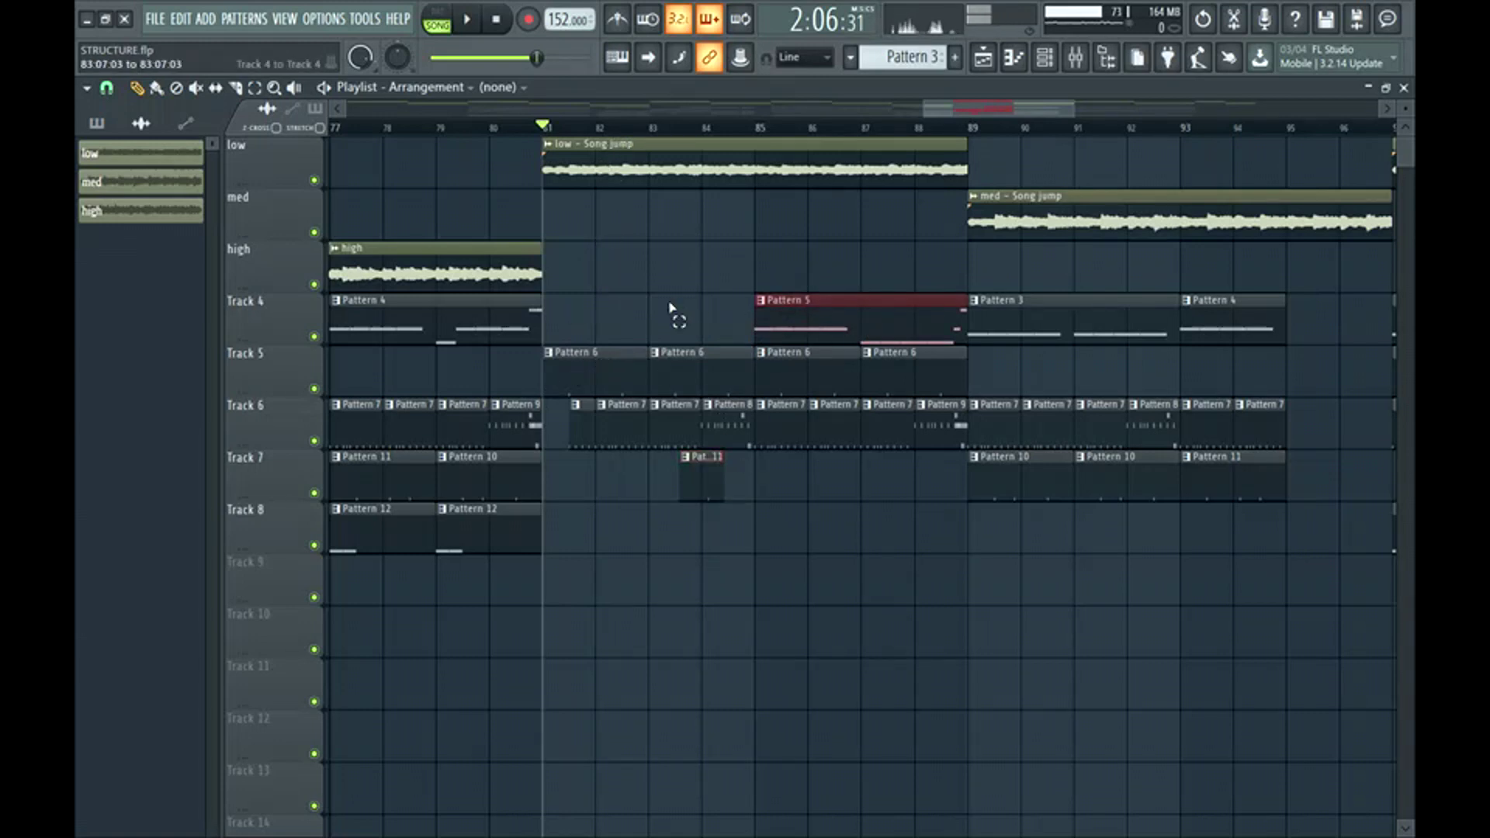
click(670, 306)
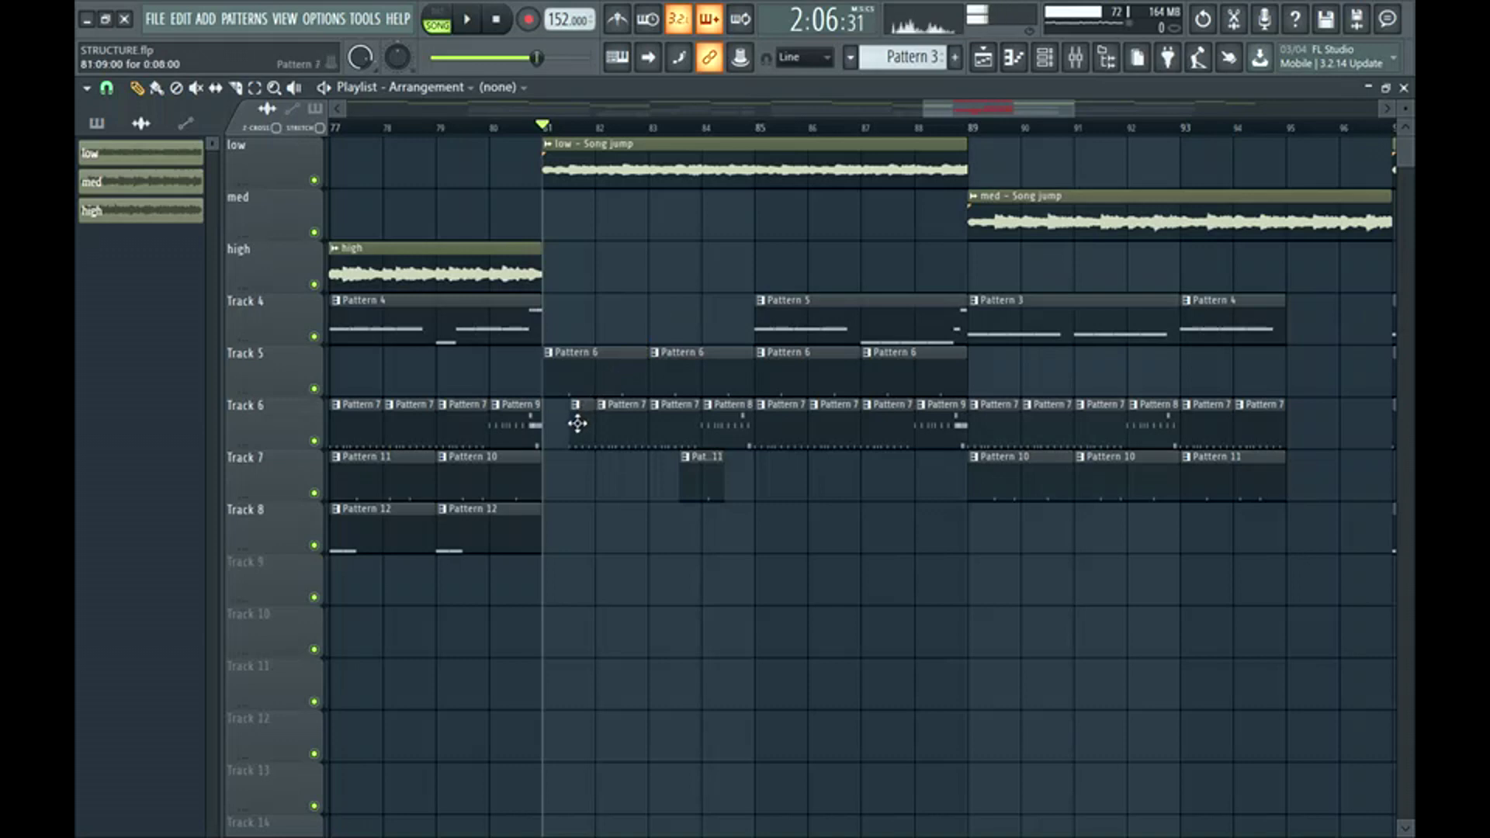
key(space)
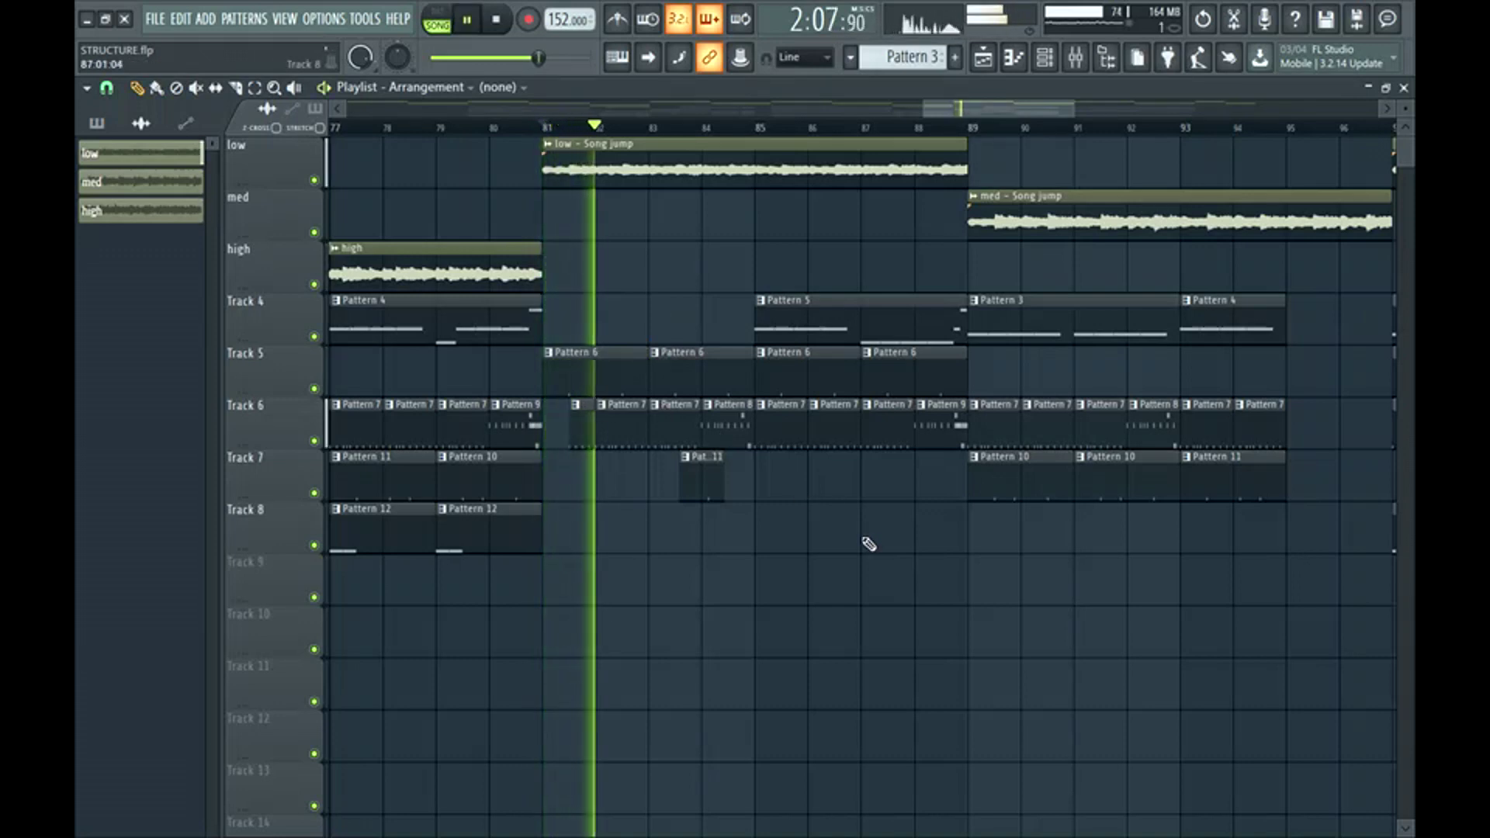
key(space)
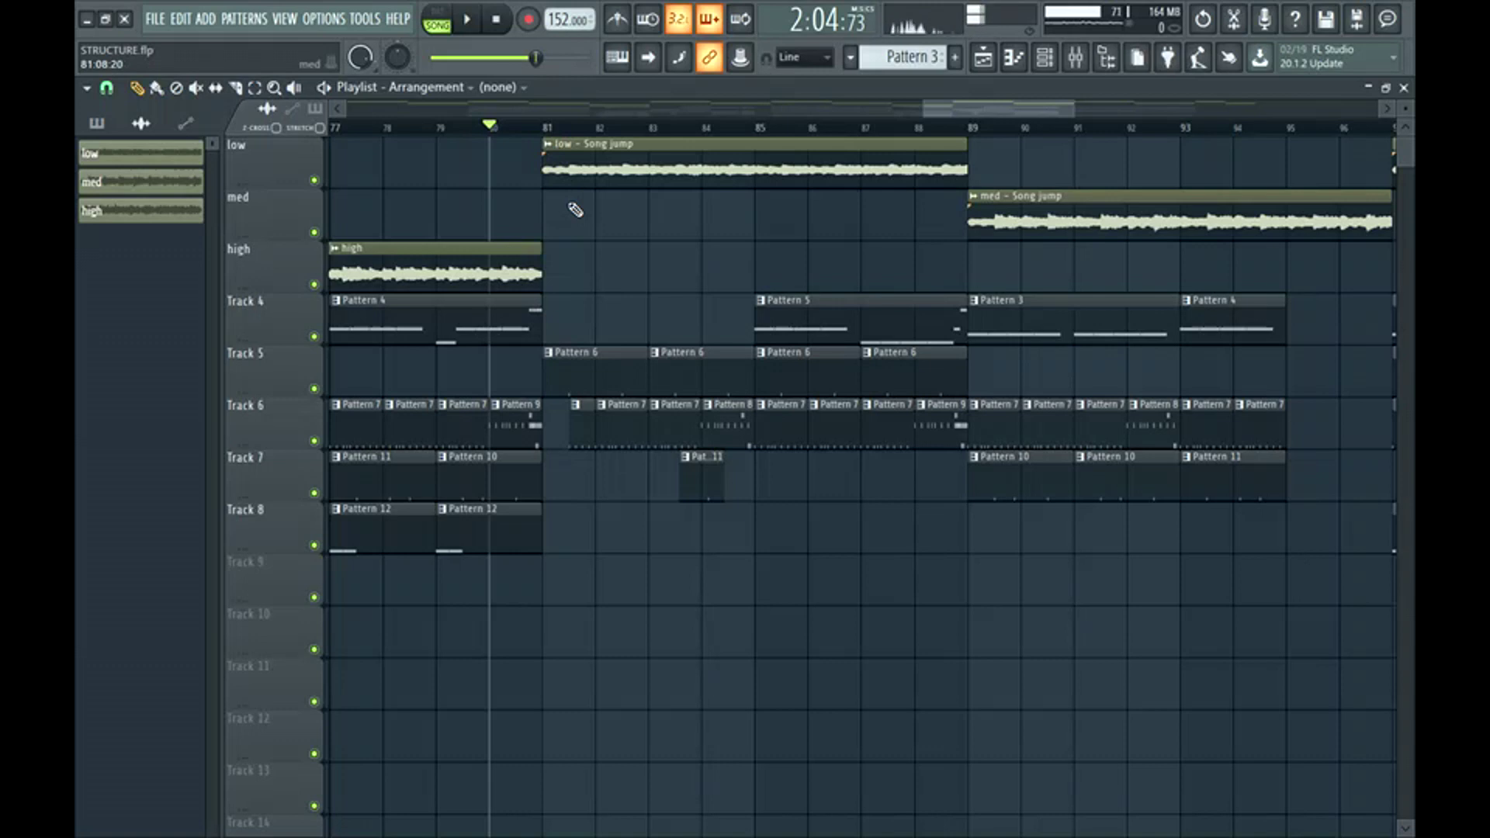
Point out the end of the high section and play its transition into the low section from bar 80
mouse_move(960, 115)
mouse_down()
mouse_move(914, 136)
mouse_move(952, 126)
mouse_up()
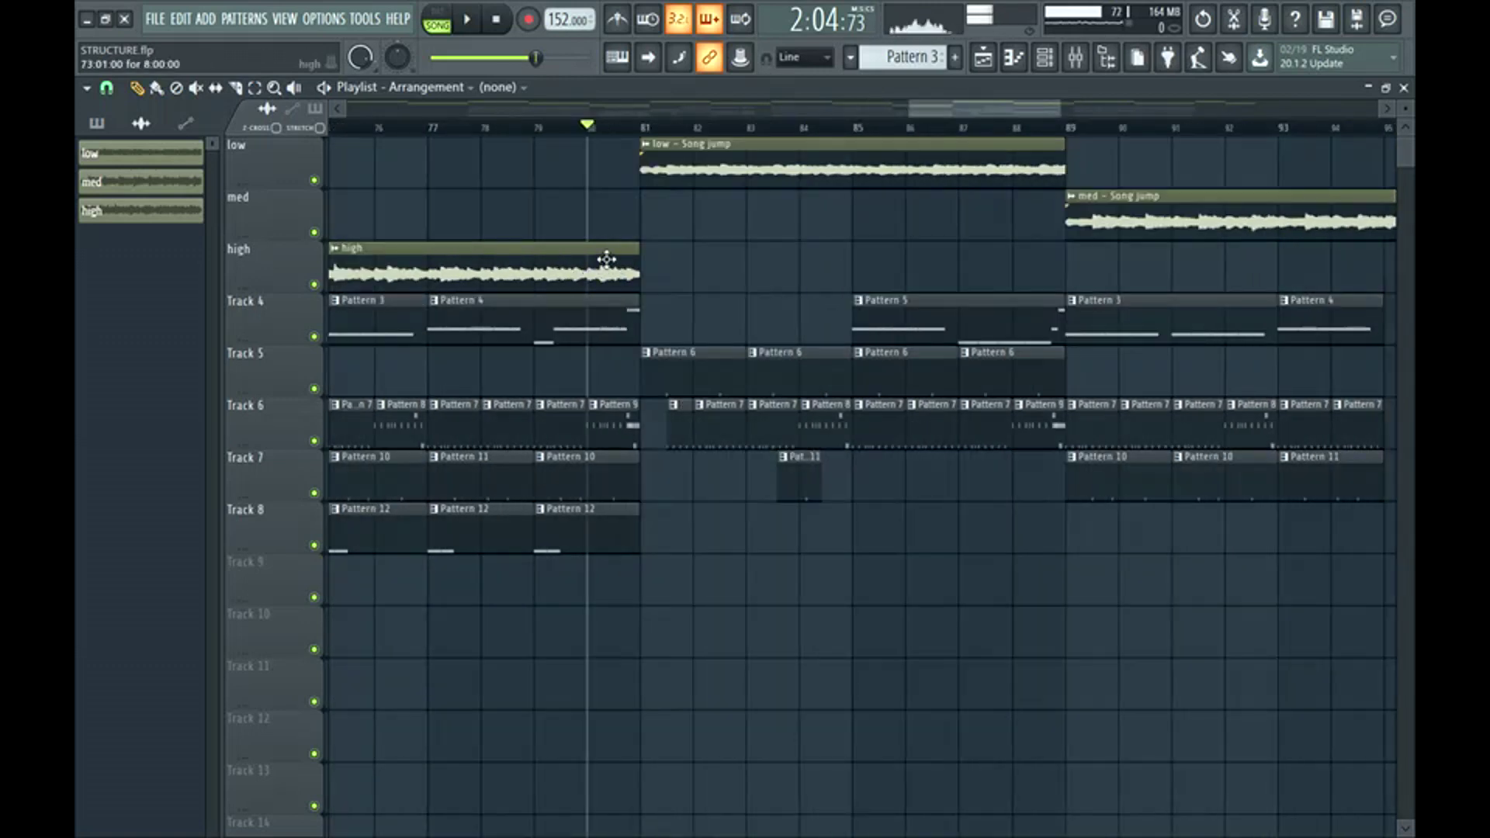
drag(613, 241, 572, 592)
click(684, 520)
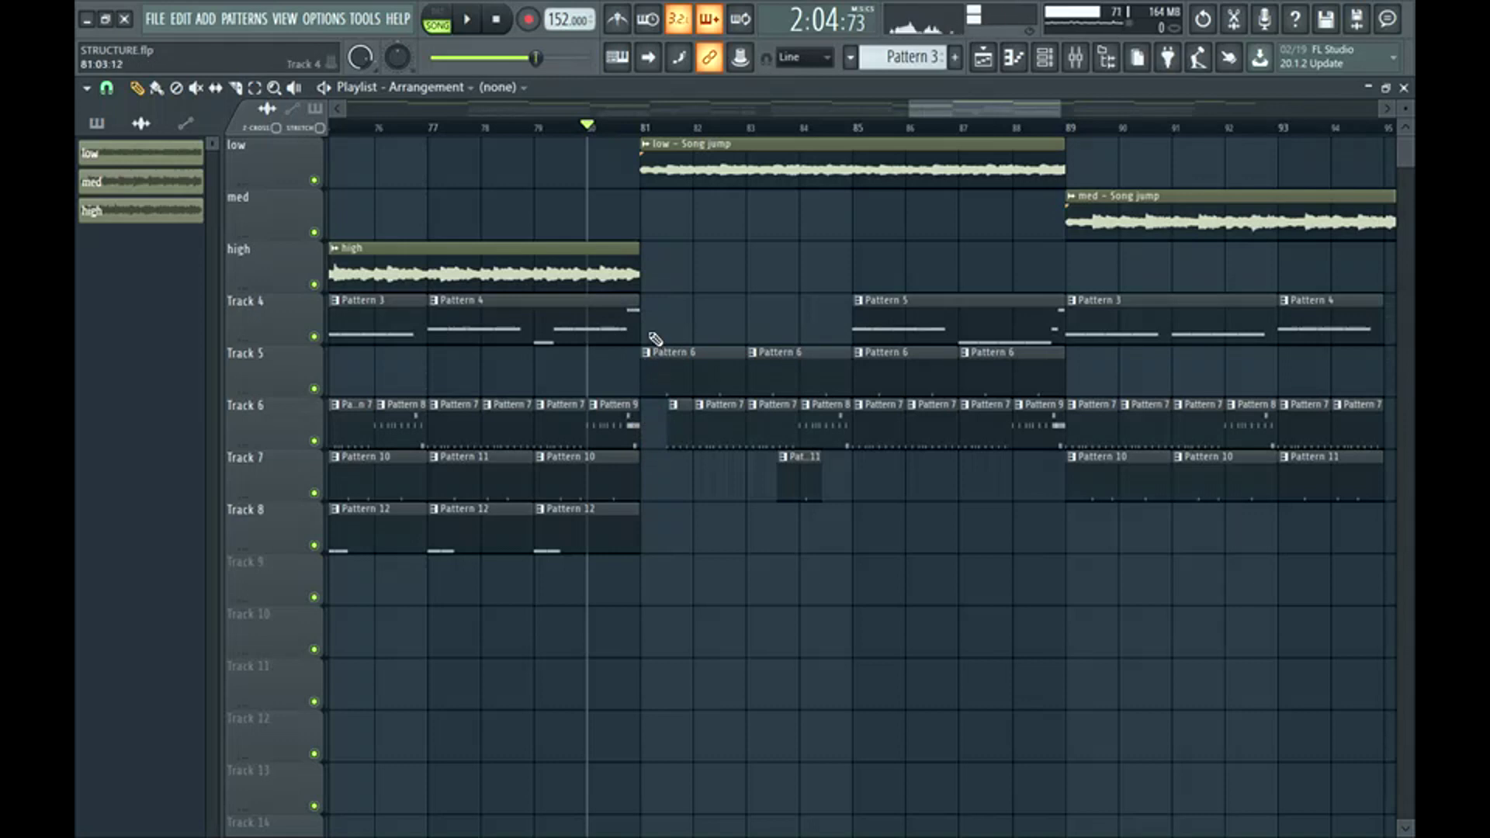
key(space)
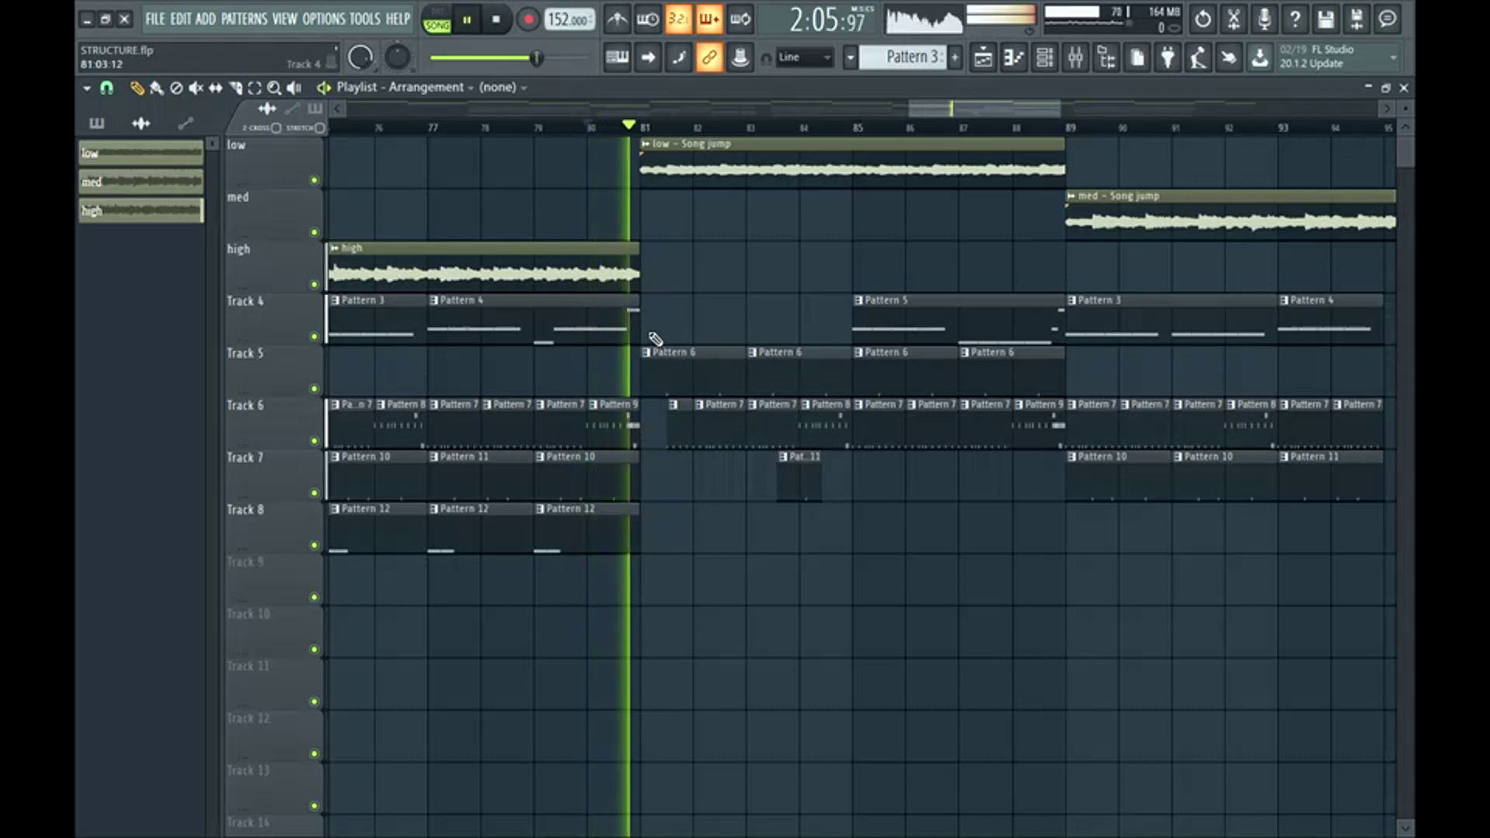
key(space)
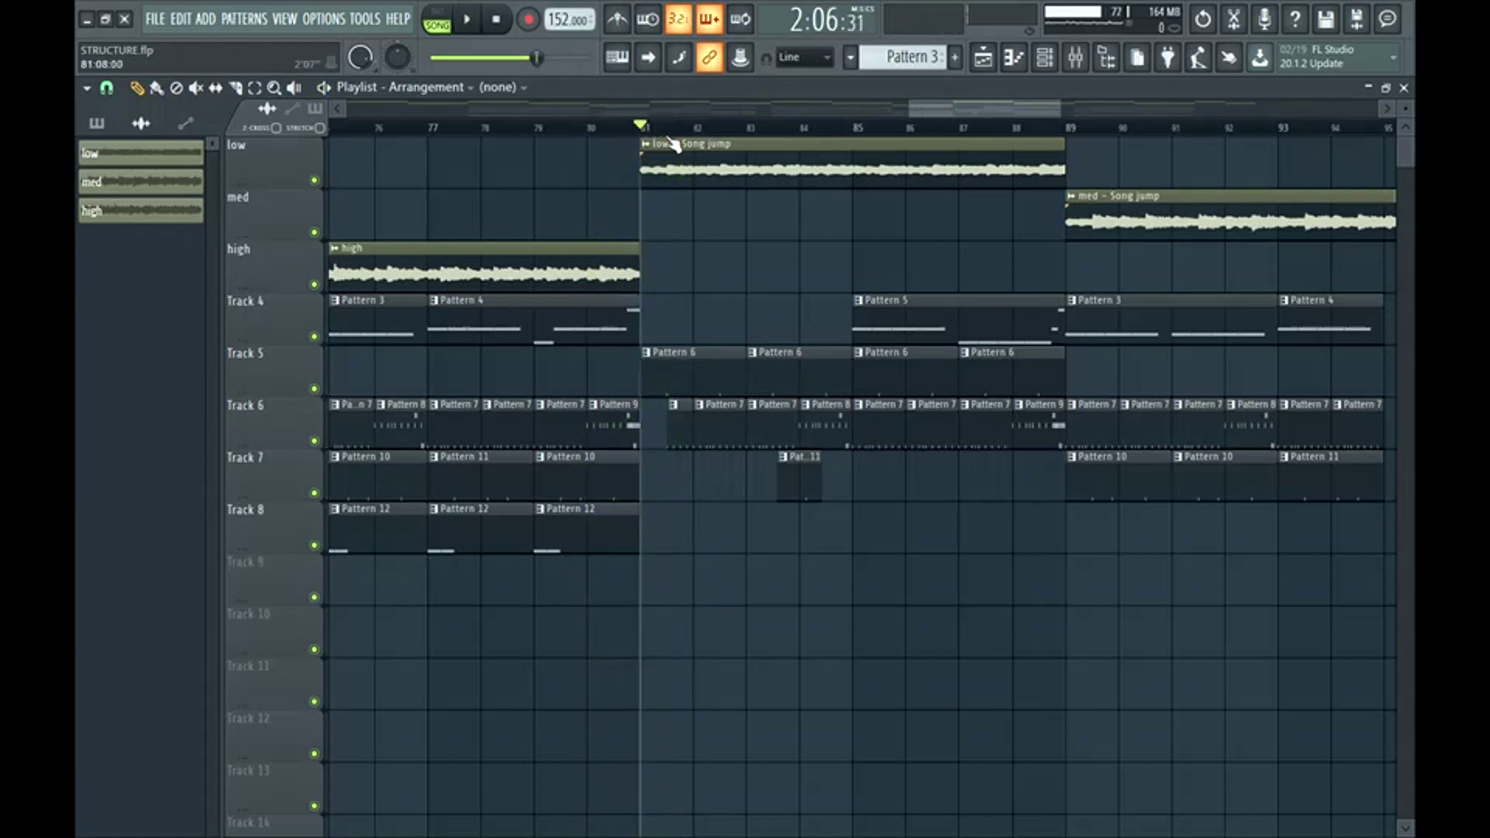
Play the low section from bar 83 through the entry of Pattern 5 at bar 85
click(750, 127)
key(space)
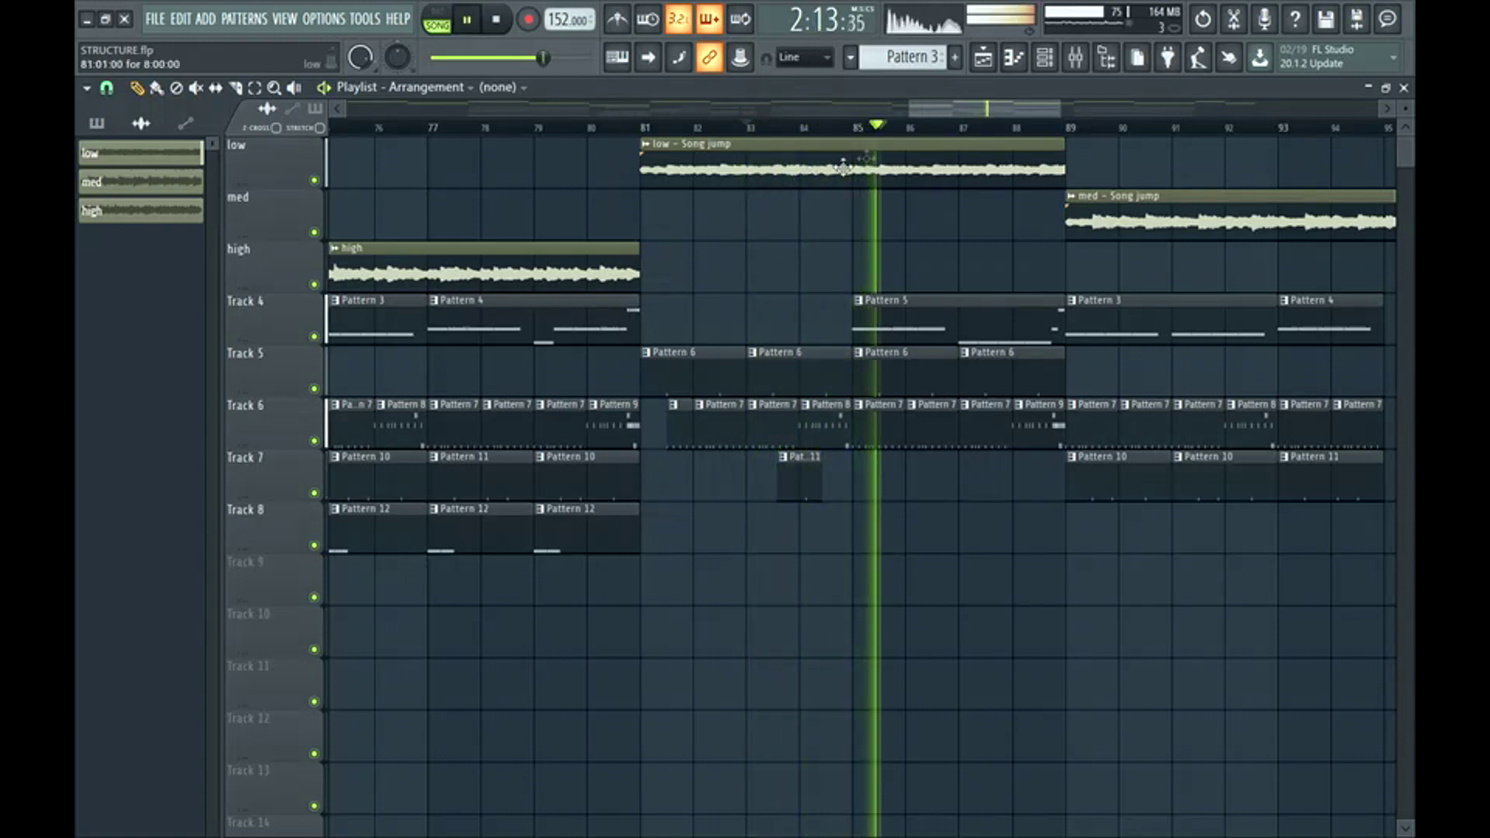
drag(997, 125, 1036, 138)
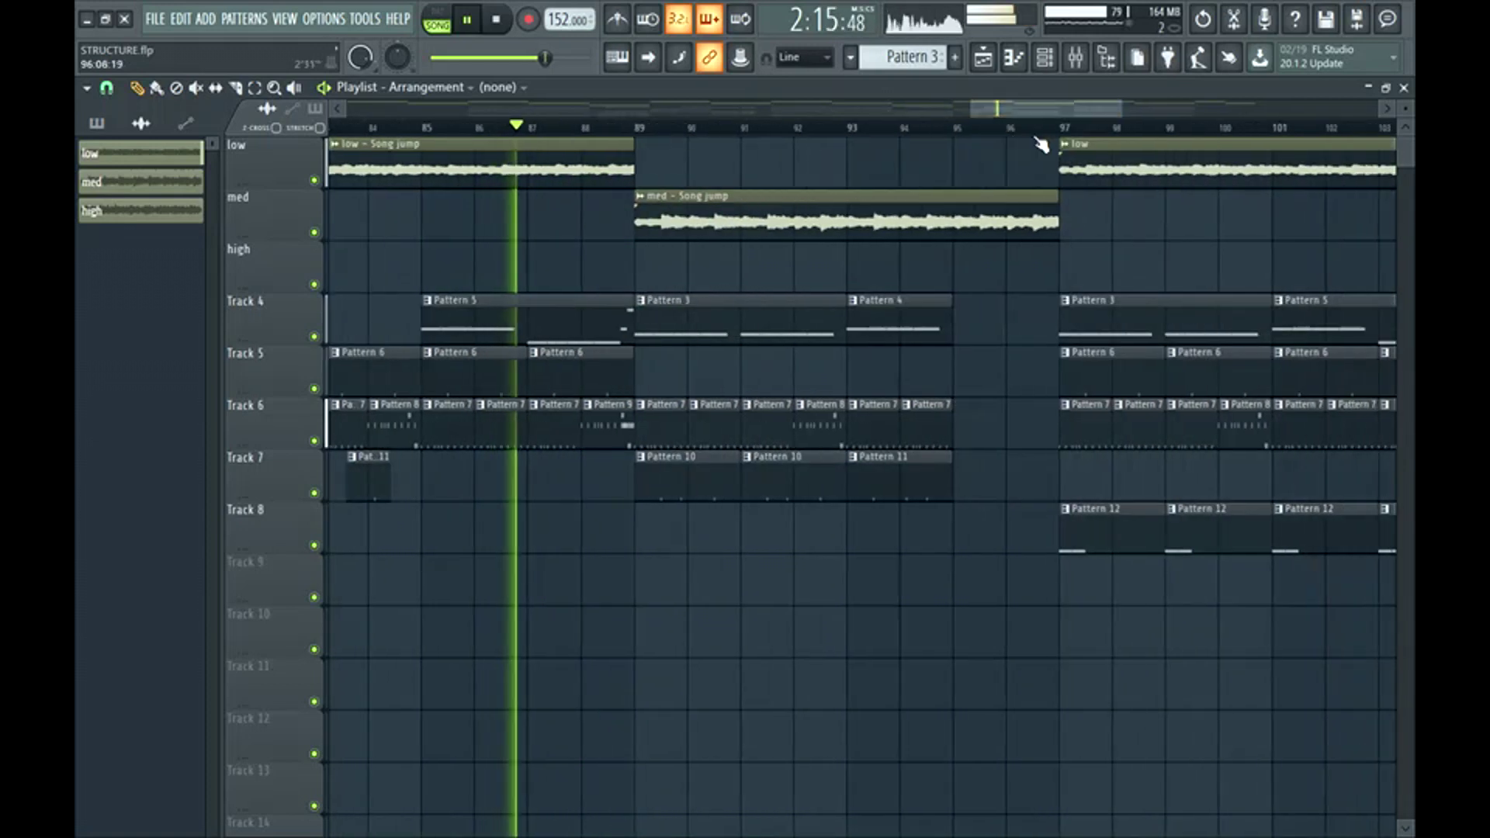
key(space)
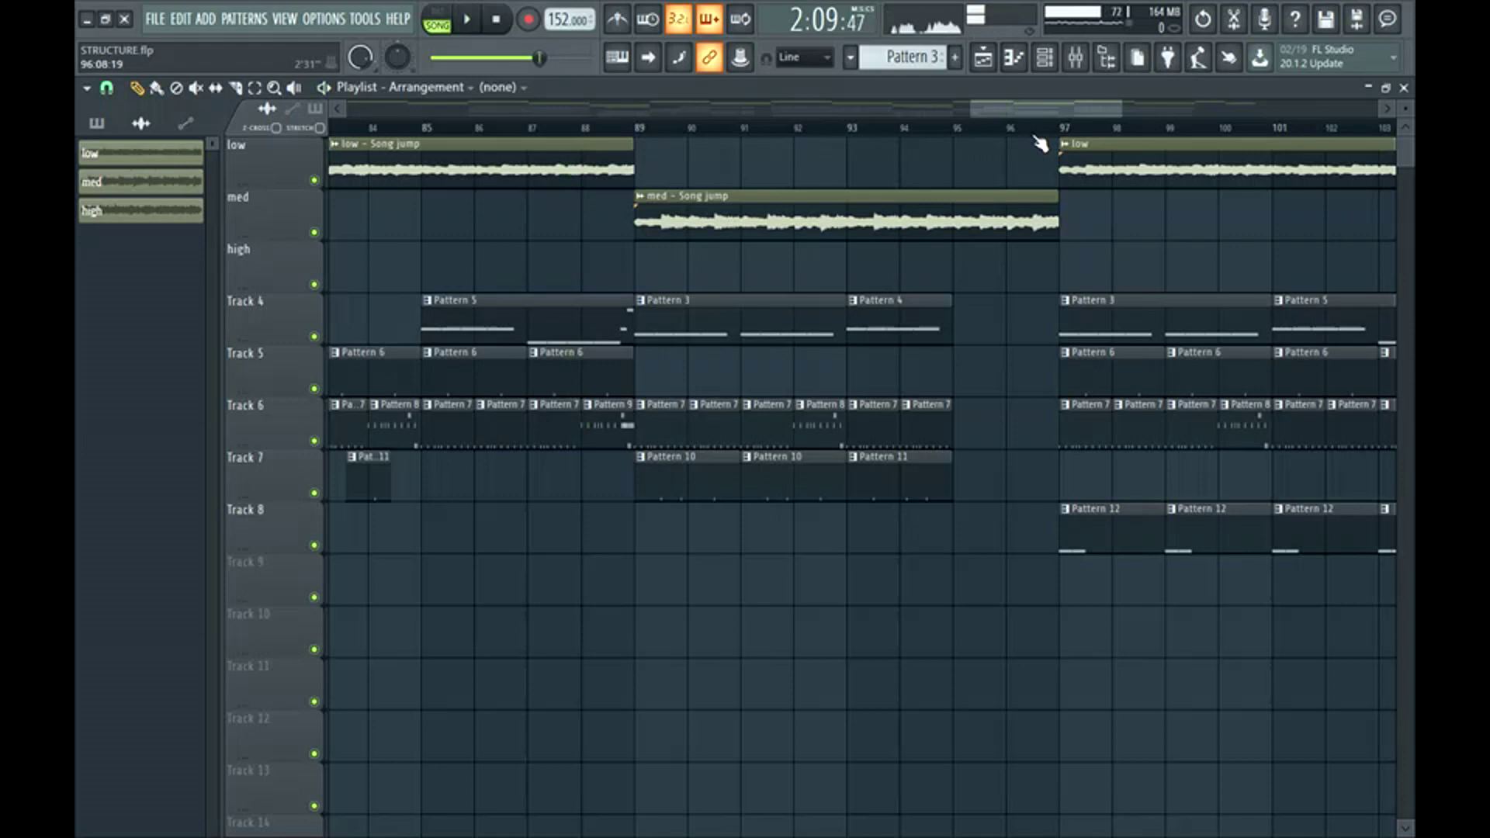
Highlight the med clip at bar 89 and the patterns beneath it, clear the selection and play the section's opening
click(775, 215)
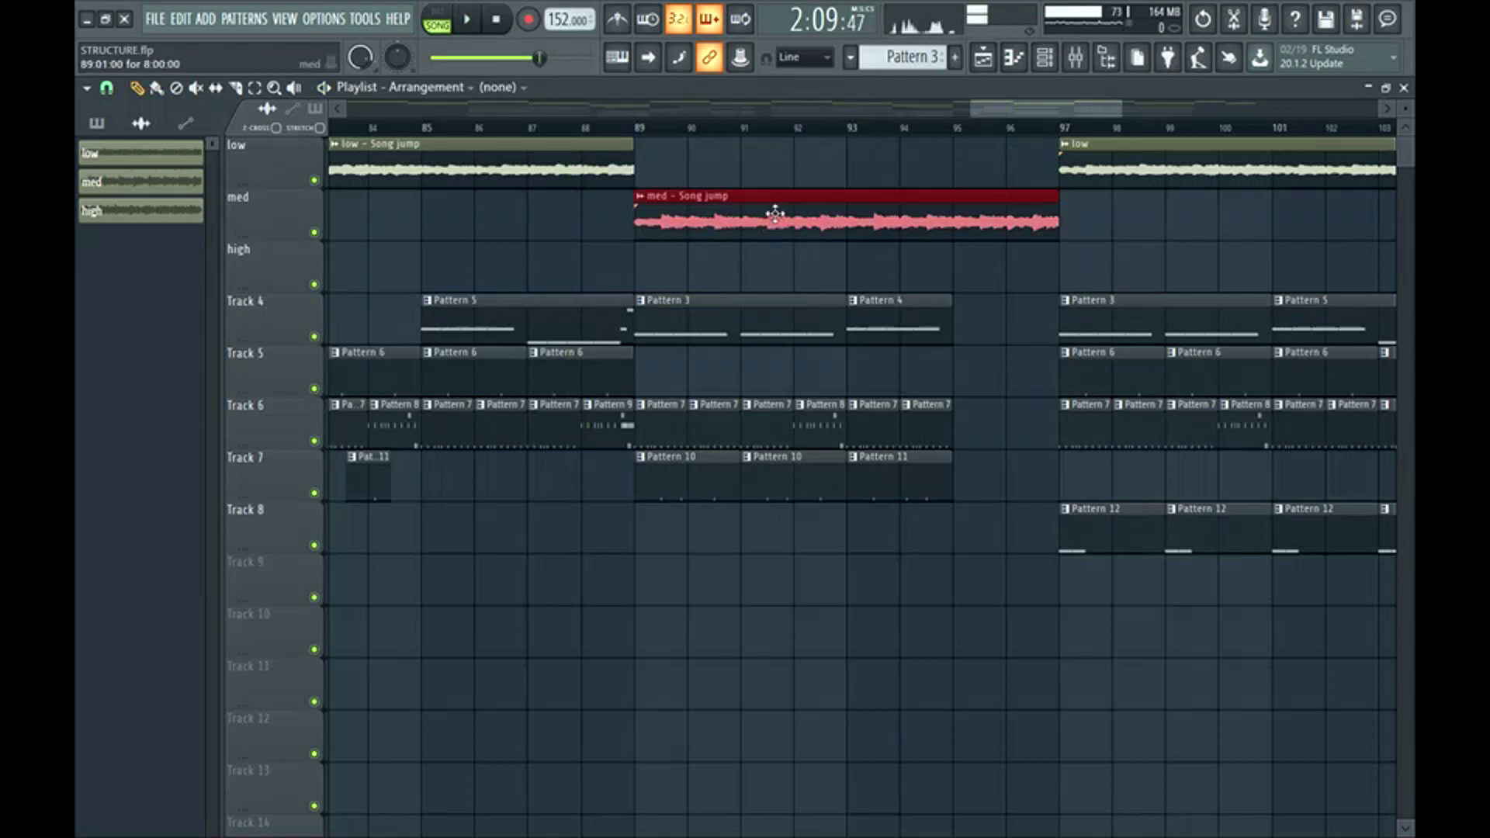
click(788, 319)
drag(978, 401, 653, 478)
key(ctrl+d)
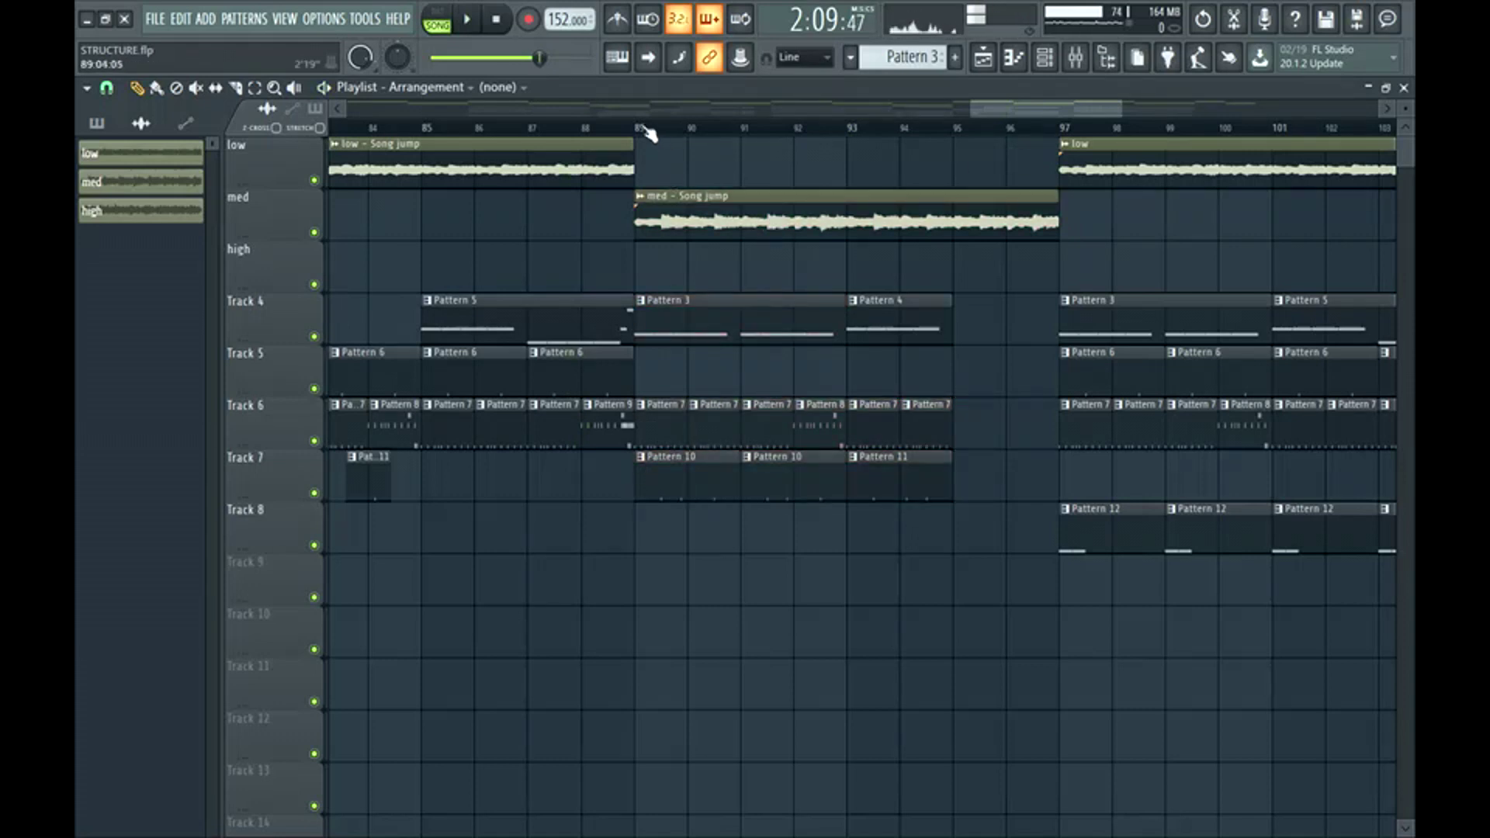
key(space)
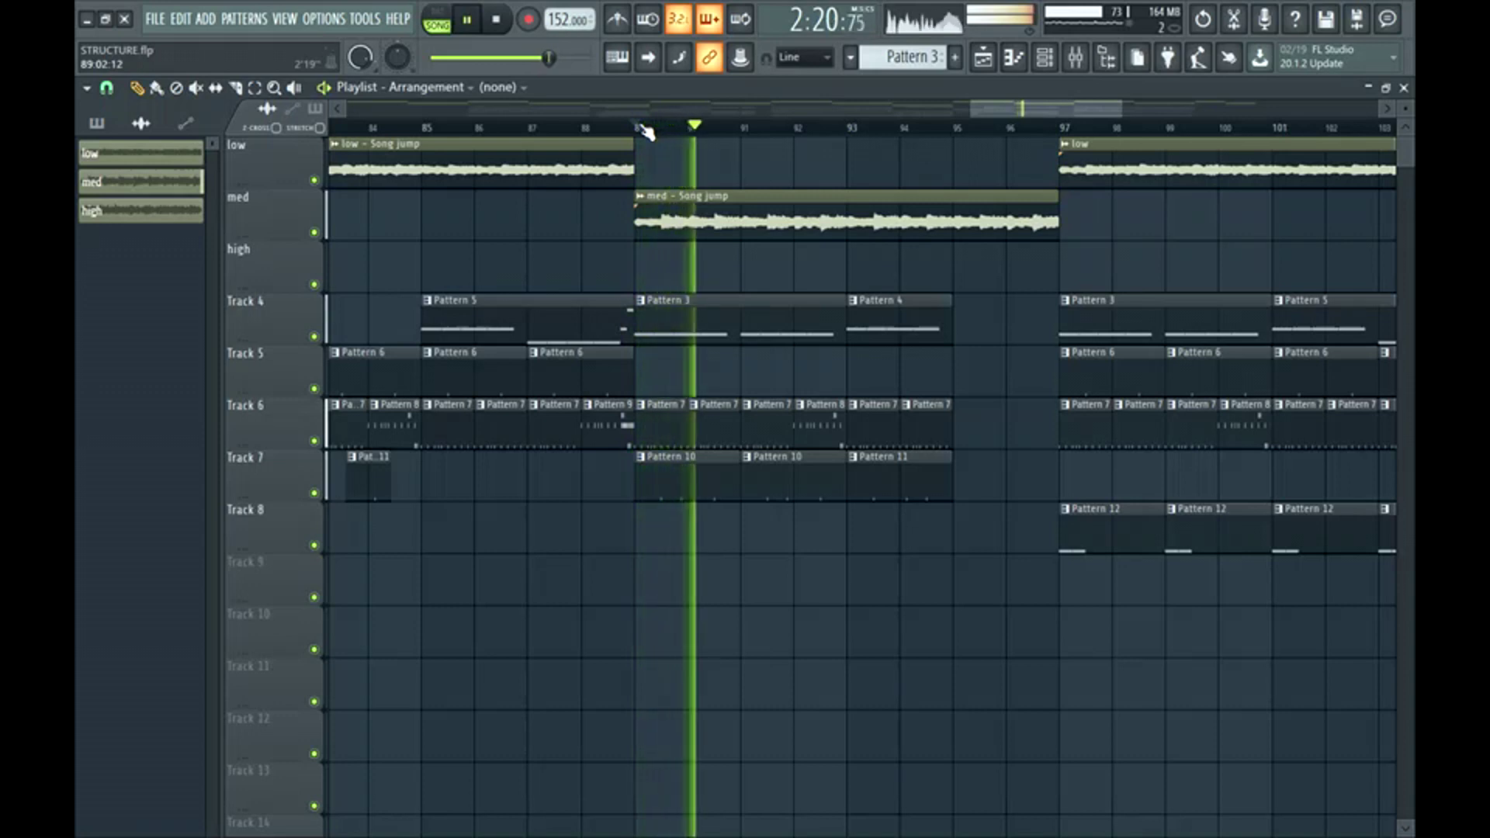
key(space)
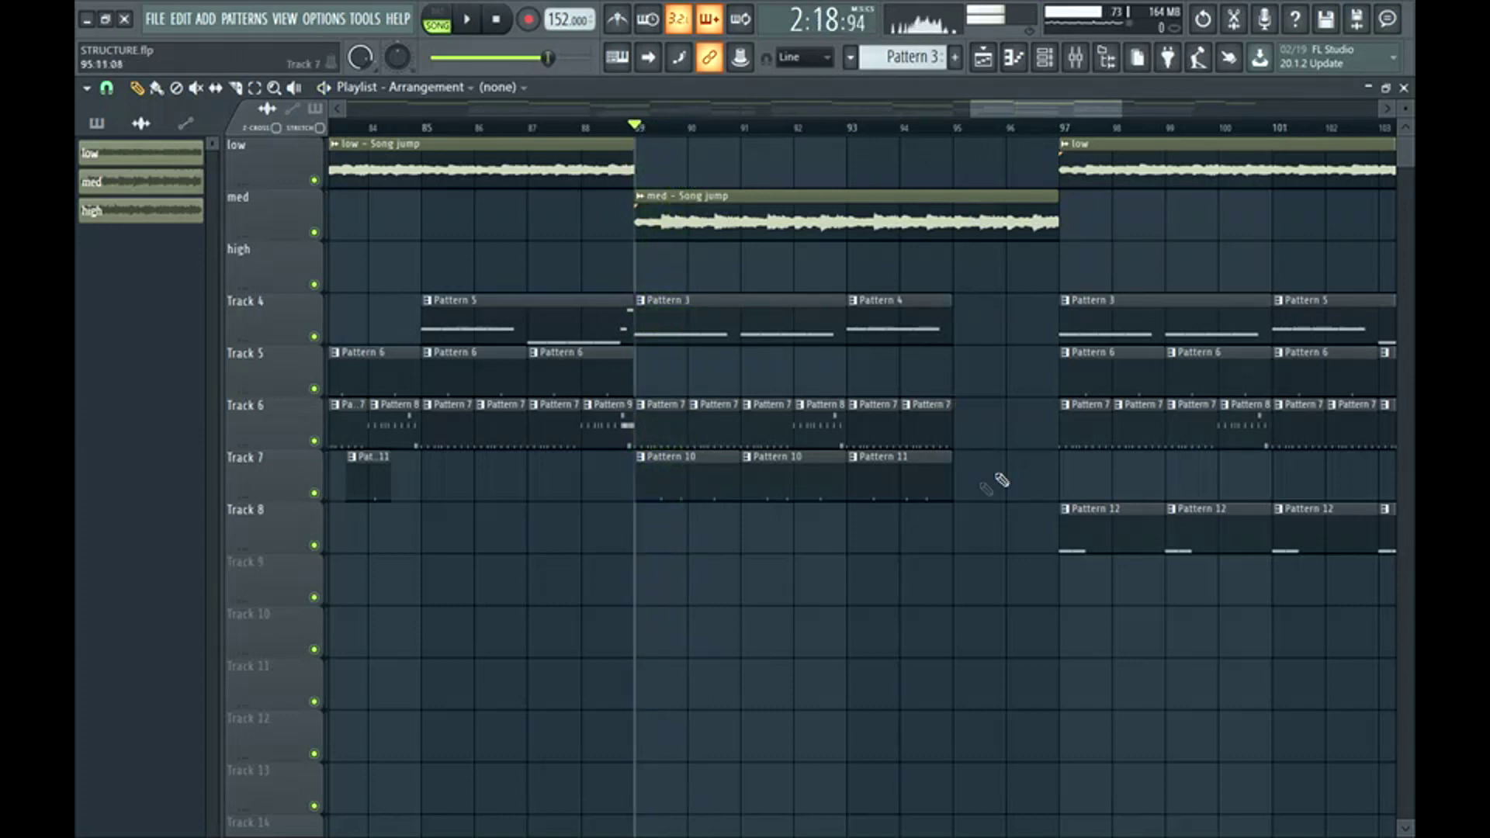
Play the med section's drum drop-out from bar 93 into the low section, and highlight the low, med and pattern clips from bar 97
click(851, 130)
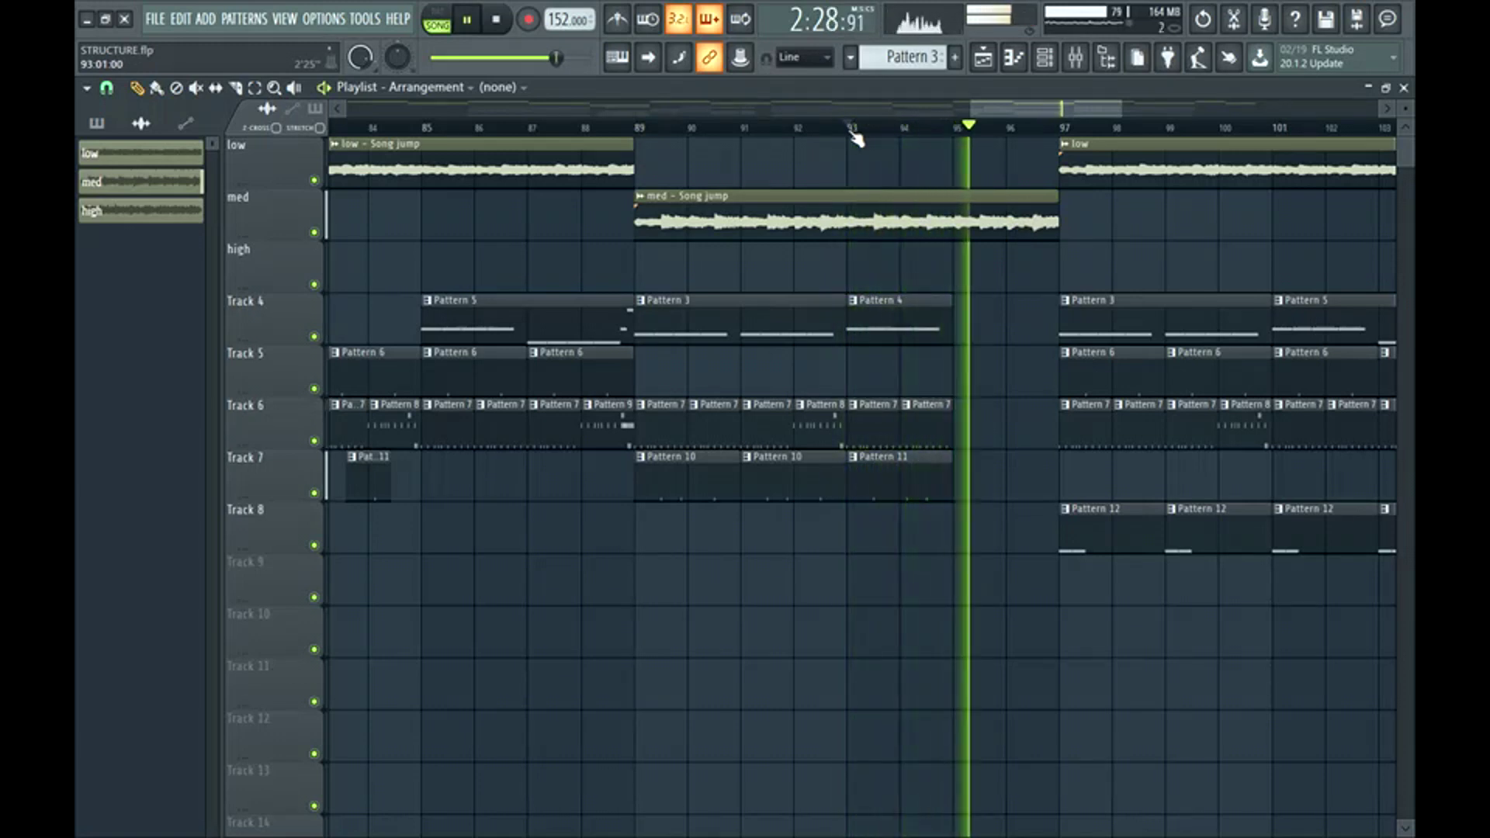
drag(1041, 111, 1142, 132)
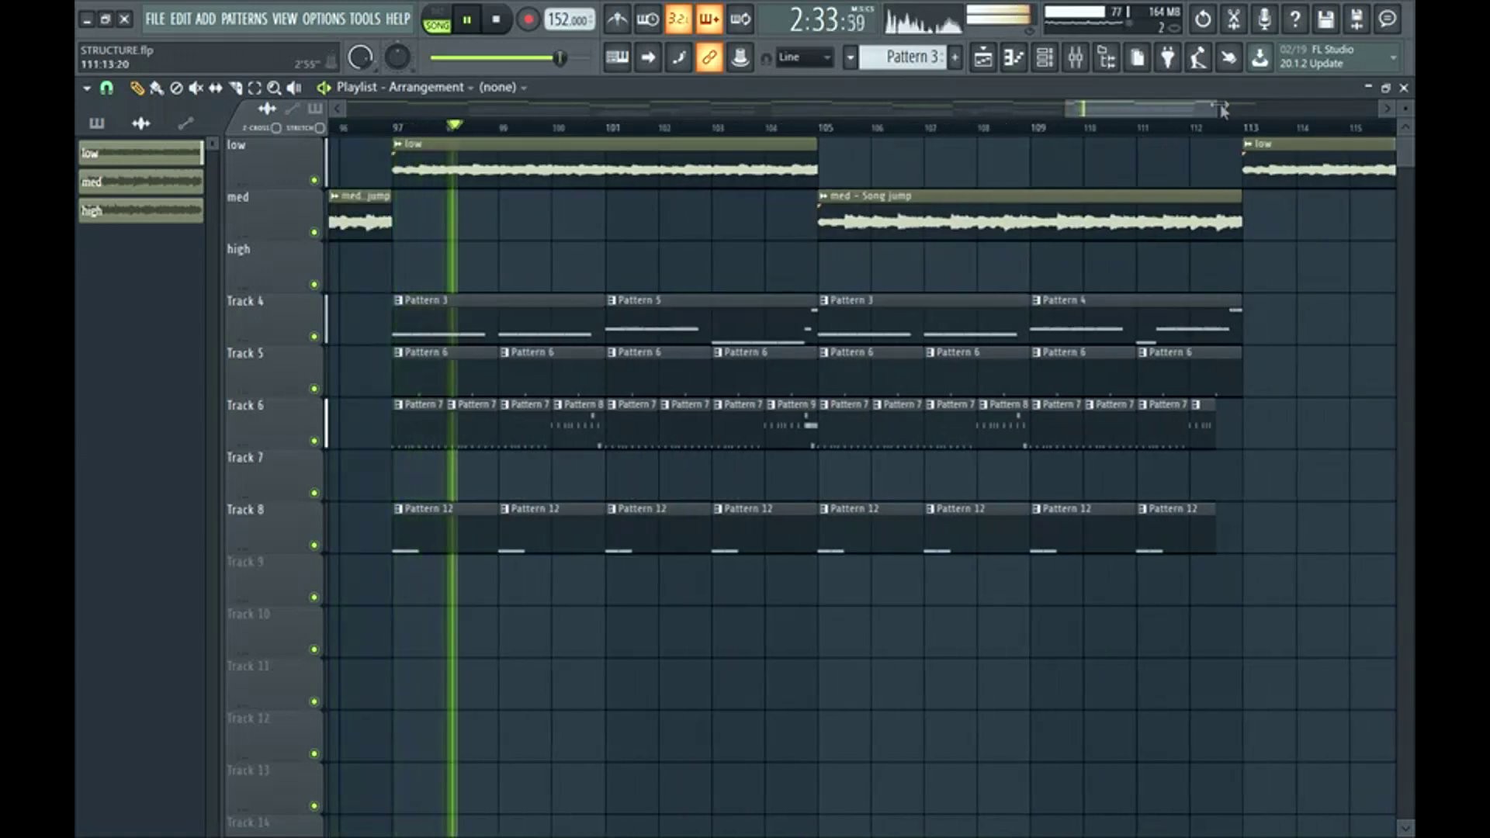
key(space)
drag(417, 171, 1231, 529)
ctrl+click(1216, 542)
Play the end of the last full med section from bar 111, where the drums drop out before bar 113
drag(1132, 116, 1197, 140)
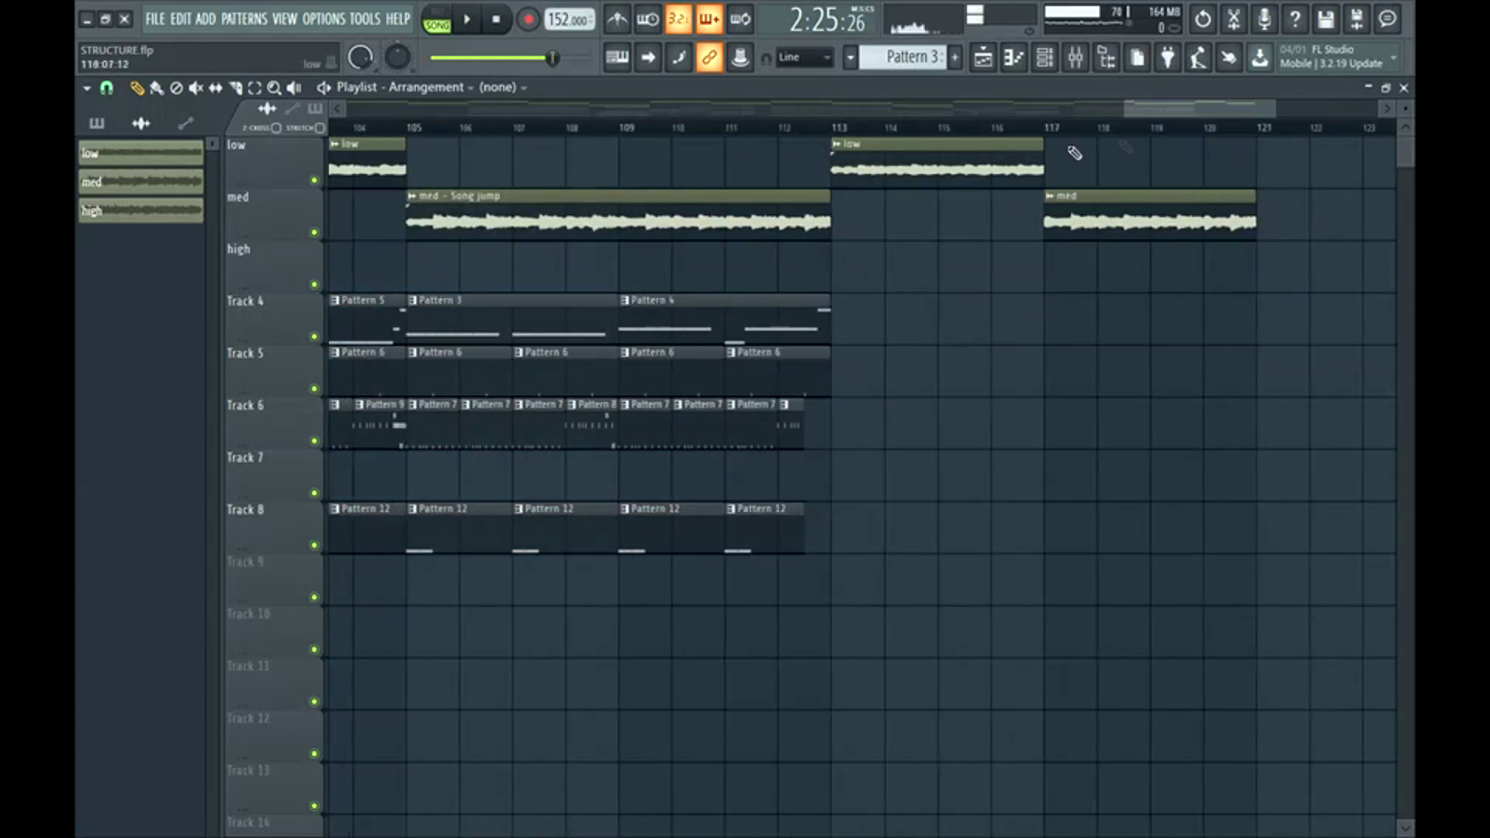
click(731, 131)
key(space)
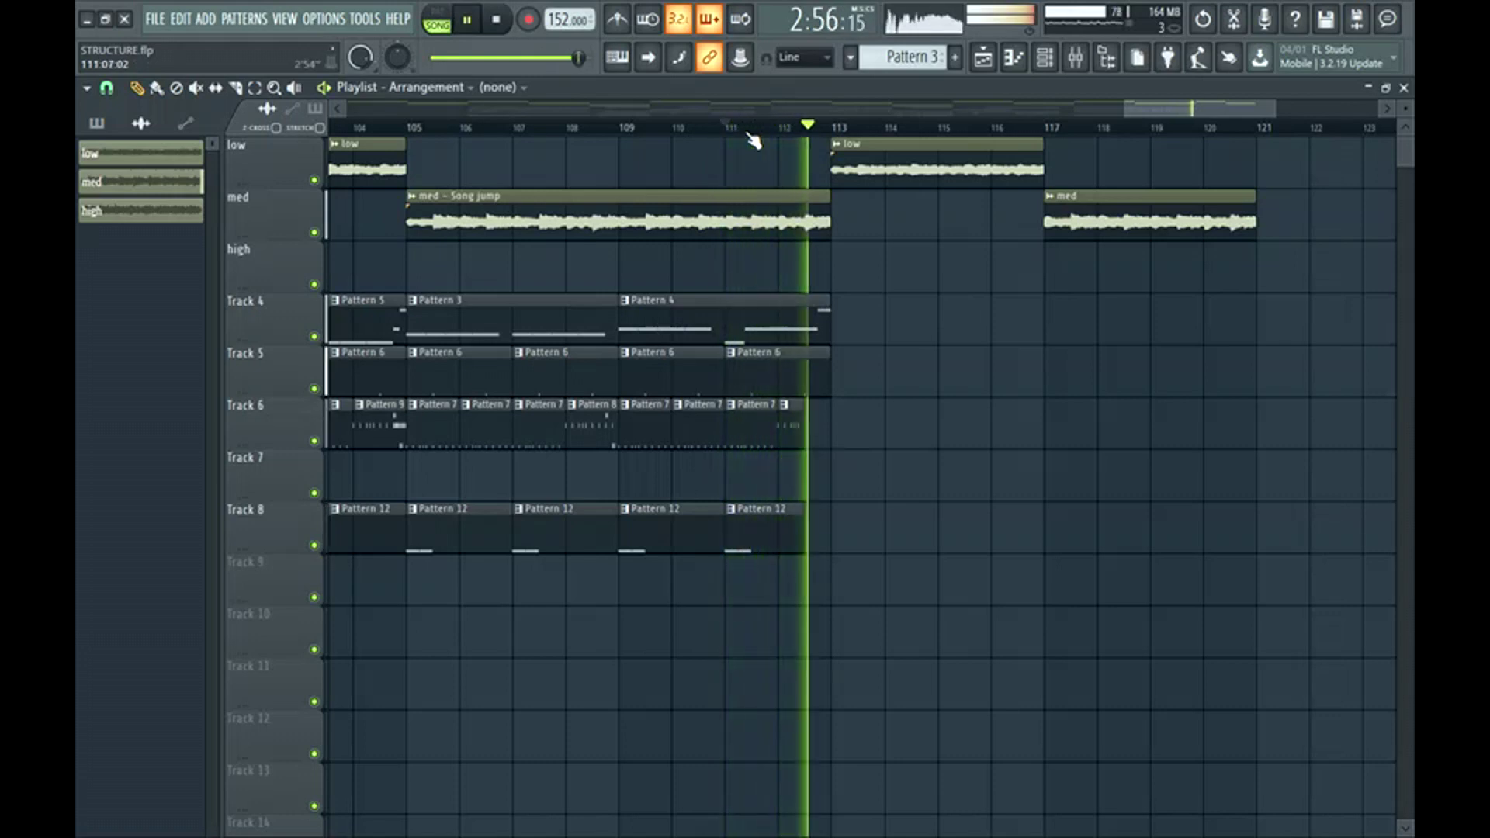
key(space)
click(799, 318)
click(869, 320)
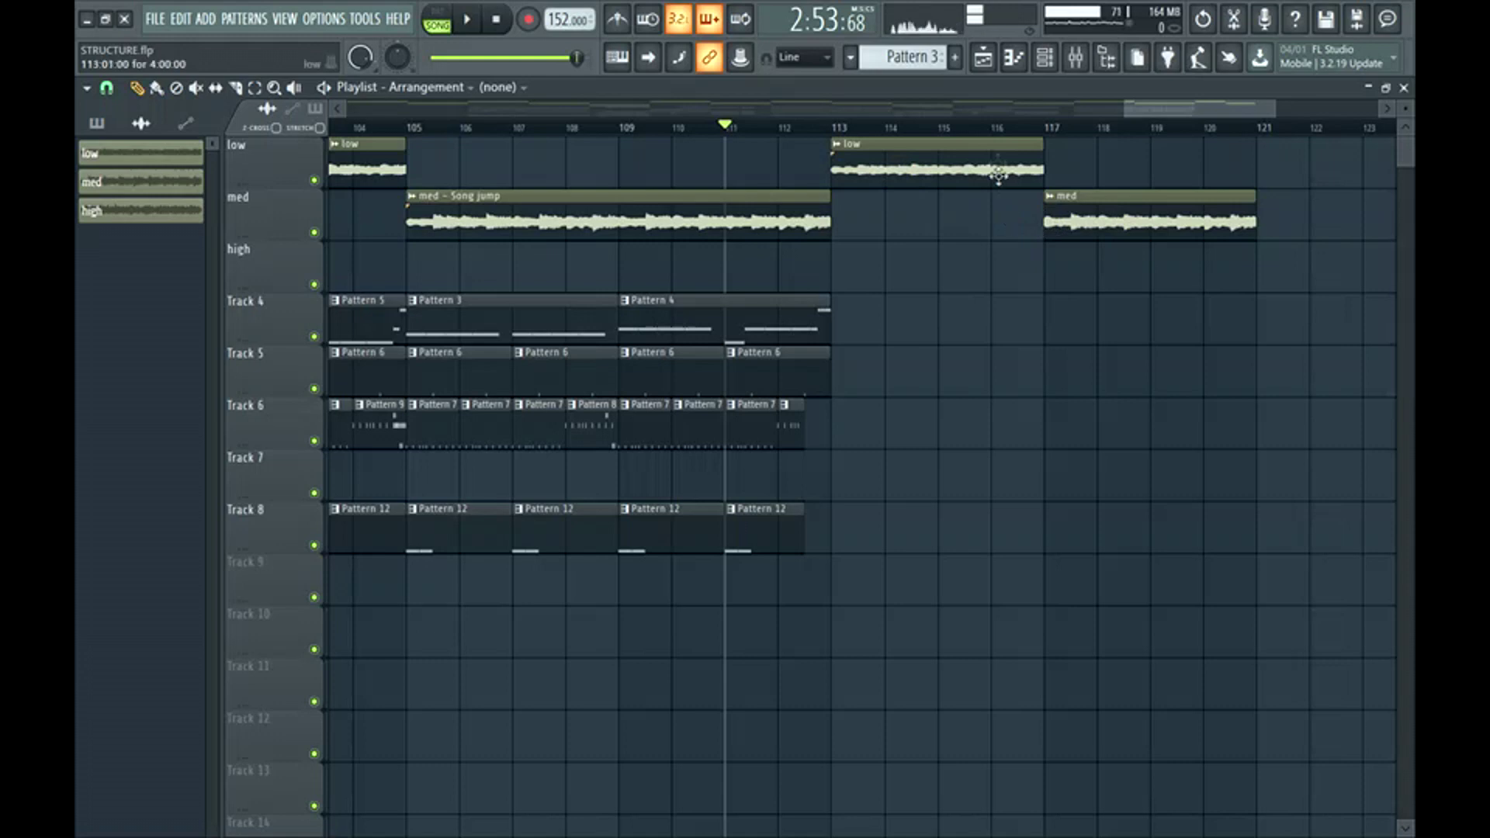
Play the outro's transition from the low clip into the med clip, starting at bar 116
click(995, 132)
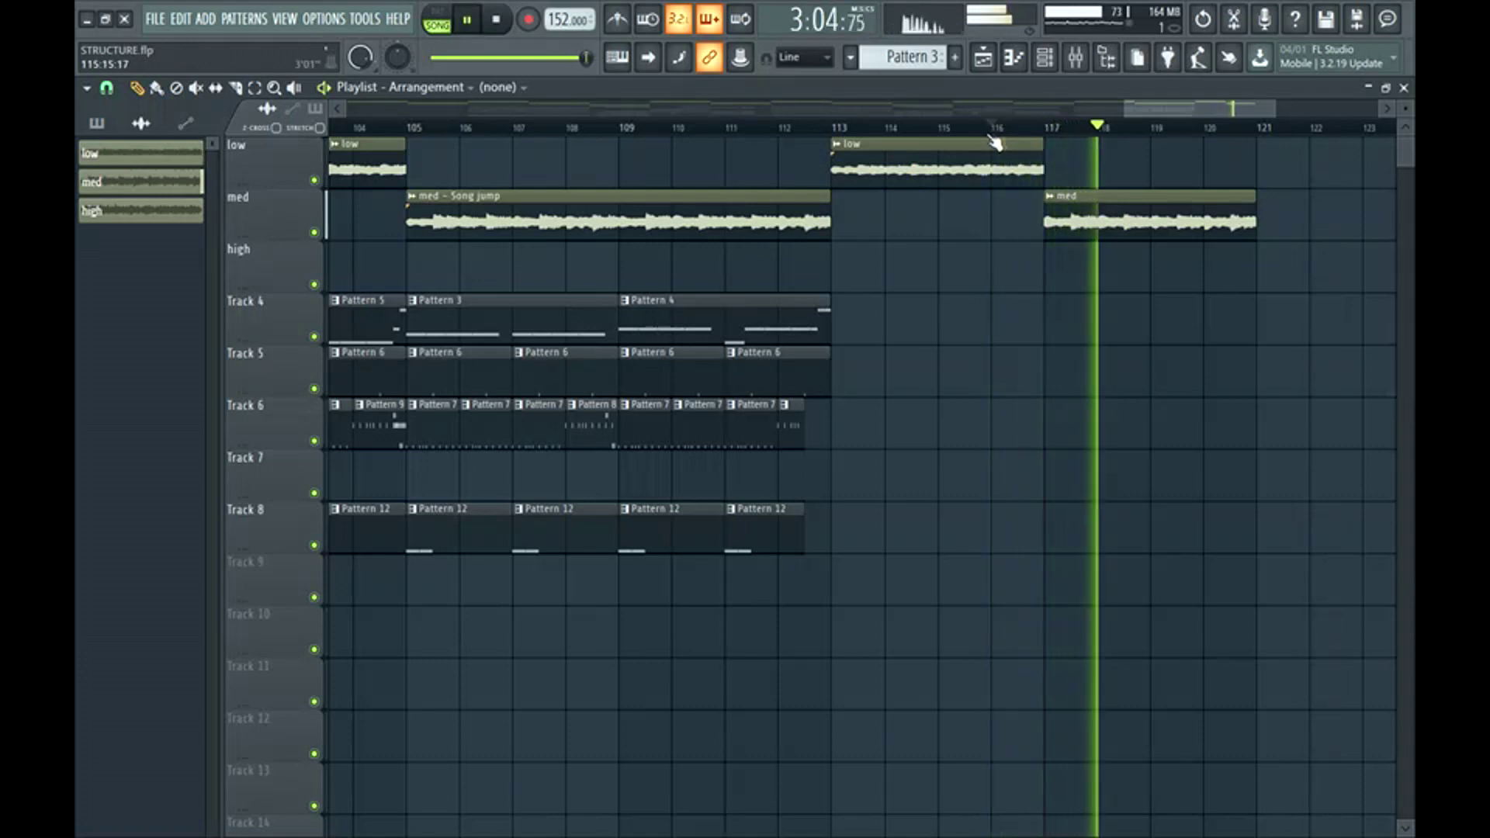
drag(1225, 111, 1377, 112)
key(space)
Show the whole arrangement and highlight the intro's low and med clips, followed by the bar 17 to 33 section with its patterns
drag(1148, 108, 273, 232)
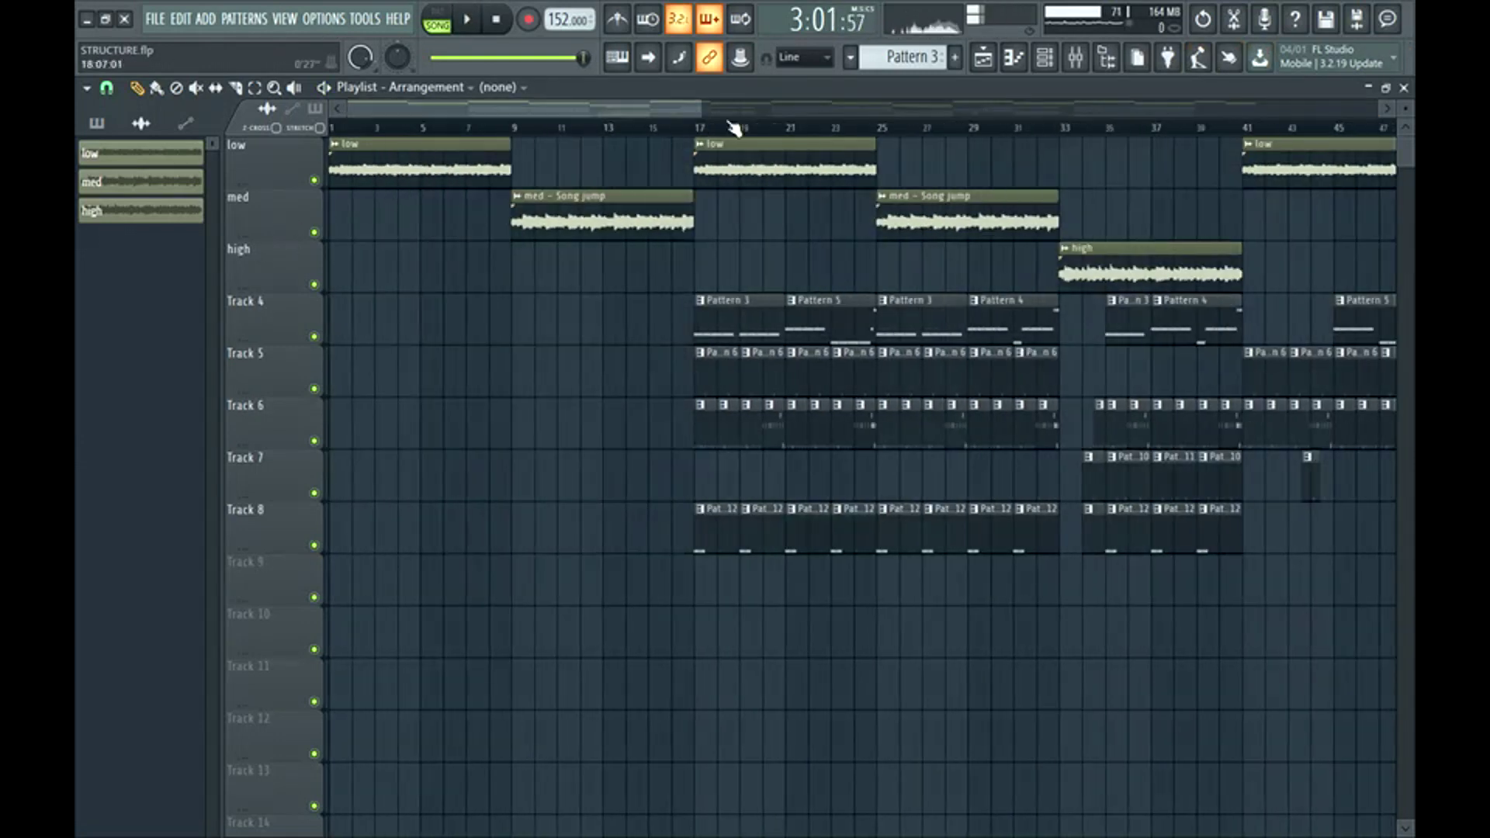
drag(702, 110, 1378, 110)
drag(354, 168, 416, 238)
drag(454, 140, 572, 549)
click(578, 219)
Highlight the clips and patterns from bar 33 to 55 and those from bar 57 to 80, clearing each selection
drag(574, 137, 739, 606)
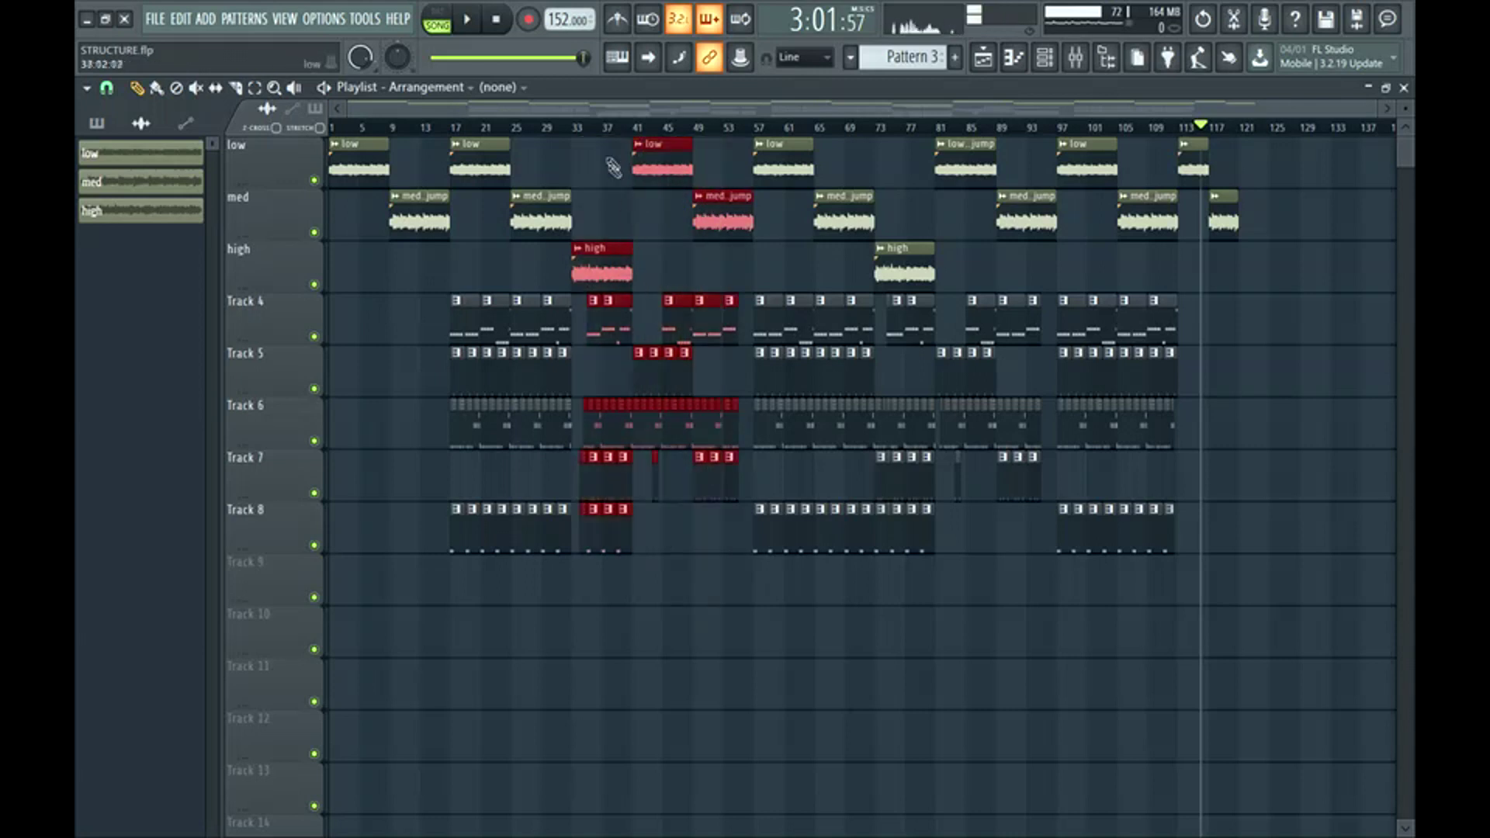
ctrl+click(614, 255)
ctrl+click(660, 150)
ctrl+click(697, 212)
ctrl+click(693, 252)
drag(772, 146, 911, 572)
click(965, 271)
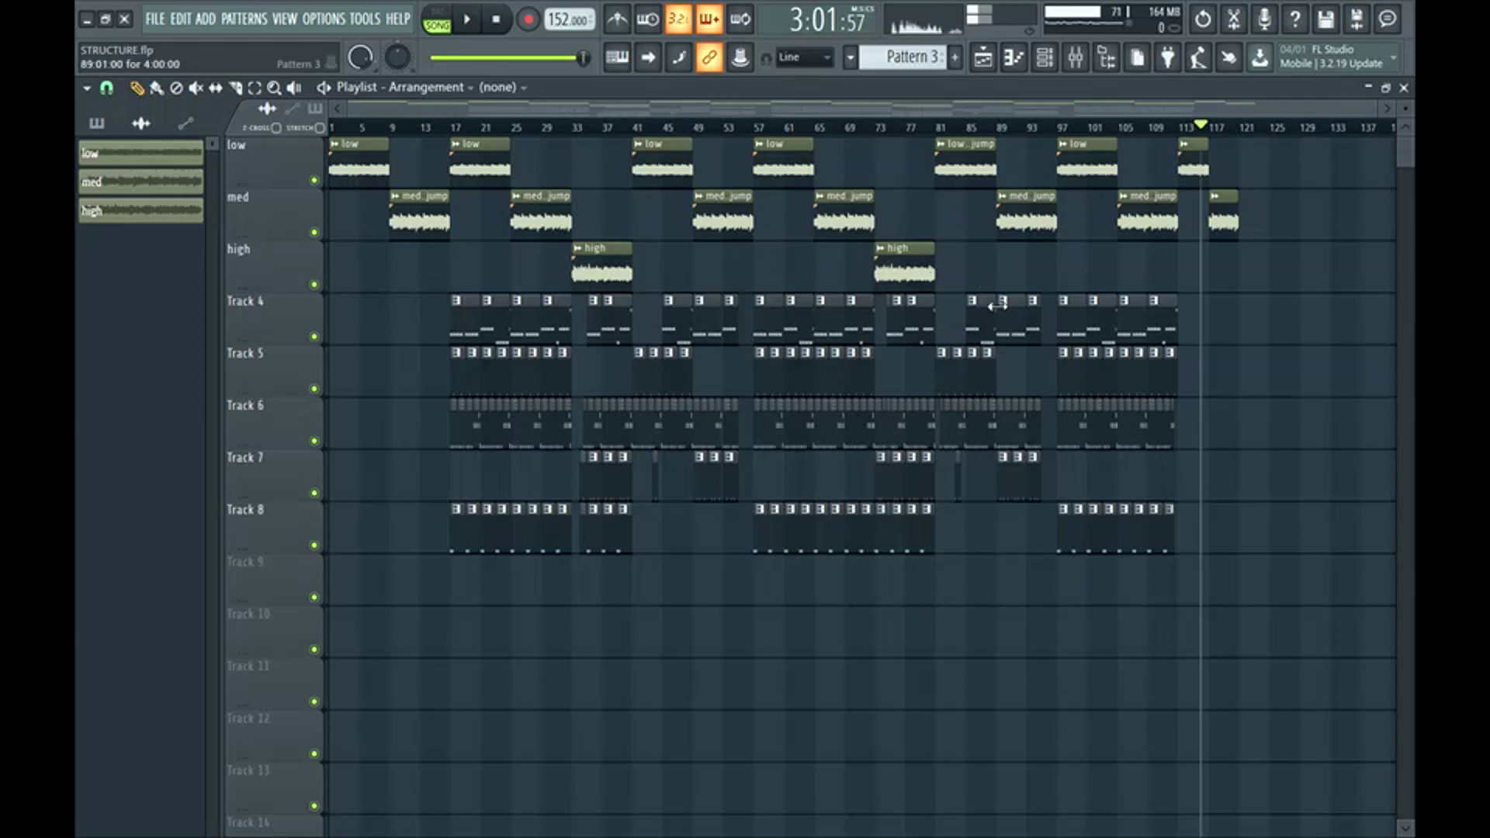
Highlight the final low and med sections with their patterns, and place the playhead at the outro's start at bar 113
drag(1077, 136, 1226, 607)
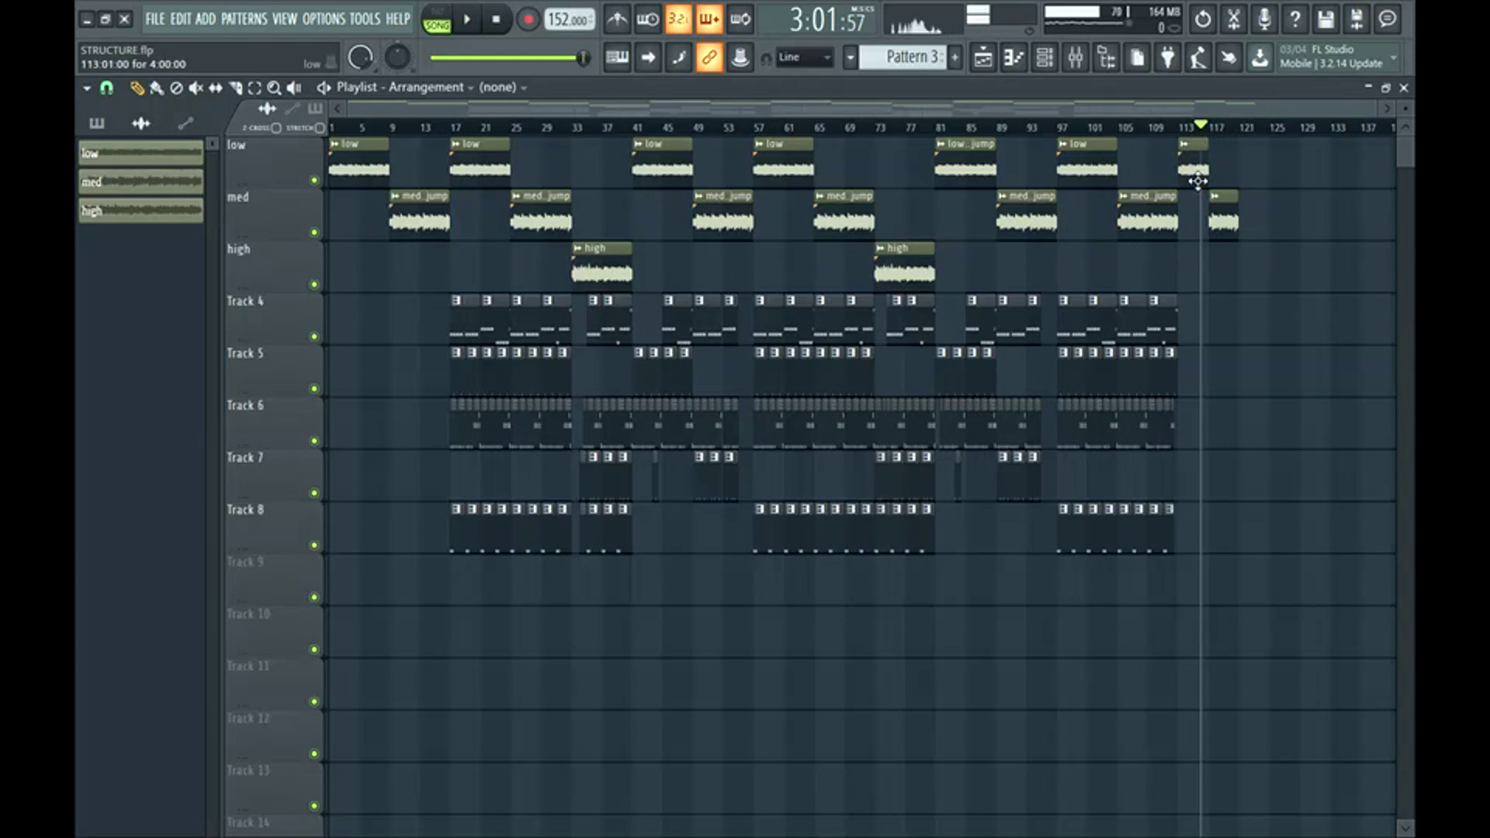
click(1173, 128)
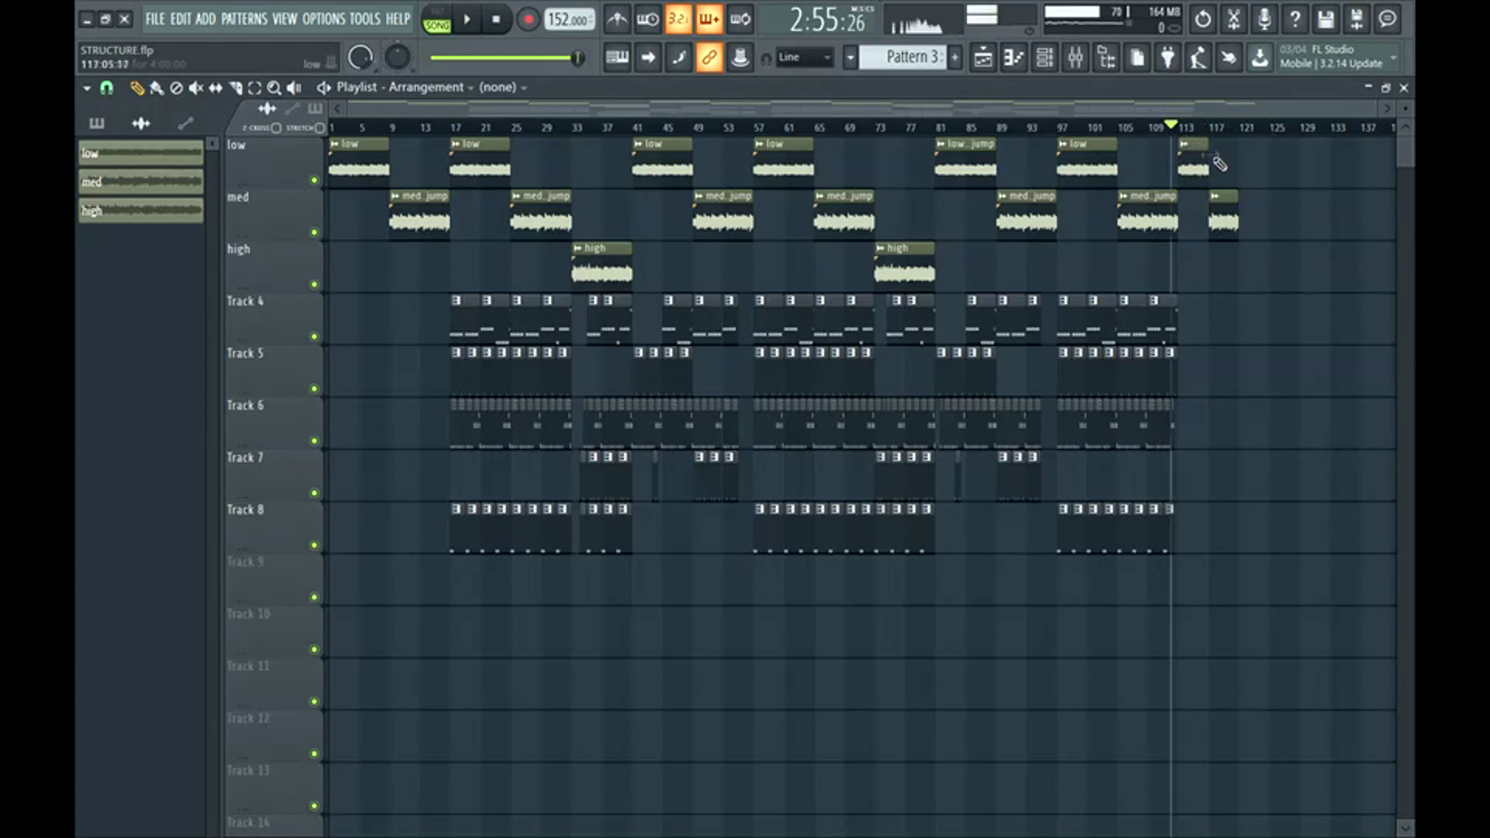
click(1181, 126)
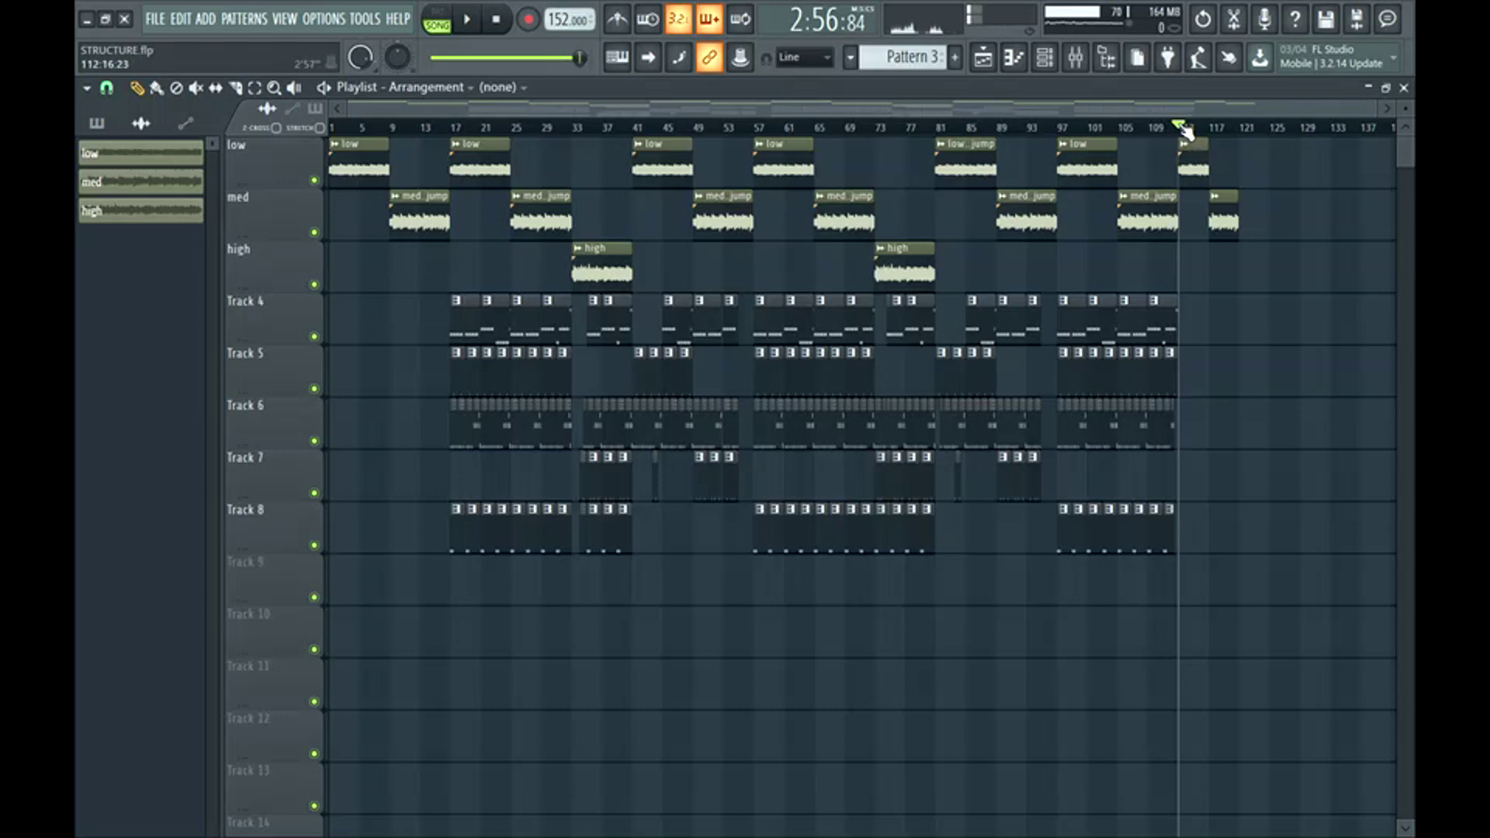
Highlight the intro's low and med clips, and point out the pattern gaps near bars 55 and 74
click(359, 165)
click(416, 194)
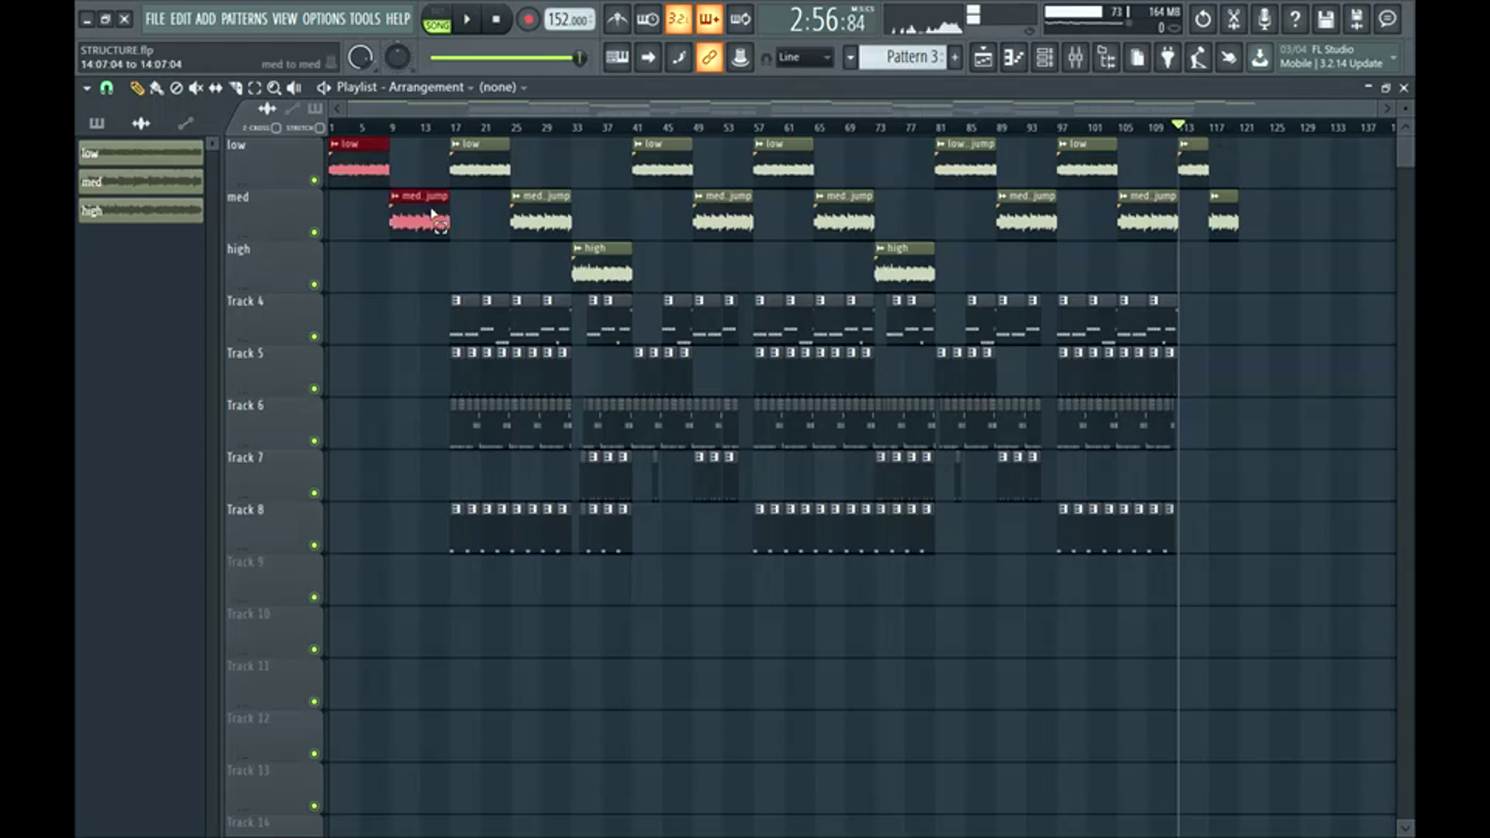
mouse_move(1183, 124)
mouse_down()
mouse_move(1252, 138)
mouse_move(1206, 138)
mouse_up()
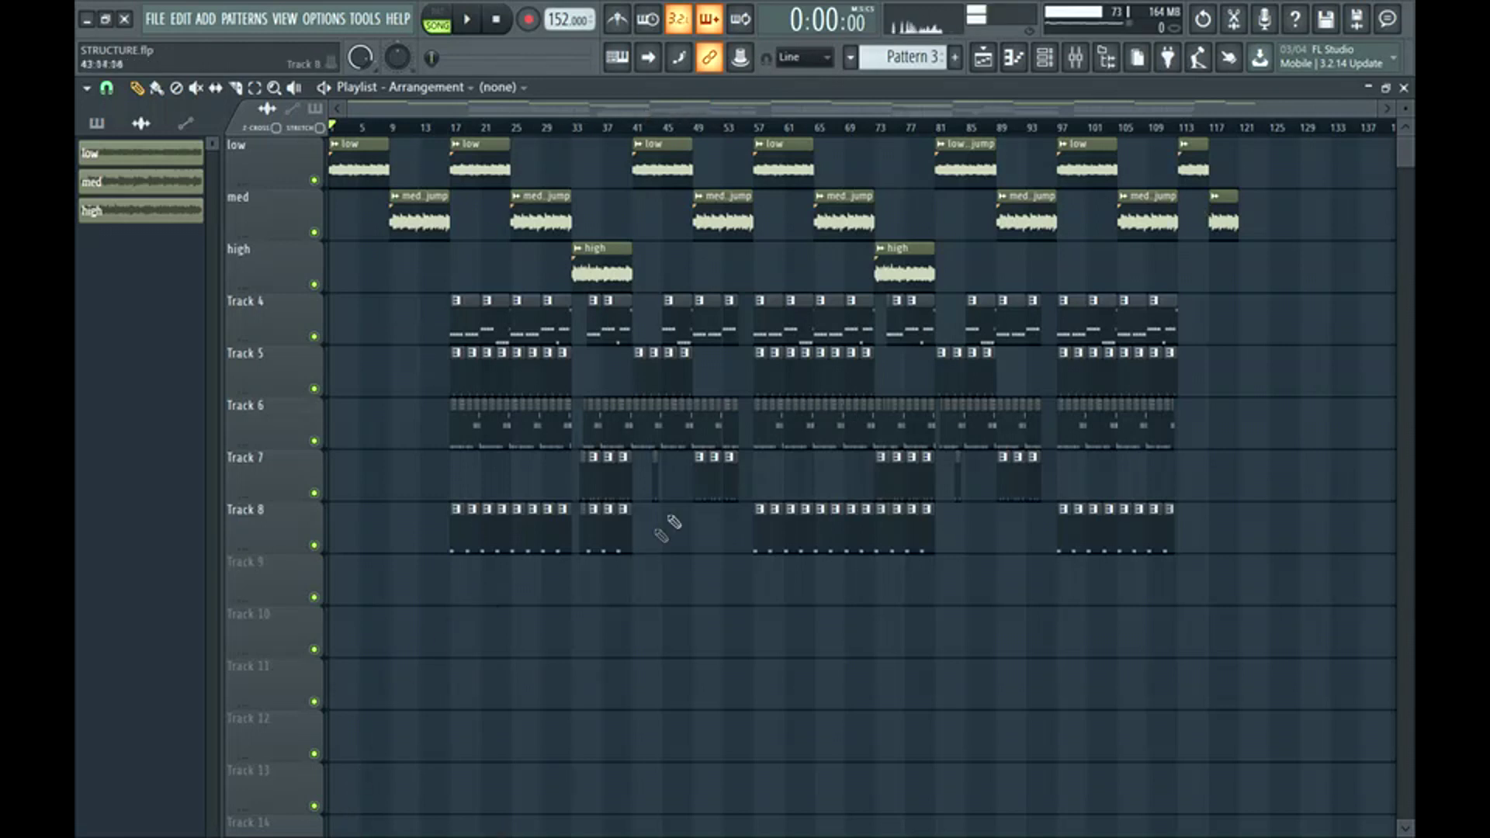
ctrl+drag(744, 310, 753, 496)
drag(884, 323, 891, 385)
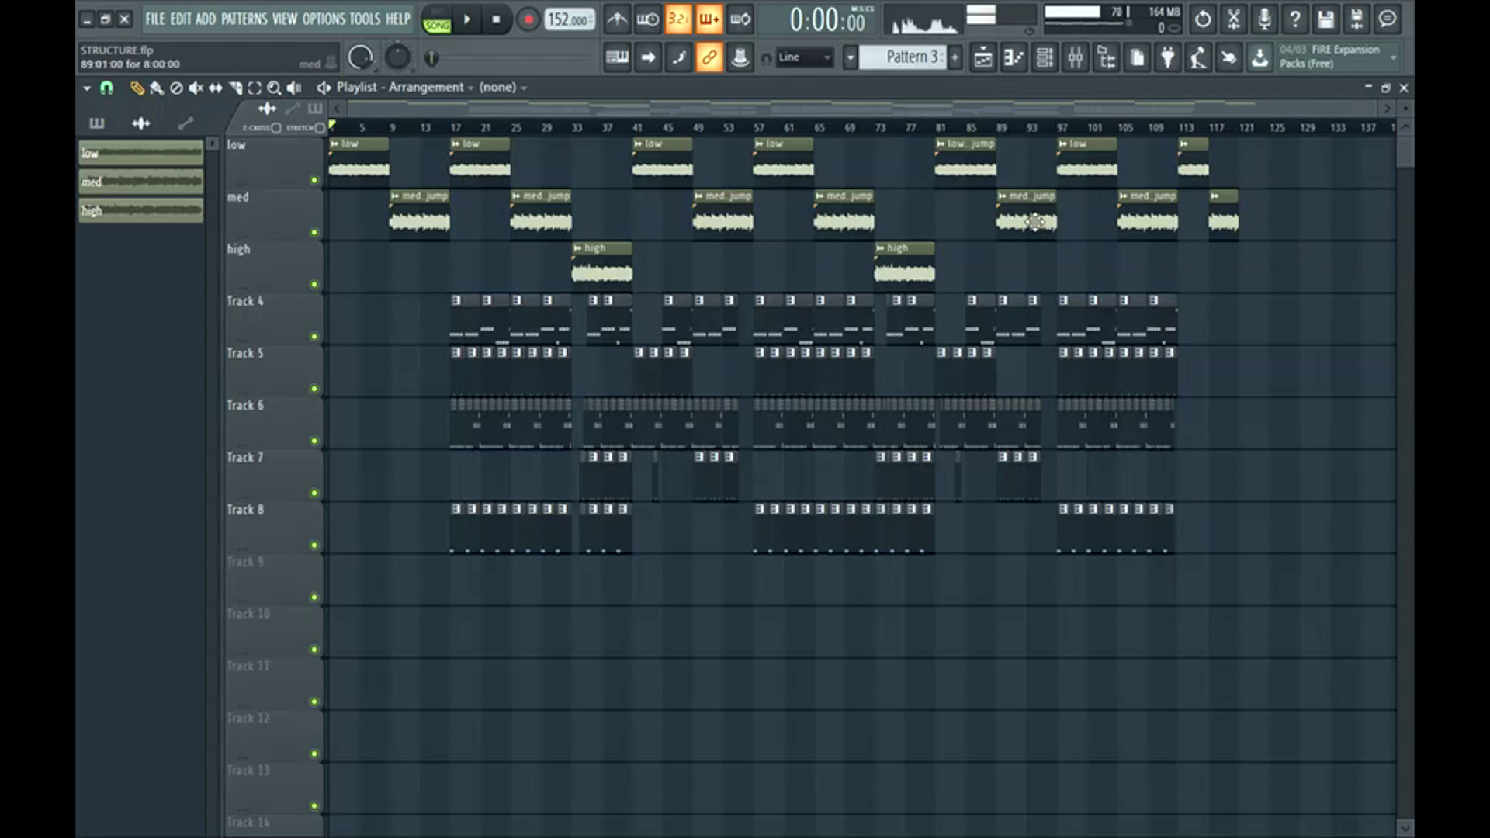
Create an automation clip for the Master track's volume from the mixer
click(1092, 59)
click(135, 479)
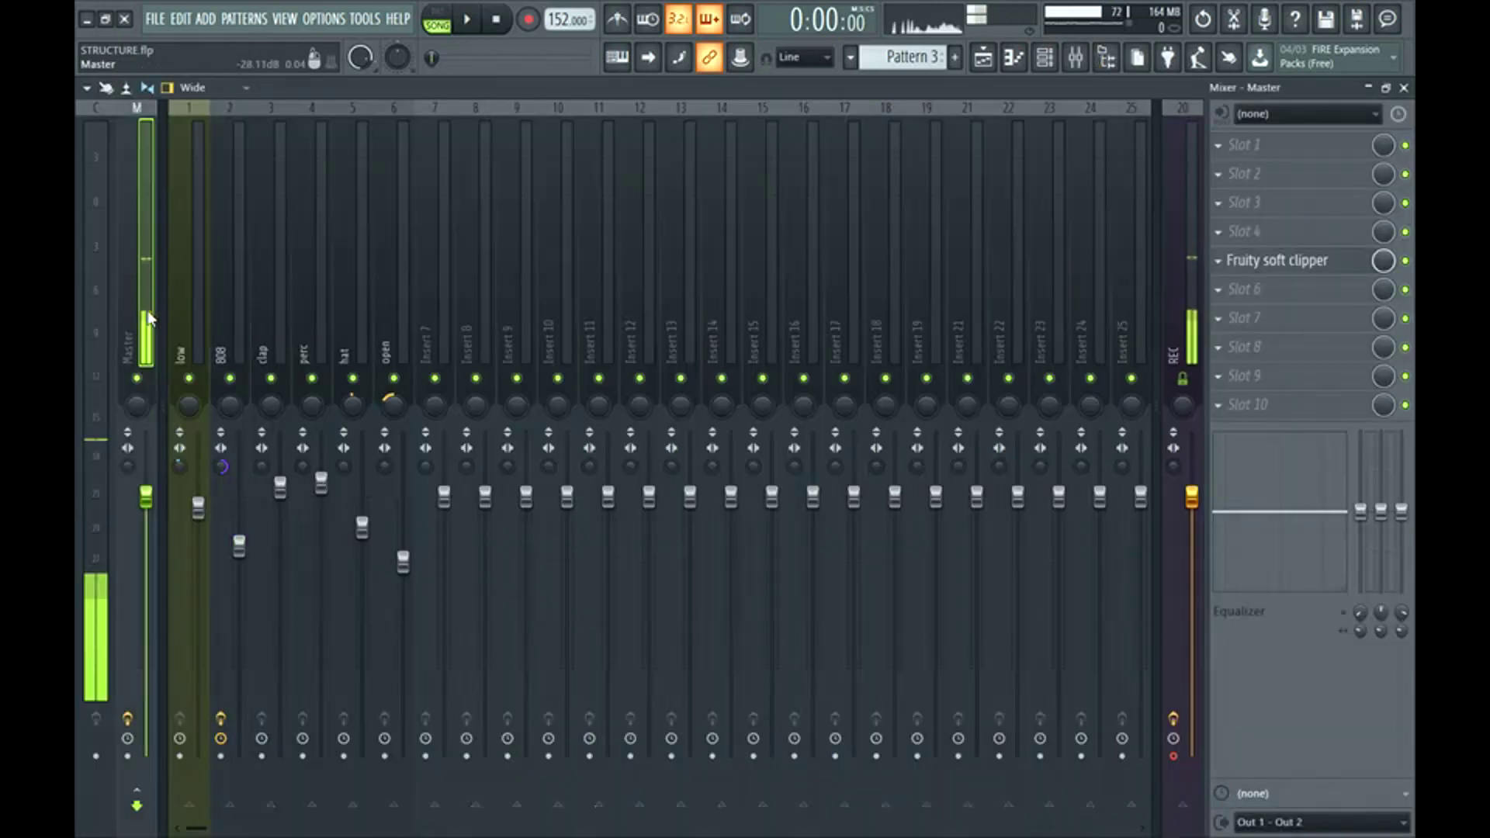
right_click(146, 497)
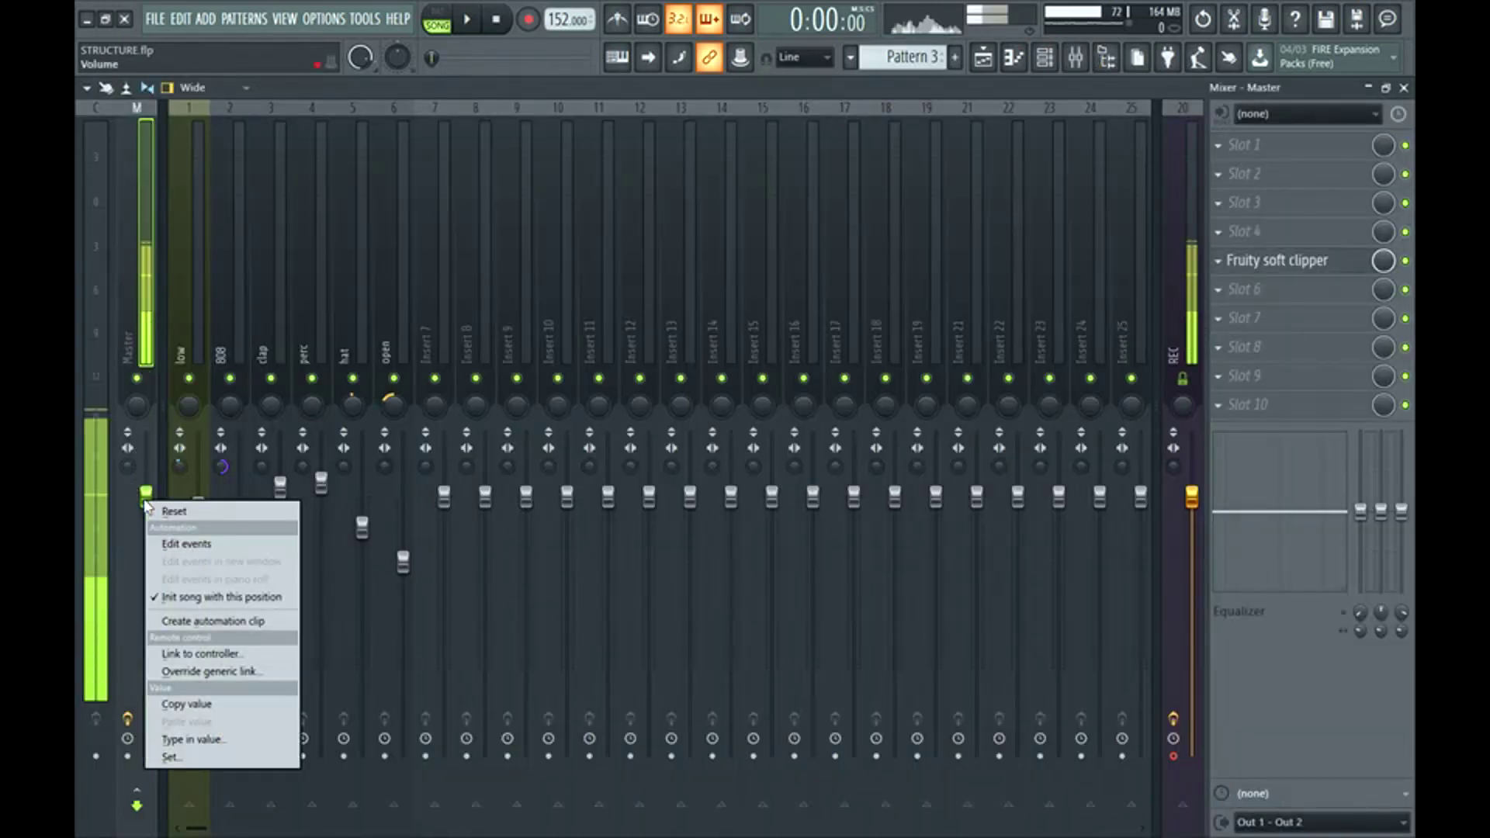
click(170, 625)
Add a Master - Volume point at bar 113 with the first point's copied 80% value, and lower the end point to minimum
right_click(335, 579)
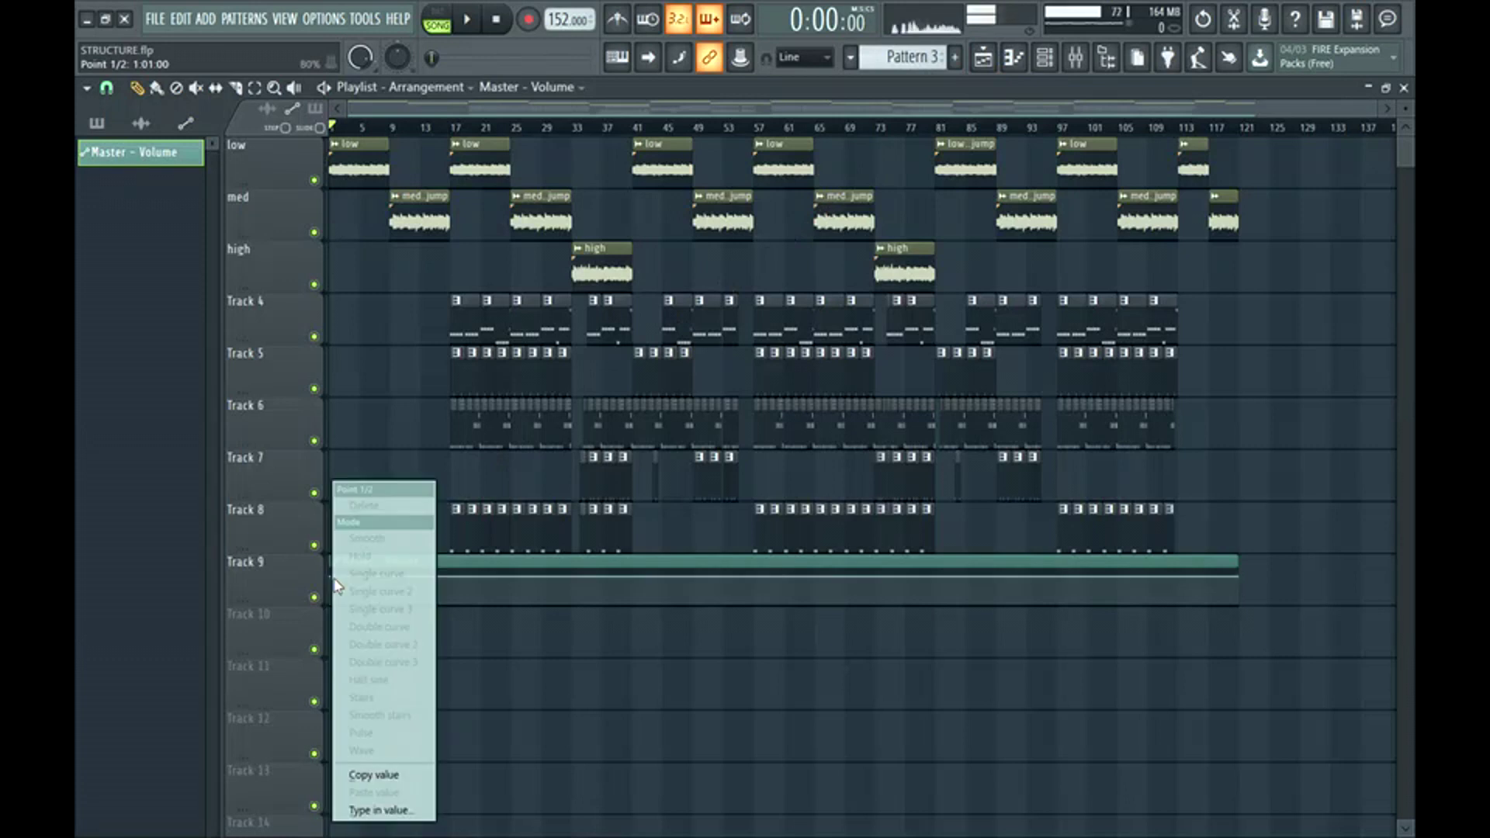
click(400, 778)
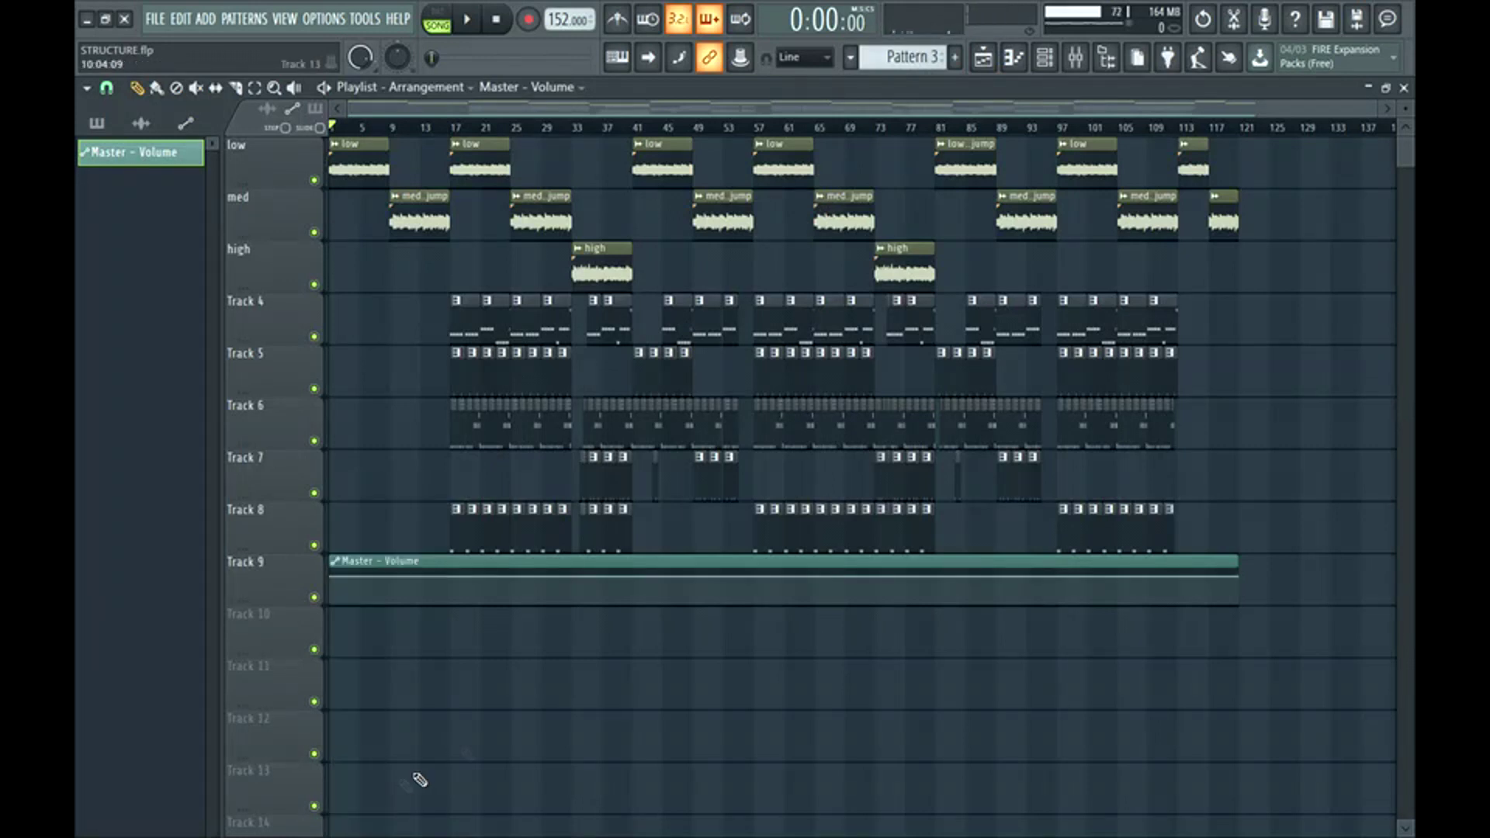
right_click(1179, 580)
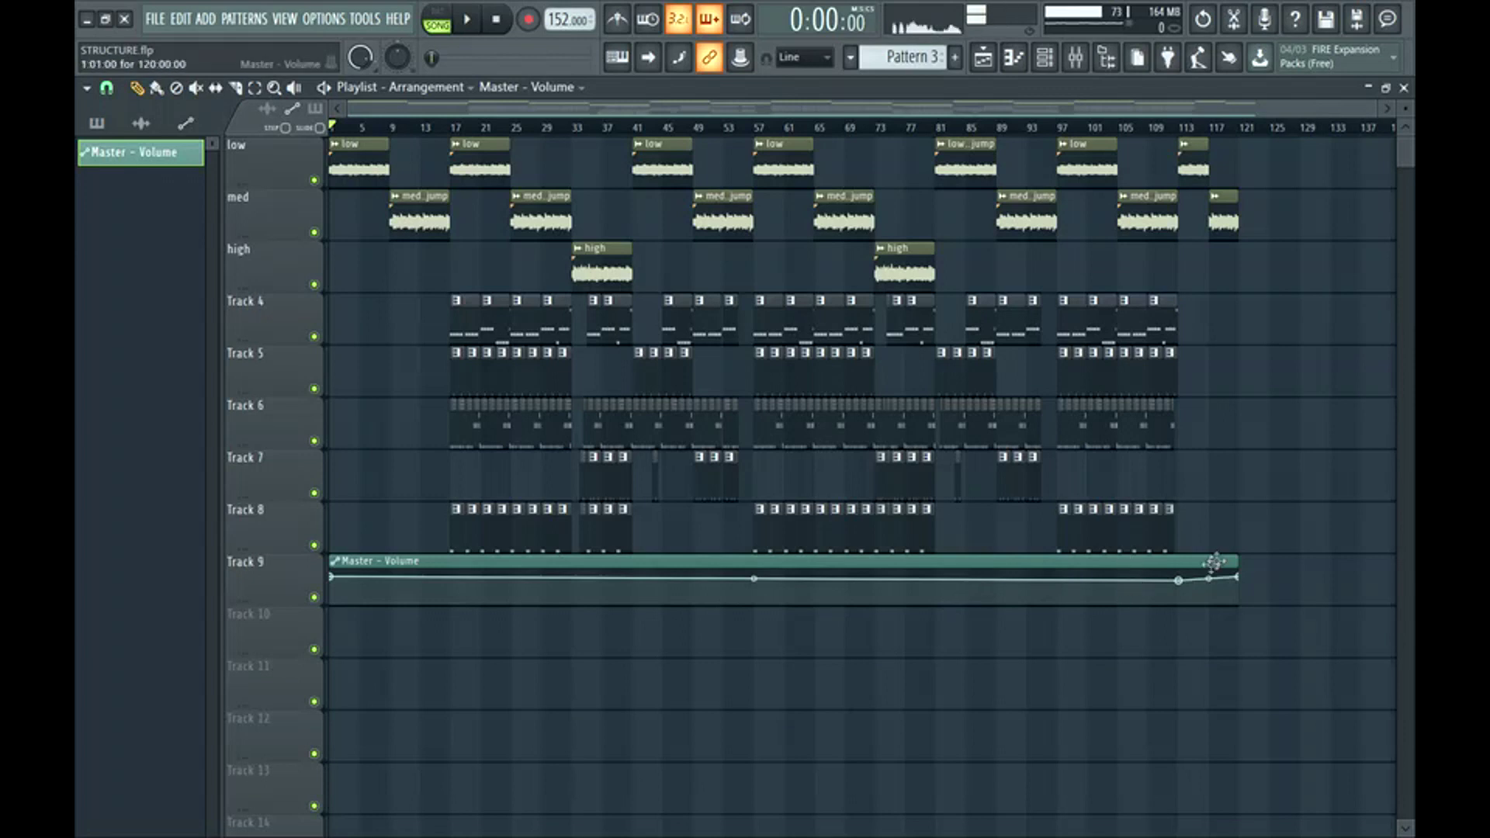
right_click(1179, 579)
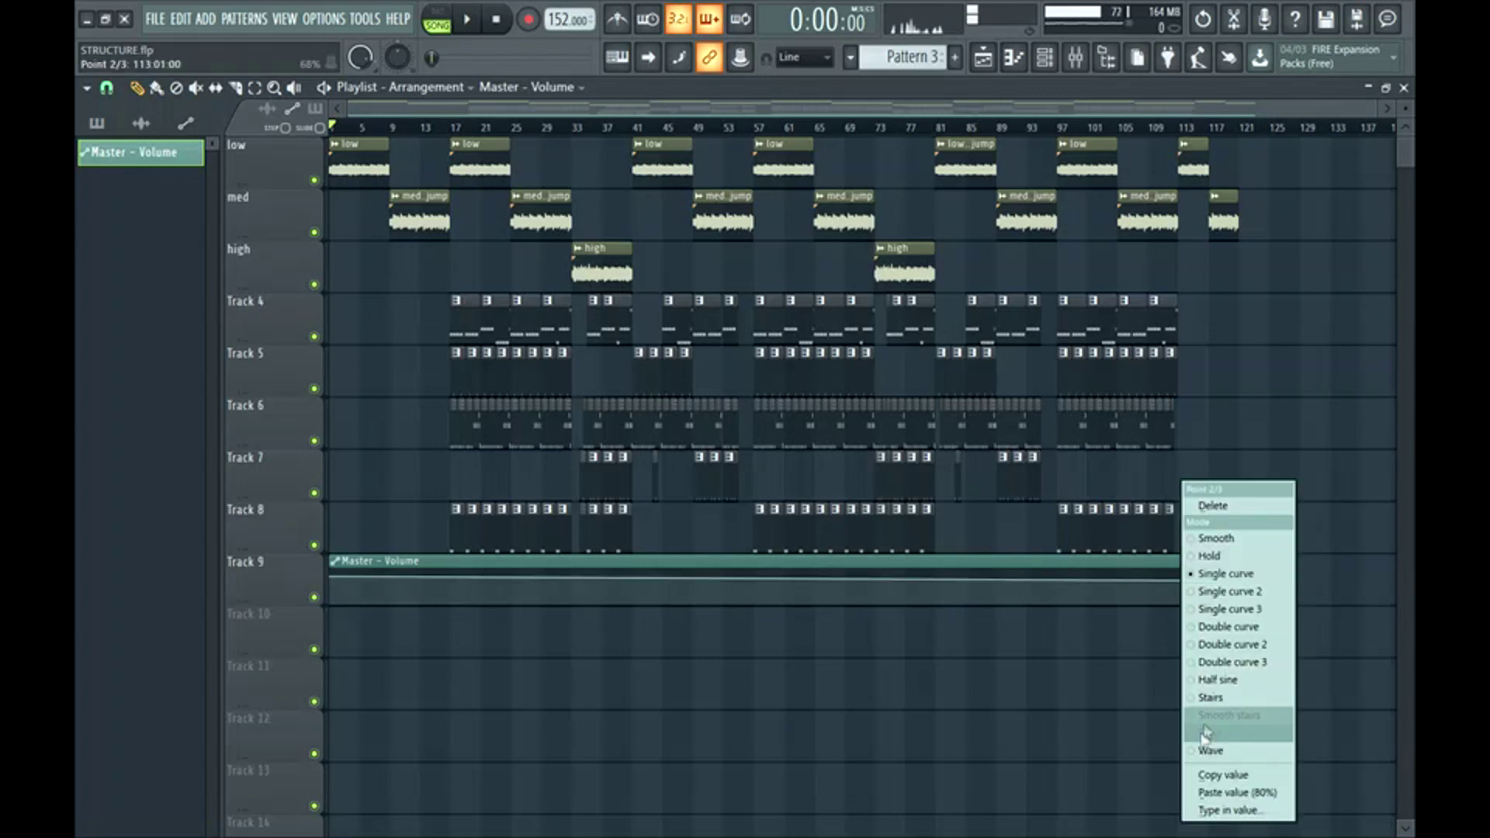
click(1216, 792)
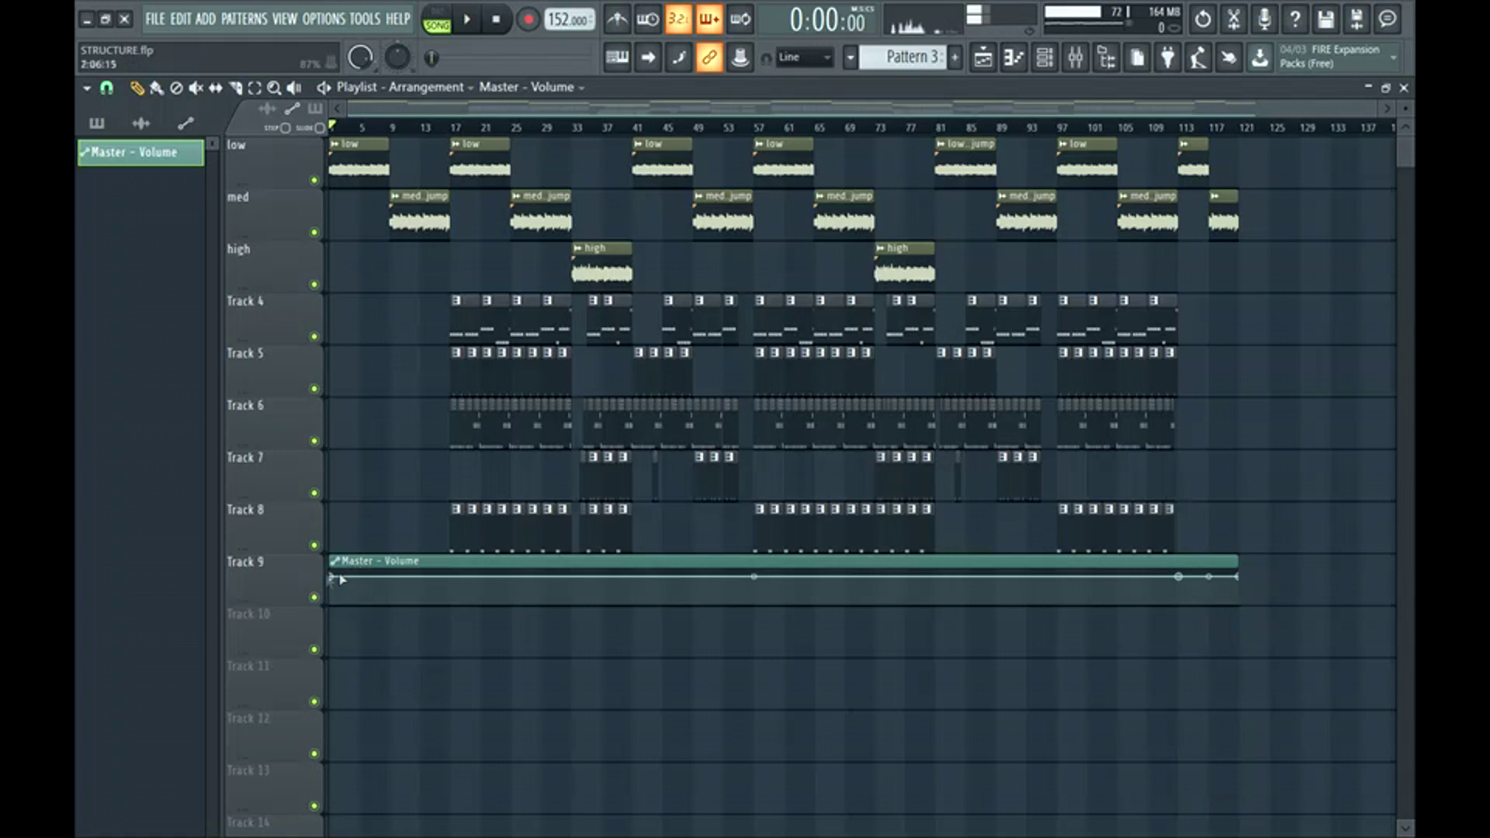
drag(1242, 588, 1244, 619)
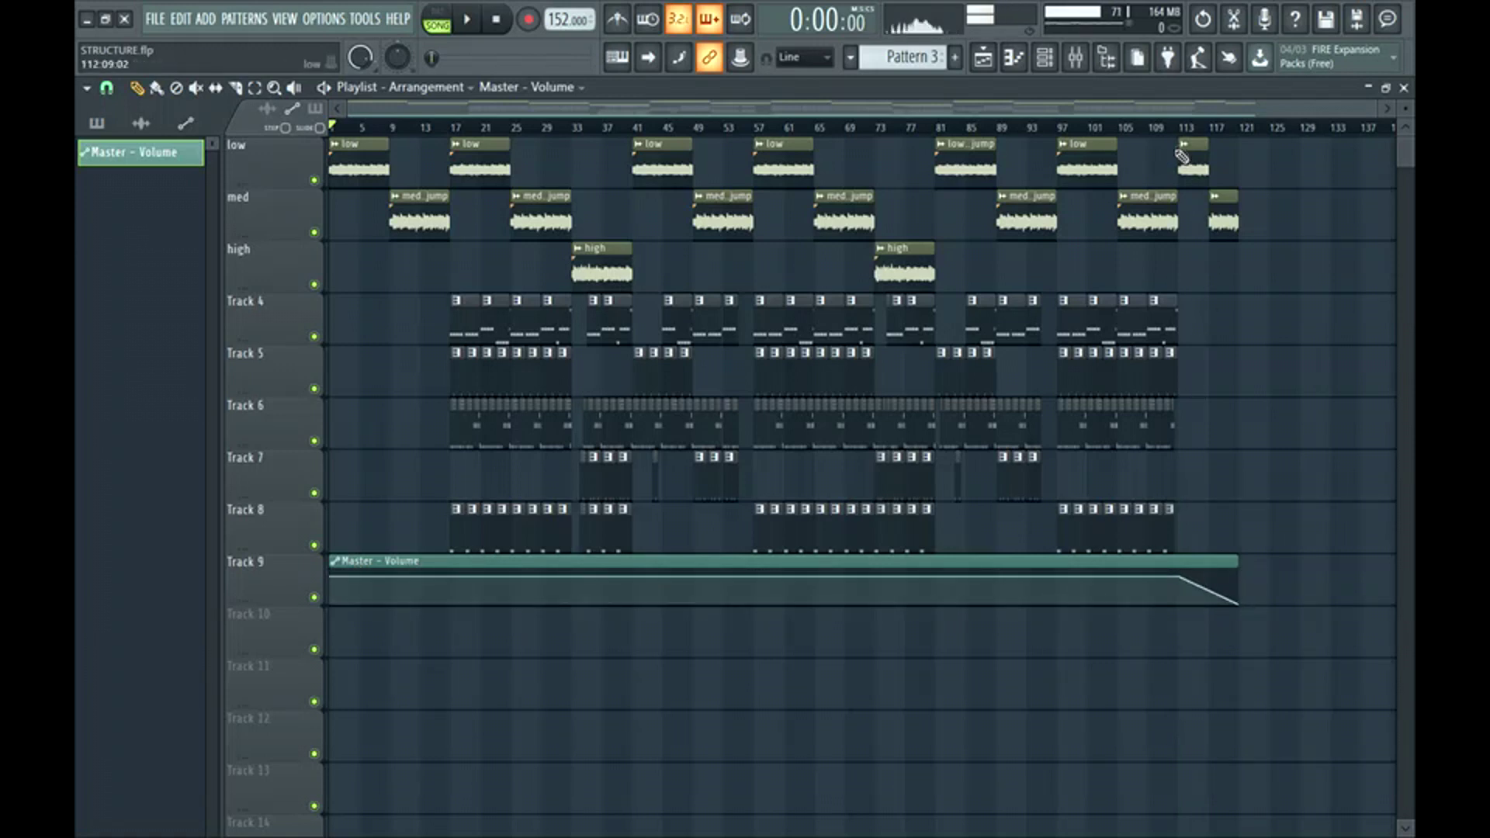
Play the outro from bar 113 to check the master volume fade-out, and stop playback
click(1178, 127)
key(space)
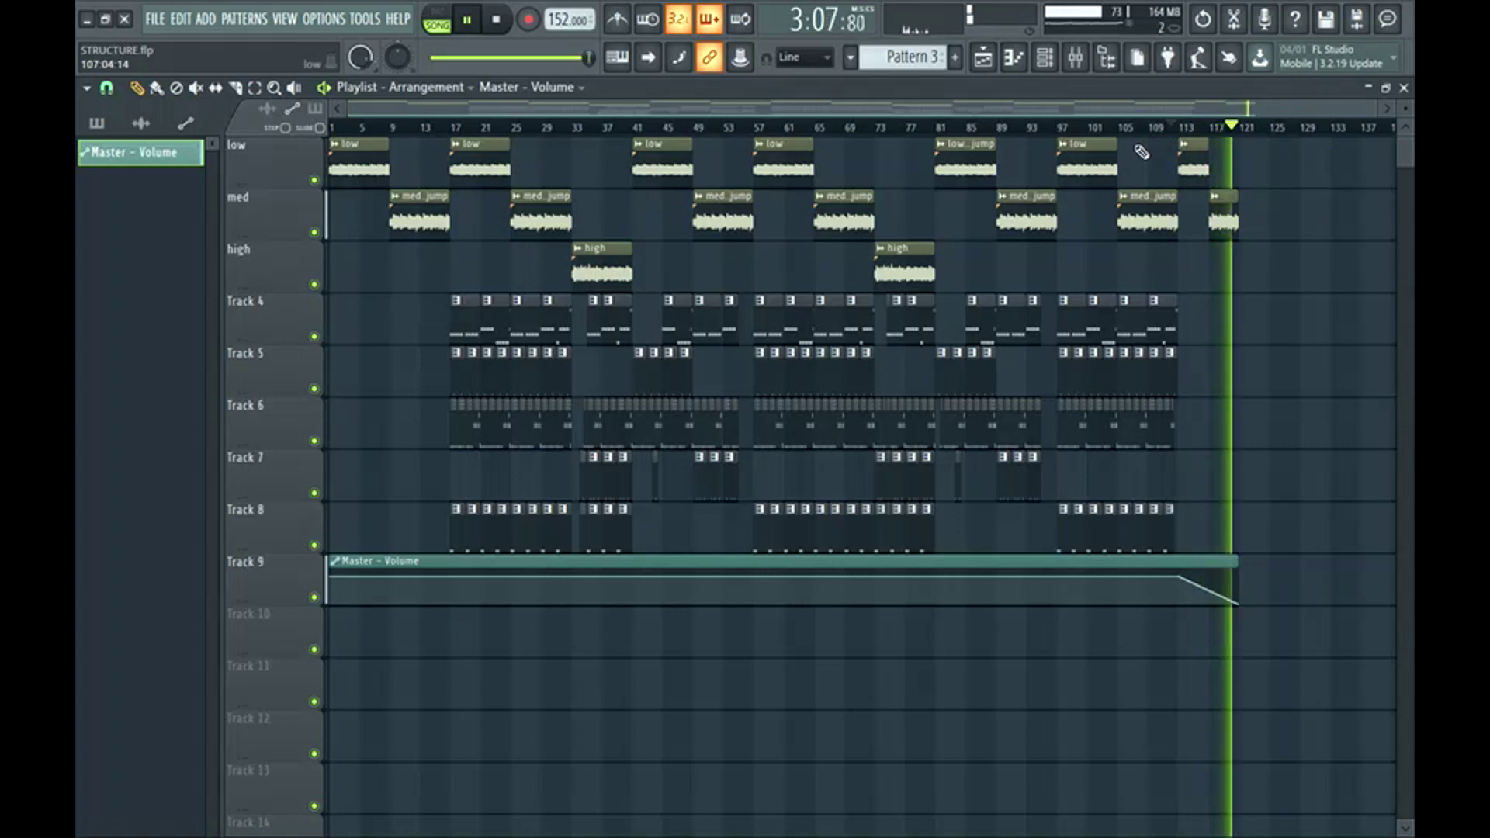
key(space)
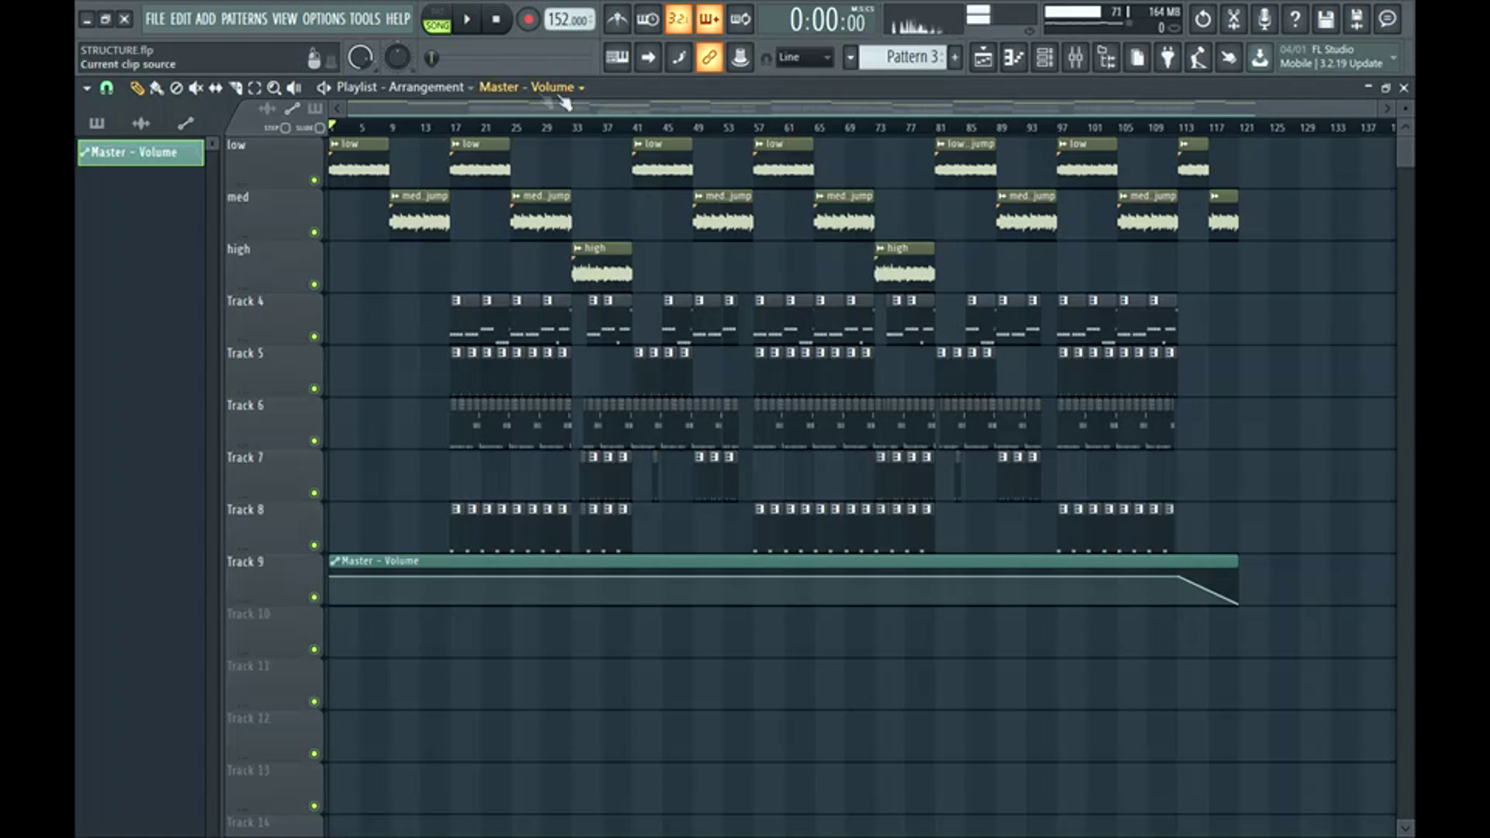
Fit the full arrangement in view and place the playhead at bar 28, and again at the high section's start at bar 33
drag(485, 109, 356, 196)
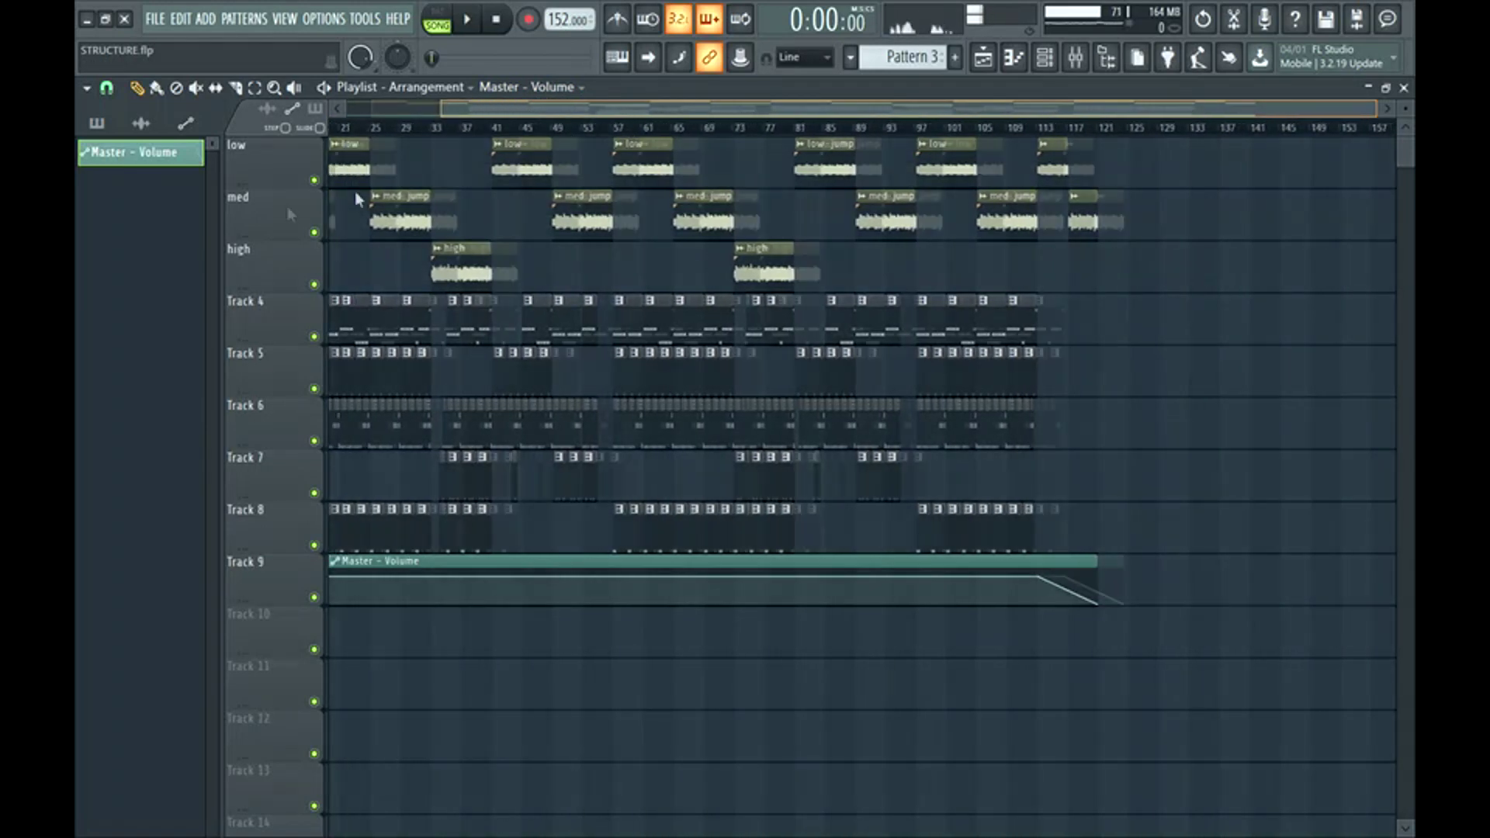
mouse_move(1372, 109)
mouse_down()
mouse_move(1265, 190)
mouse_move(1313, 258)
mouse_move(1379, 270)
mouse_up()
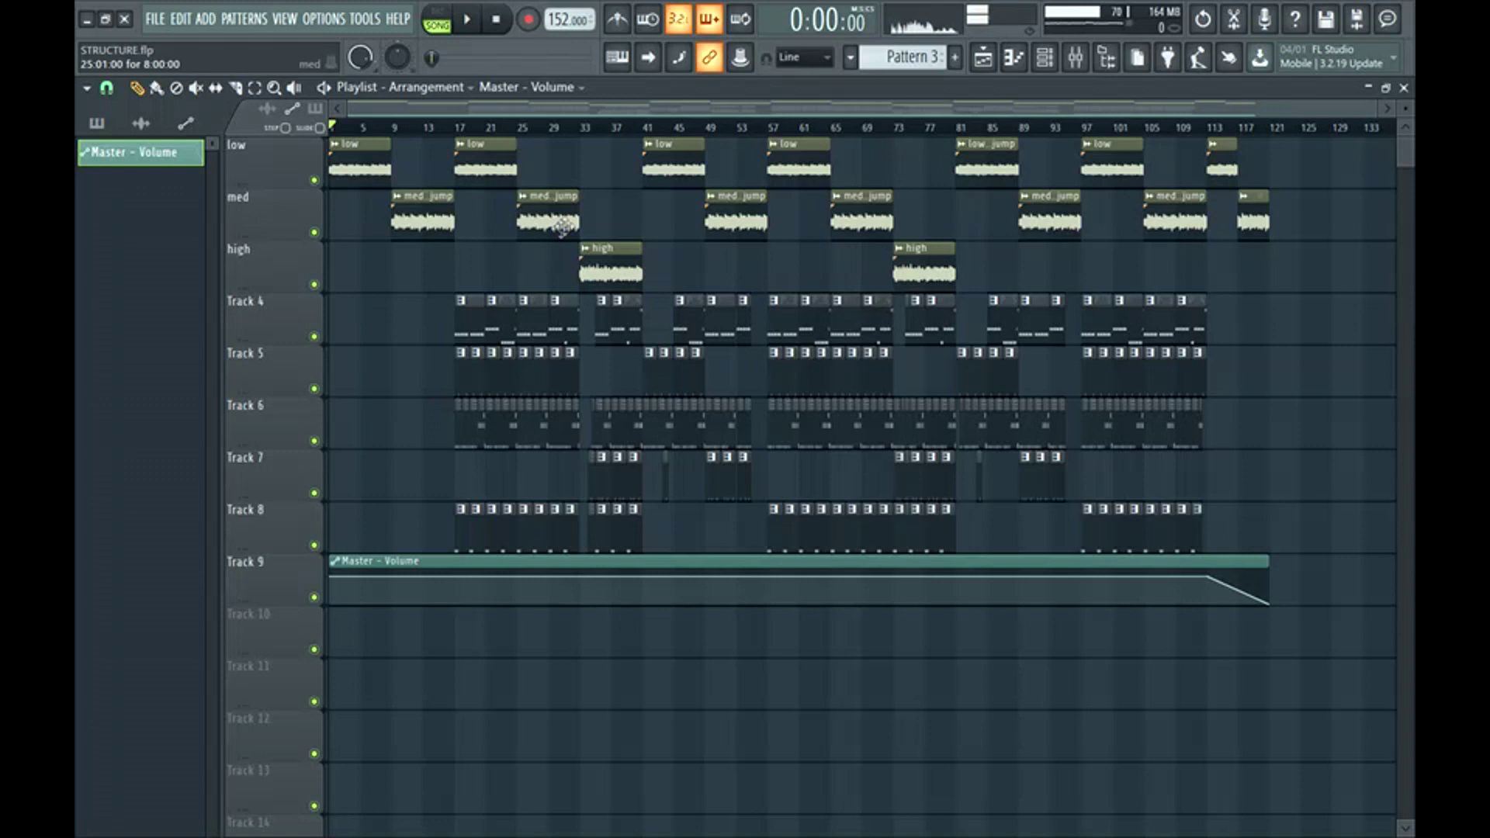
drag(586, 138, 542, 176)
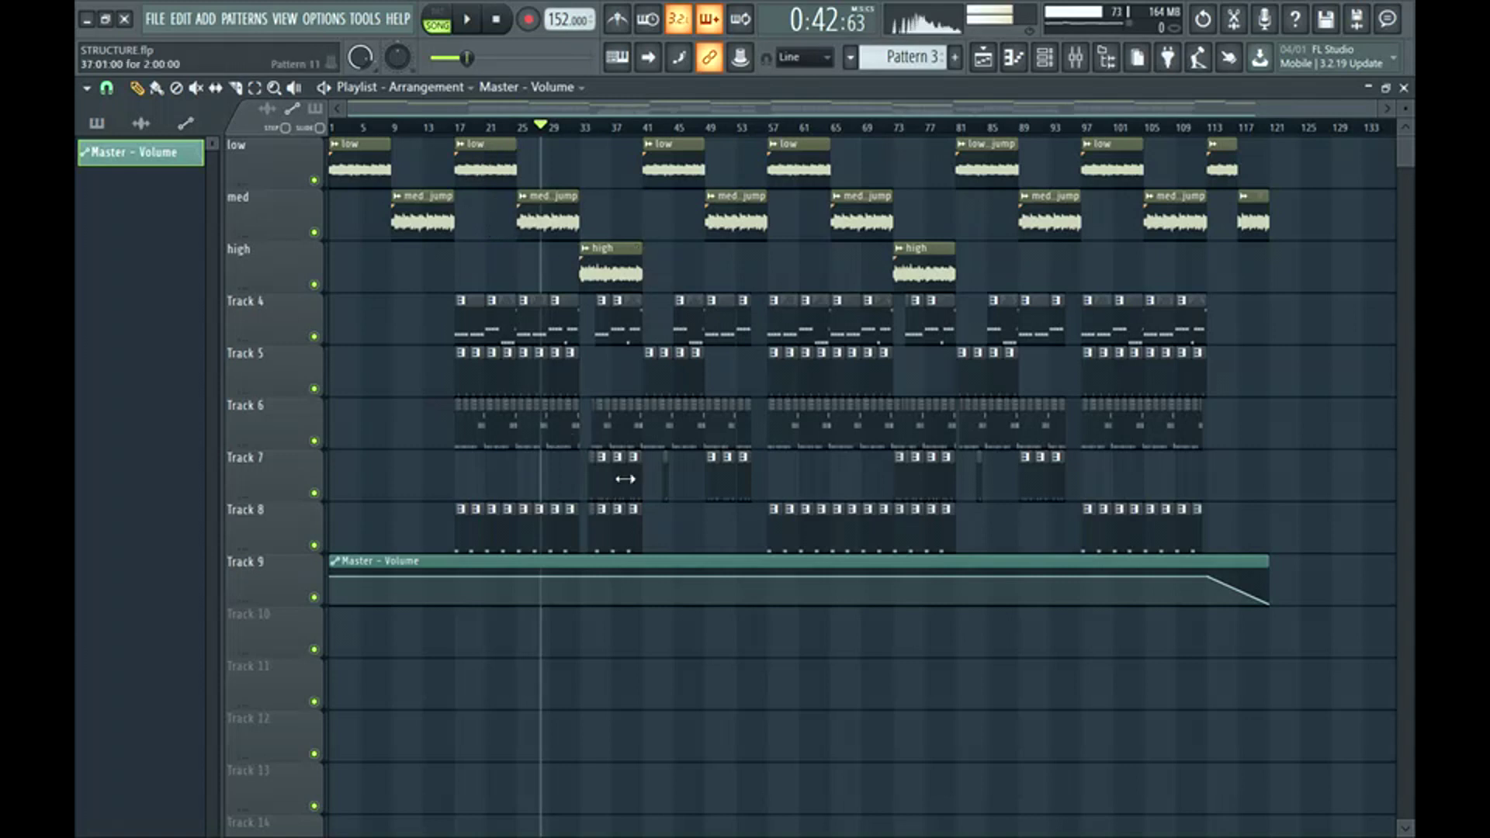
click(581, 129)
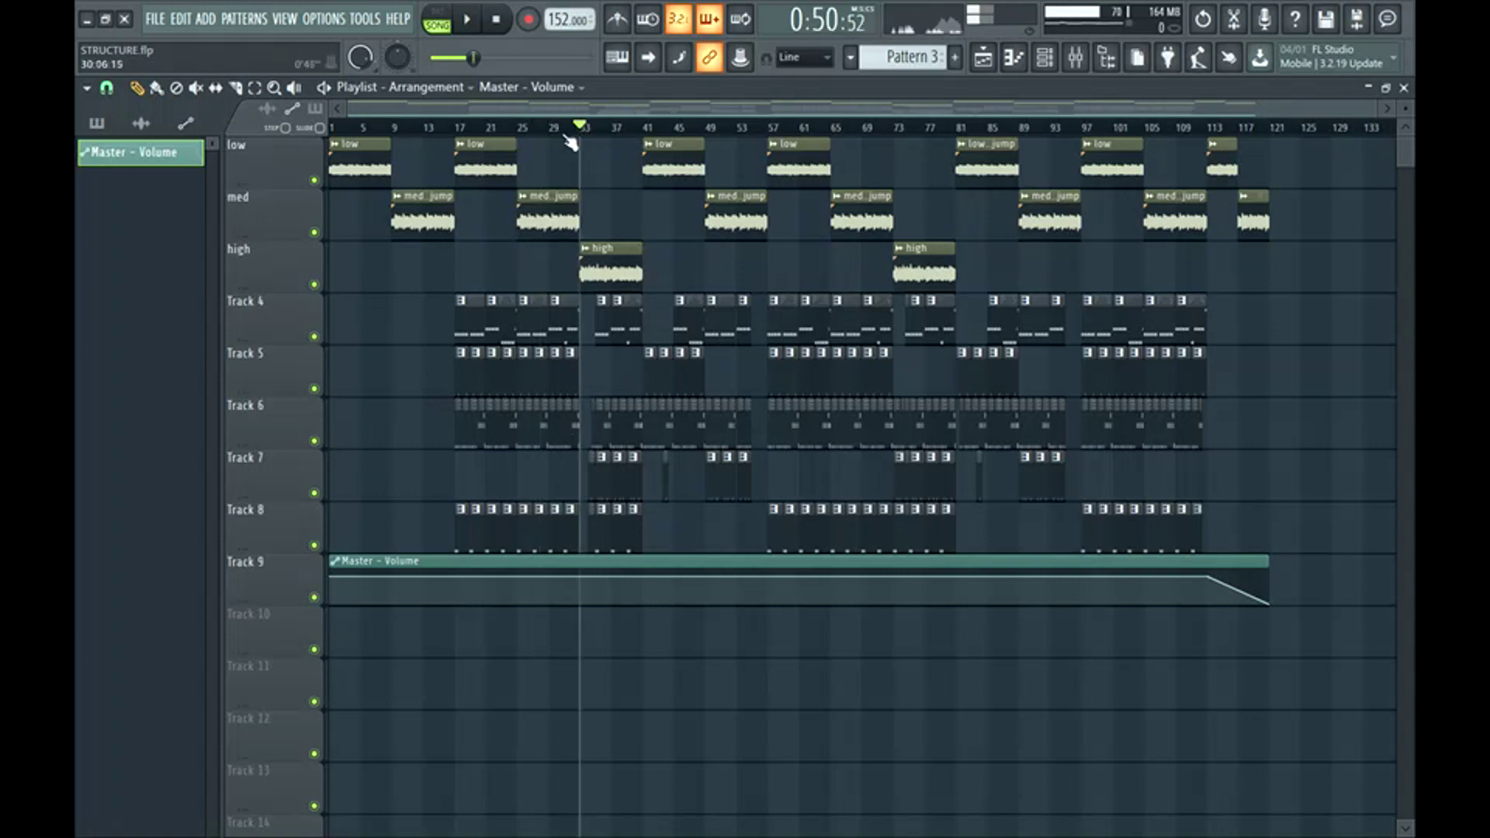